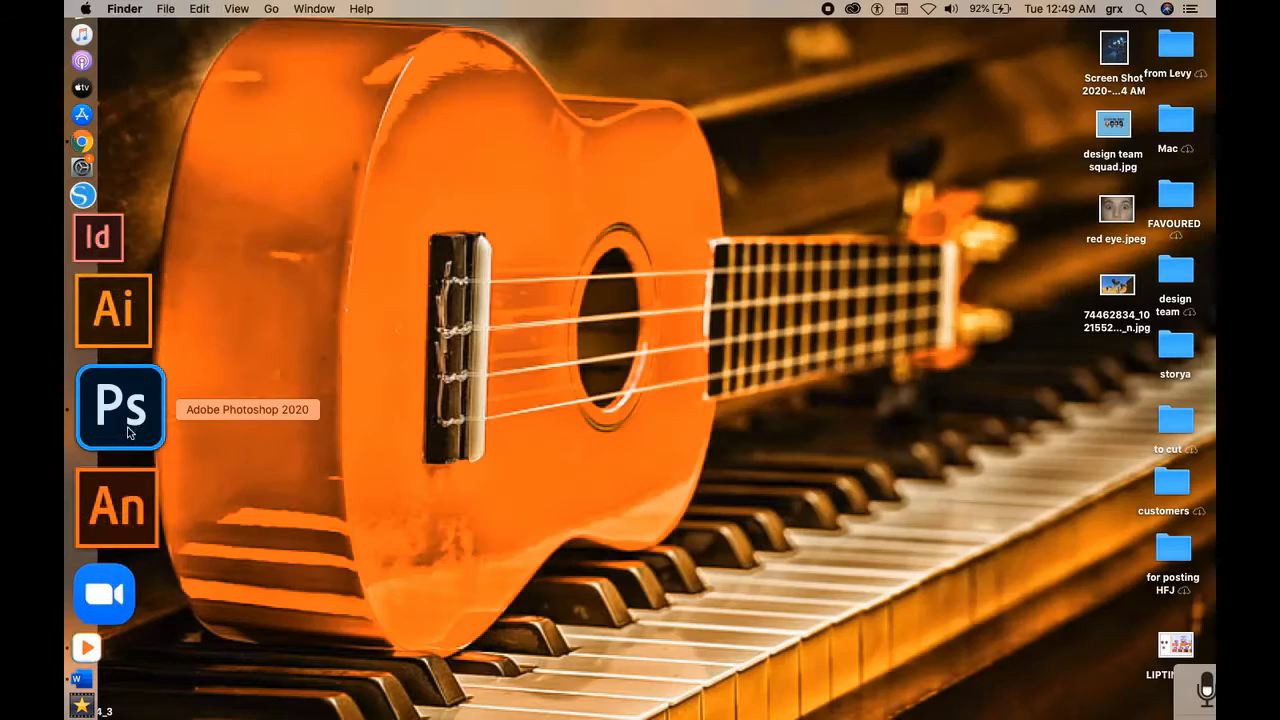
# Step: Switch to Photoshop and start a new document named "adobe 1" using the International Paper A4 preset, measured in inches
pyautogui.click(120, 406)
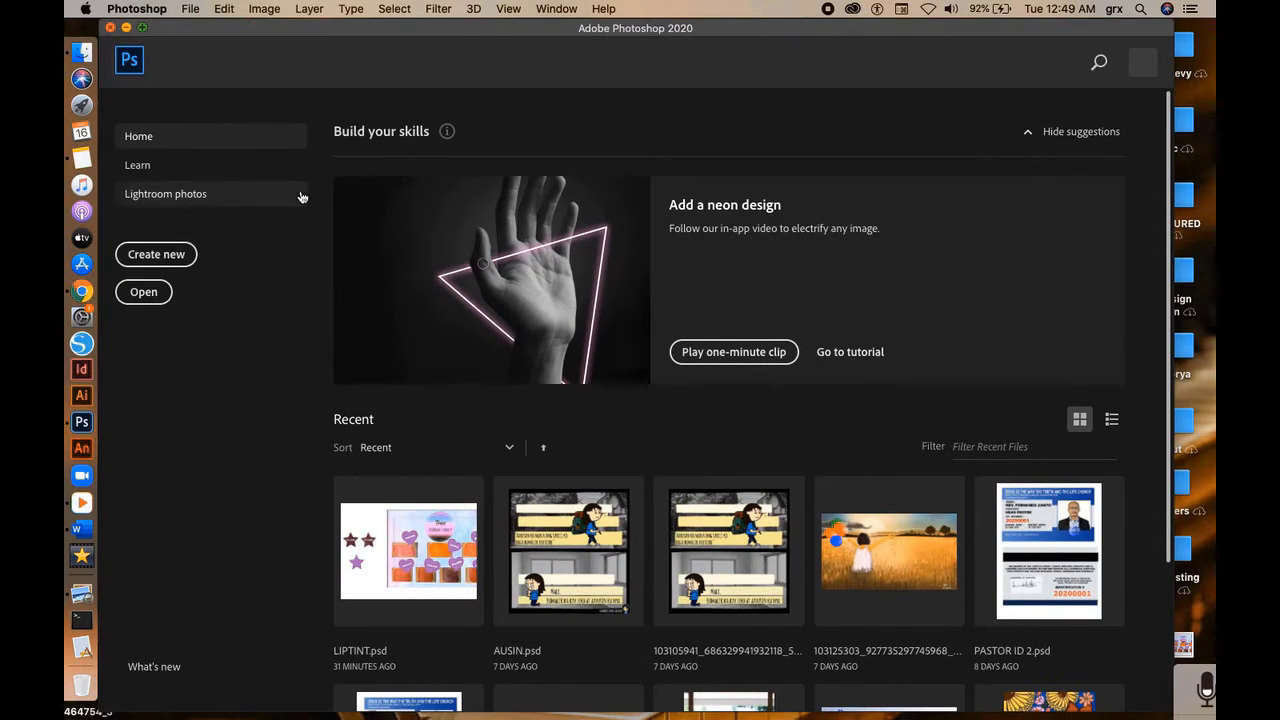
pyautogui.click(180, 256)
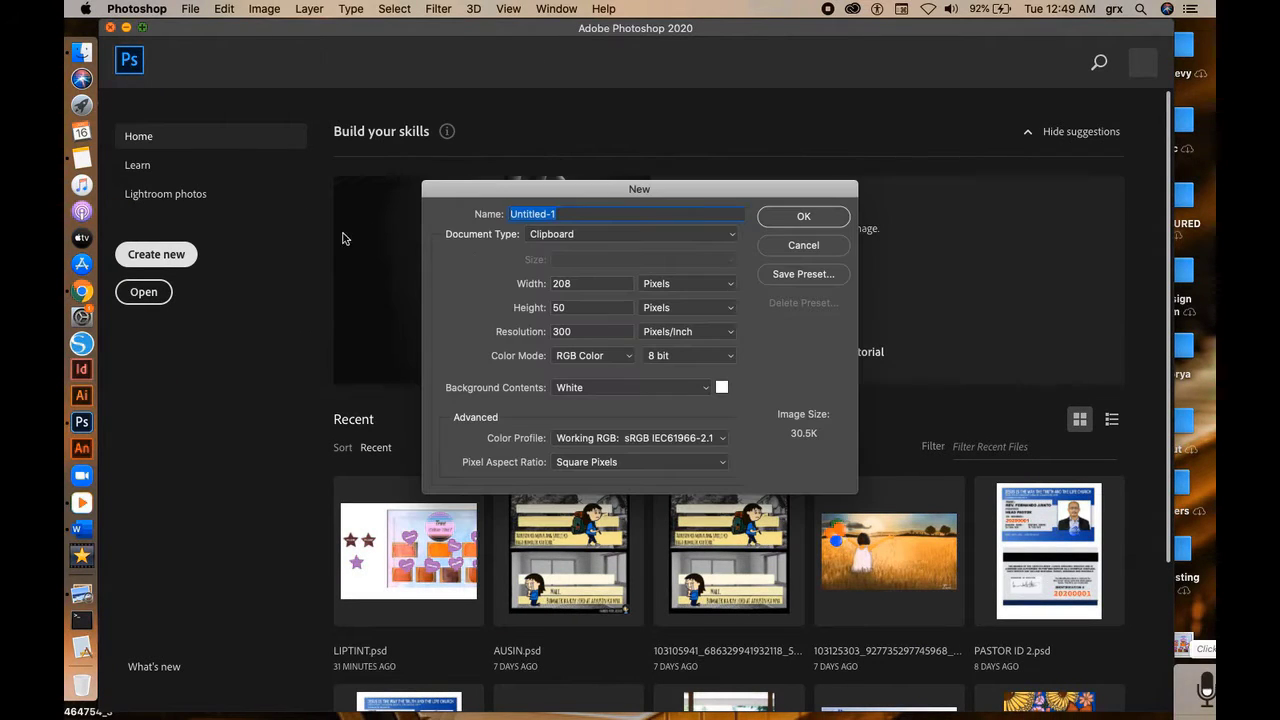
pyautogui.write('adobe 1')
pyautogui.click(618, 236)
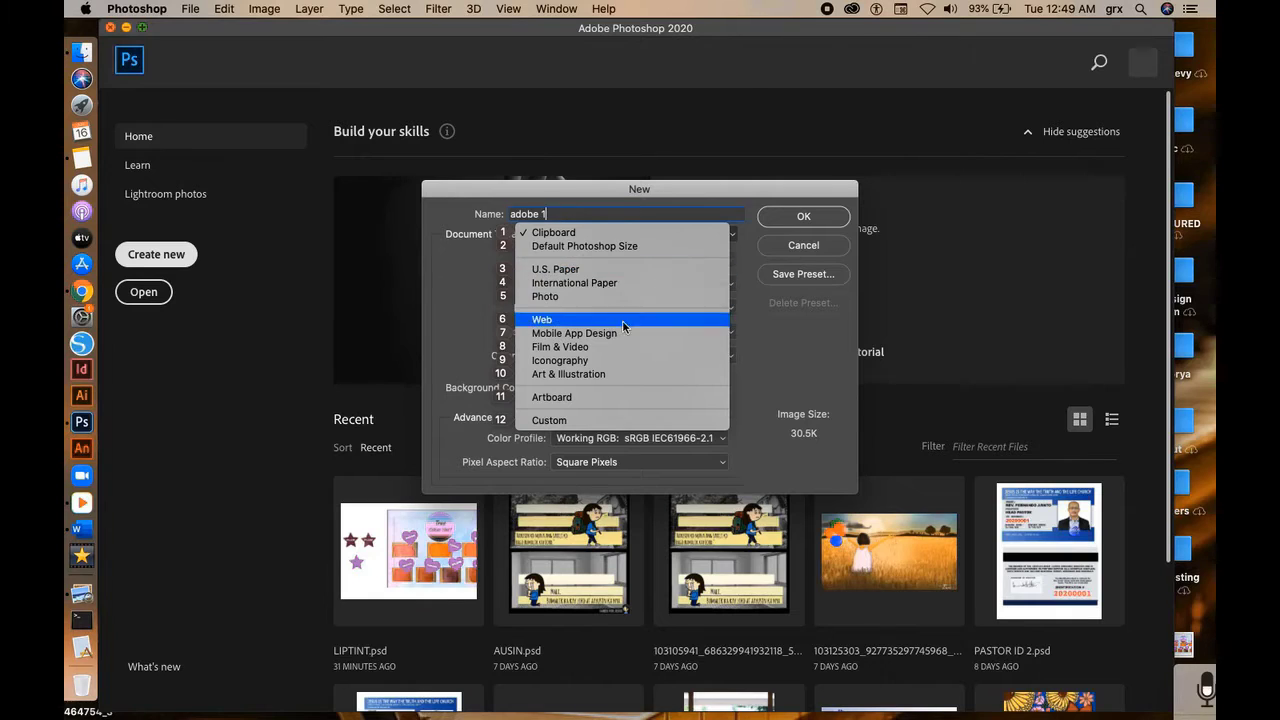
pyautogui.click(645, 282)
pyautogui.click(688, 283)
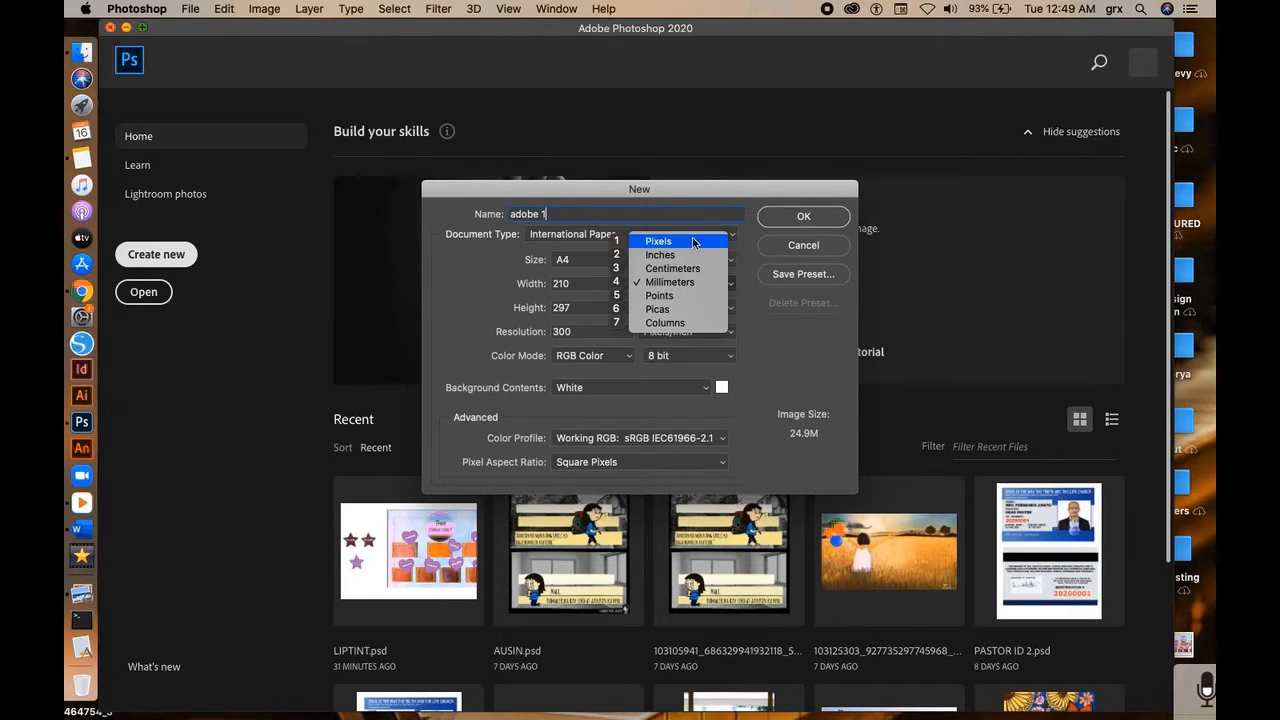
pyautogui.click(680, 255)
# Step: Set the new document's resolution to 300 pixels/inch with RGB Color mode and create it
pyautogui.doubleClick(602, 336)
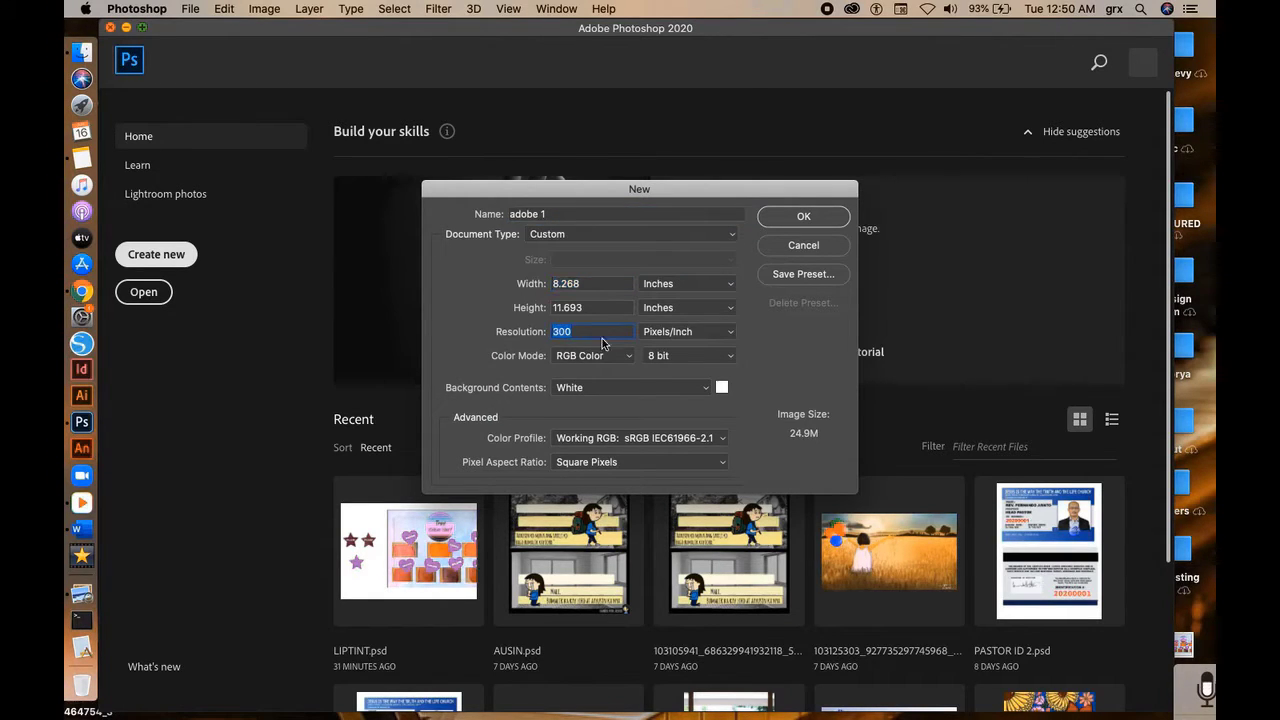
pyautogui.write('300')
pyautogui.click(622, 356)
pyautogui.click(752, 367)
pyautogui.click(834, 218)
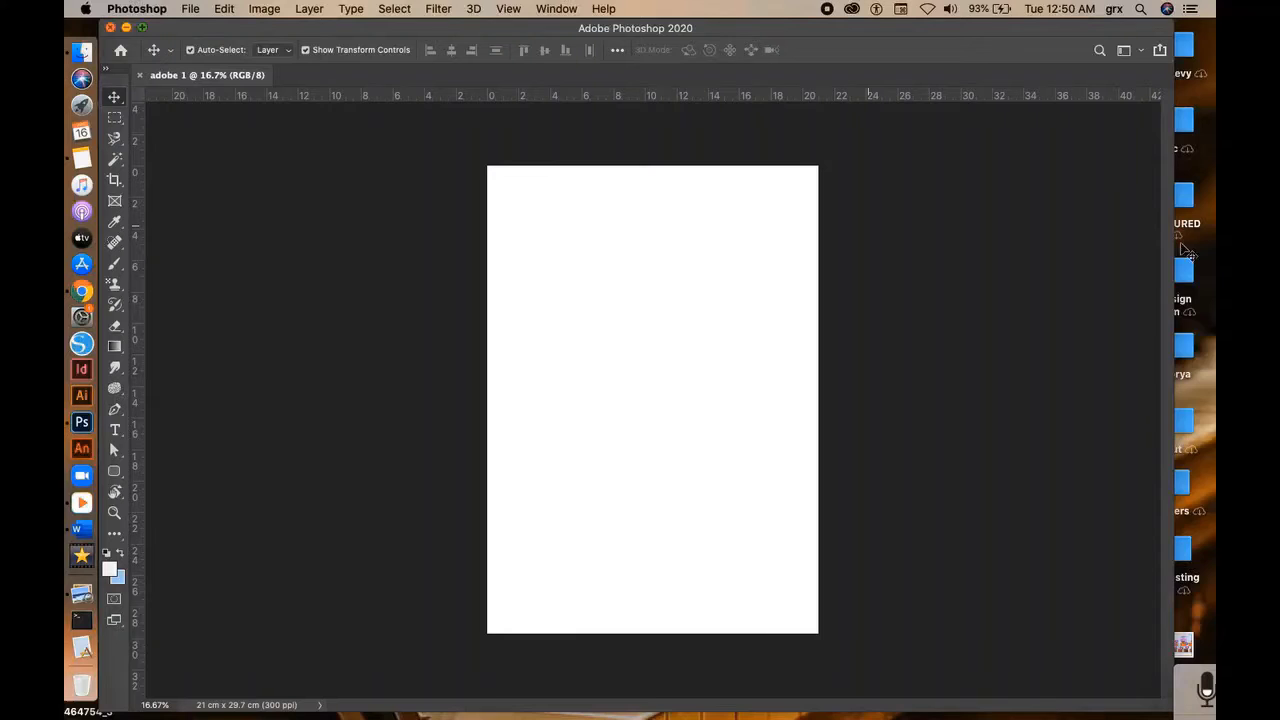
# Step: Open design team squad.jpg, red eye.jpeg and 7446283...328_n.jpg from the Desktop folder together, and bring design team squad.jpg to the front
pyautogui.click(190, 8)
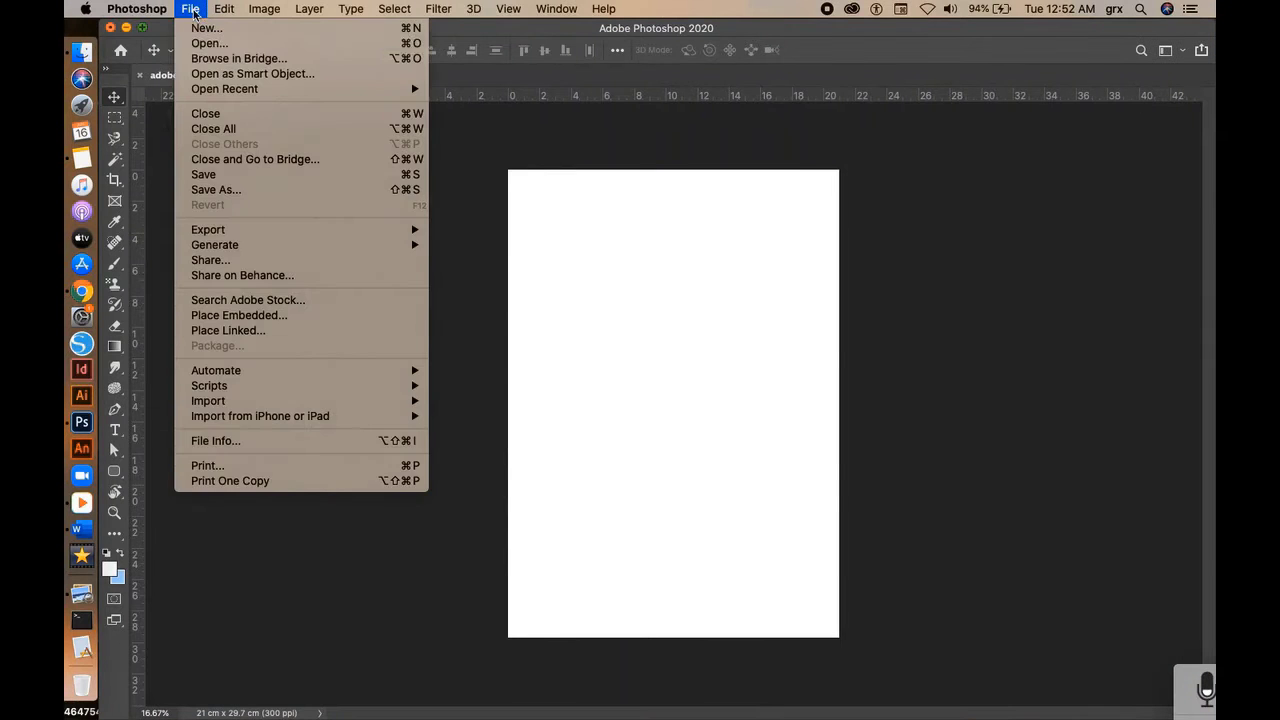
pyautogui.click(205, 43)
pyautogui.click(535, 290)
pyautogui.click(534, 204)
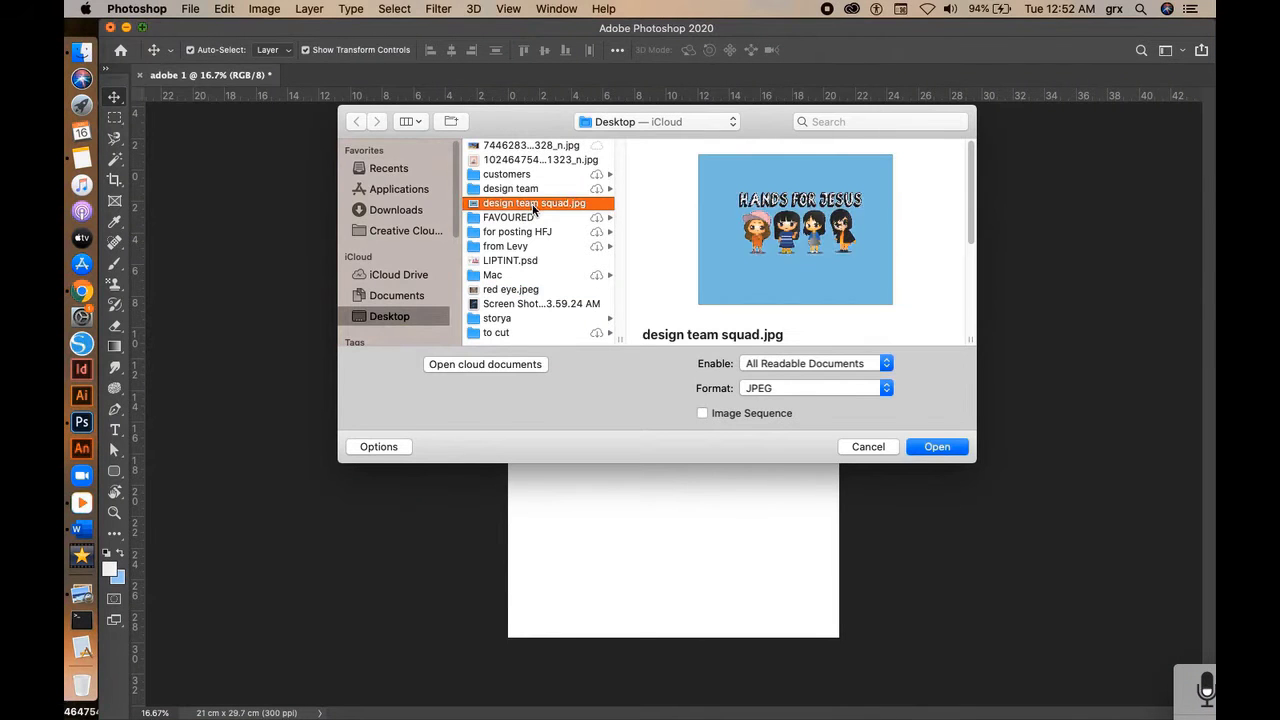
pyautogui.keyDown('super'); pyautogui.click(522, 290); pyautogui.keyUp('super')
pyautogui.keyDown('super'); pyautogui.click(537, 147); pyautogui.keyUp('super')
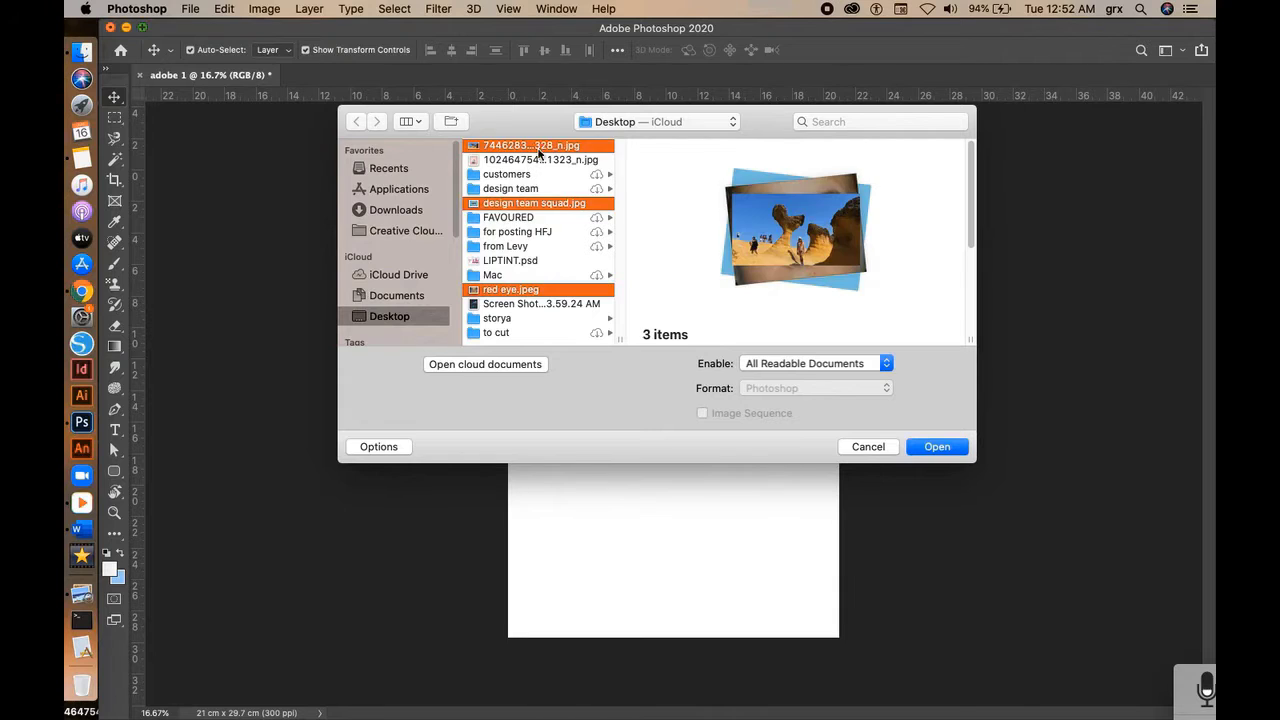
pyautogui.click(910, 452)
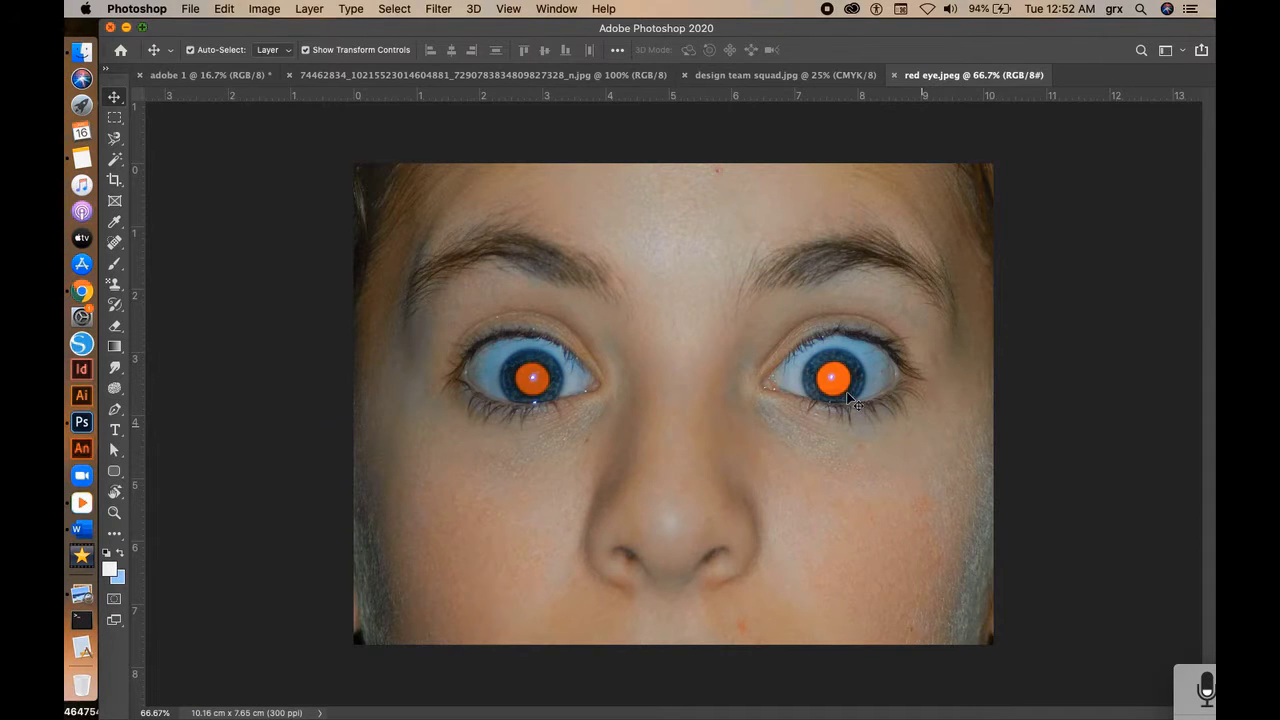
pyautogui.click(785, 75)
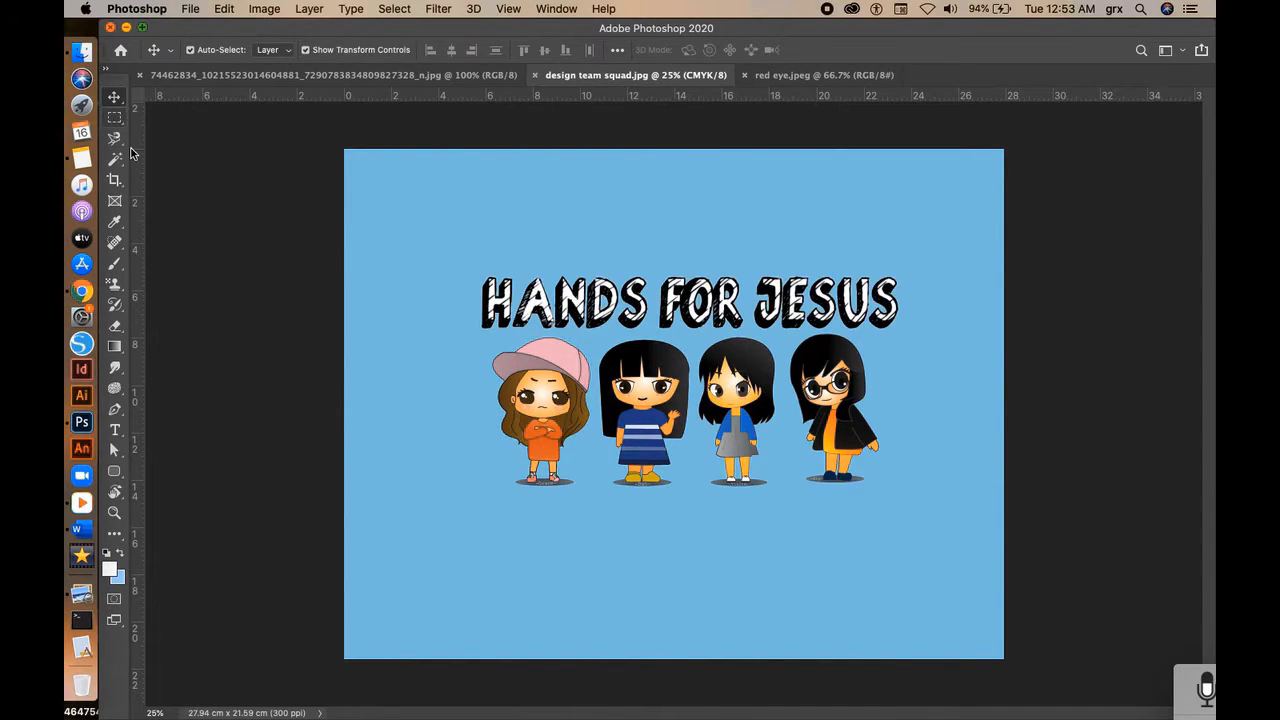
# Step: Try placing red eye.jpeg from the Finder's Desktop folder into design team squad.jpg, and undo the placement
pyautogui.click(82, 52)
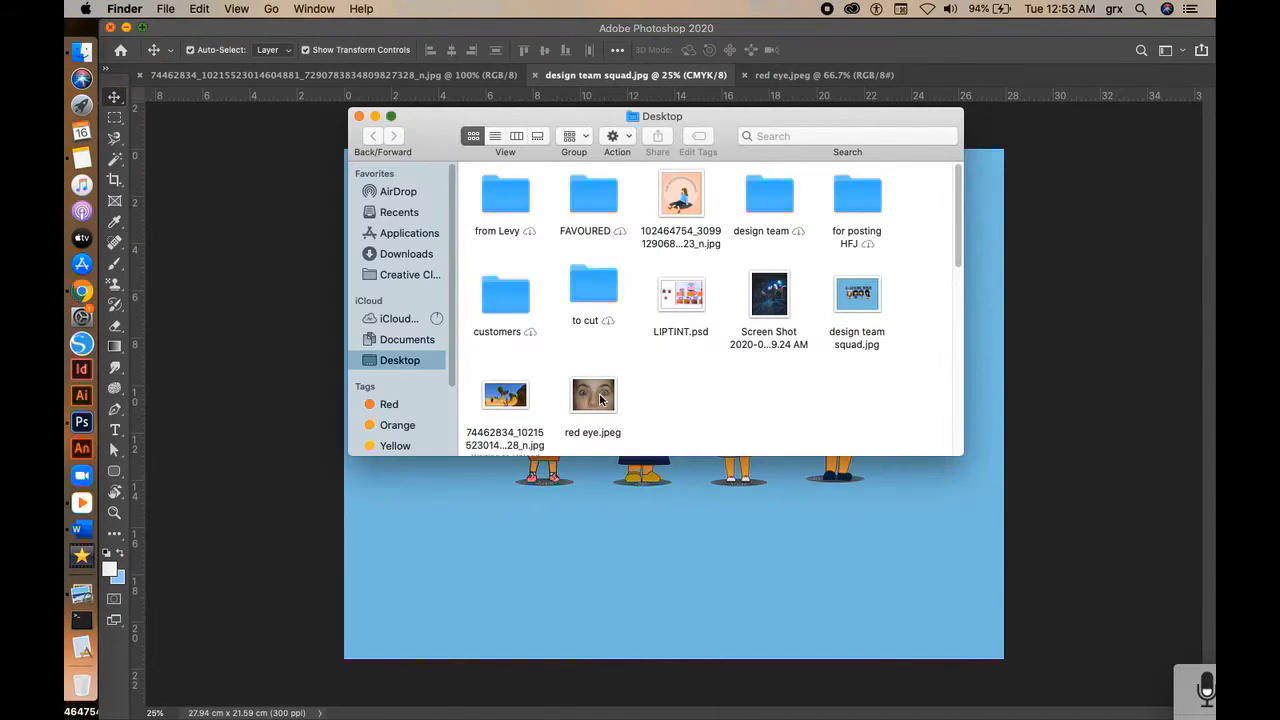
pyautogui.moveTo(600, 435); pyautogui.dragTo(911, 557)
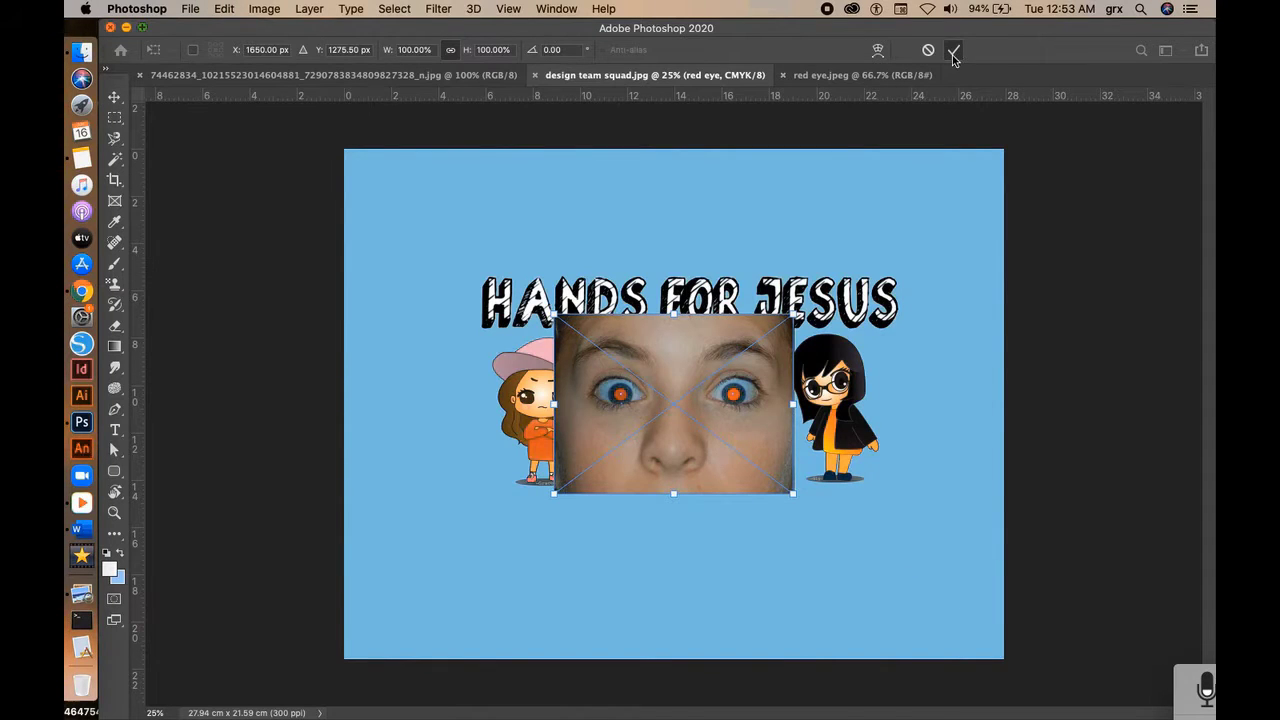
pyautogui.click(954, 53)
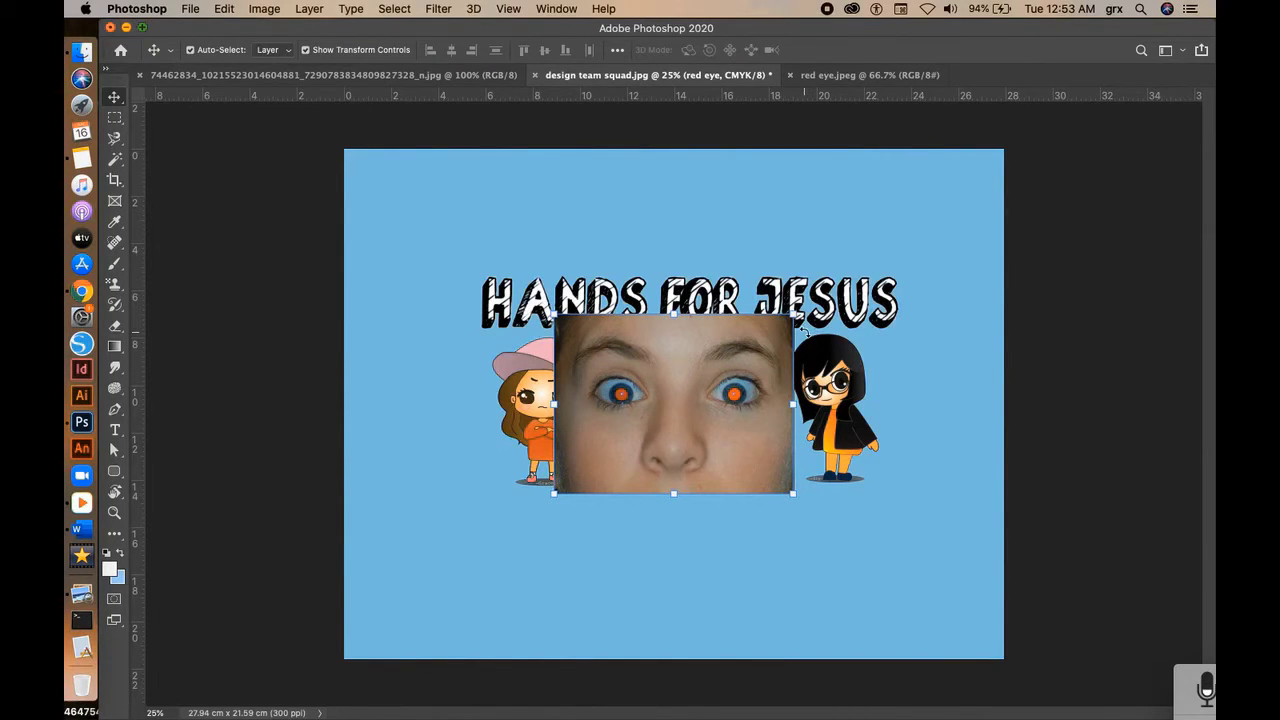
pyautogui.press('super+z')
# Step: Apply the Essentials (Default) workspace and show the Layers panel, moved beside the canvas
pyautogui.click(557, 9)
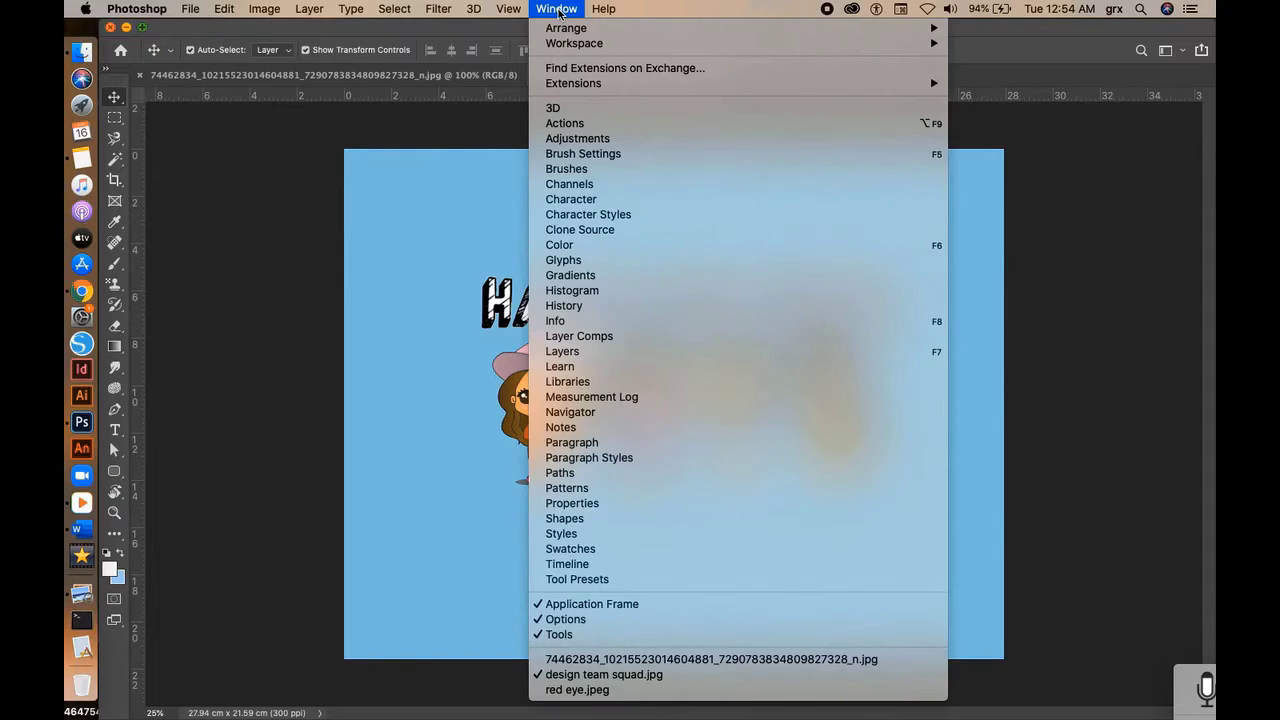
pyautogui.moveTo(615, 52)
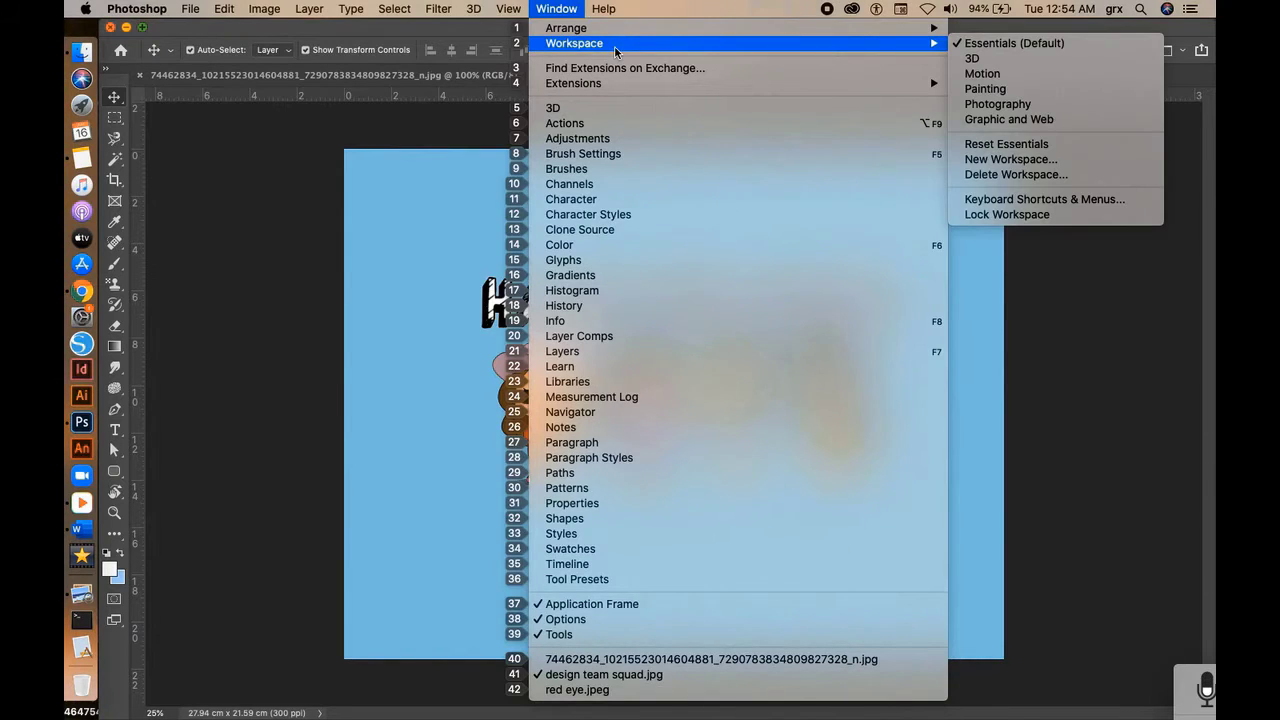
pyautogui.click(1013, 42)
pyautogui.click(555, 10)
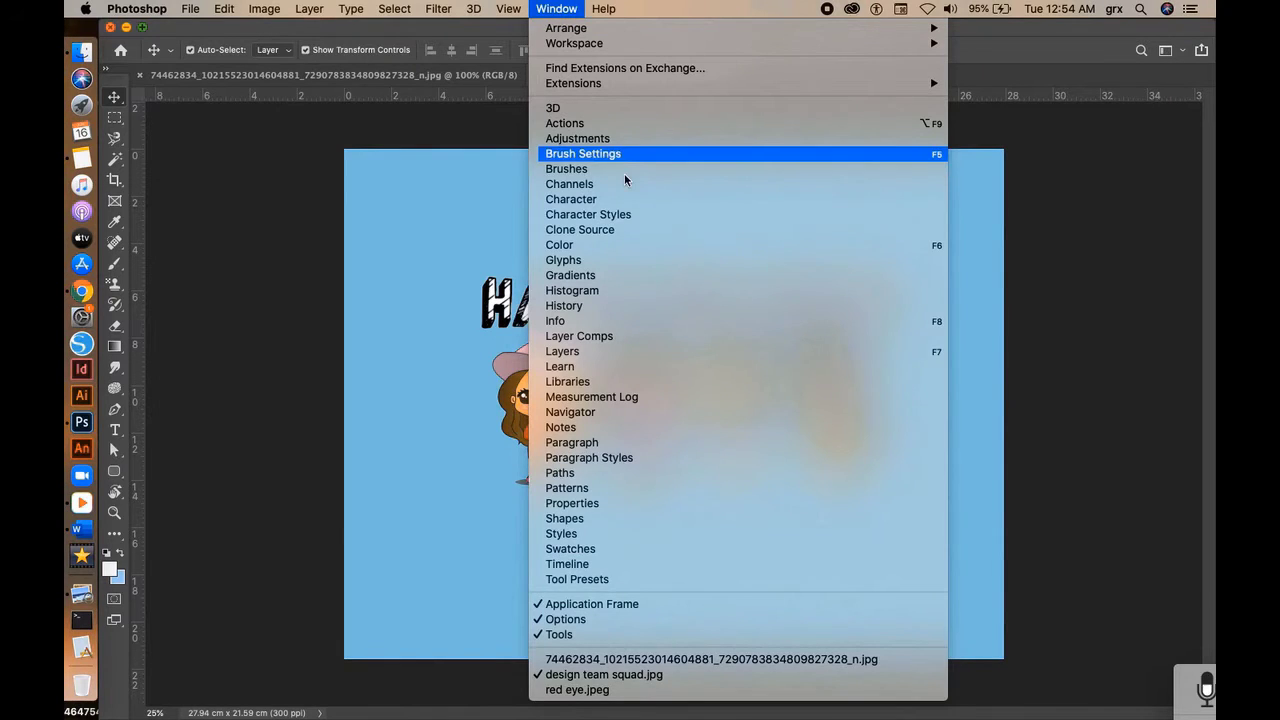
pyautogui.click(580, 358)
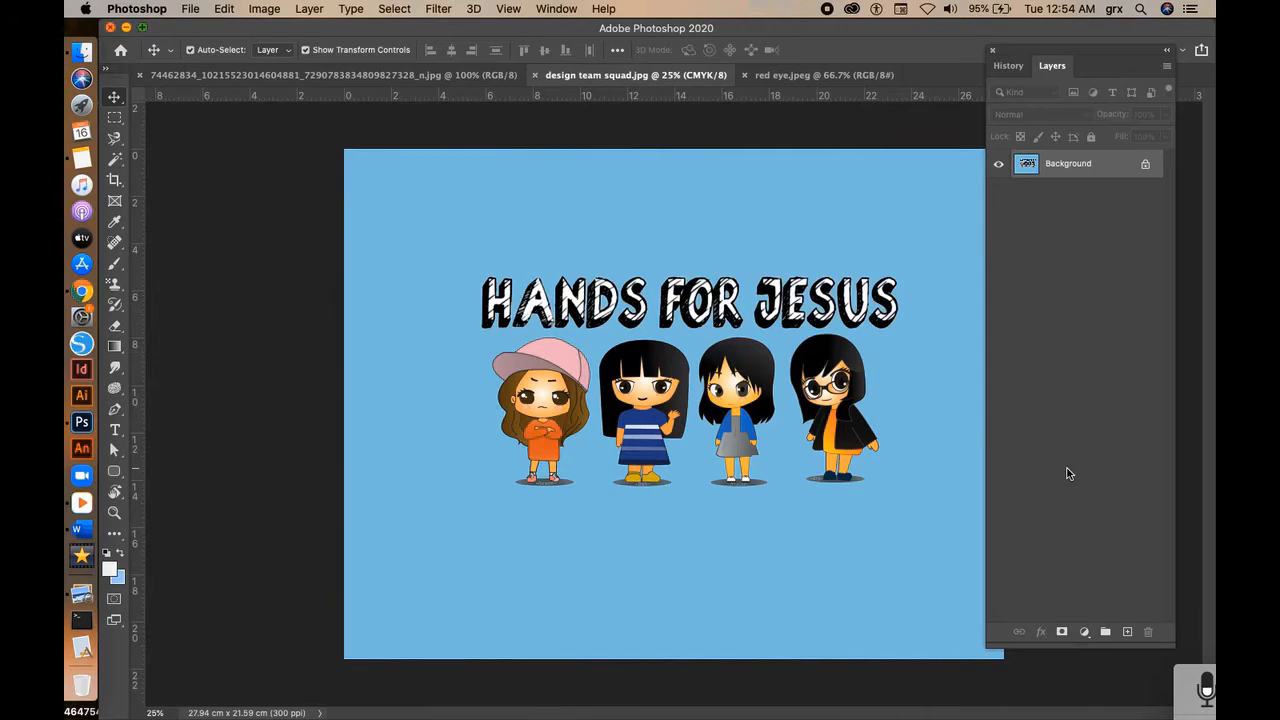
pyautogui.moveTo(1122, 52); pyautogui.dragTo(1149, 96)
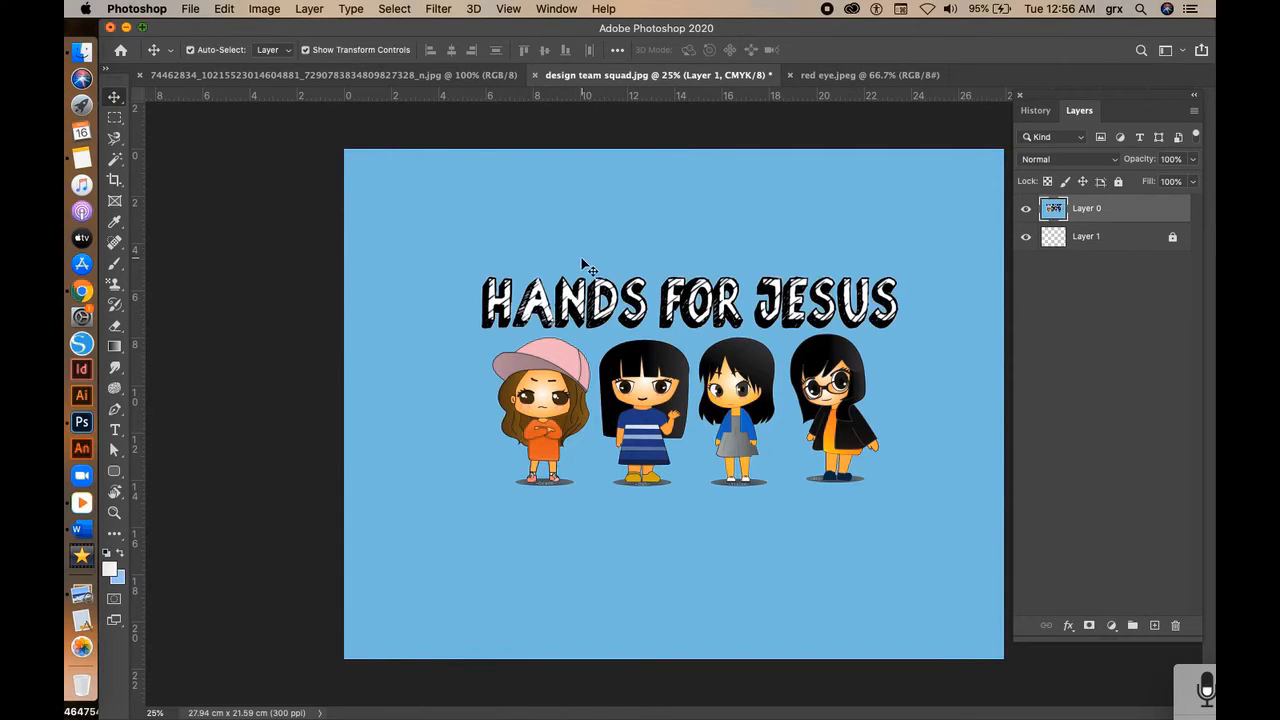
# Step: Try the Move tool on Layer 0 and the Artboard tool on the design team squad image
pyautogui.moveTo(583, 263)
pyautogui.mouseDown()
pyautogui.moveTo(440, 322)
pyautogui.moveTo(590, 256)
pyautogui.mouseUp()
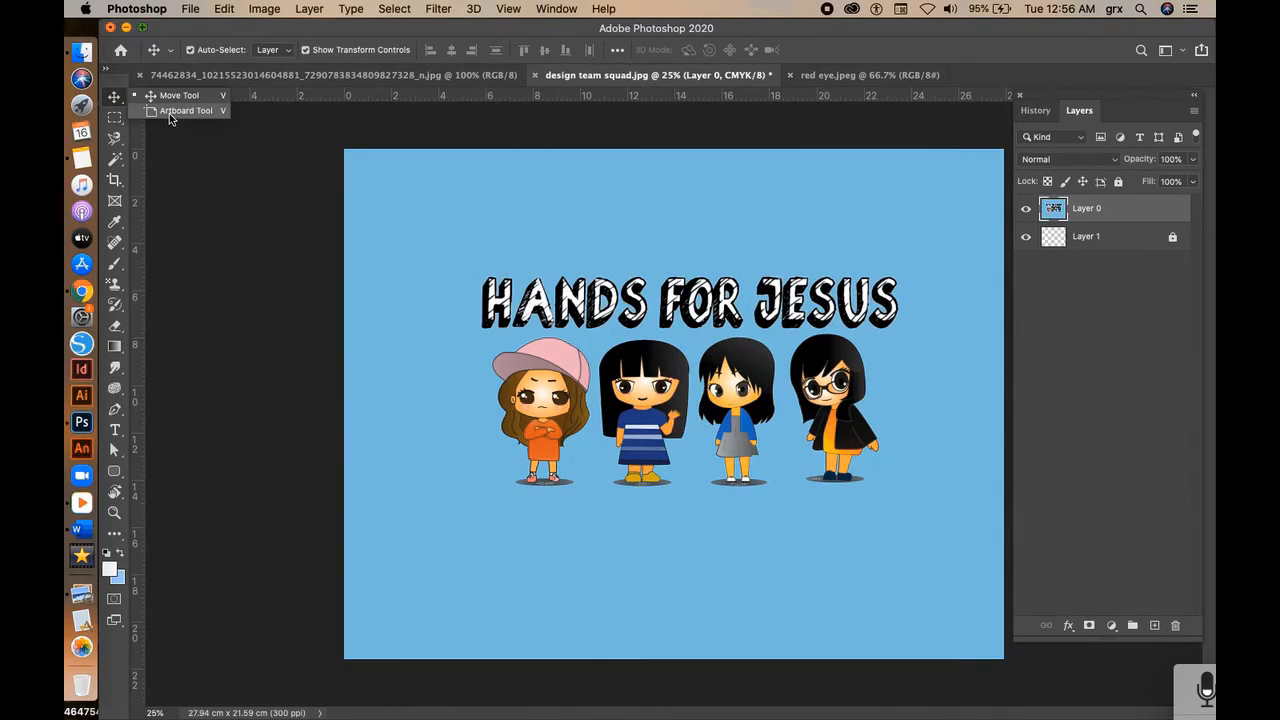
pyautogui.click(169, 113)
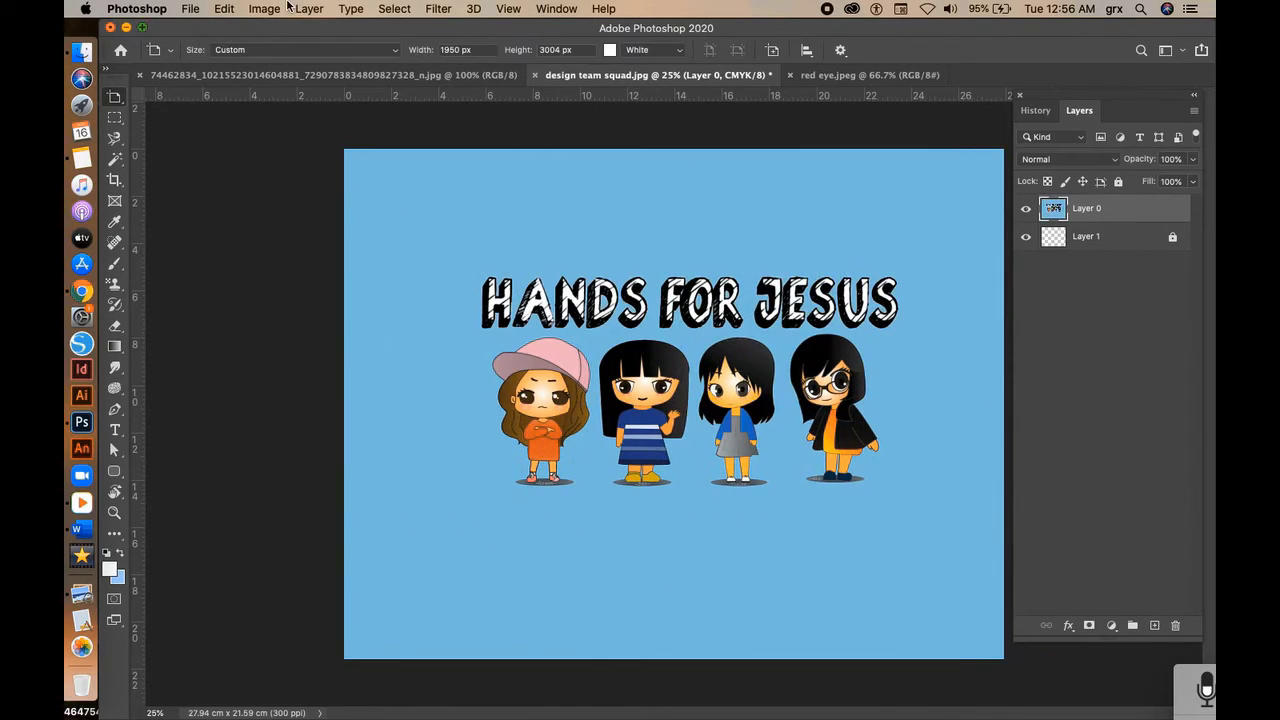
pyautogui.press('super+minus')
pyautogui.press('super+minus')
pyautogui.press('super+minus')
pyautogui.press('super+minus')
pyautogui.moveTo(760, 343); pyautogui.dragTo(929, 468)
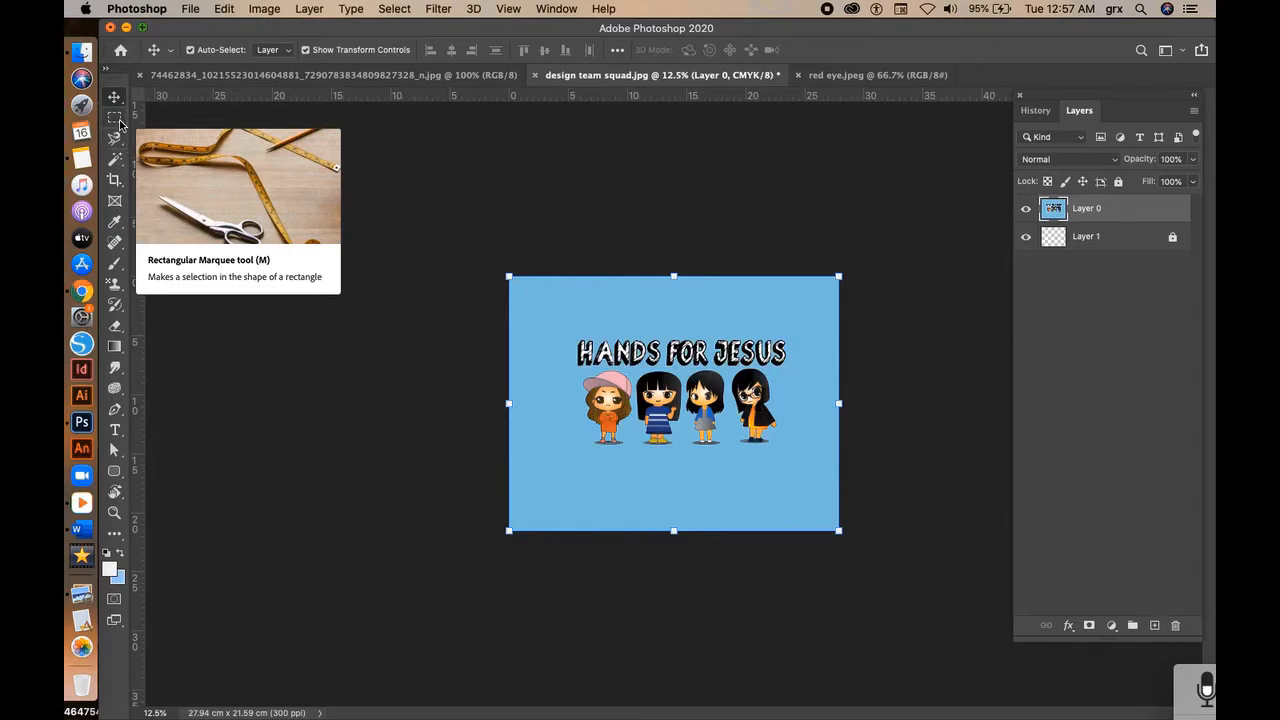
# Step: Select the girl with the pink cap using a rectangular marquee
pyautogui.press('super+equal')
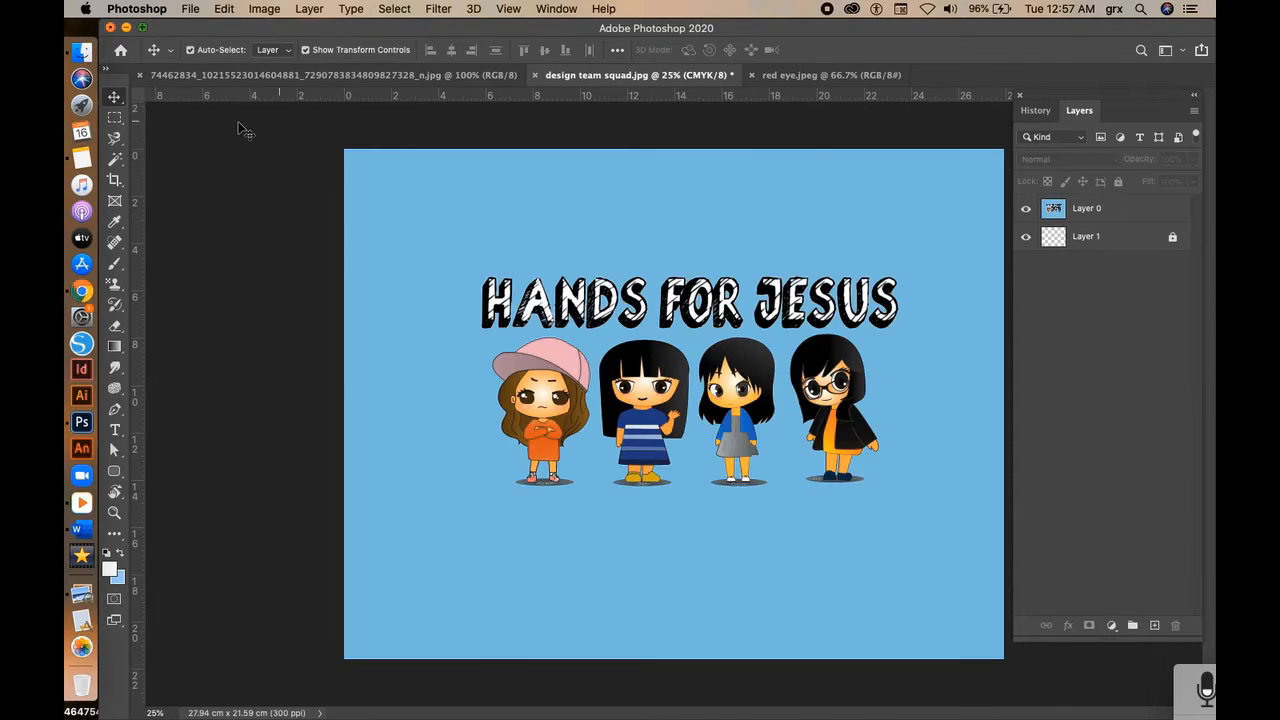
pyautogui.click(115, 117)
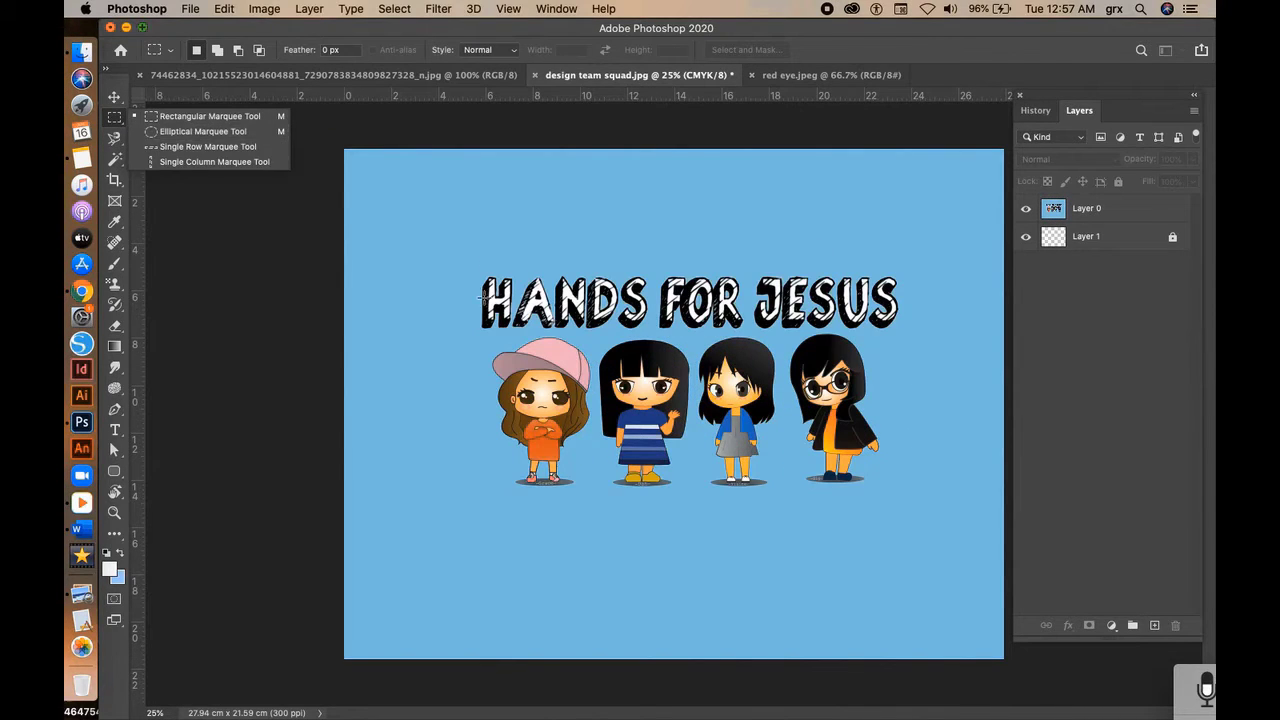
pyautogui.click(225, 117)
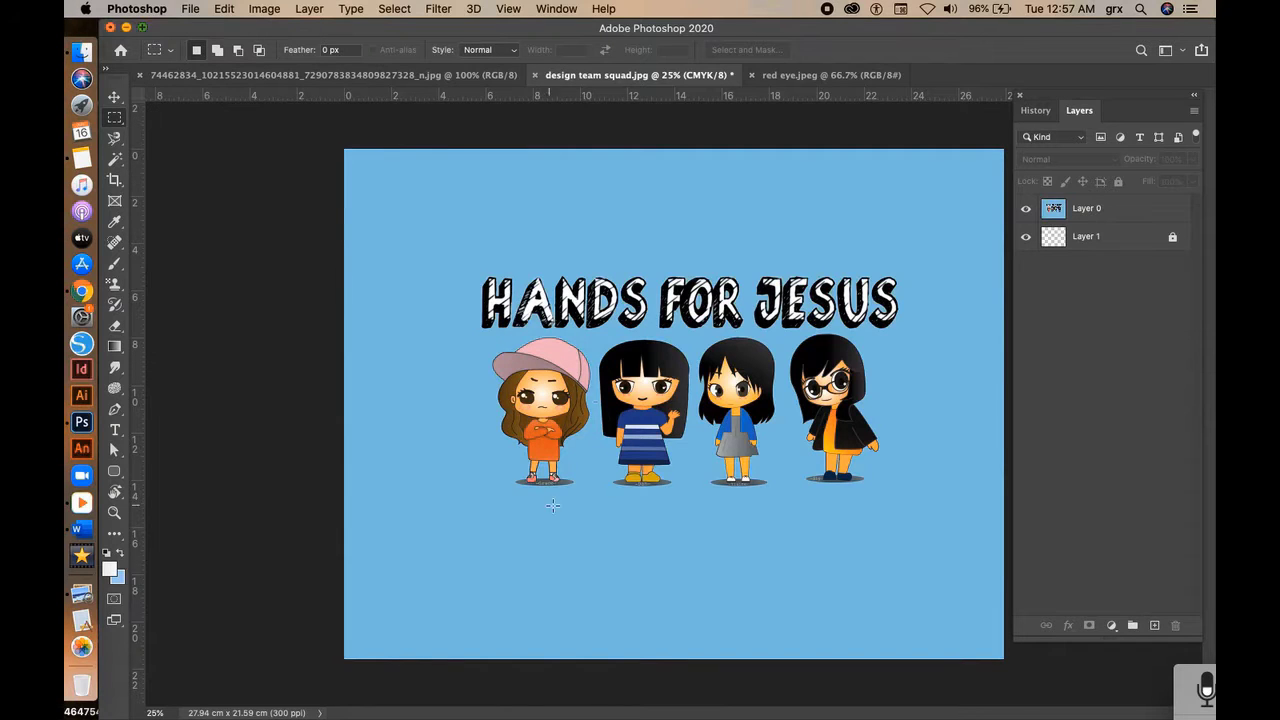
pyautogui.moveTo(490, 336); pyautogui.dragTo(592, 500)
pyautogui.press('super+shift+alt+n')
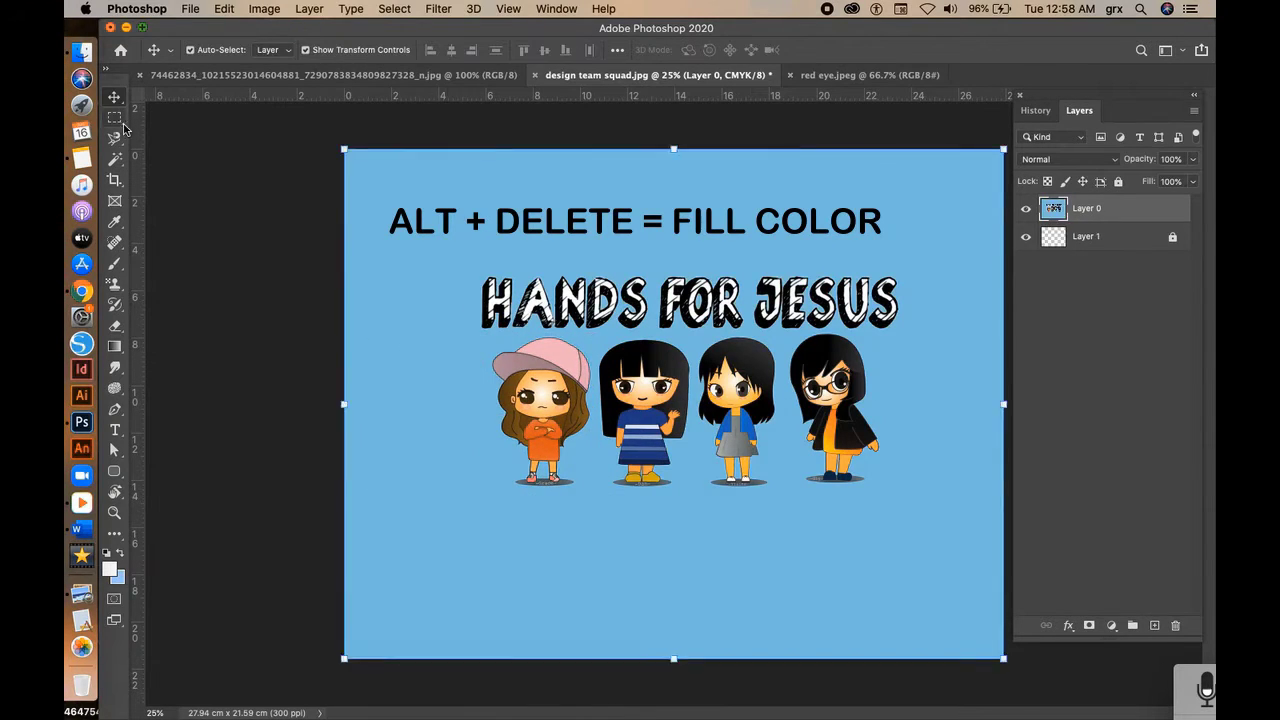
# Step: Select the girl with glasses on Layer 0 using an elliptical marquee, and activate the Move tool
pyautogui.click(115, 117)
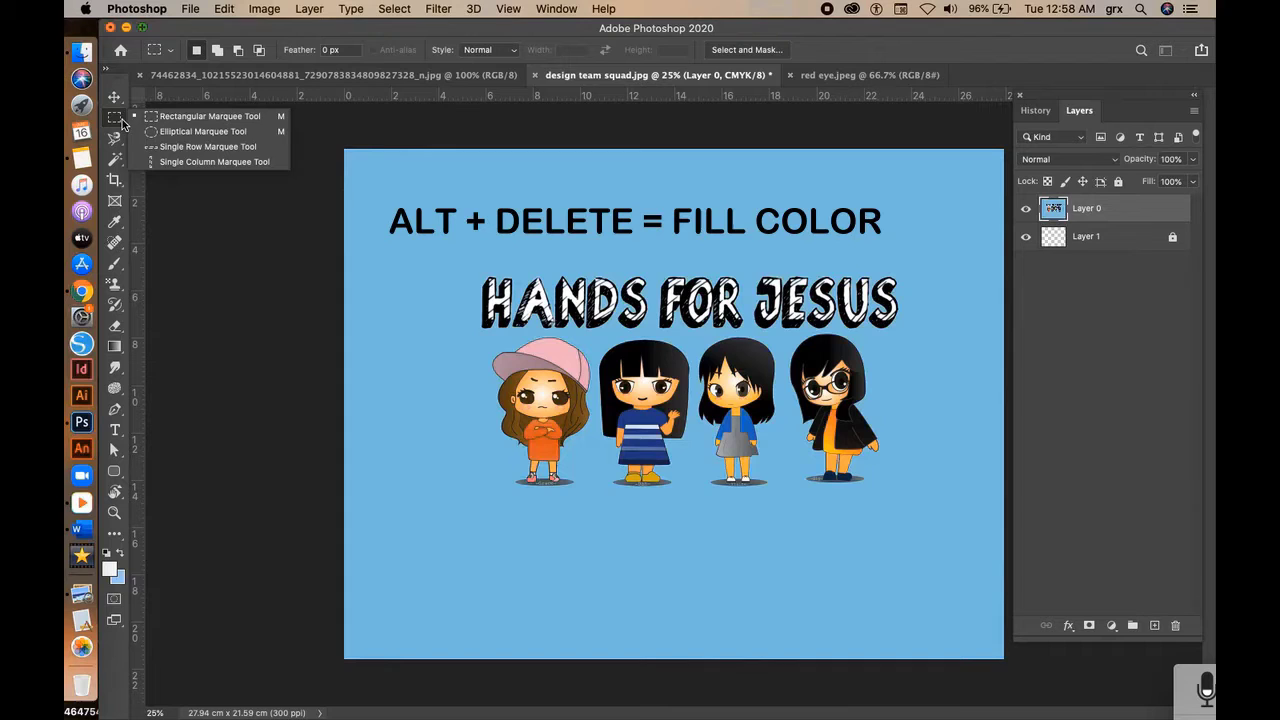
pyautogui.click(200, 131)
pyautogui.moveTo(786, 336); pyautogui.dragTo(906, 473)
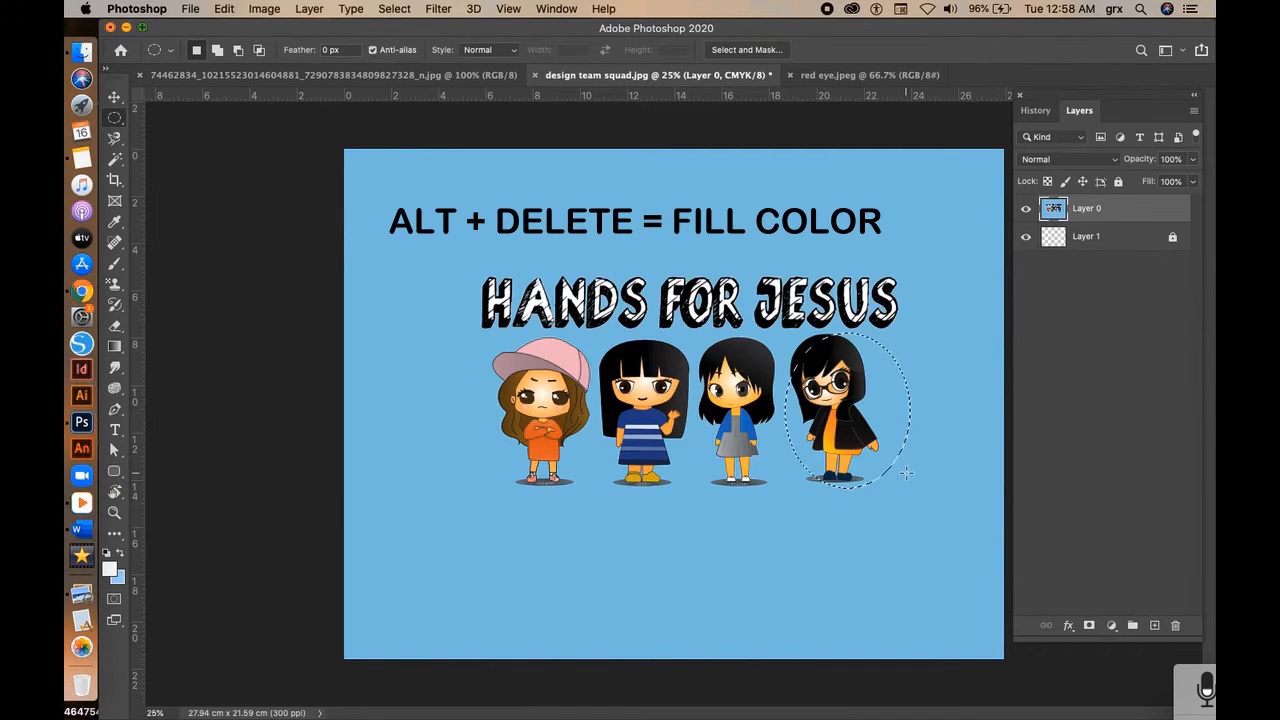
pyautogui.press('v')
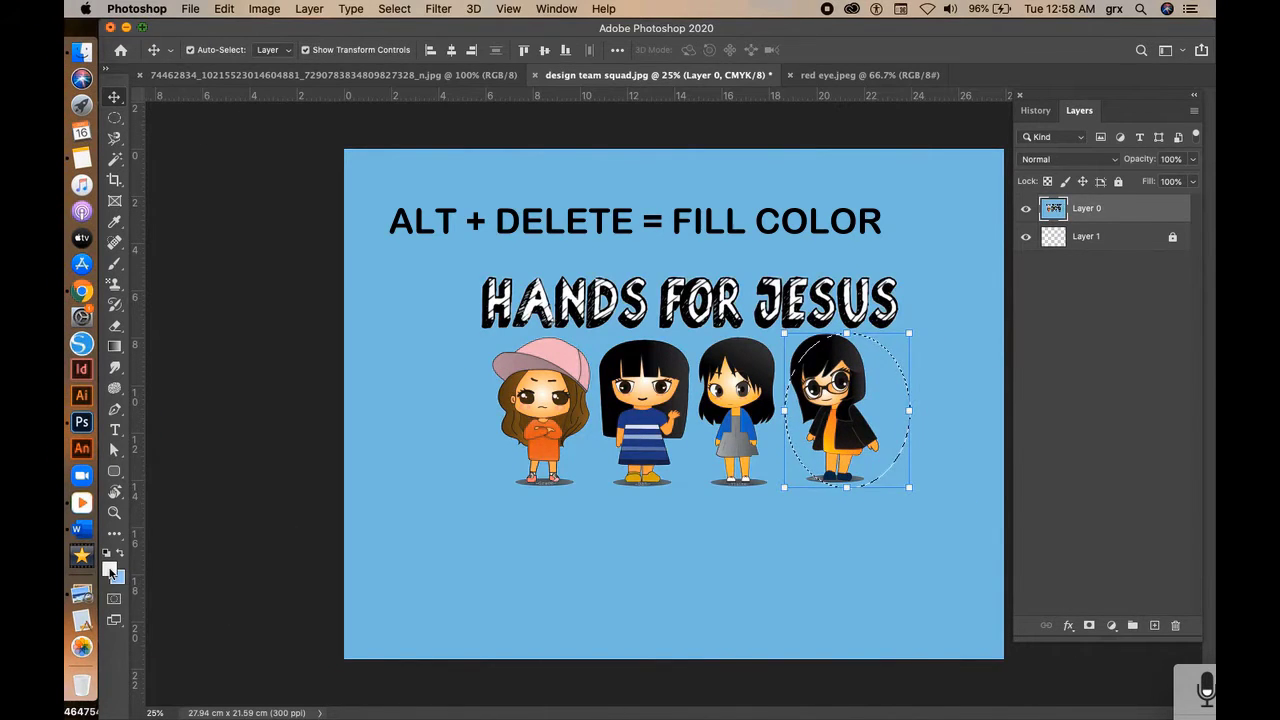
# Step: Set the foreground color to orange
pyautogui.click(110, 570)
pyautogui.click(631, 301)
pyautogui.click(815, 246)
# Step: Fill the elliptical selection with the foreground color, undo the fill, and clear the selection
pyautogui.hotkey('alt', 'Delete')
pyautogui.press('super+d')
pyautogui.press('super+z')
pyautogui.press('super+z')
pyautogui.press('super+d')
# Step: Select a single-pixel row across the eyes of the girl in the striped blue dress, and clear the selection
pyautogui.click(114, 117)
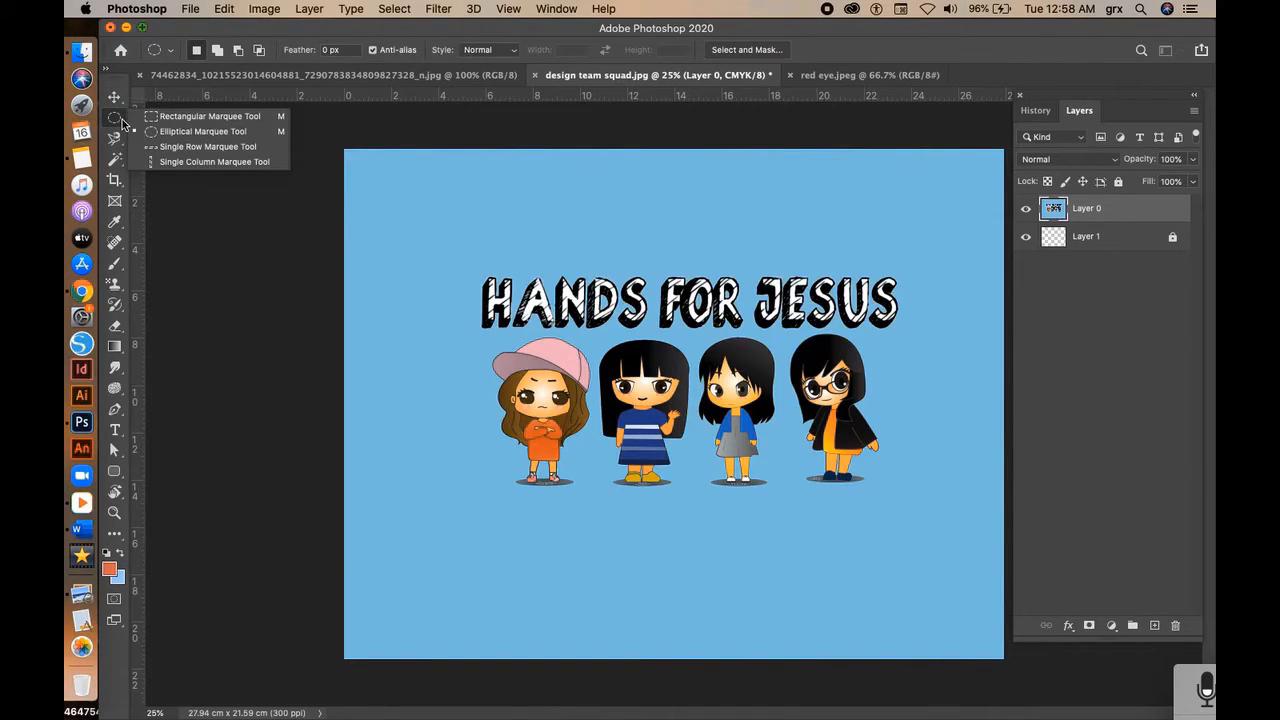
pyautogui.click(168, 147)
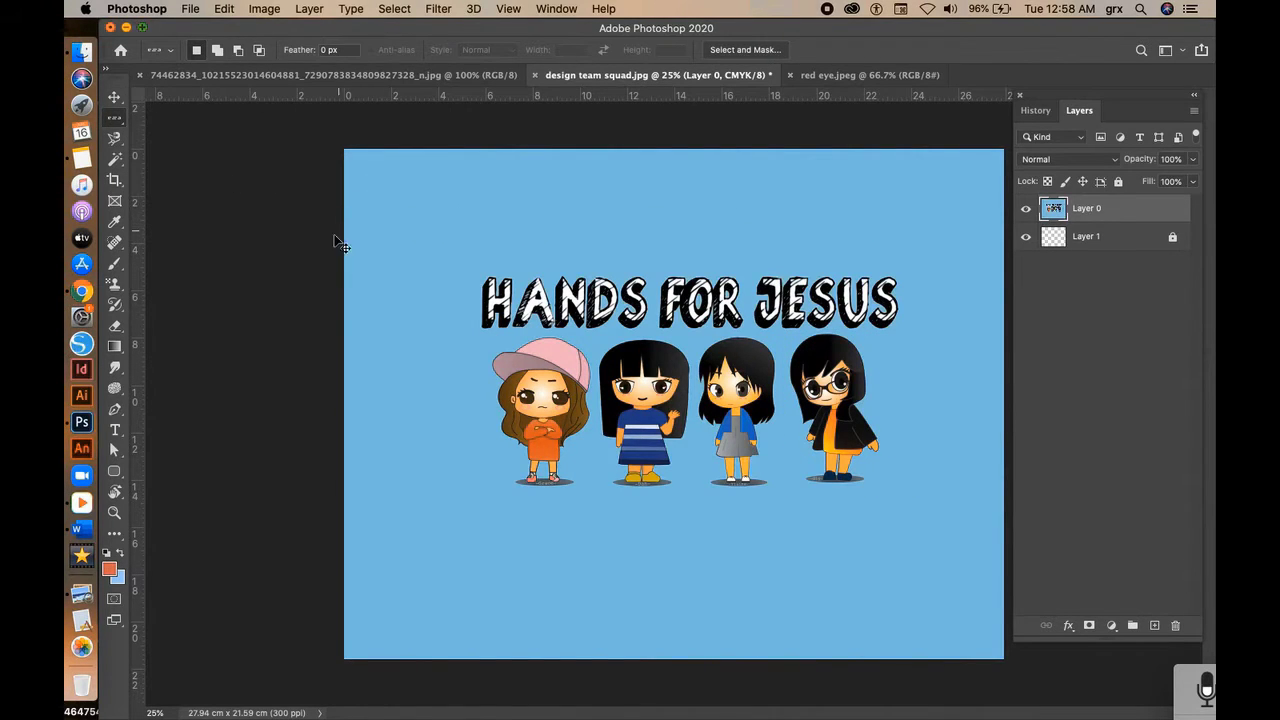
pyautogui.press('super+plus')
pyautogui.press('super+plus')
pyautogui.press('super+plus')
pyautogui.press('super+plus')
pyautogui.moveTo(537, 145); pyautogui.dragTo(571, 335)
pyautogui.press('super+plus')
pyautogui.press('super+plus')
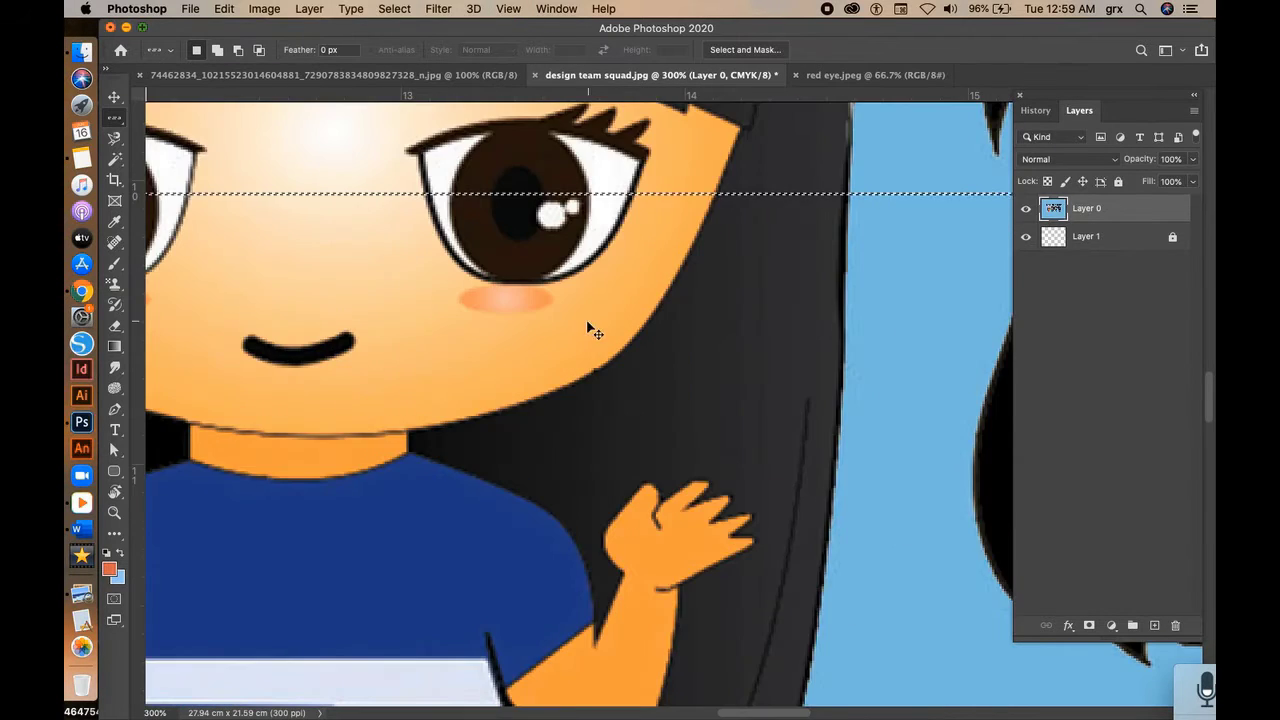
pyautogui.press('super+equal')
pyautogui.press('super+equal')
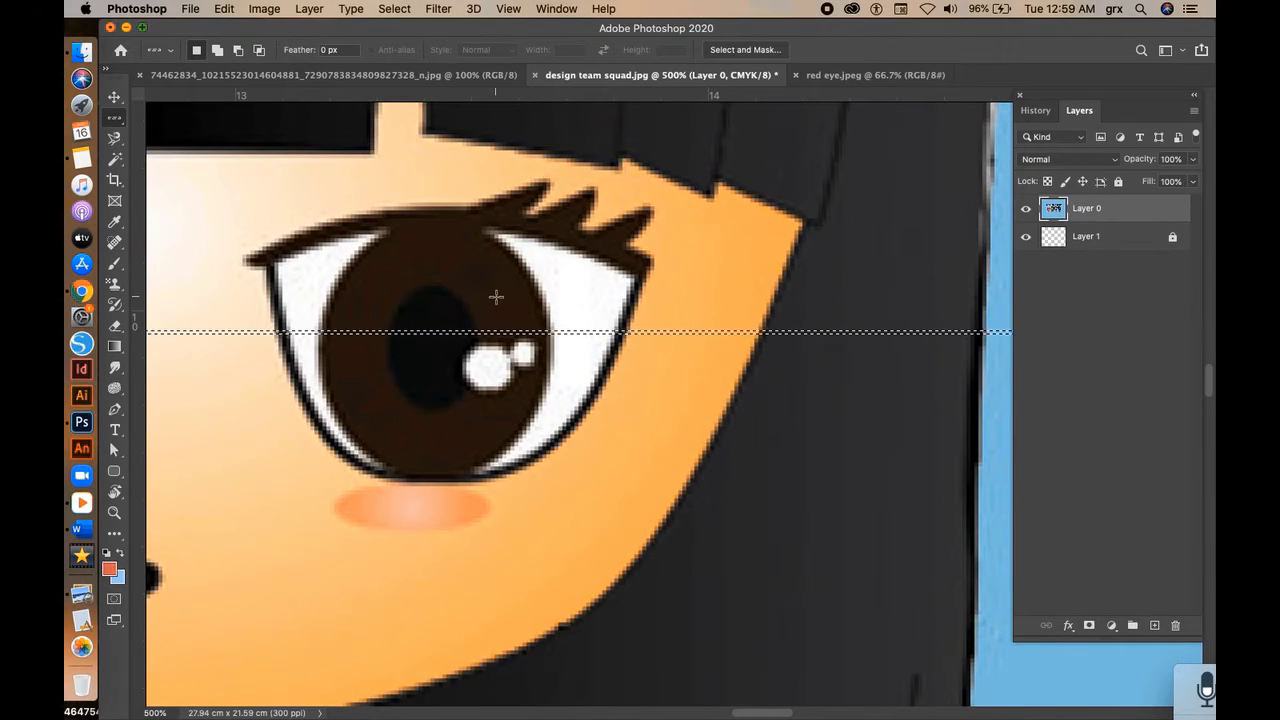
pyautogui.press('super+d')
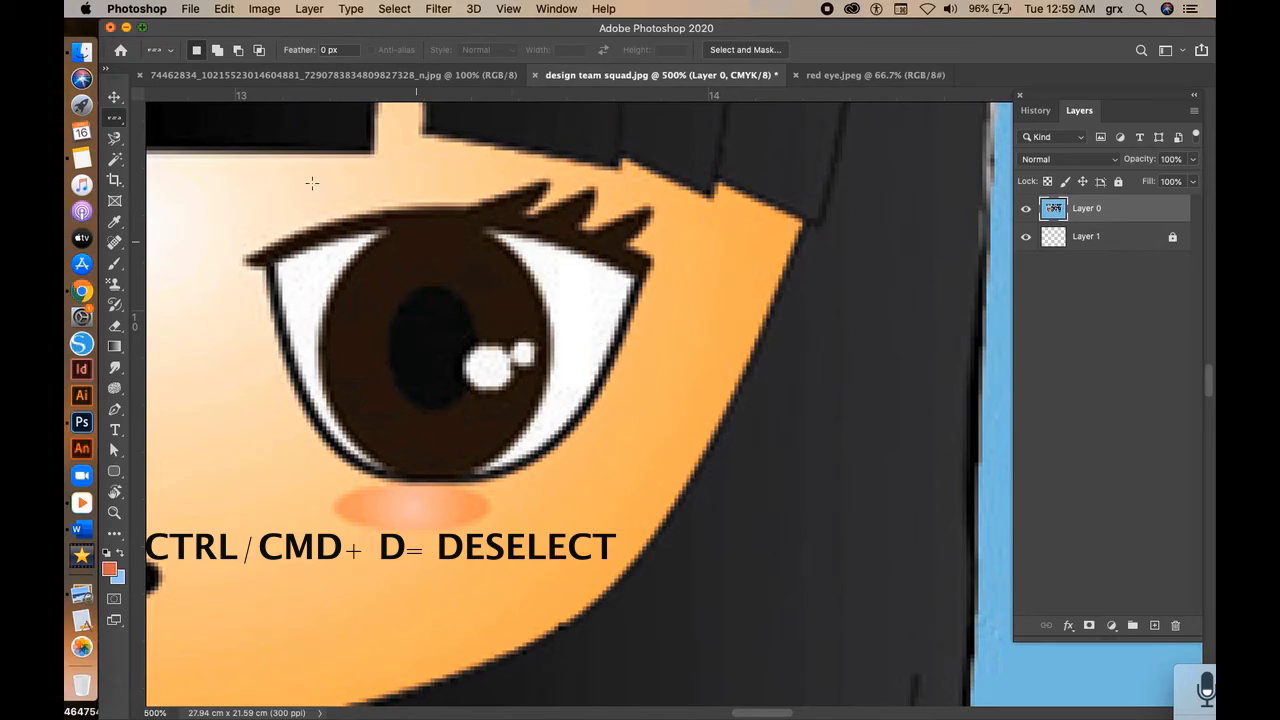
# Step: Select a single-pixel column through the magnified eye with the Single Column Marquee tool, and clear the selection
pyautogui.rightClick(115, 119)
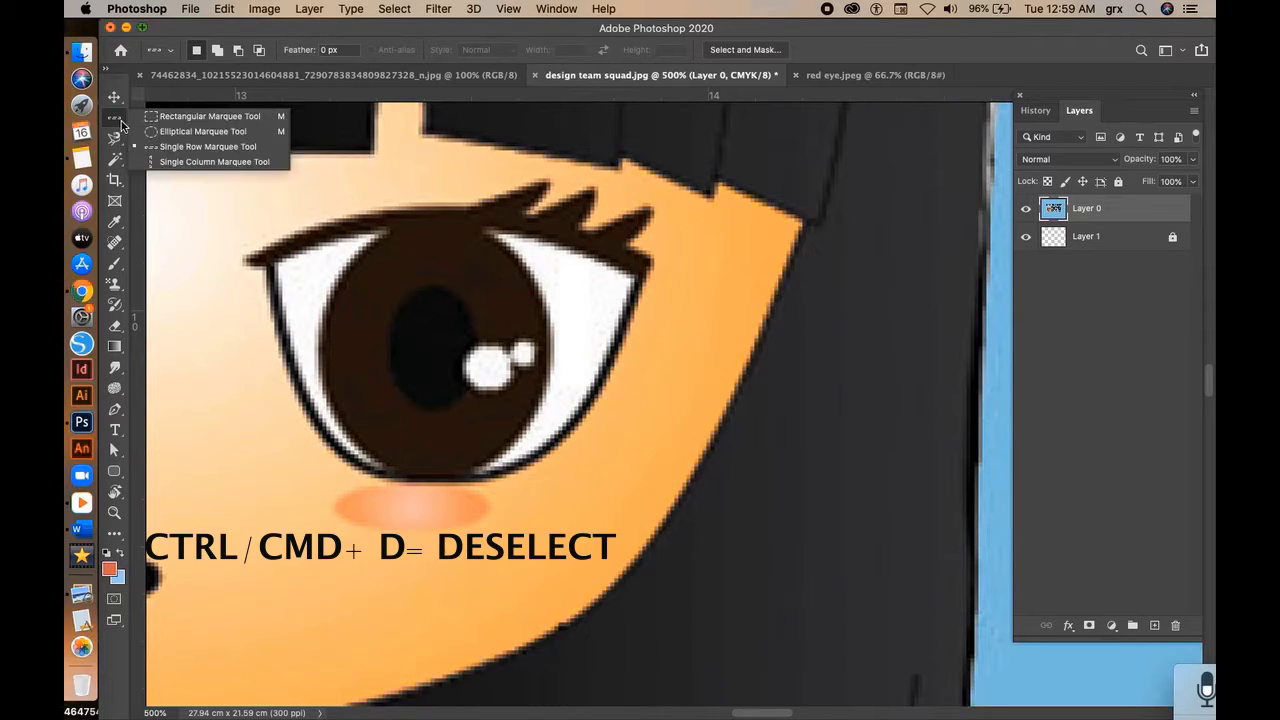
pyautogui.click(165, 162)
pyautogui.click(418, 212)
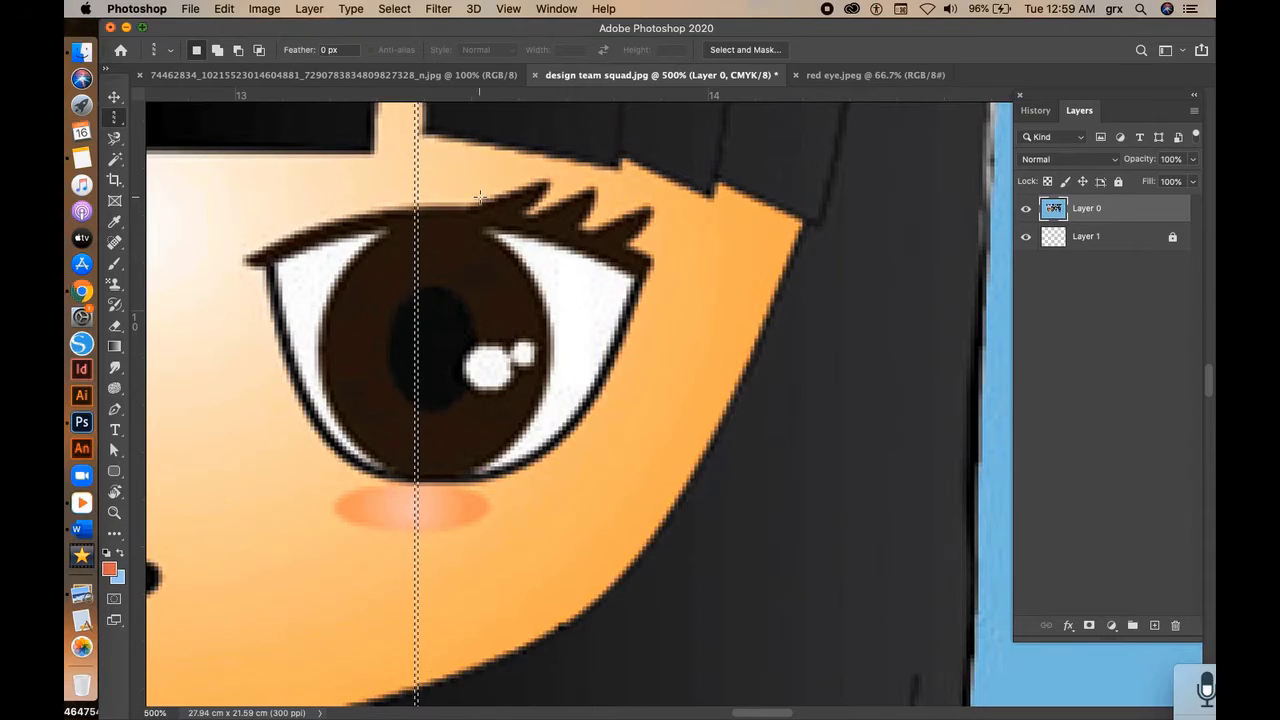
pyautogui.press('super+d')
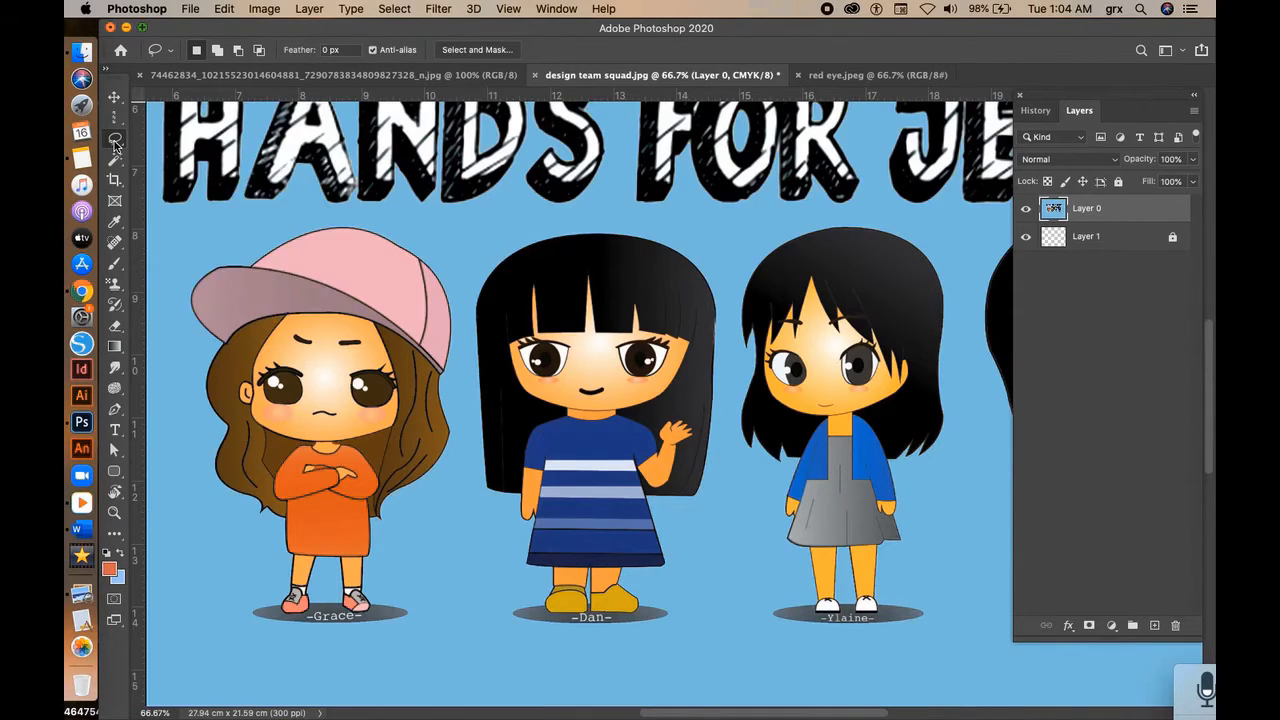
# Step: Outline part of the first girl's pink cap with a freehand Lasso selection
pyautogui.click(114, 137)
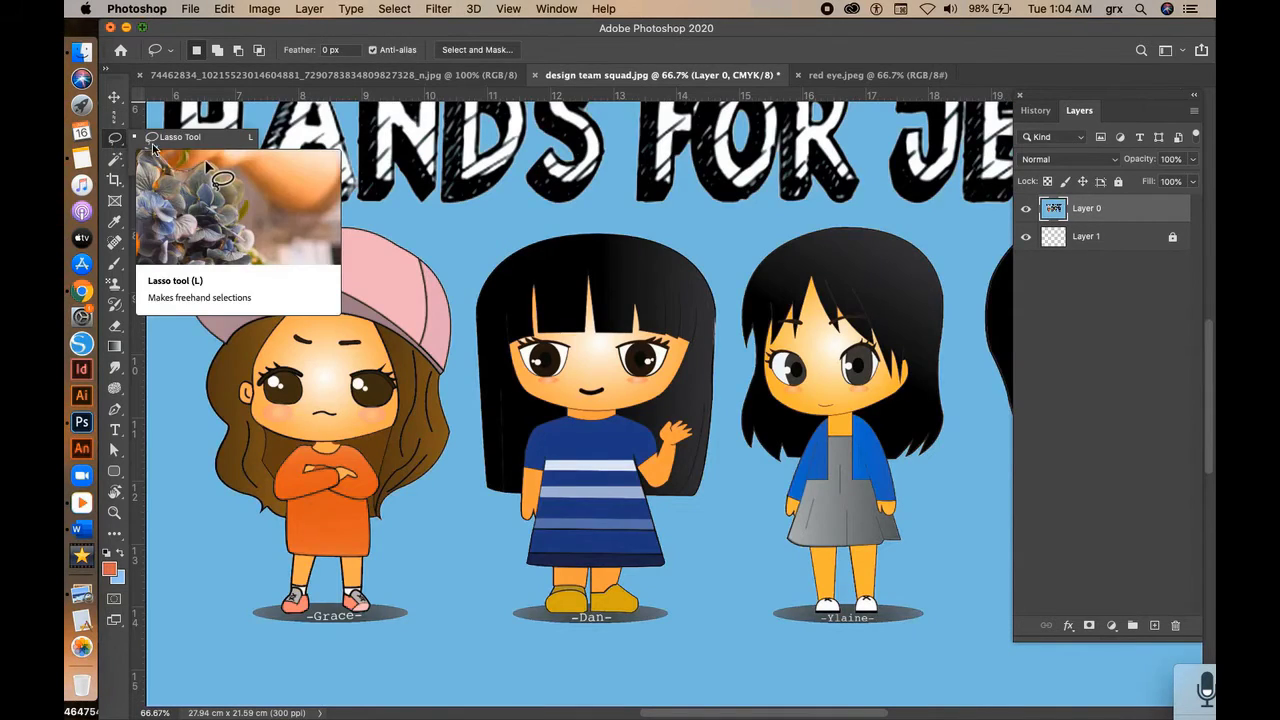
pyautogui.click(225, 144)
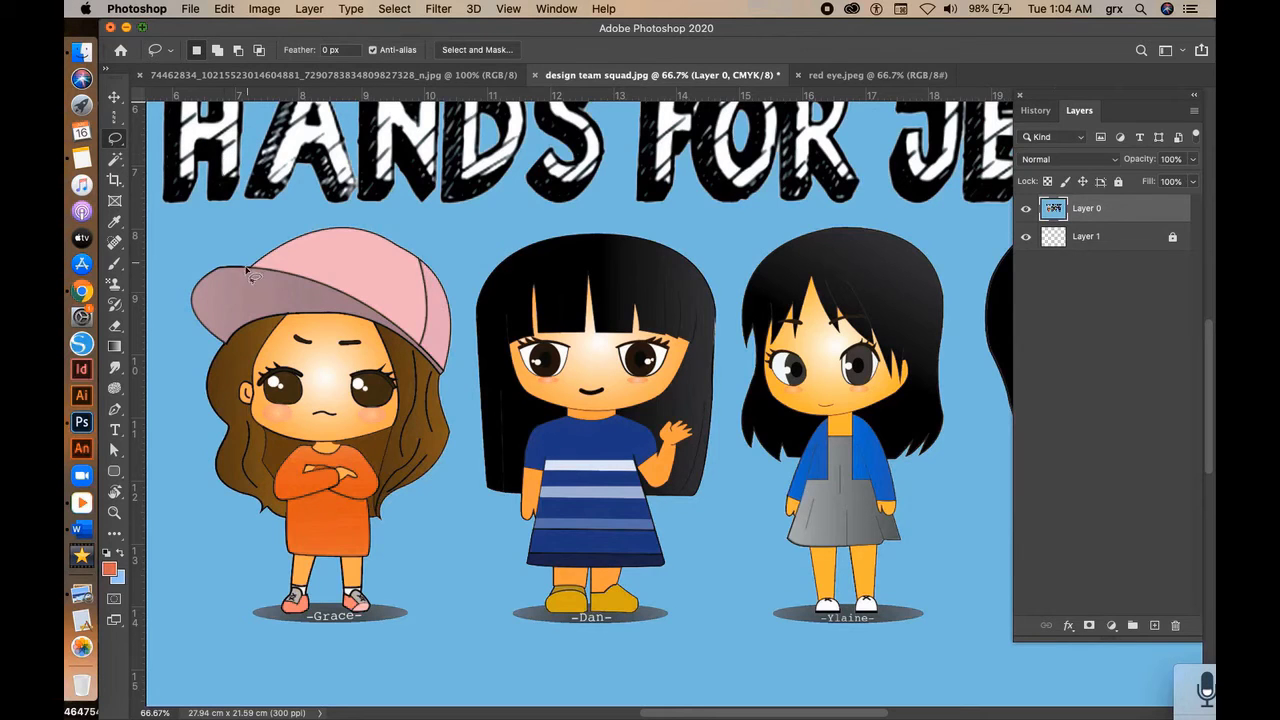
pyautogui.press('super+plus')
pyautogui.hscroll(-5, 351, 257)
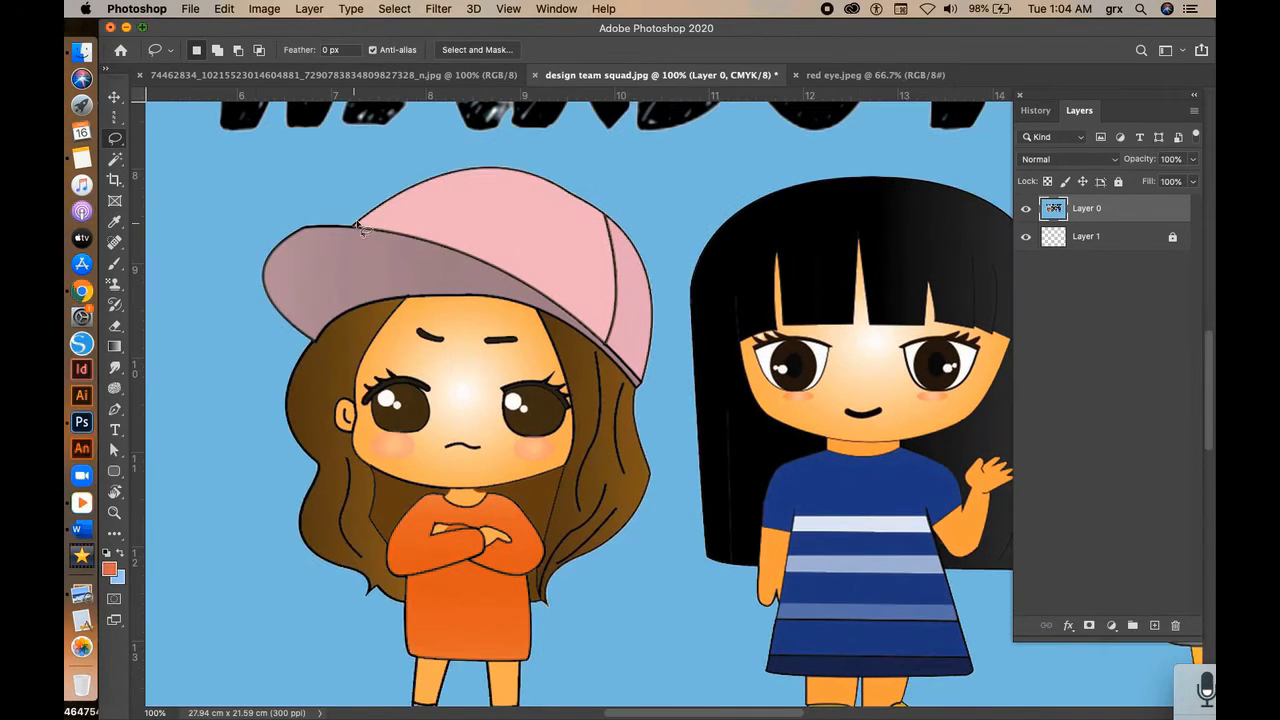
pyautogui.moveTo(293, 167)
pyautogui.mouseDown()
pyautogui.moveTo(675, 376)
pyautogui.moveTo(305, 190)
pyautogui.mouseUp()
# Step: Fill the freehand lasso selection with the foreground color, and undo both the fill and the selection
pyautogui.press('v')
pyautogui.hotkey('alt', 'BackSpace')
pyautogui.press('super+z')
pyautogui.press('super+z')
# Step: Outline an area of the pink cap's crown with straight segments using the Polygonal Lasso tool
pyautogui.click(115, 138)
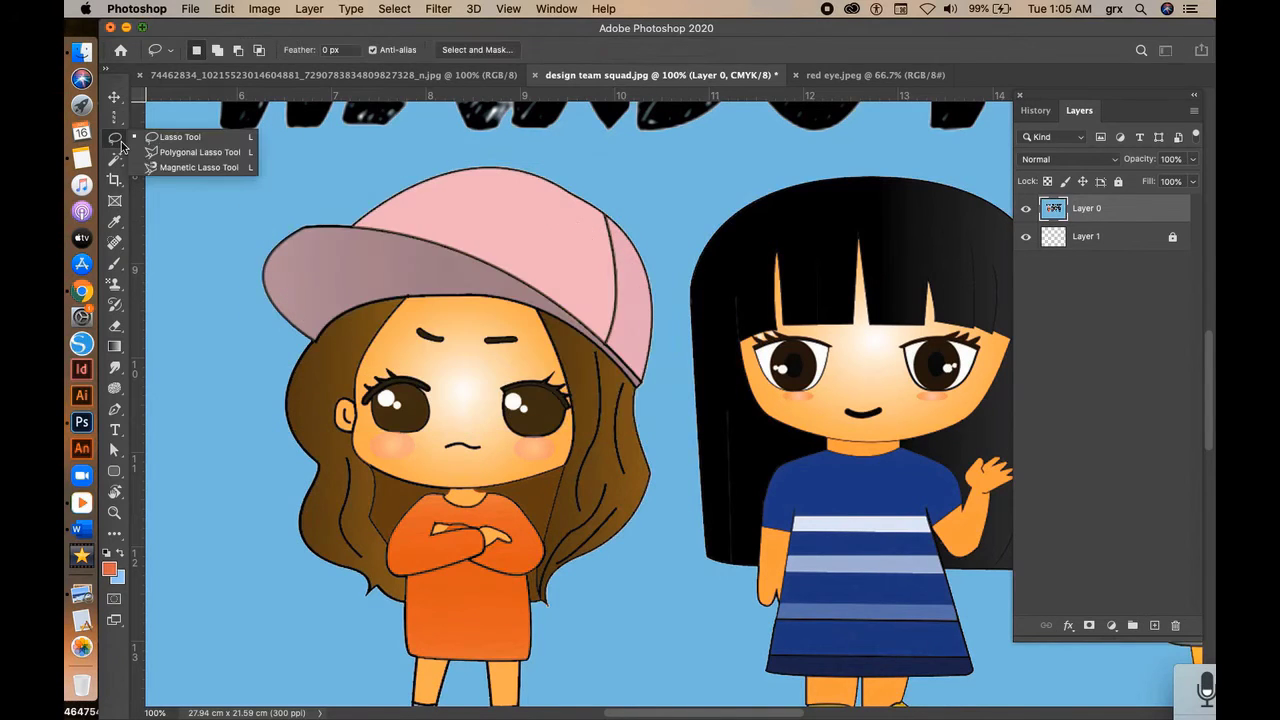
pyautogui.click(190, 152)
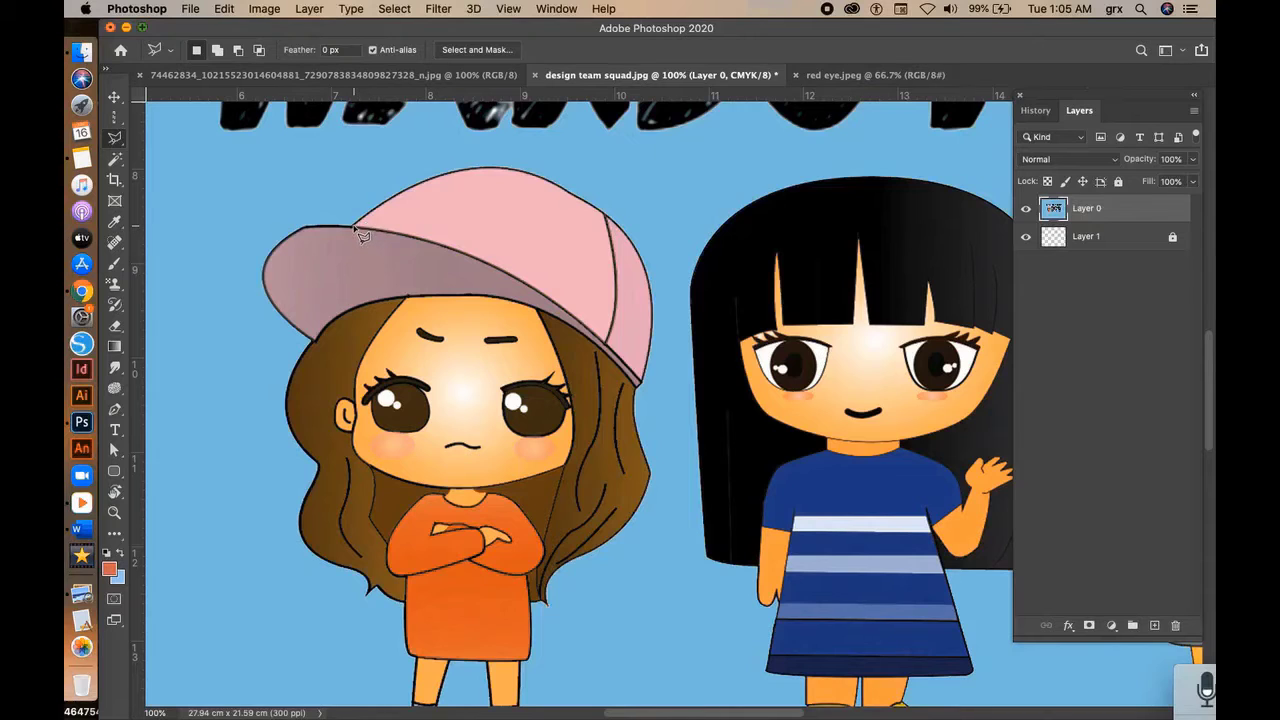
pyautogui.press('super+plus')
pyautogui.moveTo(385, 250); pyautogui.dragTo(596, 462)
pyautogui.moveTo(370, 176)
pyautogui.mouseDown()
pyautogui.moveTo(579, 153)
pyautogui.moveTo(690, 328)
pyautogui.moveTo(425, 261)
pyautogui.moveTo(232, 252)
pyautogui.mouseUp()
# Step: Move the selected piece of the pink cap slightly, and undo both the move and the selection
pyautogui.press('v')
pyautogui.moveTo(394, 218); pyautogui.dragTo(414, 212)
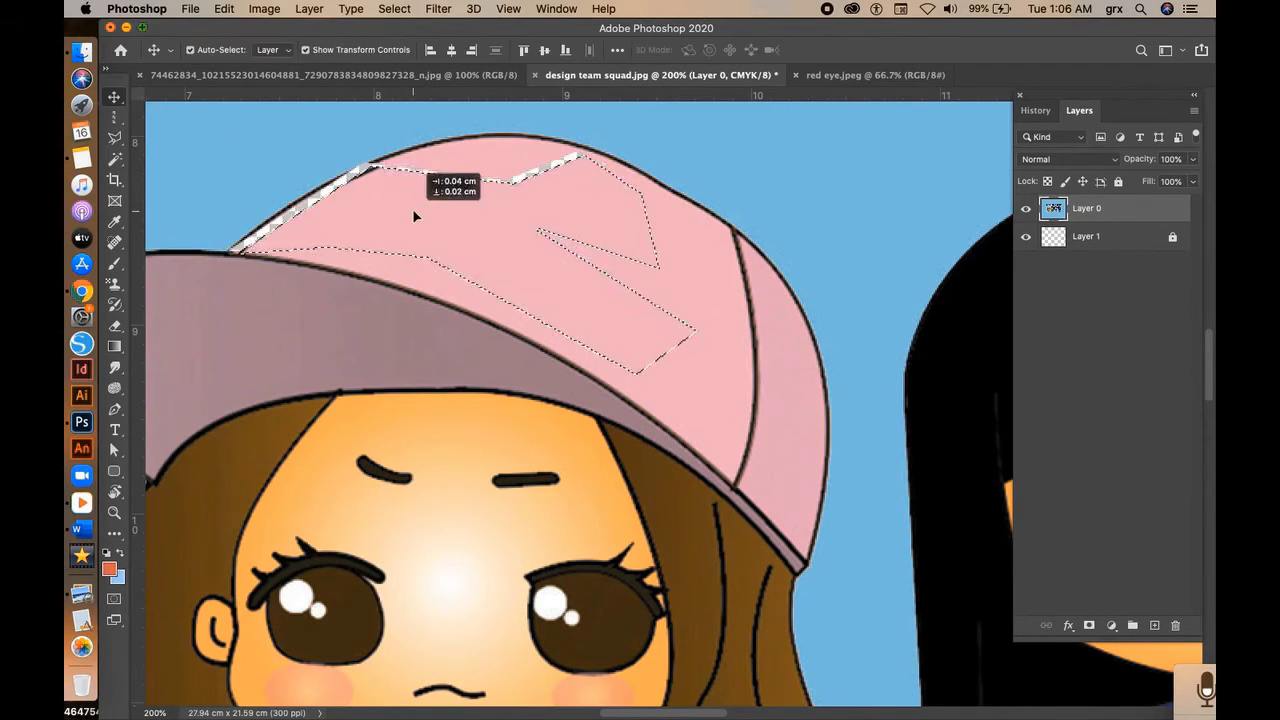
pyautogui.press('super+z')
pyautogui.press('super+z')
# Step: Trace the full outline of the girl in the pink cap with the Magnetic Lasso tool and close the selection
pyautogui.press('super+minus')
pyautogui.moveTo(373, 386); pyautogui.dragTo(454, 256)
pyautogui.rightClick(114, 137)
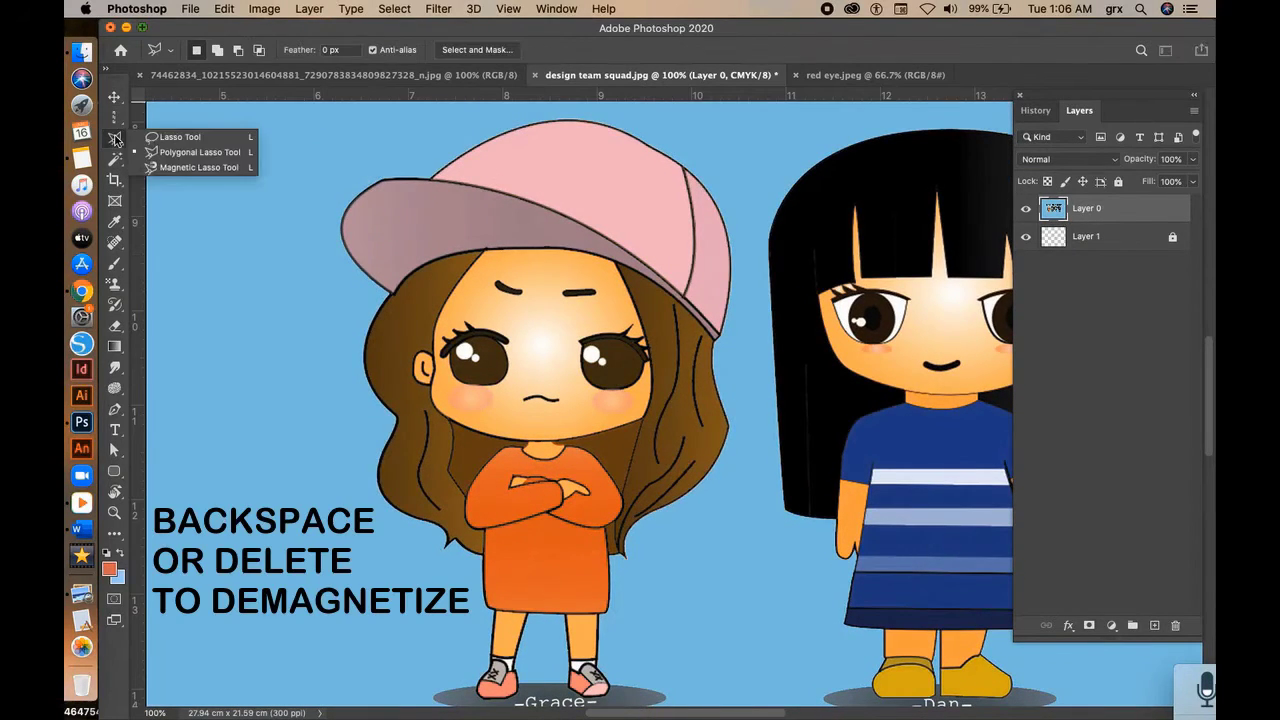
pyautogui.click(195, 171)
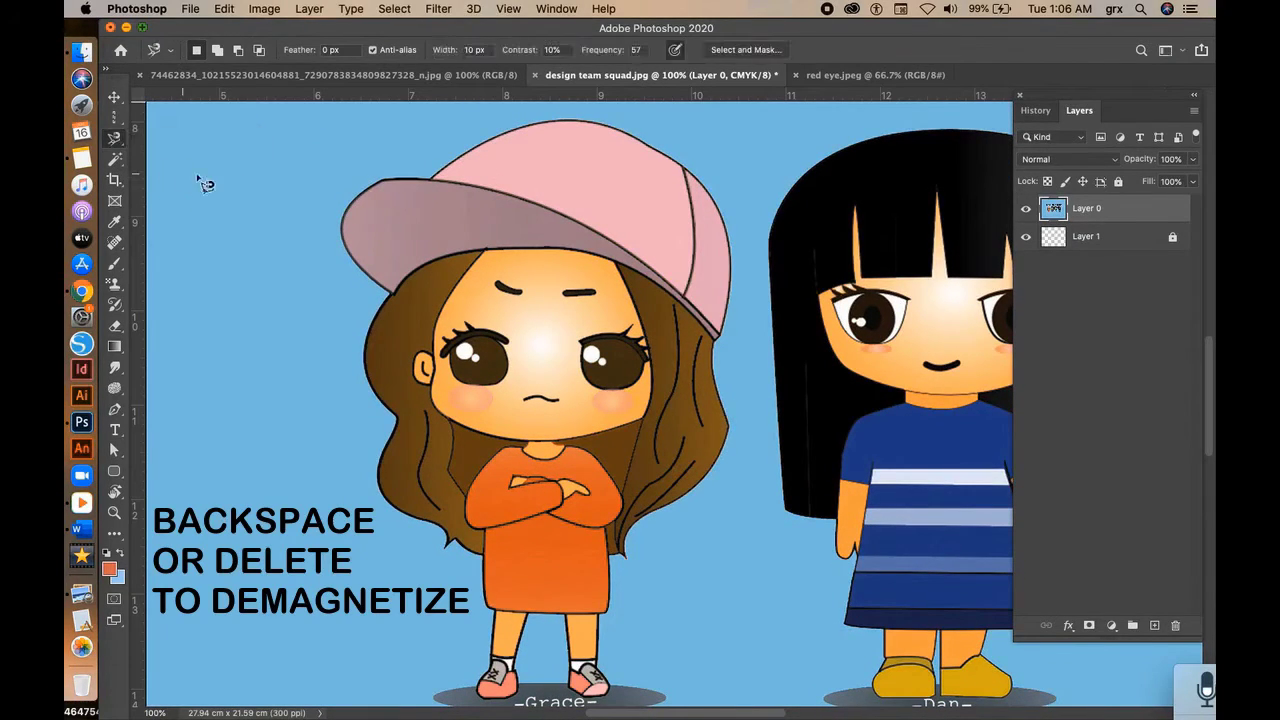
pyautogui.click(437, 184)
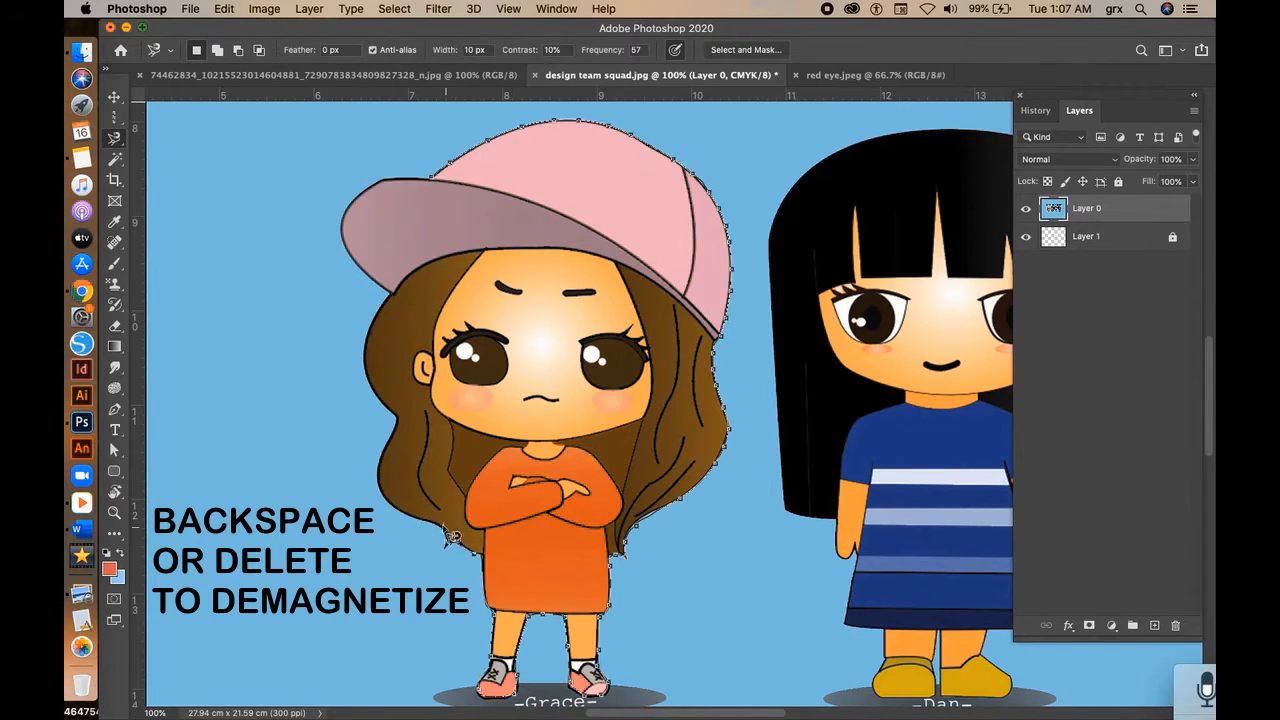
pyautogui.click(432, 180)
# Step: Move the selected girl in the pink cap slightly away from her original place, and undo the move
pyautogui.press('v')
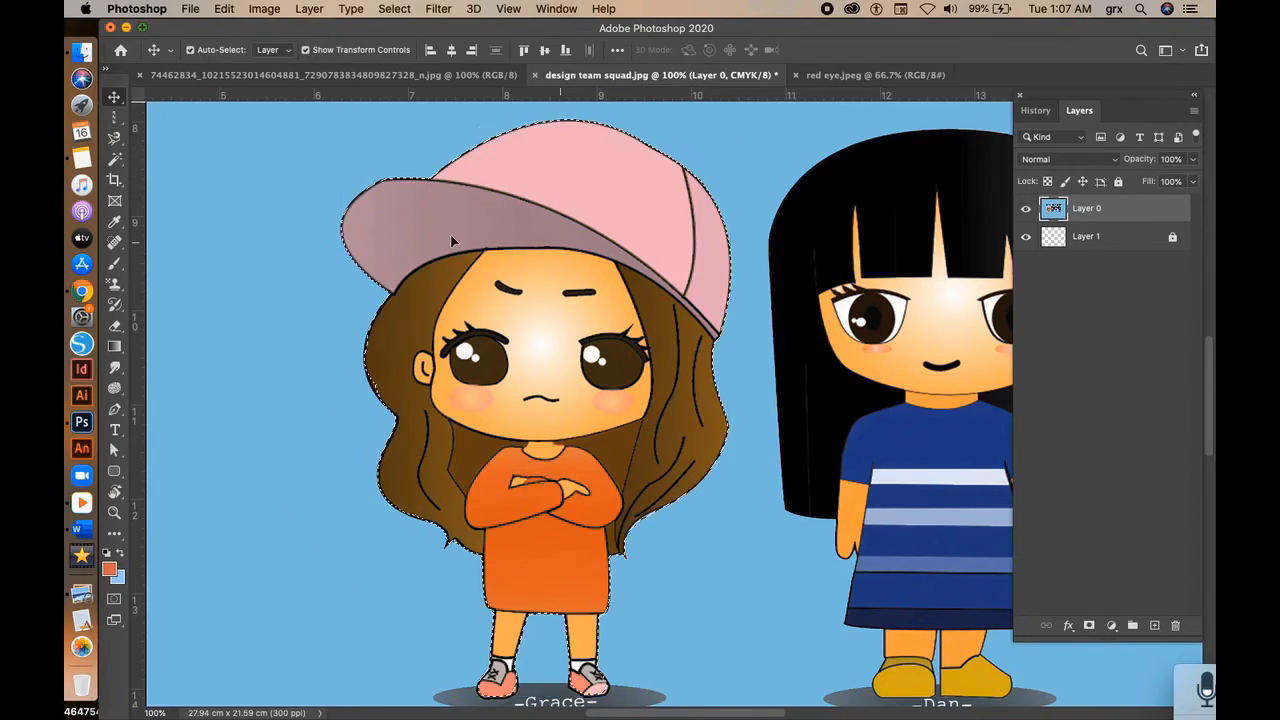
pyautogui.moveTo(586, 250)
pyautogui.mouseDown()
pyautogui.moveTo(440, 242)
pyautogui.moveTo(617, 238)
pyautogui.moveTo(600, 232)
pyautogui.mouseUp()
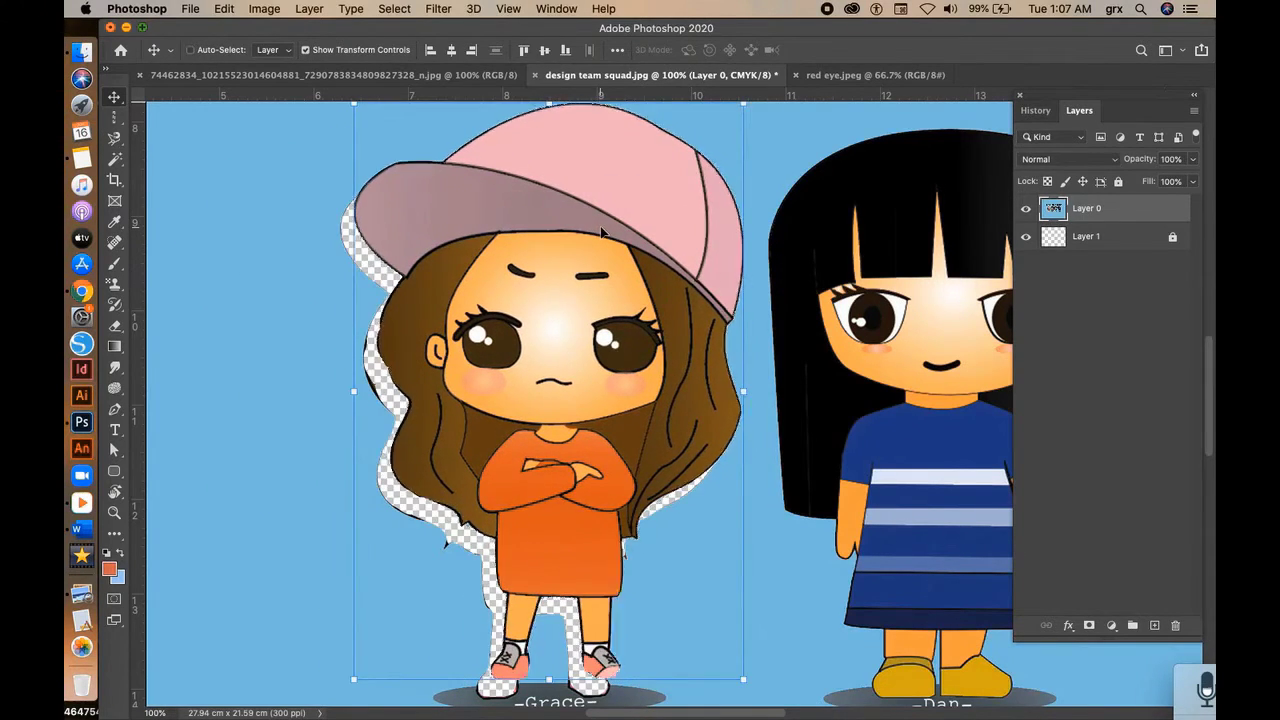
pyautogui.press('super+z')
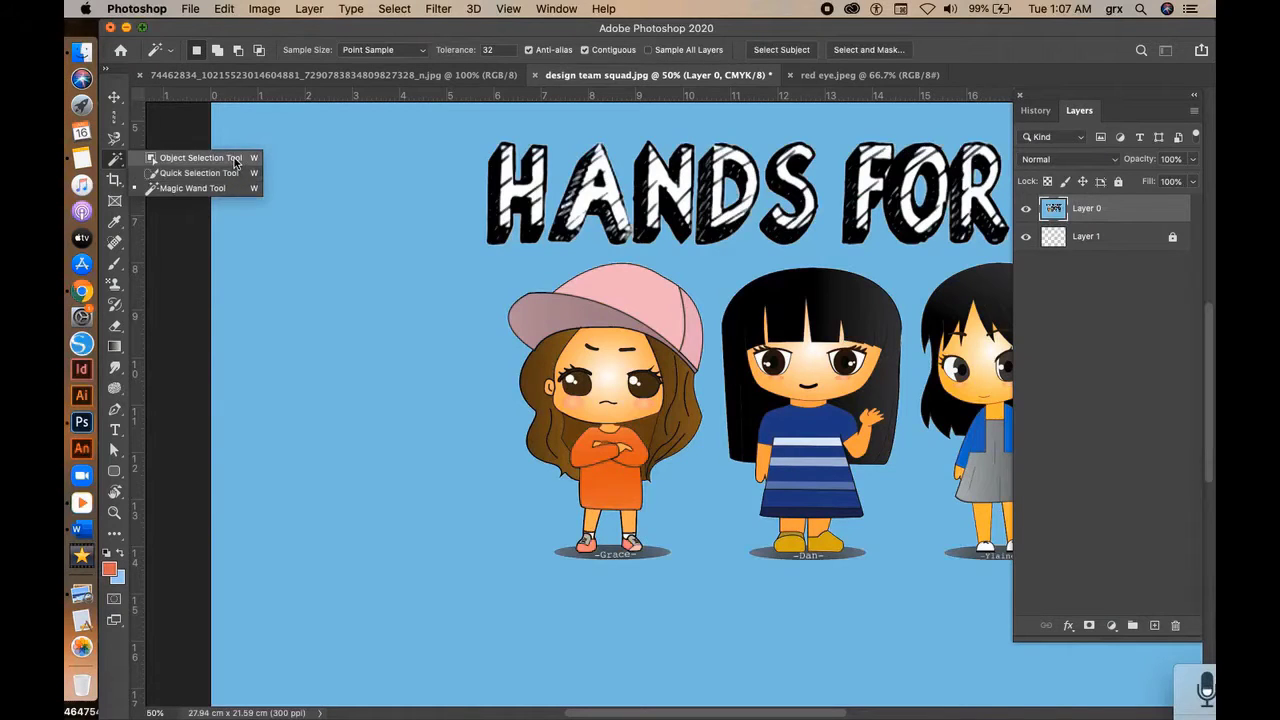
# Step: Select the girl in the pink cap with a rectangular Object Selection, and clear the selection
pyautogui.click(236, 158)
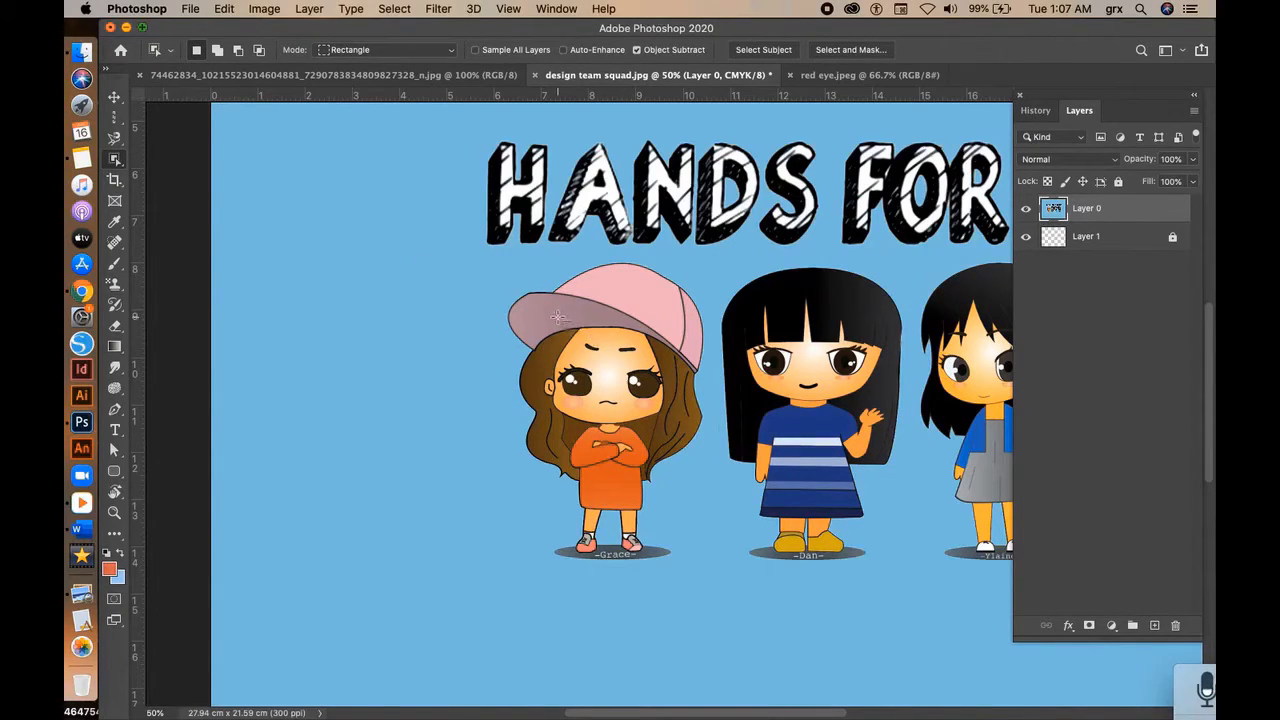
pyautogui.moveTo(483, 263)
pyautogui.mouseDown()
pyautogui.moveTo(680, 460)
pyautogui.moveTo(705, 590)
pyautogui.moveTo(718, 580)
pyautogui.mouseUp()
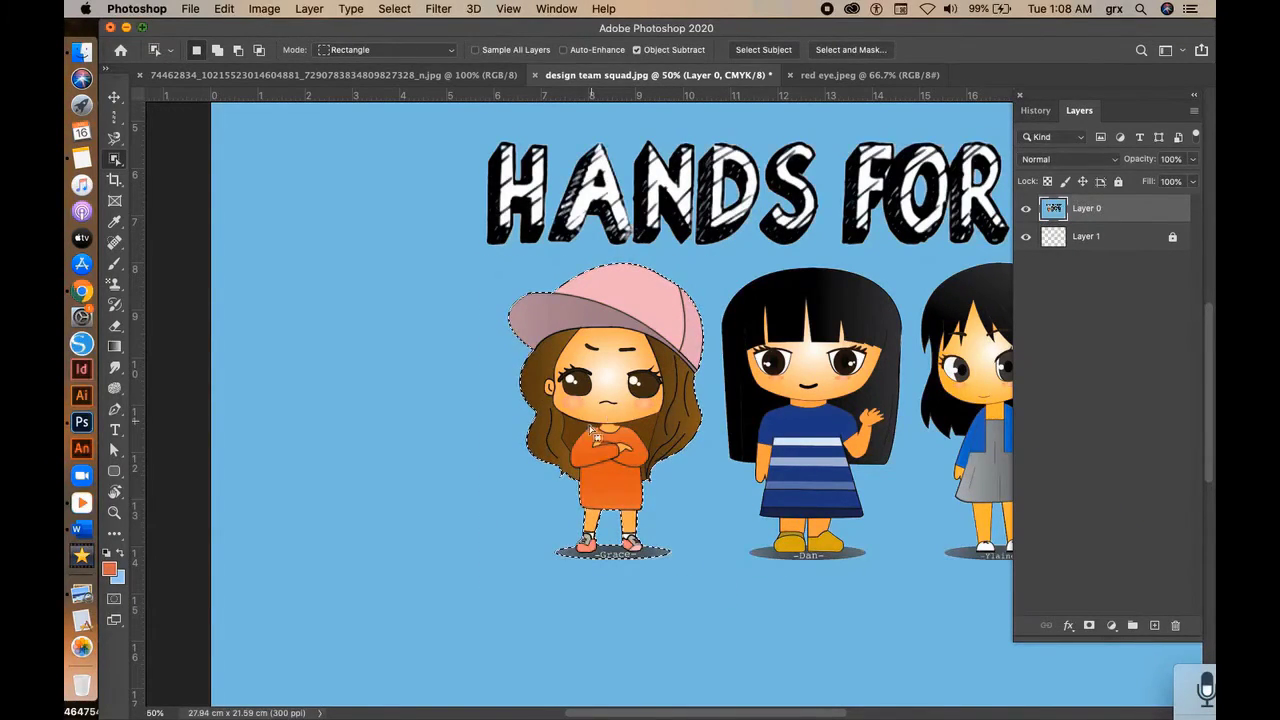
pyautogui.press('super+d')
# Step: Brush over the girl in the pink cap with the Quick Selection tool to select her, and activate the Move tool
pyautogui.rightClick(115, 159)
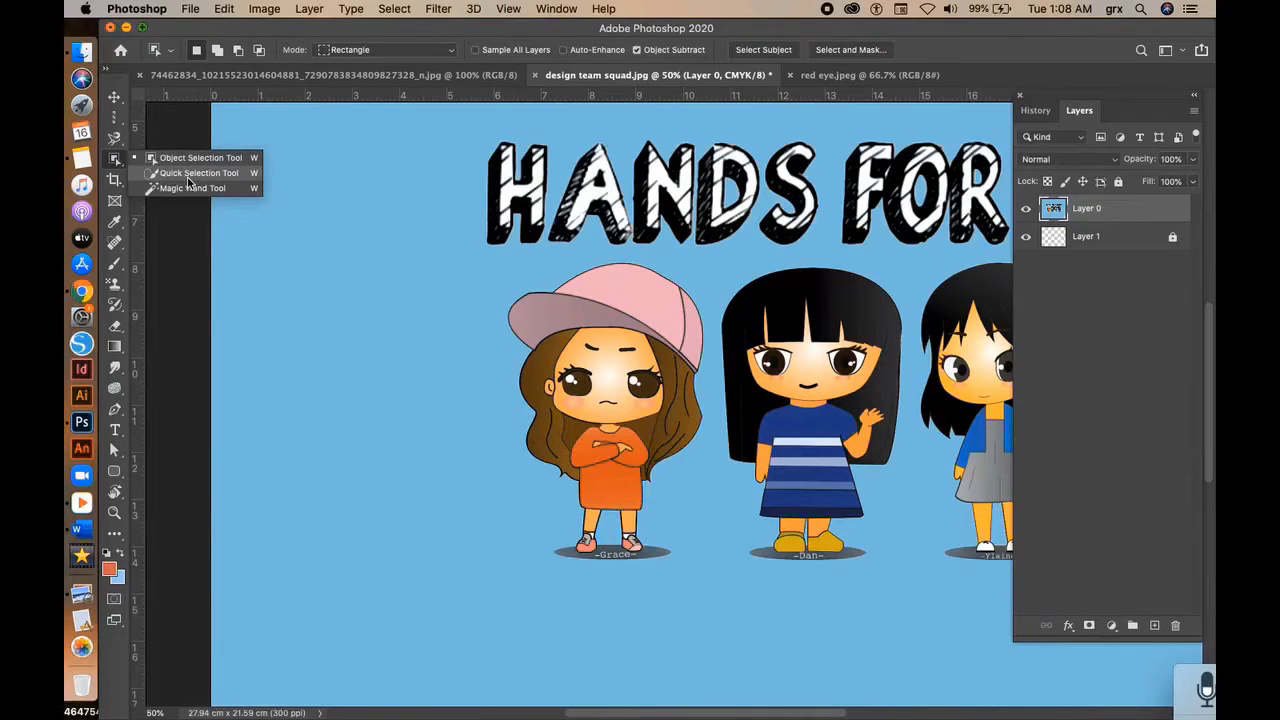
pyautogui.click(187, 173)
pyautogui.moveTo(540, 335)
pyautogui.mouseDown()
pyautogui.moveTo(640, 320)
pyautogui.moveTo(600, 300)
pyautogui.moveTo(548, 360)
pyautogui.moveTo(550, 450)
pyautogui.moveTo(590, 430)
pyautogui.moveTo(595, 520)
pyautogui.moveTo(645, 548)
pyautogui.mouseUp()
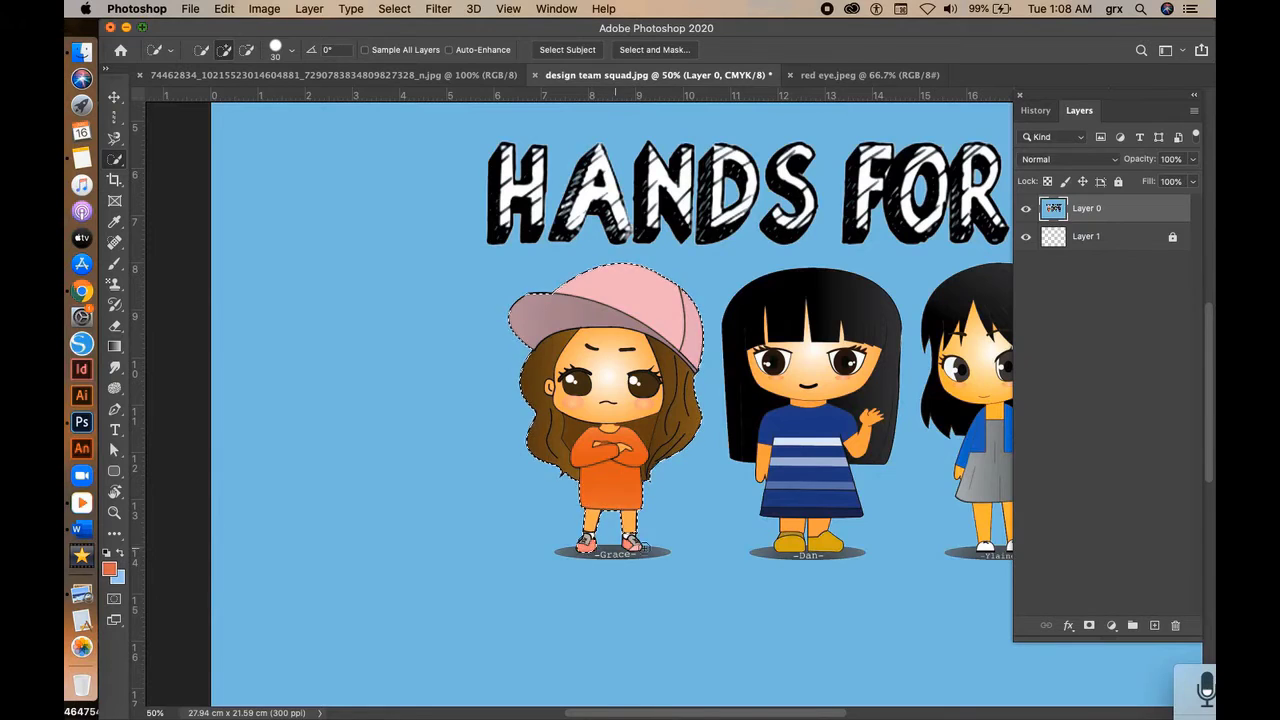
pyautogui.press('v')
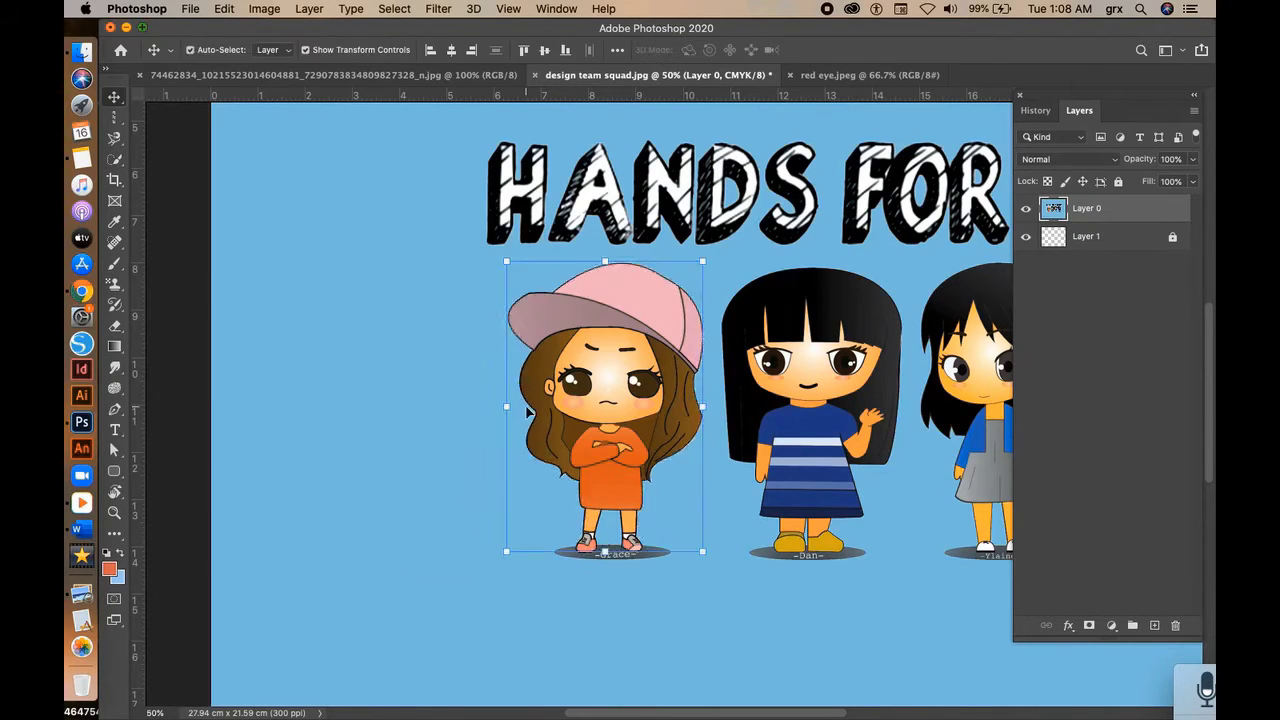
# Step: Sample single color areas of the girl in the pink cap, such as the cap's brim and orange dress, with the Magic Wand
pyautogui.click(114, 160)
pyautogui.click(190, 192)
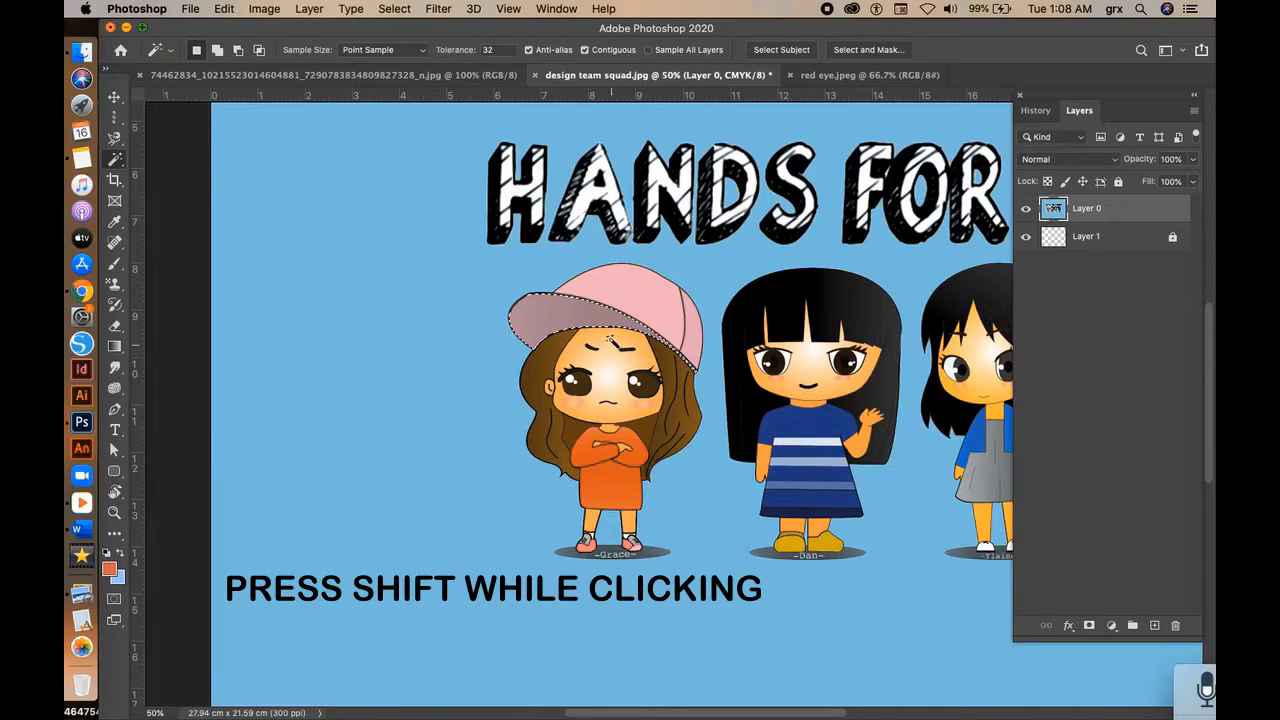
pyautogui.keyDown('shift'); pyautogui.click(686, 428); pyautogui.keyUp('shift')
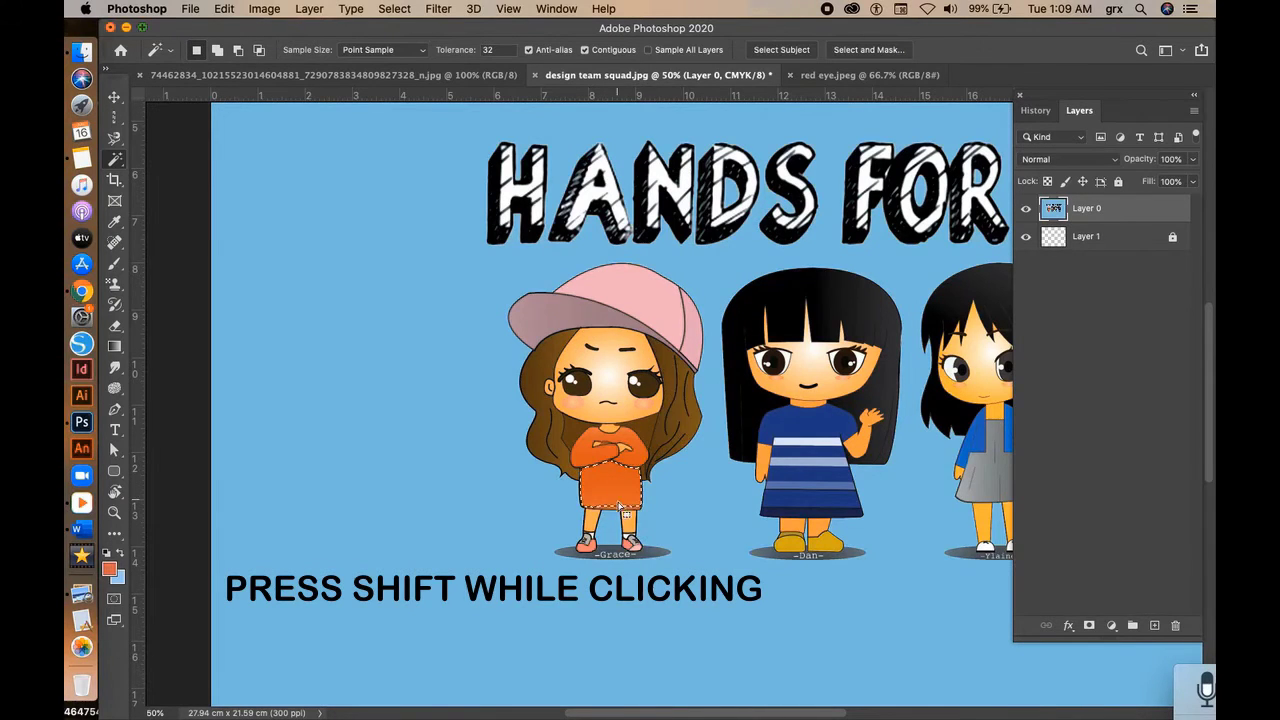
pyautogui.press('super+equal')
pyautogui.click(548, 468)
# Step: Build a combined Magic Wand selection from the girl's face, cheeks, hair and orange dress
pyautogui.click(548, 300)
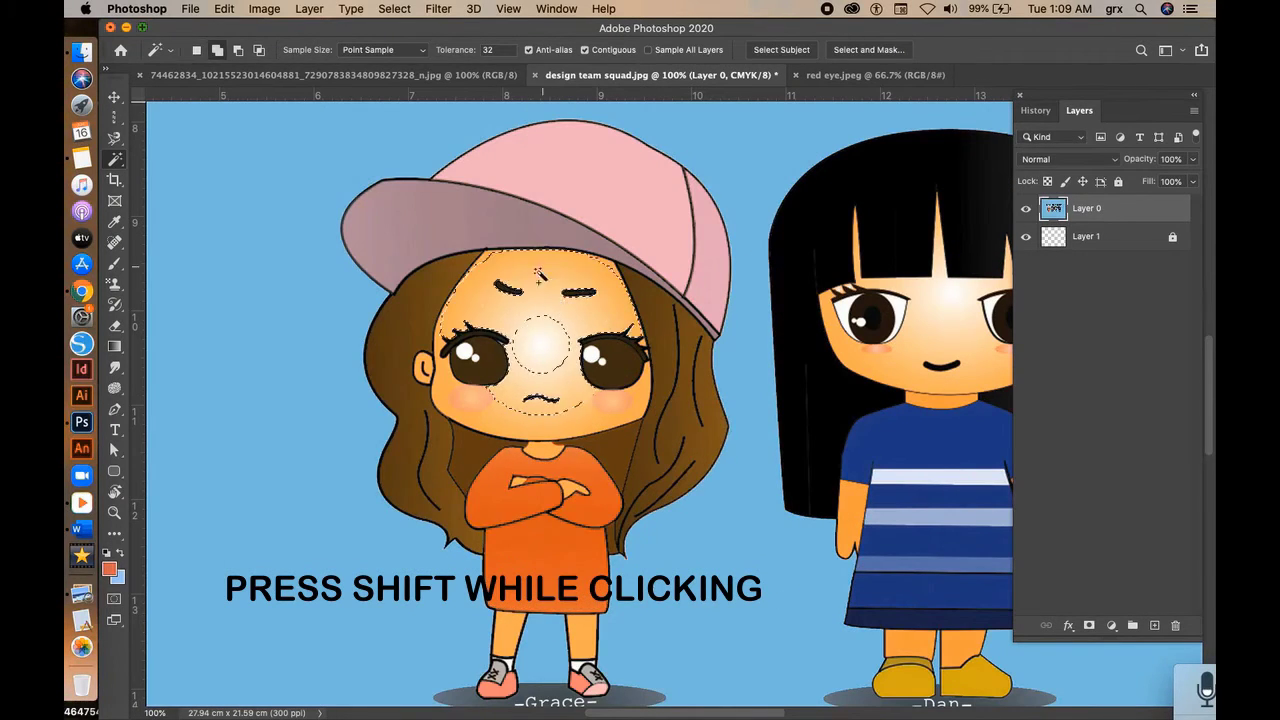
pyautogui.keyDown('shift'); pyautogui.click(412, 405); pyautogui.keyUp('shift')
pyautogui.keyDown('shift'); pyautogui.click(540, 350); pyautogui.keyUp('shift')
pyautogui.keyDown('shift'); pyautogui.click(470, 398); pyautogui.keyUp('shift')
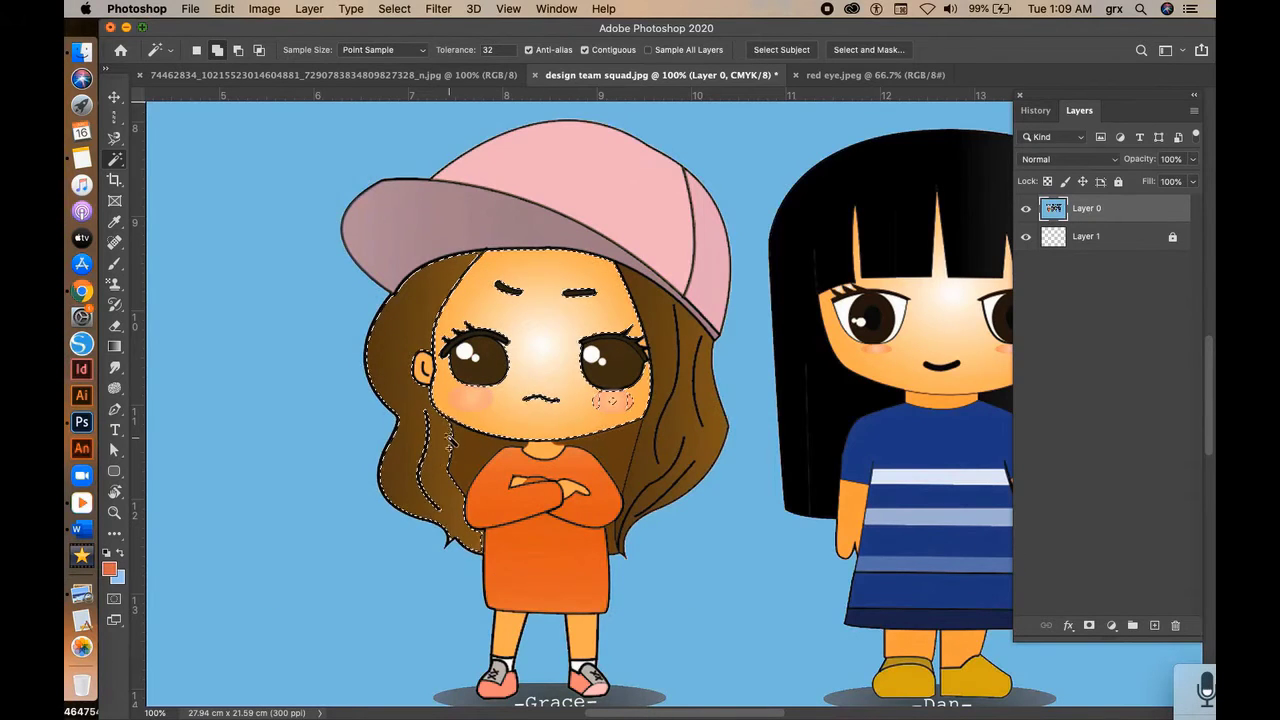
pyautogui.keyDown('shift'); pyautogui.click(510, 470); pyautogui.keyUp('shift')
pyautogui.keyDown('shift'); pyautogui.click(452, 452); pyautogui.keyUp('shift')
pyautogui.keyDown('shift'); pyautogui.click(562, 510); pyautogui.keyUp('shift')
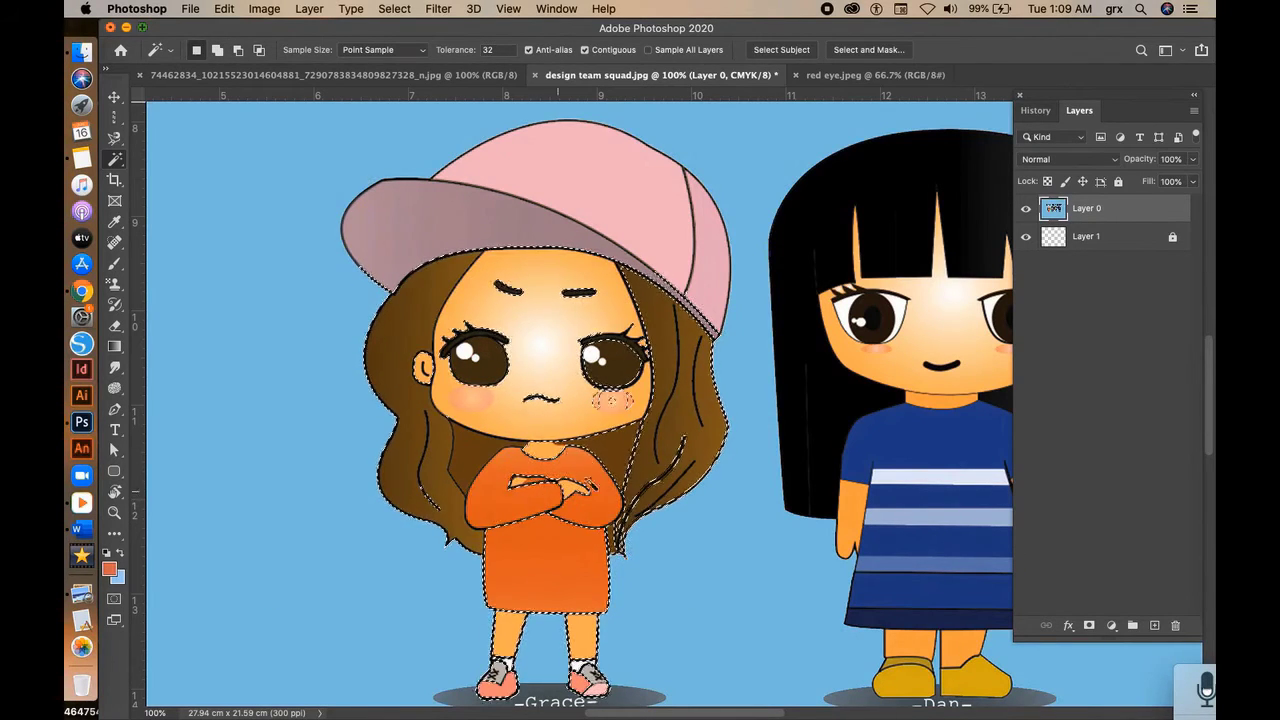
# Step: Replace the selection with the whole blue background, delete it from Layer 0, and undo the deletion
pyautogui.press('super+d')
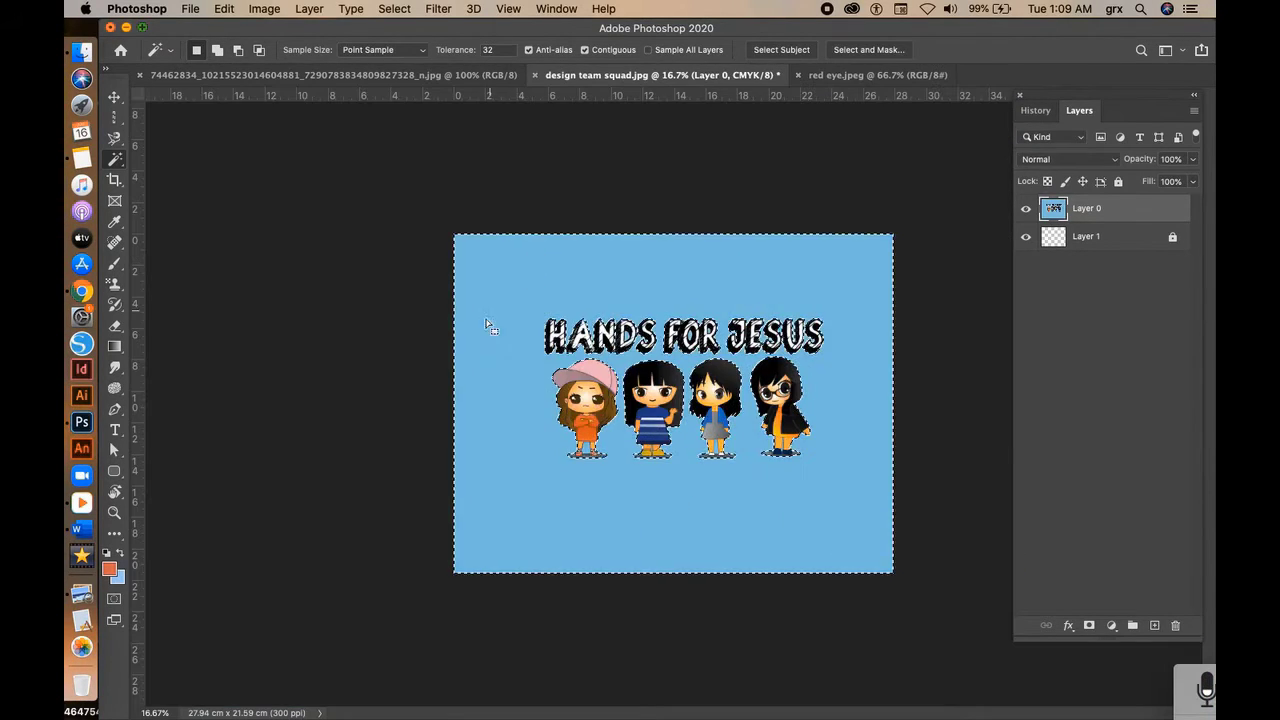
pyautogui.press('Delete')
pyautogui.press('super+z')
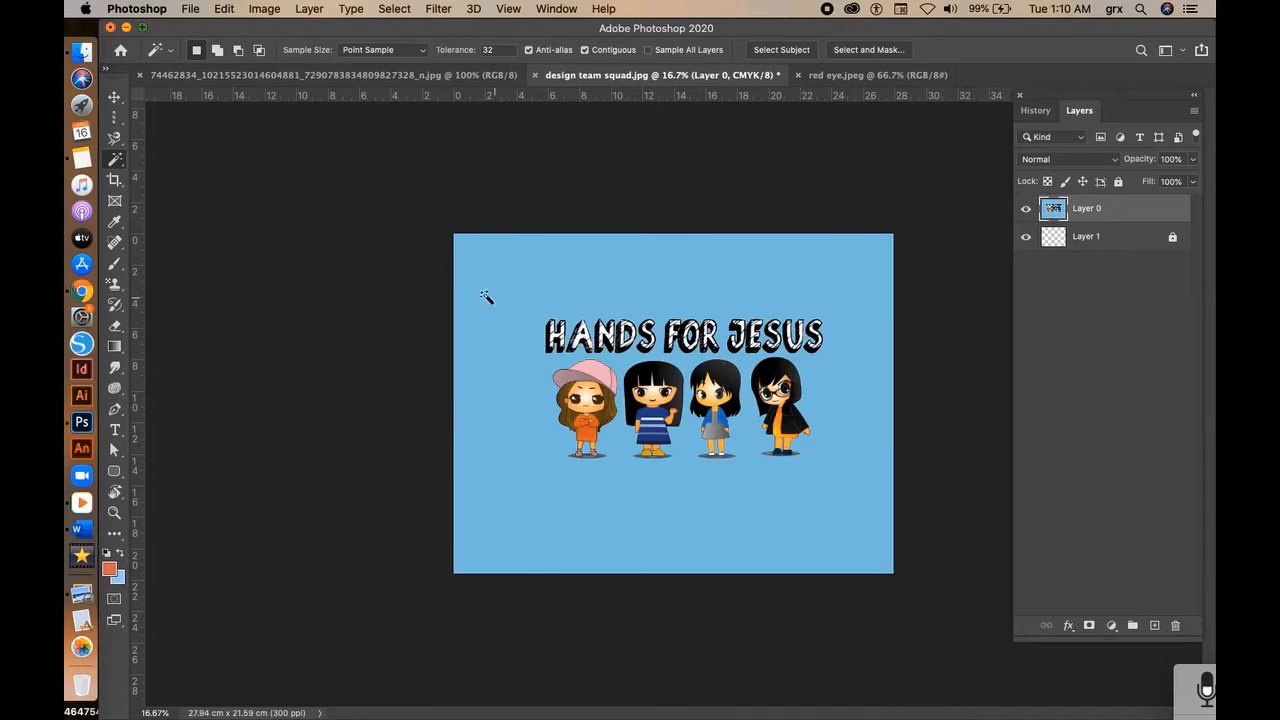
# Step: Crop the image to an area of about 9.4 by 13.8 cm around the girl with glasses, and undo the crop
pyautogui.click(114, 180)
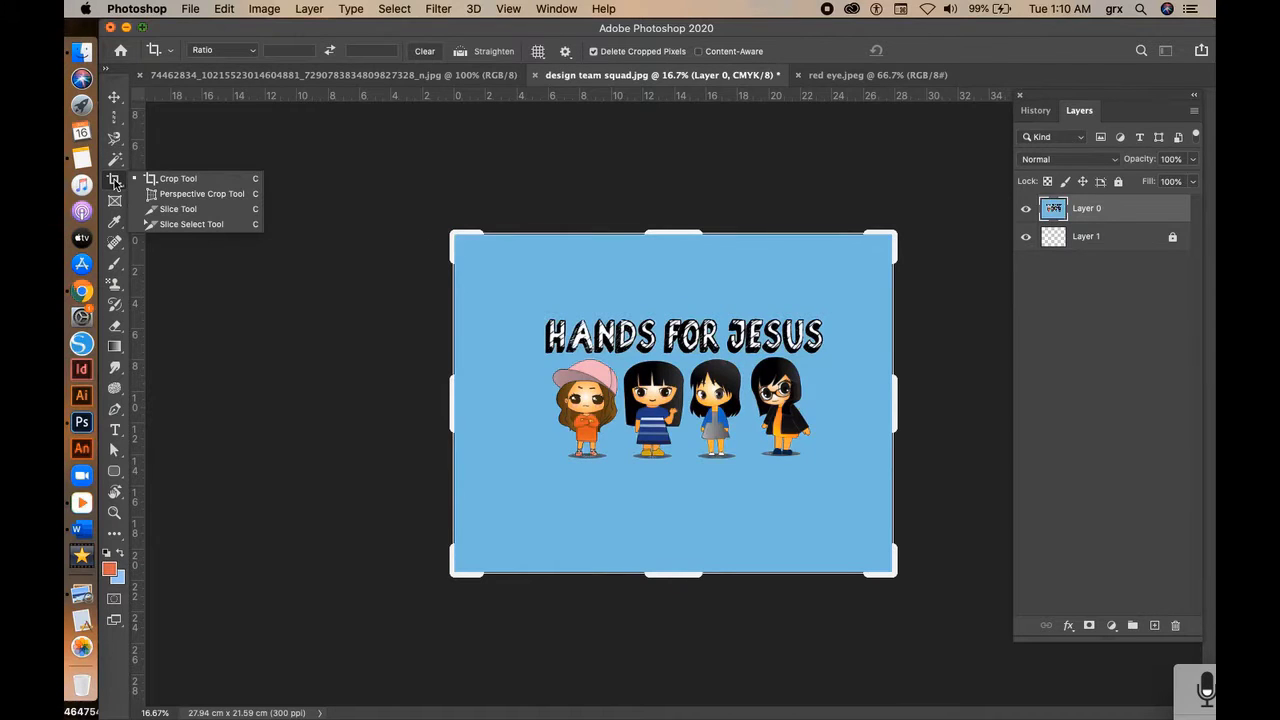
pyautogui.click(206, 183)
pyautogui.moveTo(494, 246); pyautogui.dragTo(597, 289)
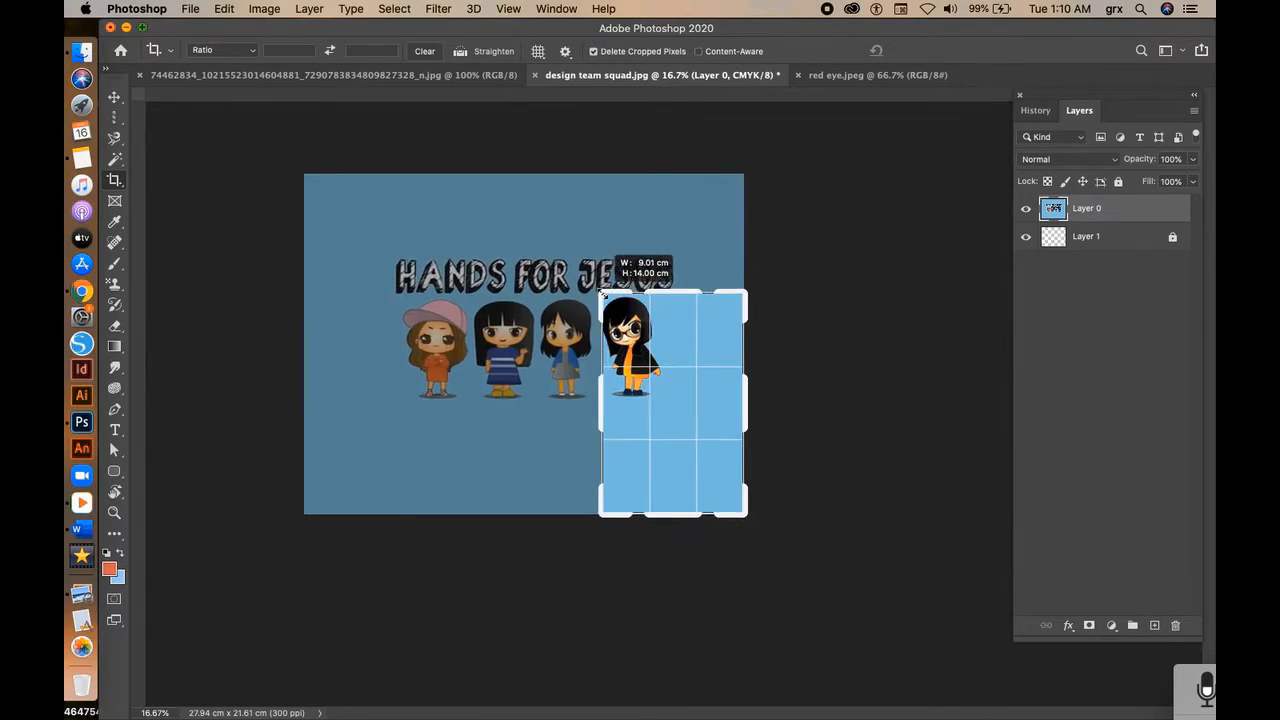
pyautogui.press('Return')
pyautogui.press('super+z')
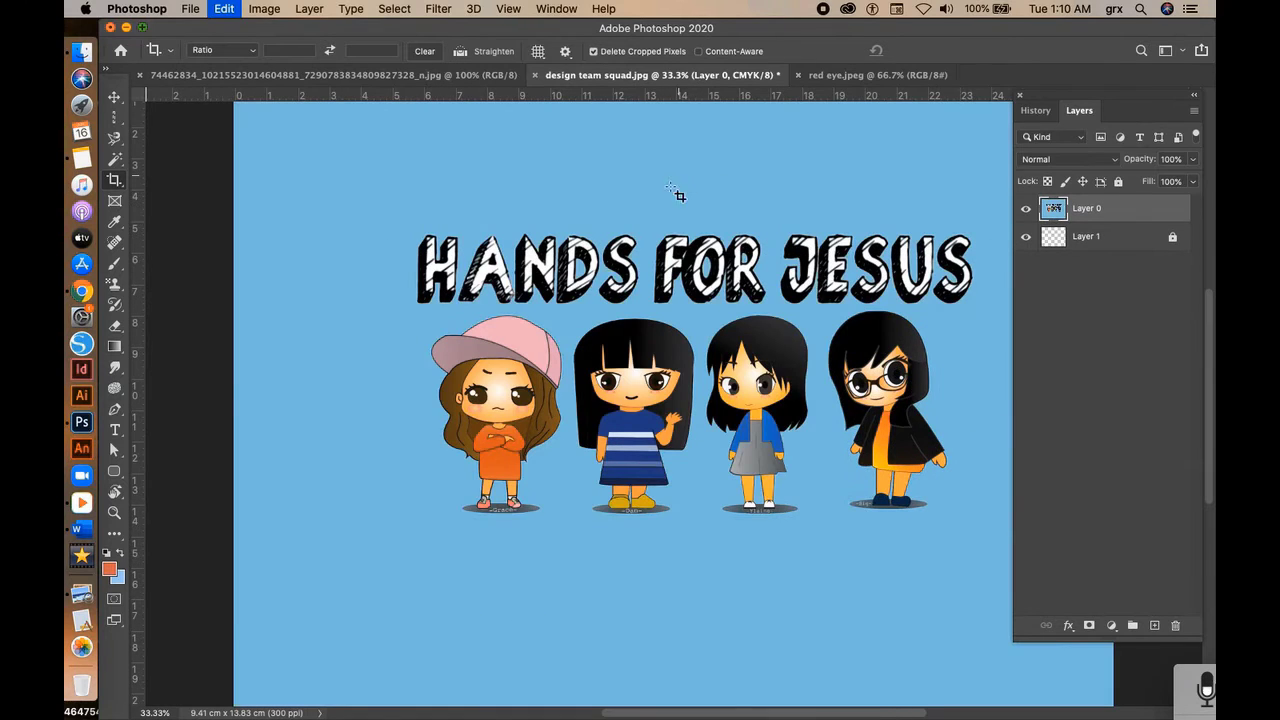
# Step: Crop around the girl with glasses using the Perspective Crop tool with a slanted lower edge, and undo the crop
pyautogui.rightClick(115, 182)
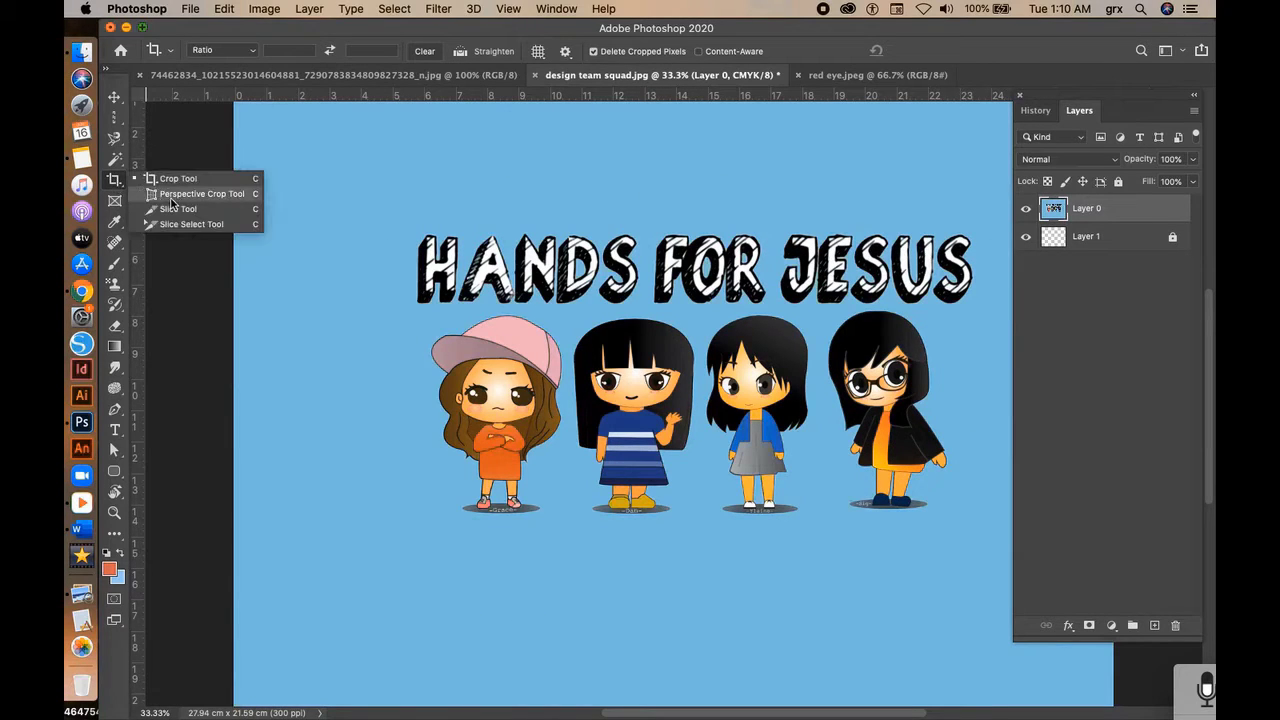
pyautogui.click(190, 195)
pyautogui.moveTo(810, 305)
pyautogui.mouseDown()
pyautogui.moveTo(960, 523)
pyautogui.moveTo(952, 550)
pyautogui.moveTo(950, 516)
pyautogui.mouseUp()
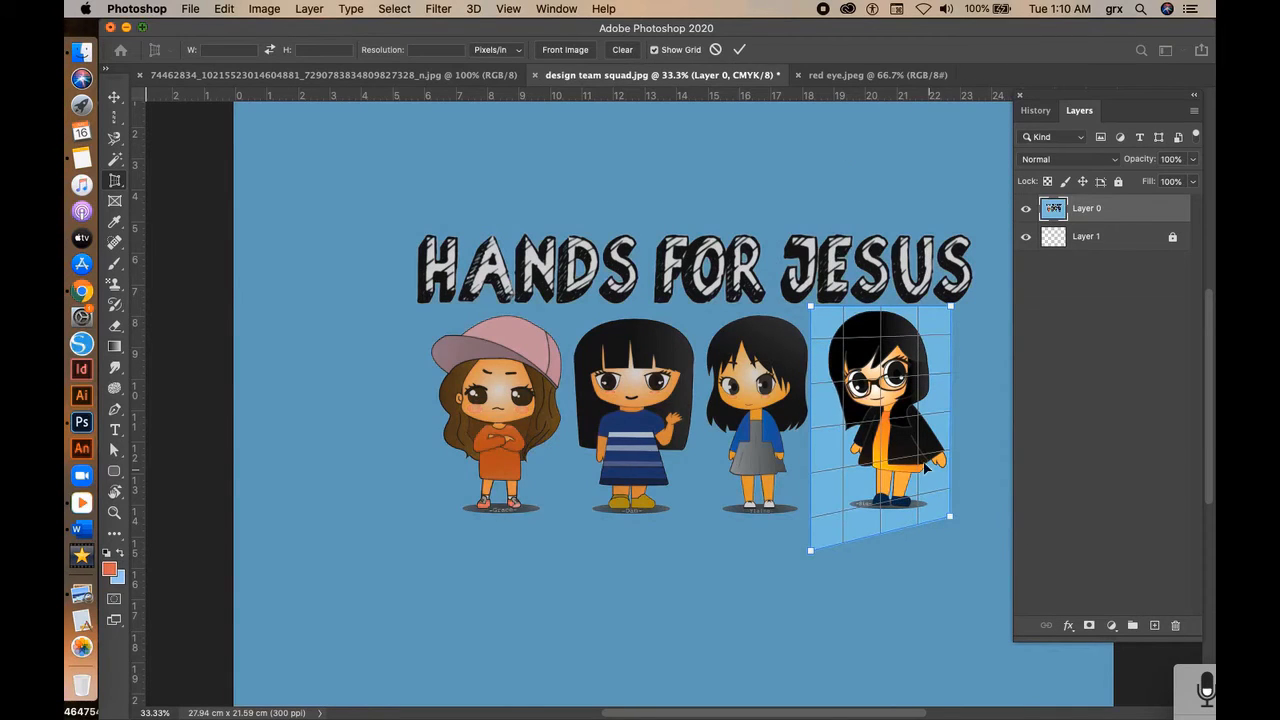
pyautogui.press('Return')
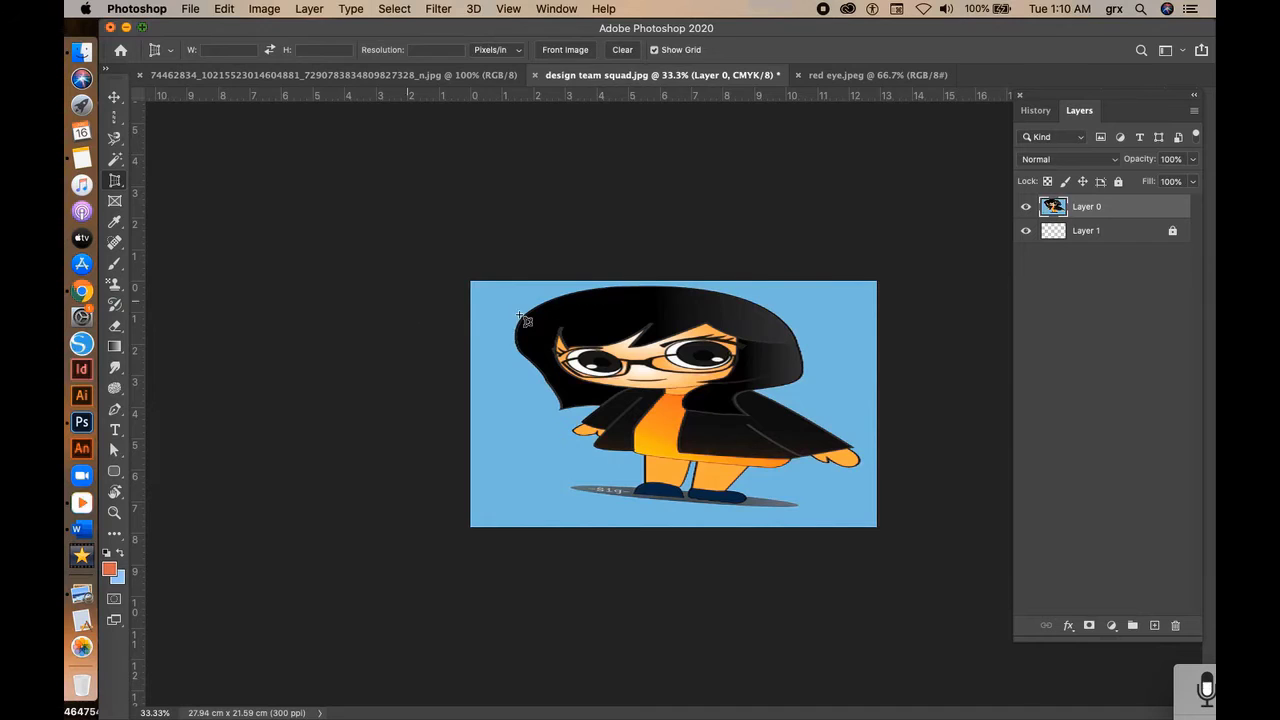
pyautogui.press('super+z')
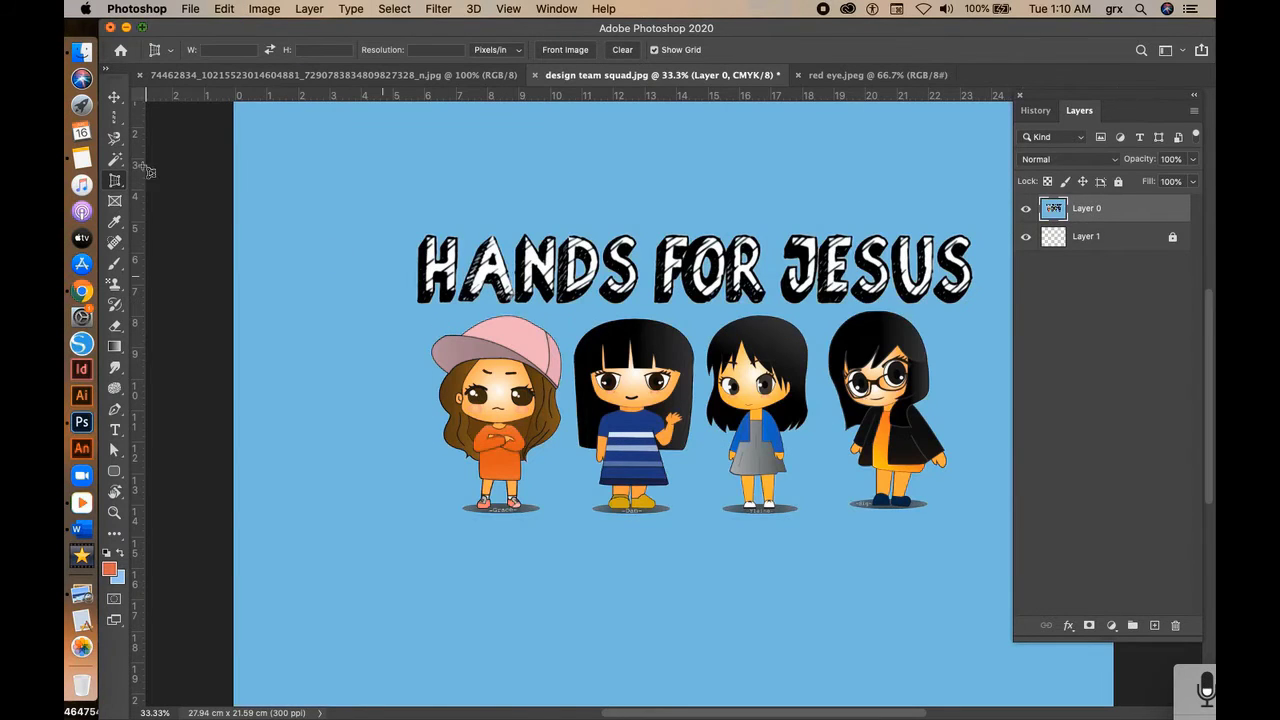
# Step: Draw a slice around the girl in the pink cap with the Slice tool, and undo the slice
pyautogui.rightClick(124, 186)
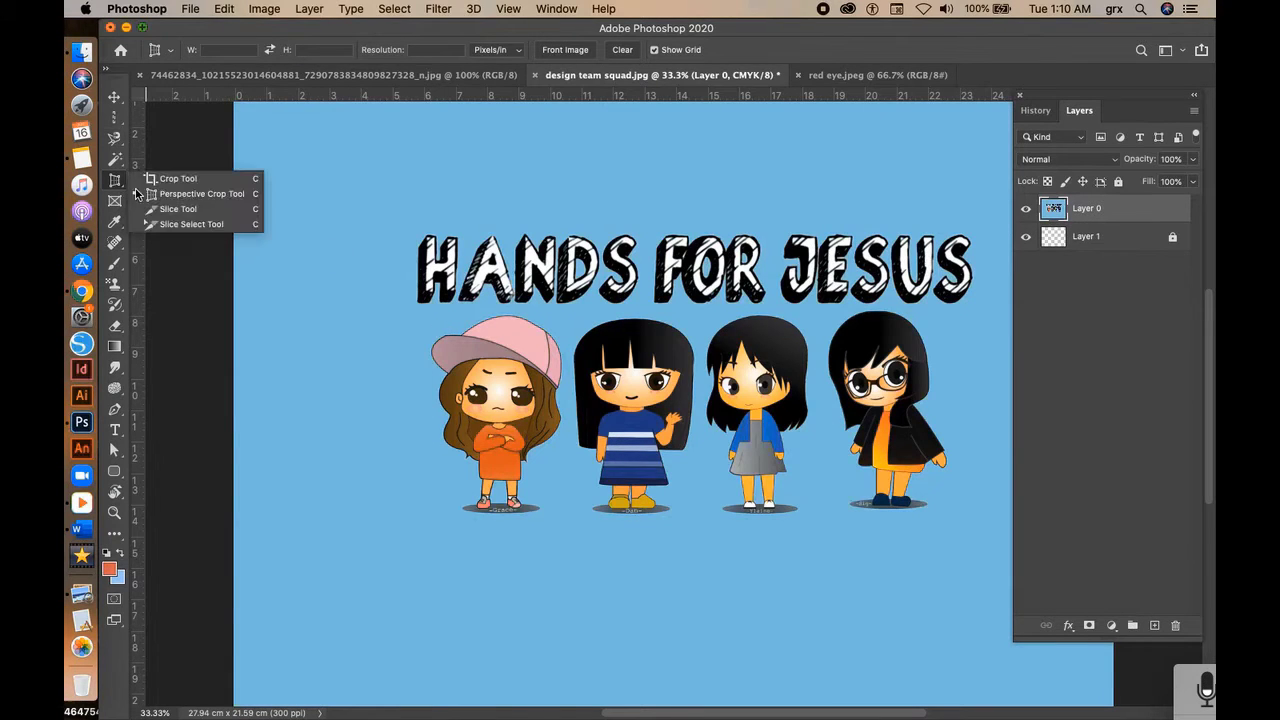
pyautogui.click(188, 211)
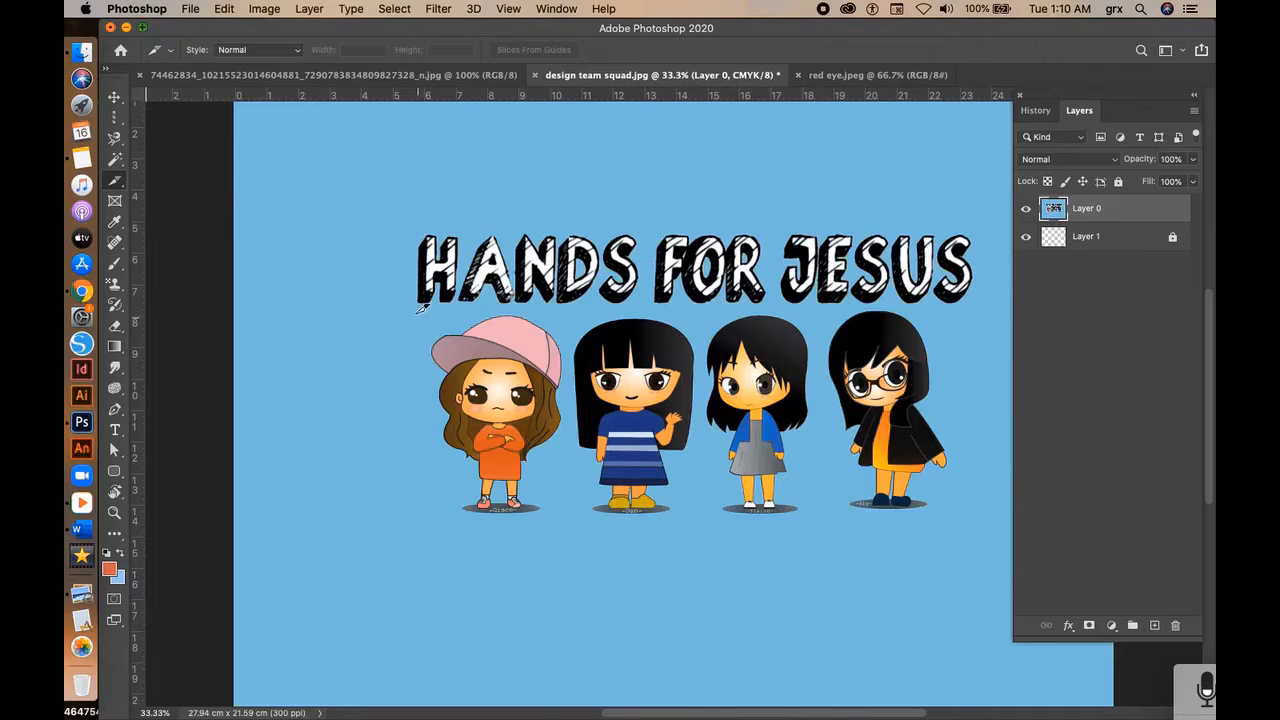
pyautogui.moveTo(420, 310); pyautogui.dragTo(572, 528)
pyautogui.press('super+z')
# Step: Mask Layer 0 with a rectangular frame cutting through the girl with glasses, and try to shift the framed content sideways
pyautogui.click(115, 201)
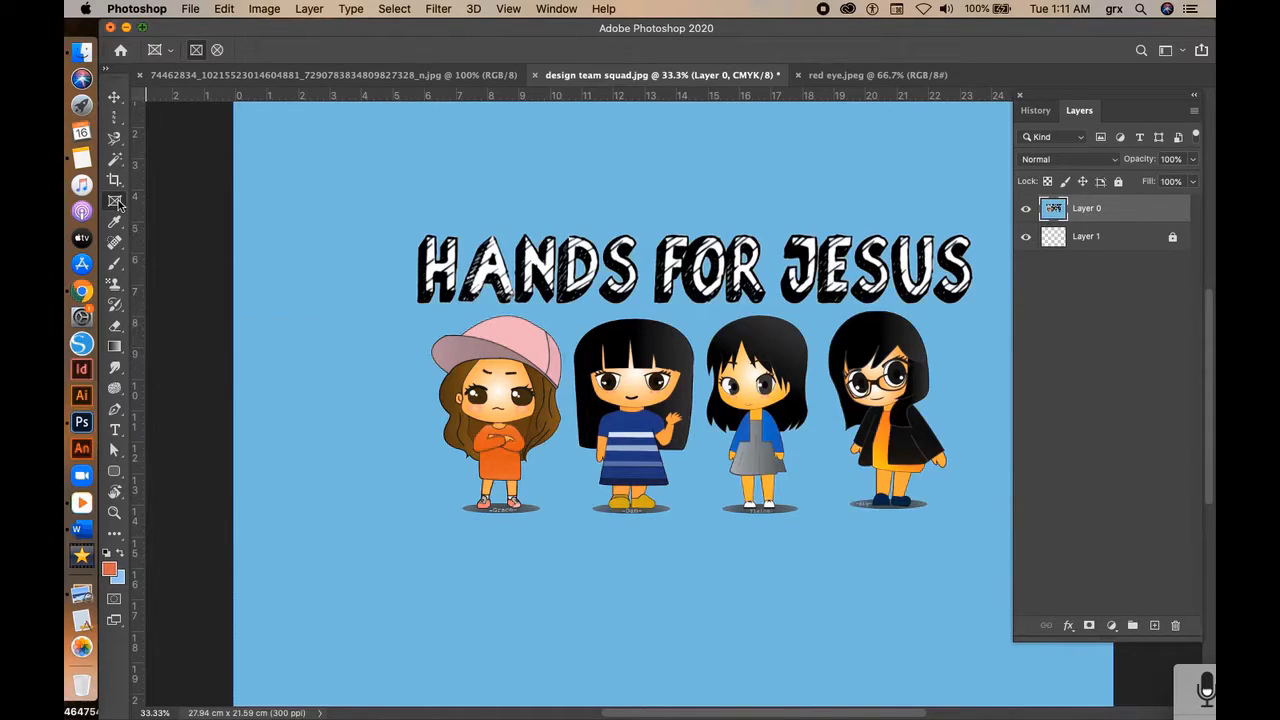
pyautogui.moveTo(280, 155); pyautogui.dragTo(887, 551)
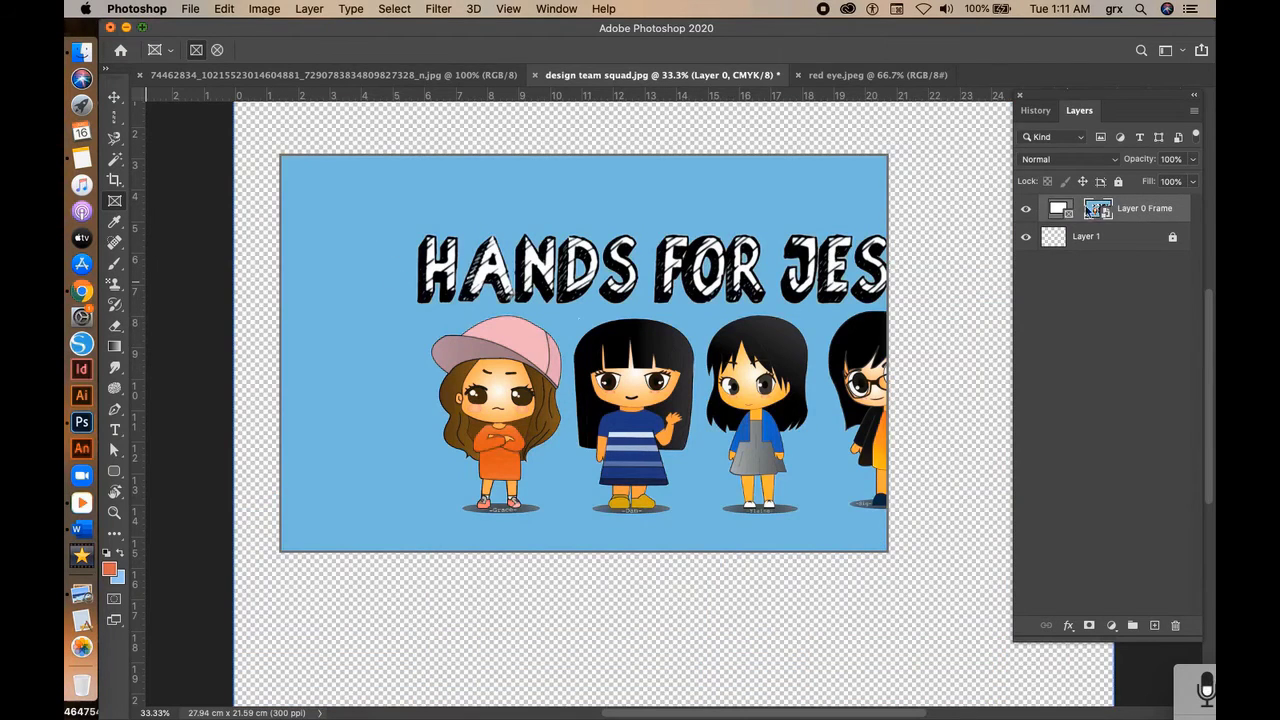
pyautogui.moveTo(700, 356)
pyautogui.mouseDown()
pyautogui.moveTo(537, 352)
pyautogui.moveTo(772, 355)
pyautogui.mouseUp()
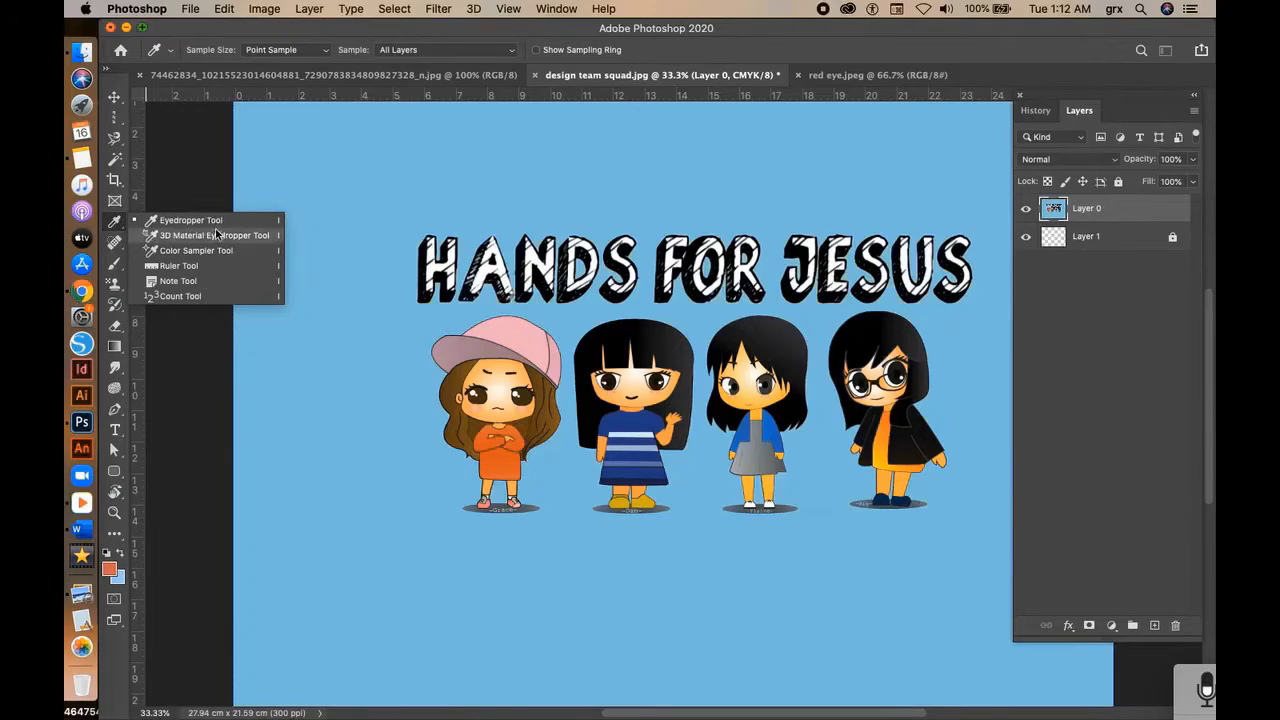
# Step: Sample the dark blue of the striped dress as the foreground colour, and measure a diagonal distance beside the title with the Ruler tool
pyautogui.click(219, 226)
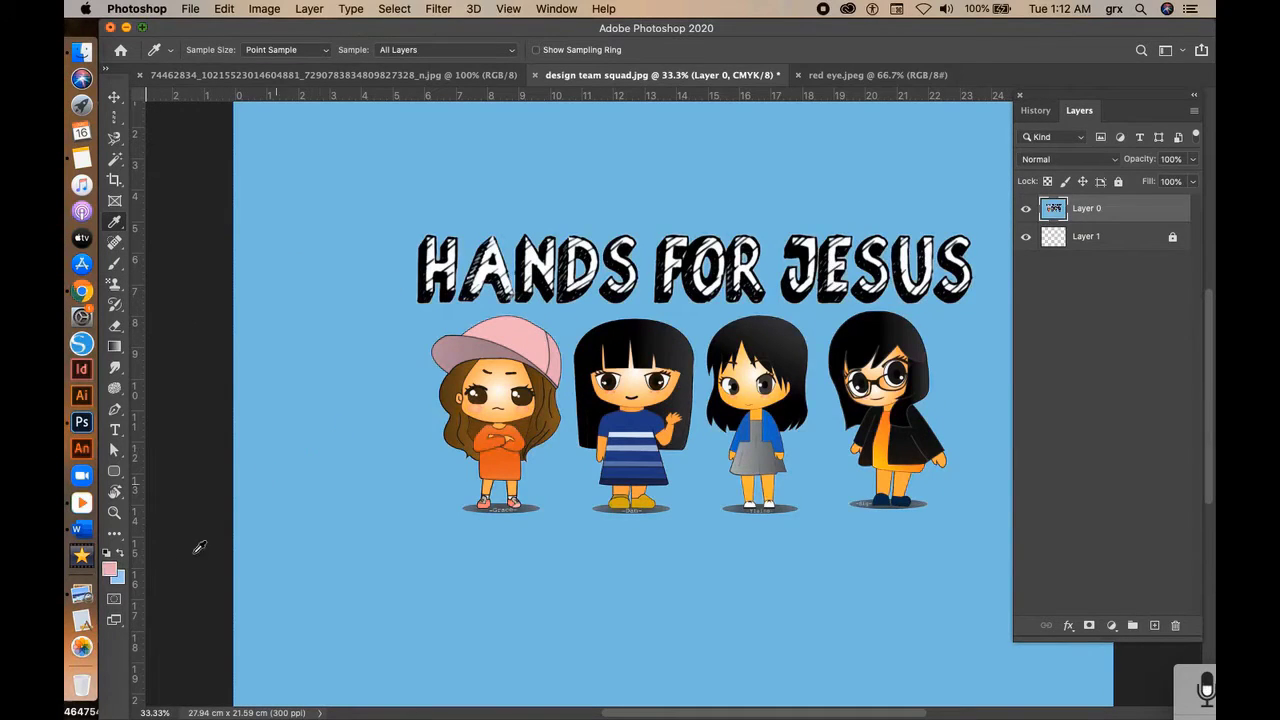
pyautogui.click(620, 418)
pyautogui.rightClick(114, 221)
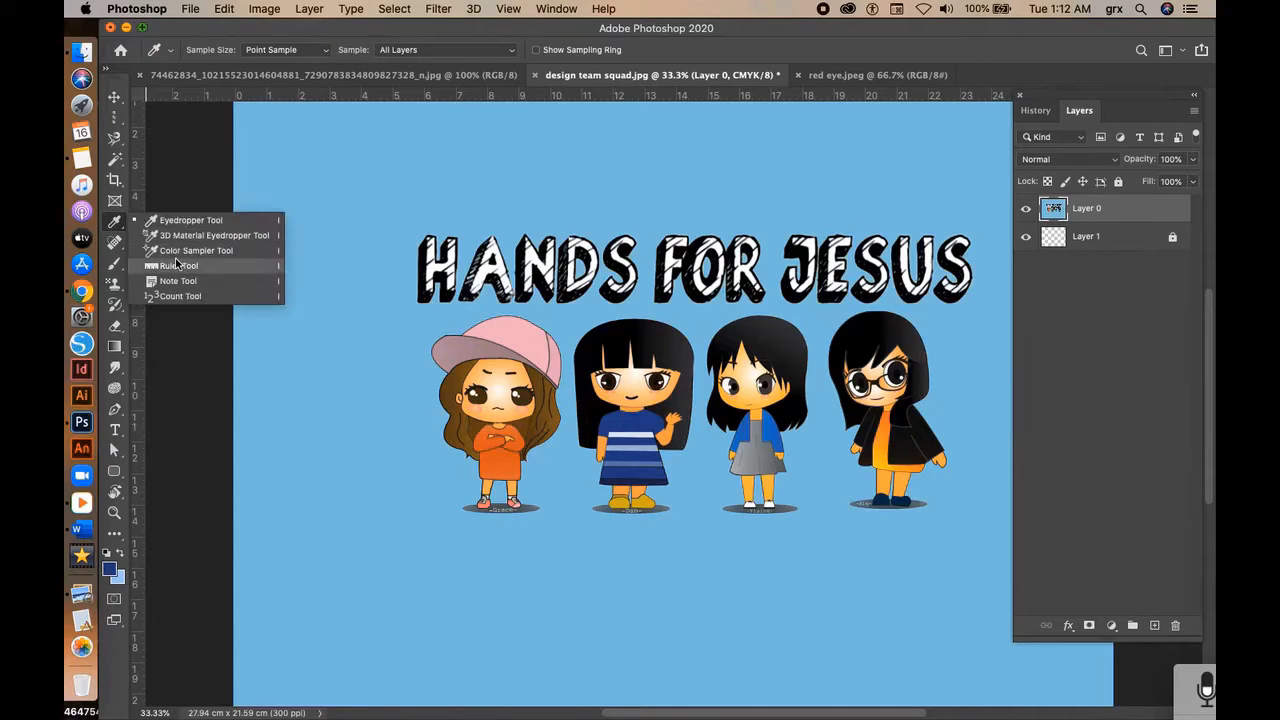
pyautogui.click(200, 266)
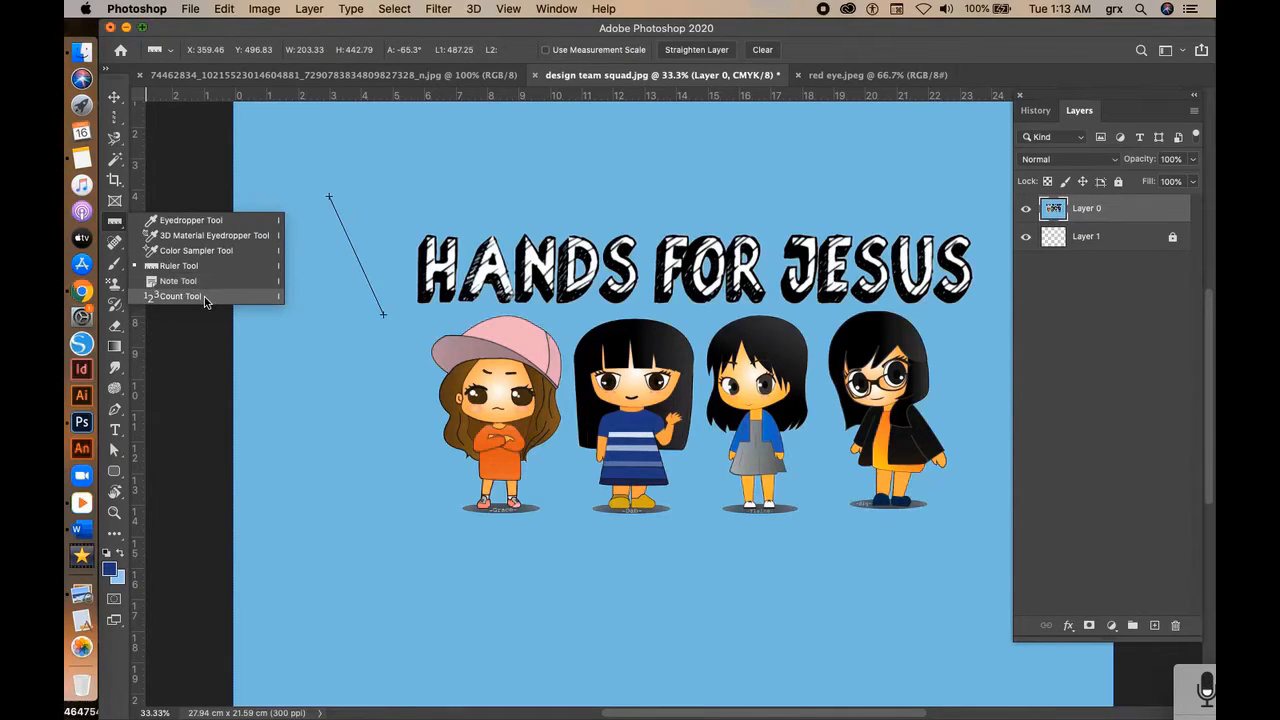
# Step: Attach a note reading "to revise" to the blue background beside the girl in the pink cap, and reopen it
pyautogui.click(212, 282)
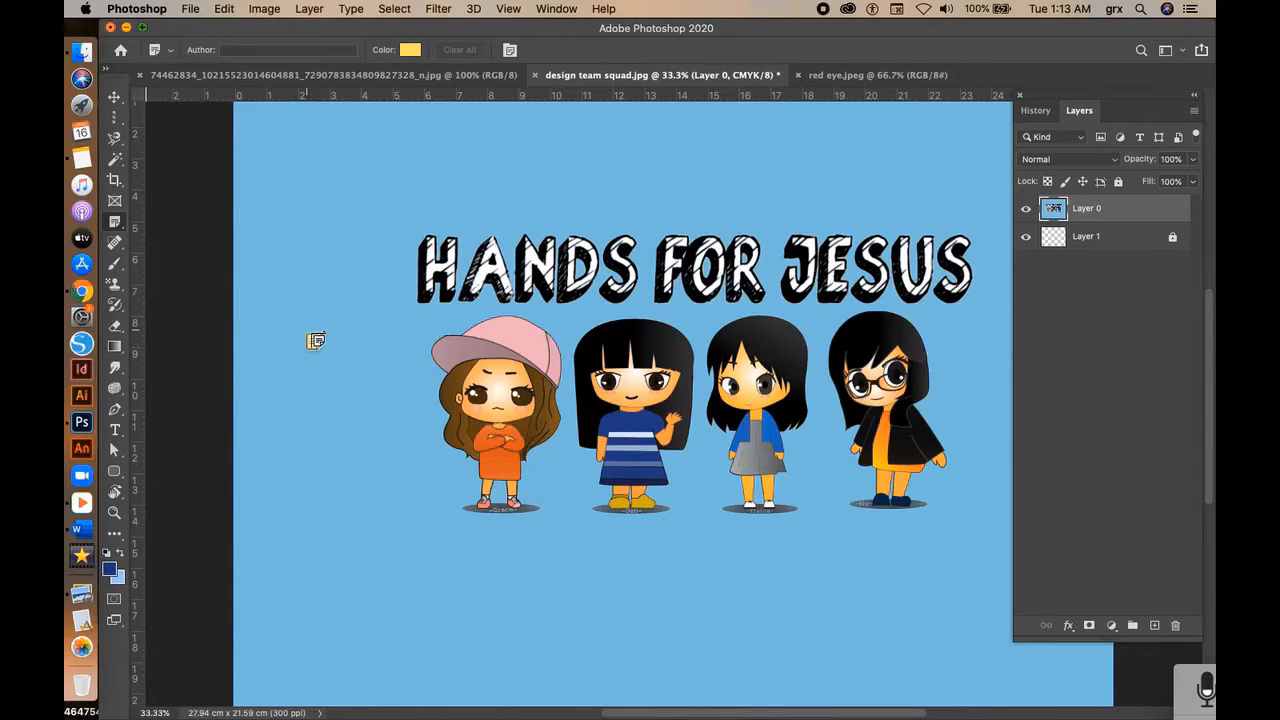
pyautogui.click(315, 341)
pyautogui.write('to revise')
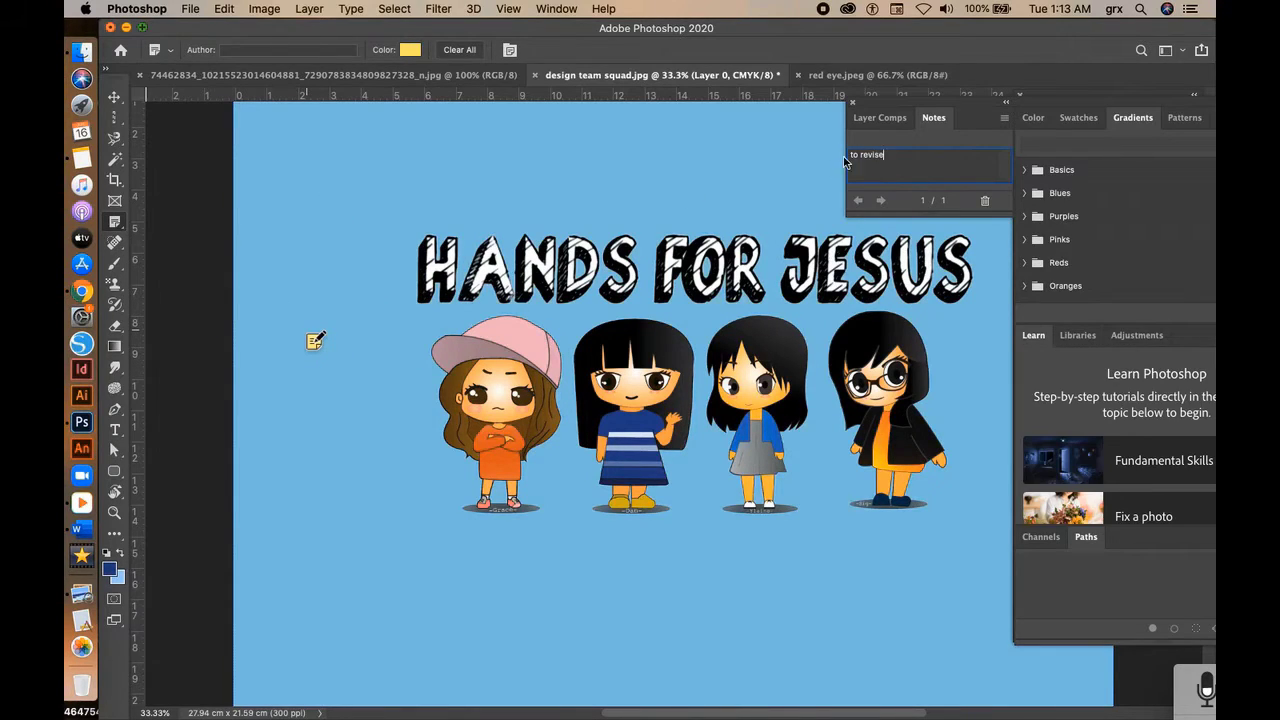
pyautogui.click(114, 97)
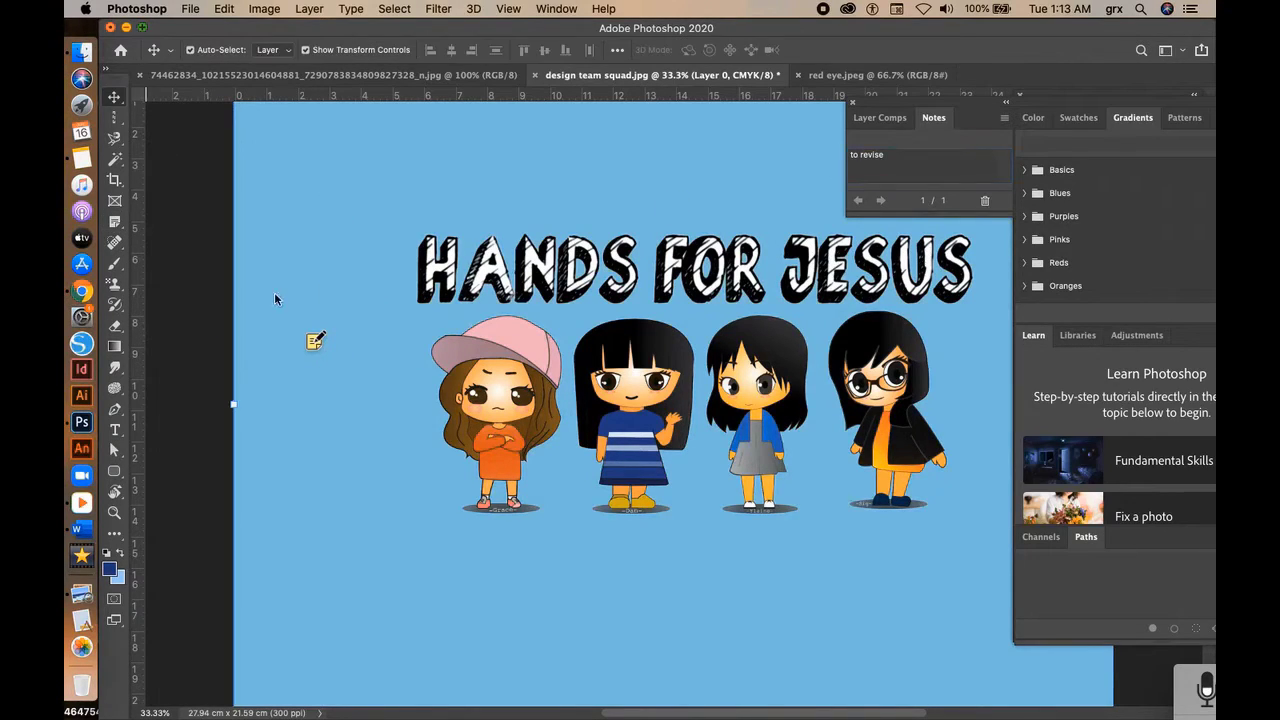
pyautogui.doubleClick(316, 342)
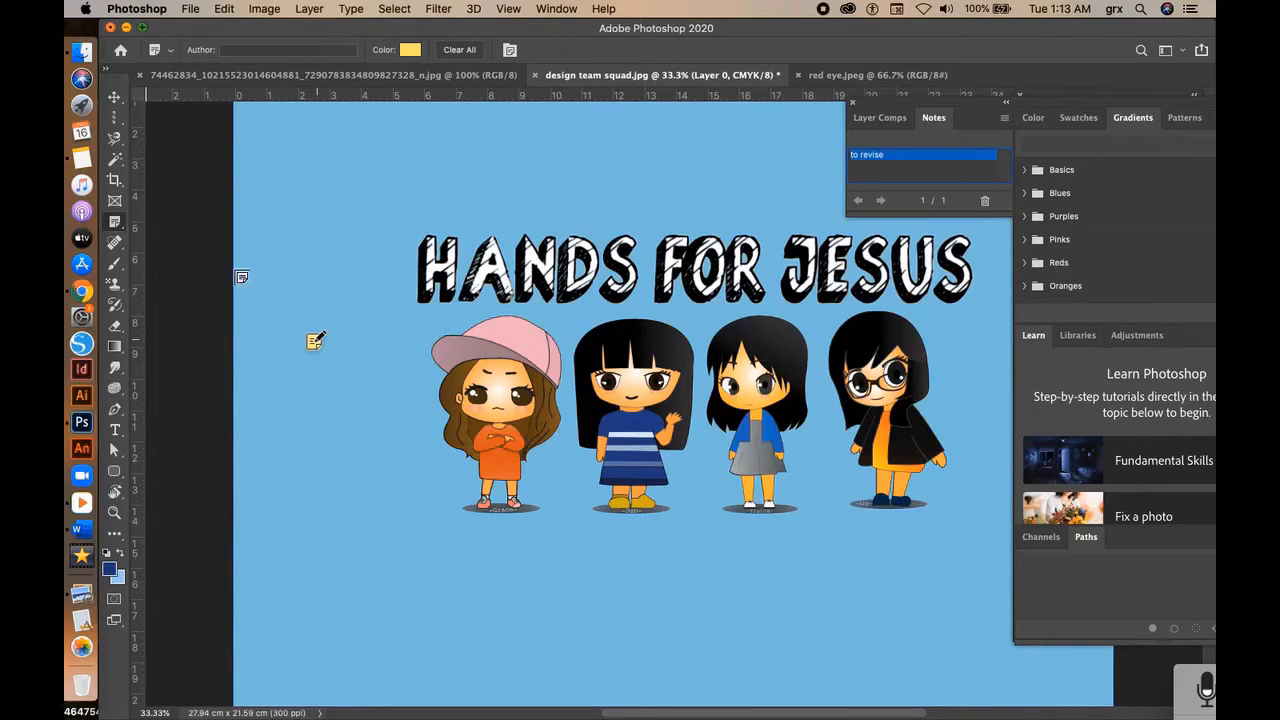
# Step: Set the Count tool's marker colour to near-black 030d0d
pyautogui.rightClick(114, 221)
pyautogui.click(180, 296)
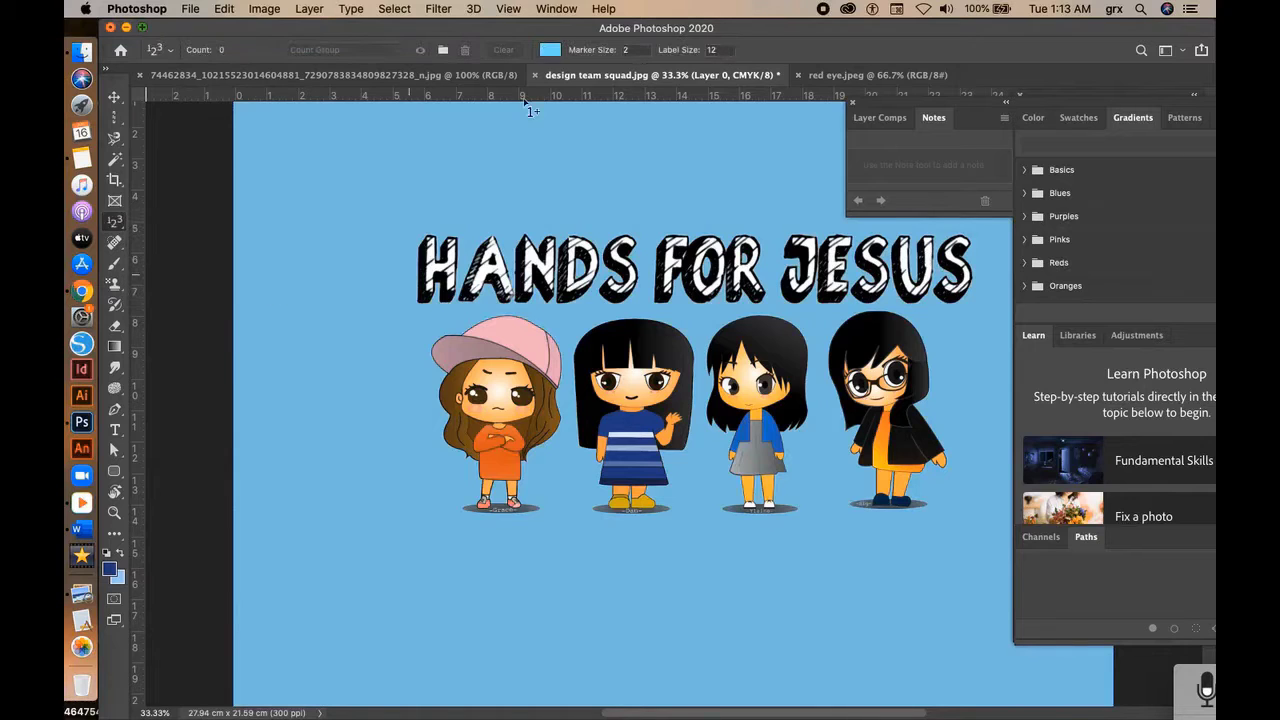
pyautogui.click(549, 51)
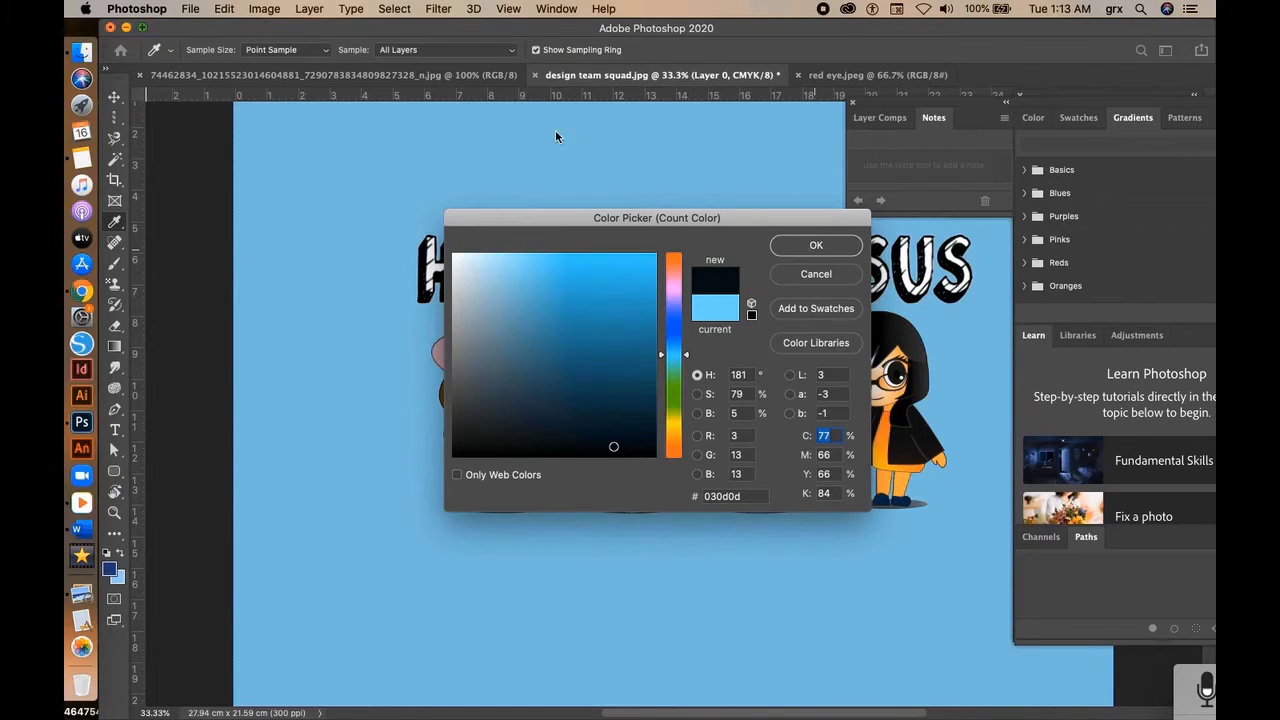
pyautogui.press('Return')
# Step: Number the girls with count markers, placing one beside the pink-capped girl and one above each of the next two girls
pyautogui.press('super+plus')
pyautogui.click(246, 379)
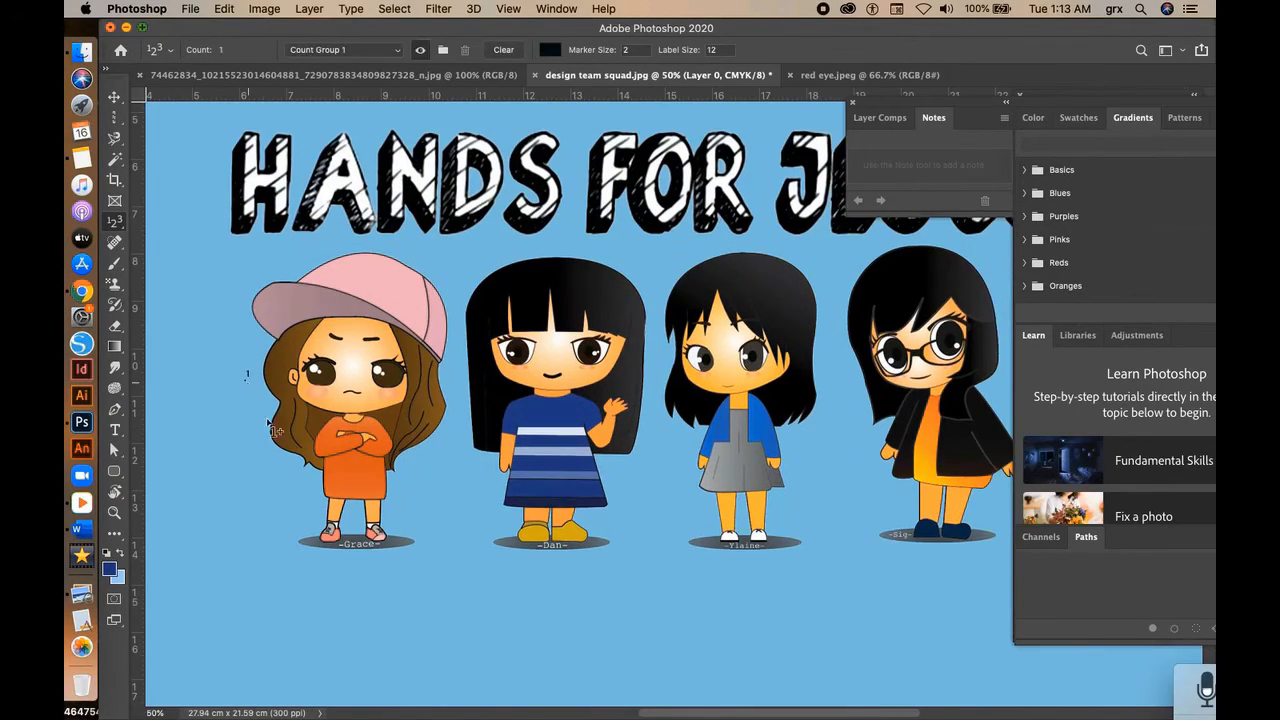
pyautogui.press('super+equal')
pyautogui.click(703, 200)
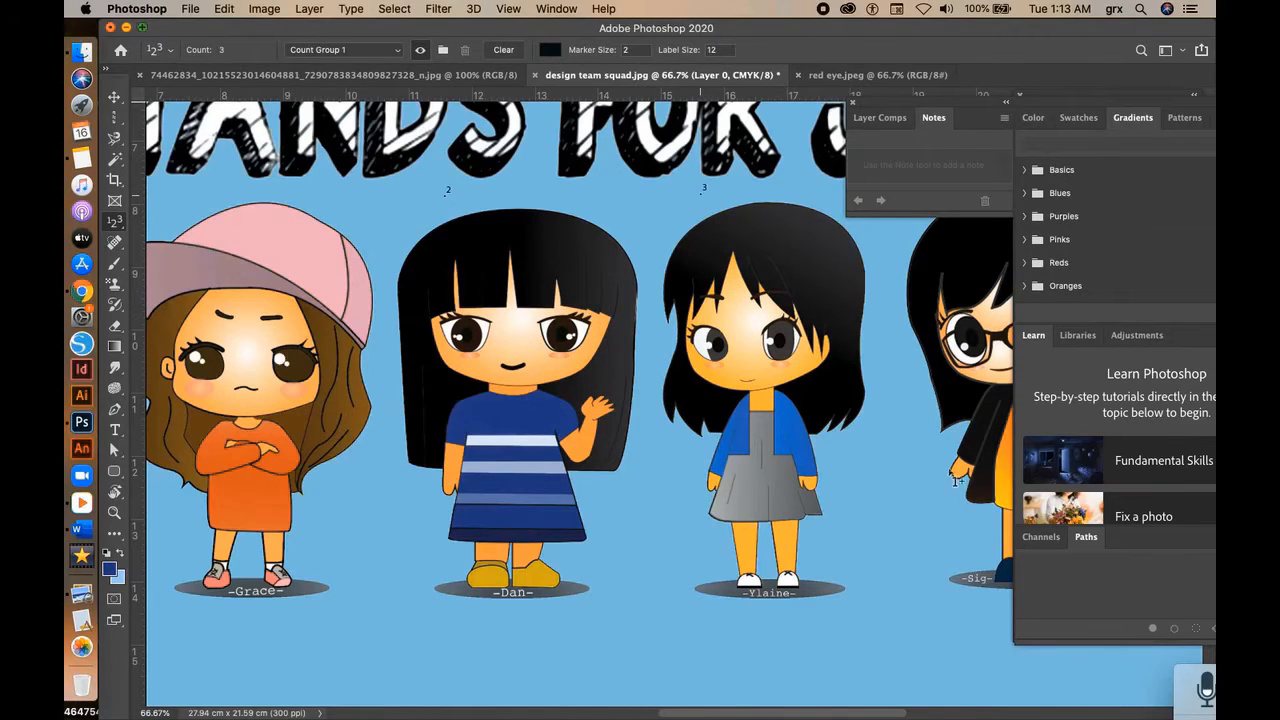
pyautogui.press('super+minus')
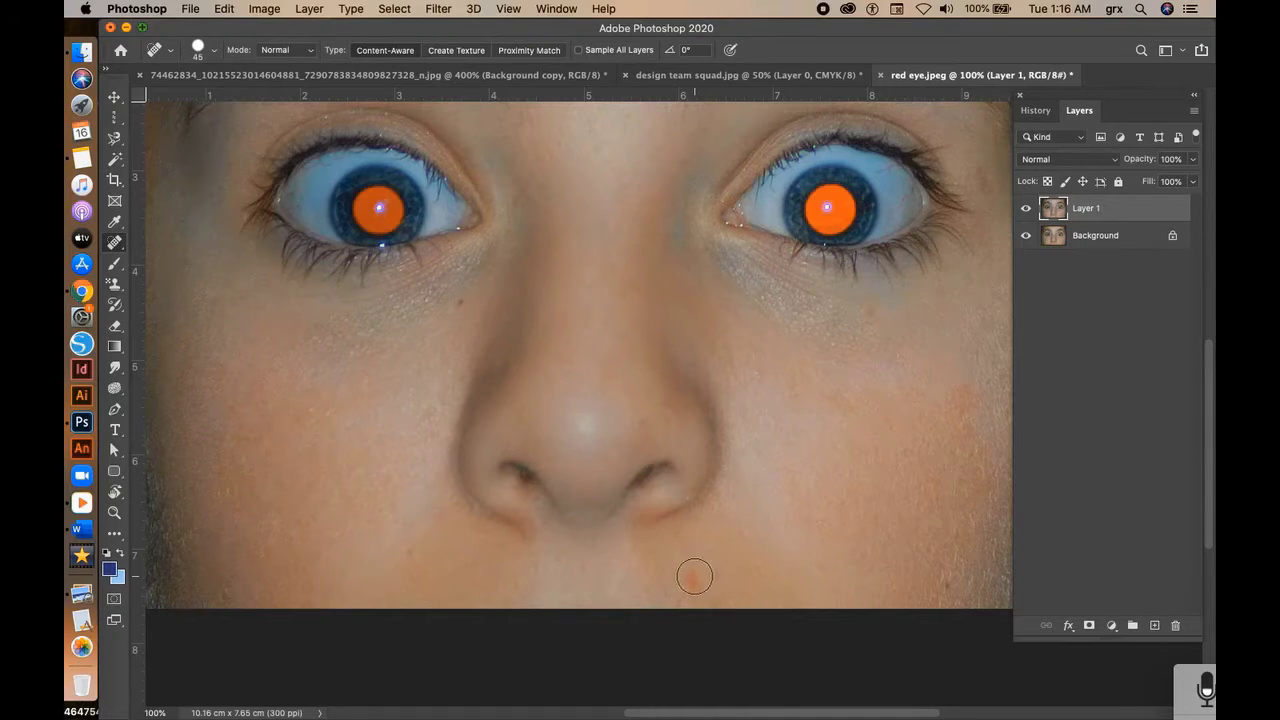
# Step: Remove the blemishes from the cheeks, mouth area and forehead on Layer 1 with a 45-pixel content-aware Spot Healing Brush
pyautogui.rightClick(117, 246)
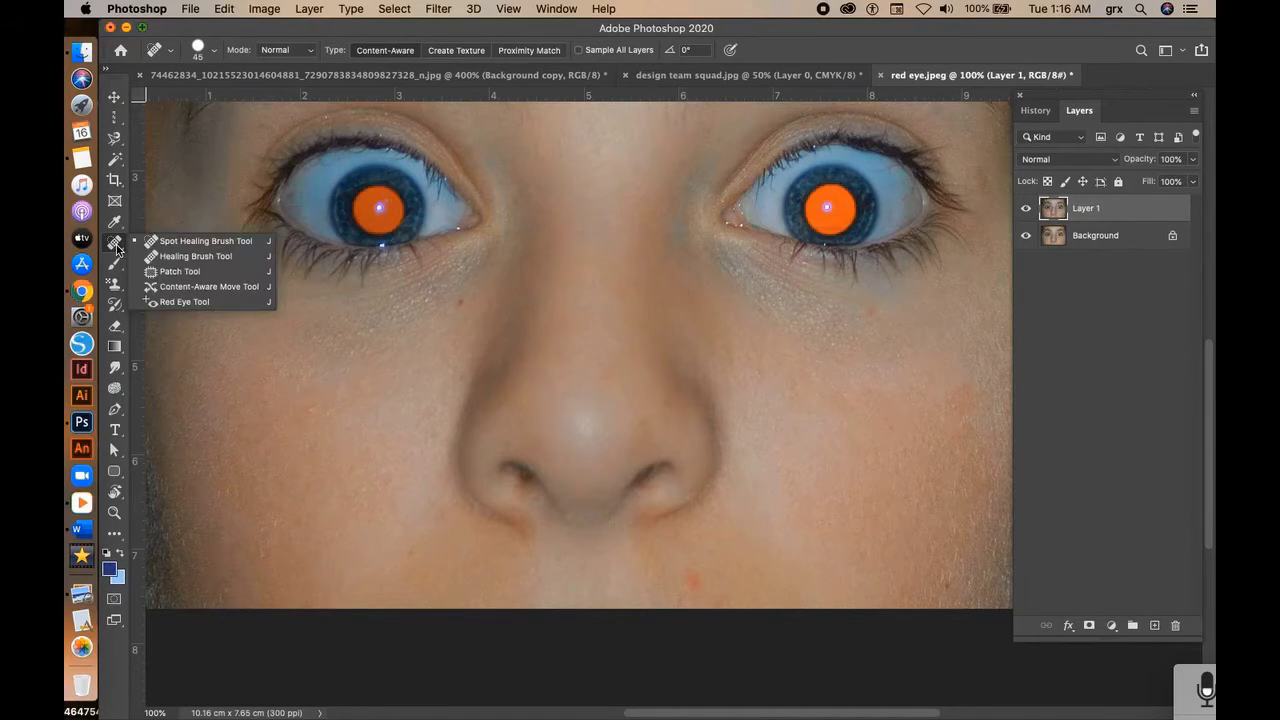
pyautogui.click(170, 243)
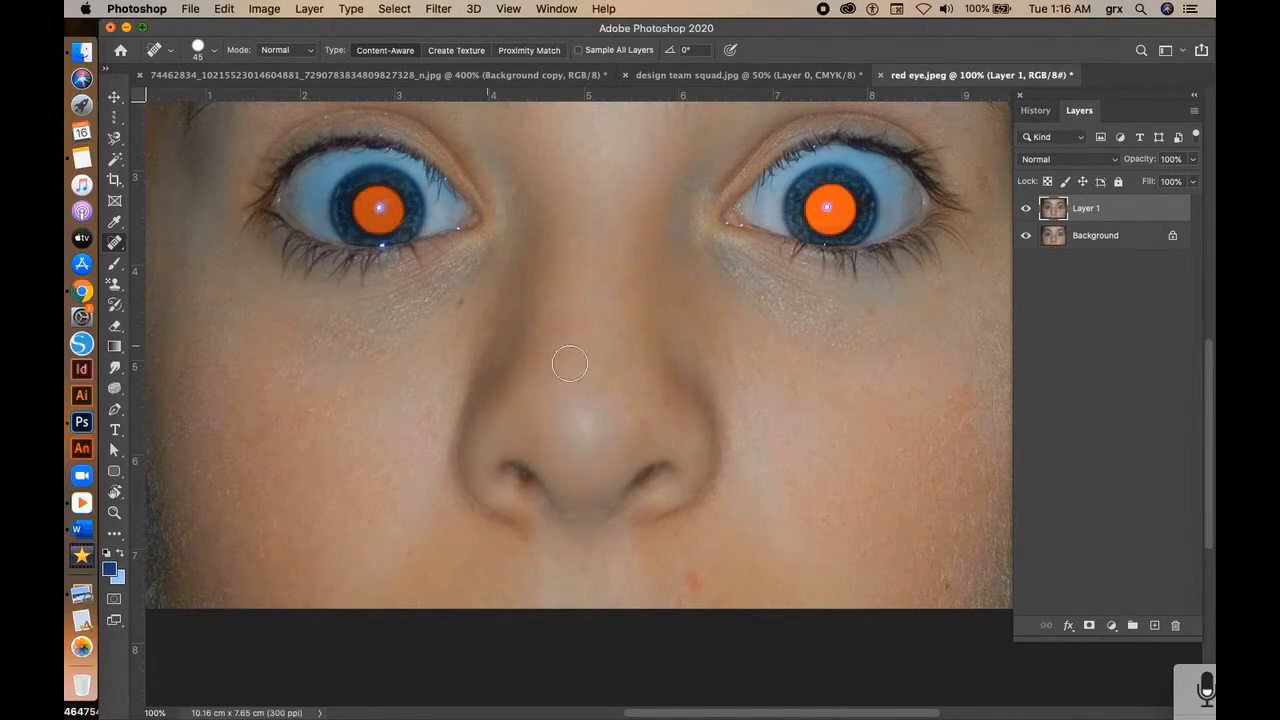
pyautogui.click(456, 304)
pyautogui.click(864, 321)
pyautogui.click(971, 432)
pyautogui.click(692, 580)
pyautogui.click(434, 545)
pyautogui.scroll(5, 663, 280)
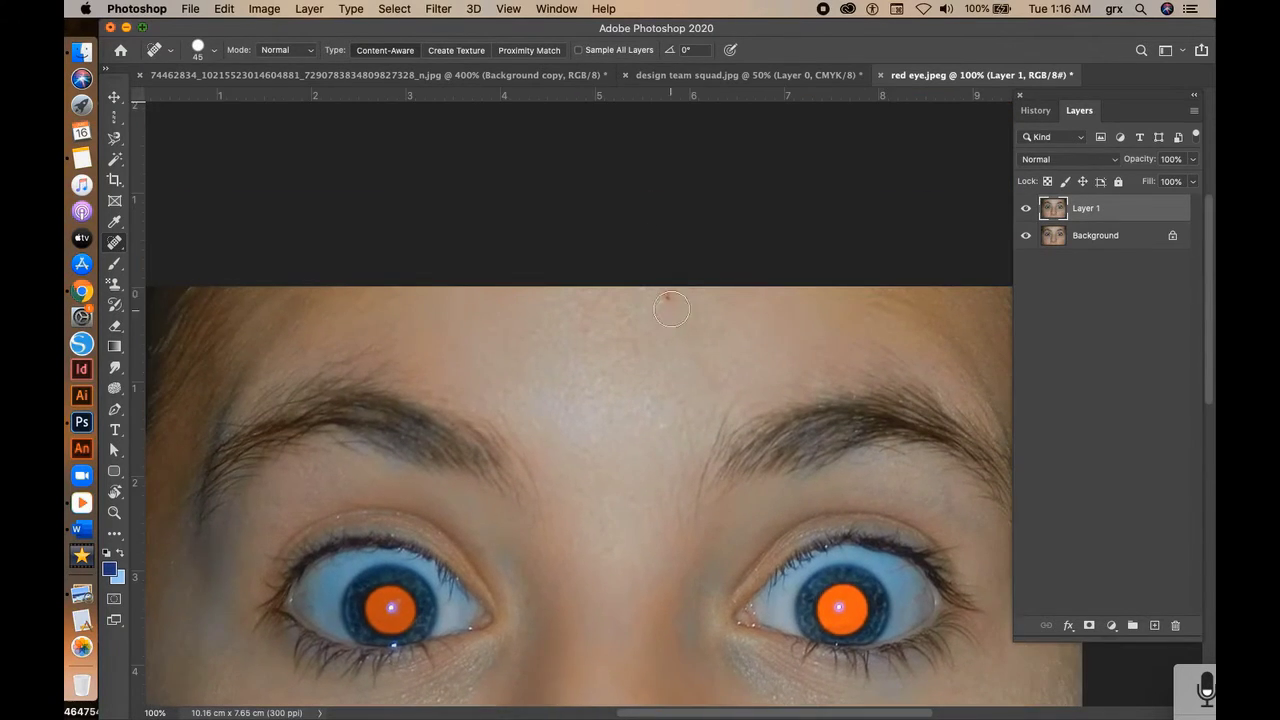
pyautogui.press('super+minus')
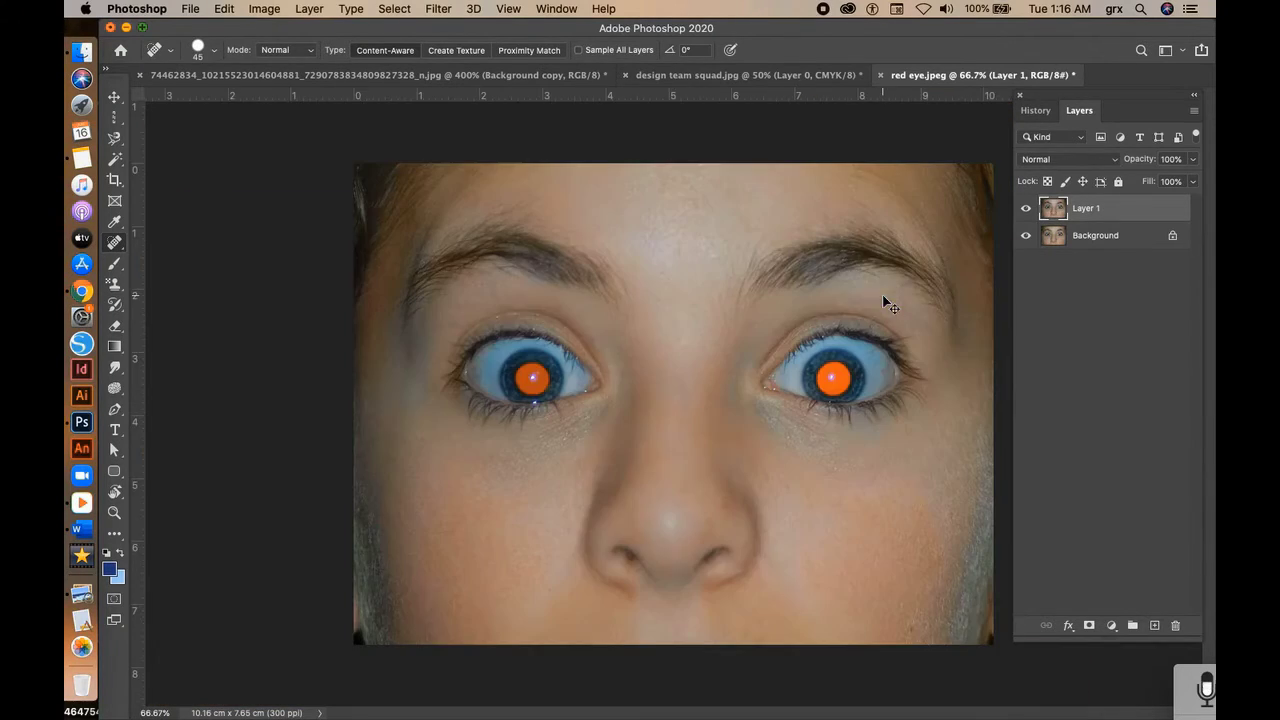
# Step: Compare the retouched face with the original by repeatedly hiding and showing Layer 1
pyautogui.click(1027, 213)
pyautogui.click(1027, 213)
pyautogui.click(1027, 213)
pyautogui.click(1027, 213)
pyautogui.click(1027, 213)
pyautogui.click(1027, 213)
# Step: Heal the skin blemishes on Background copy with the Healing Brush using sampled clean skin, and hide that layer
pyautogui.rightClick(114, 242)
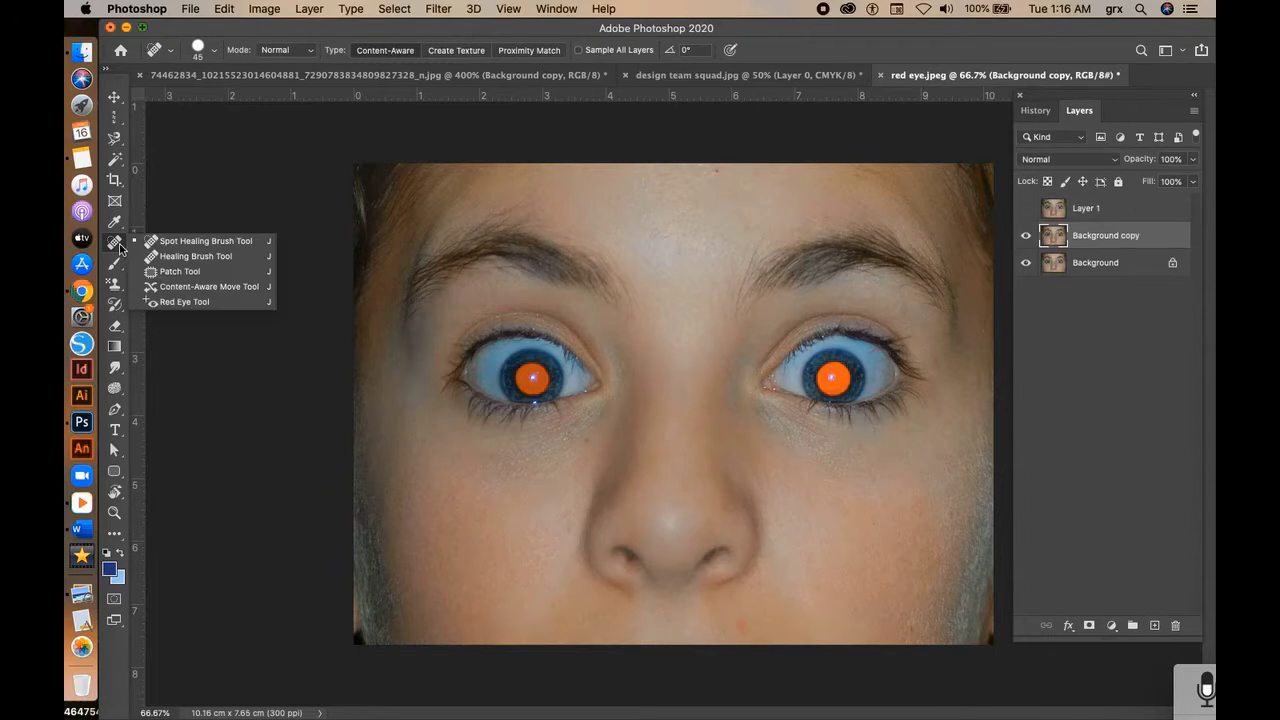
pyautogui.click(185, 256)
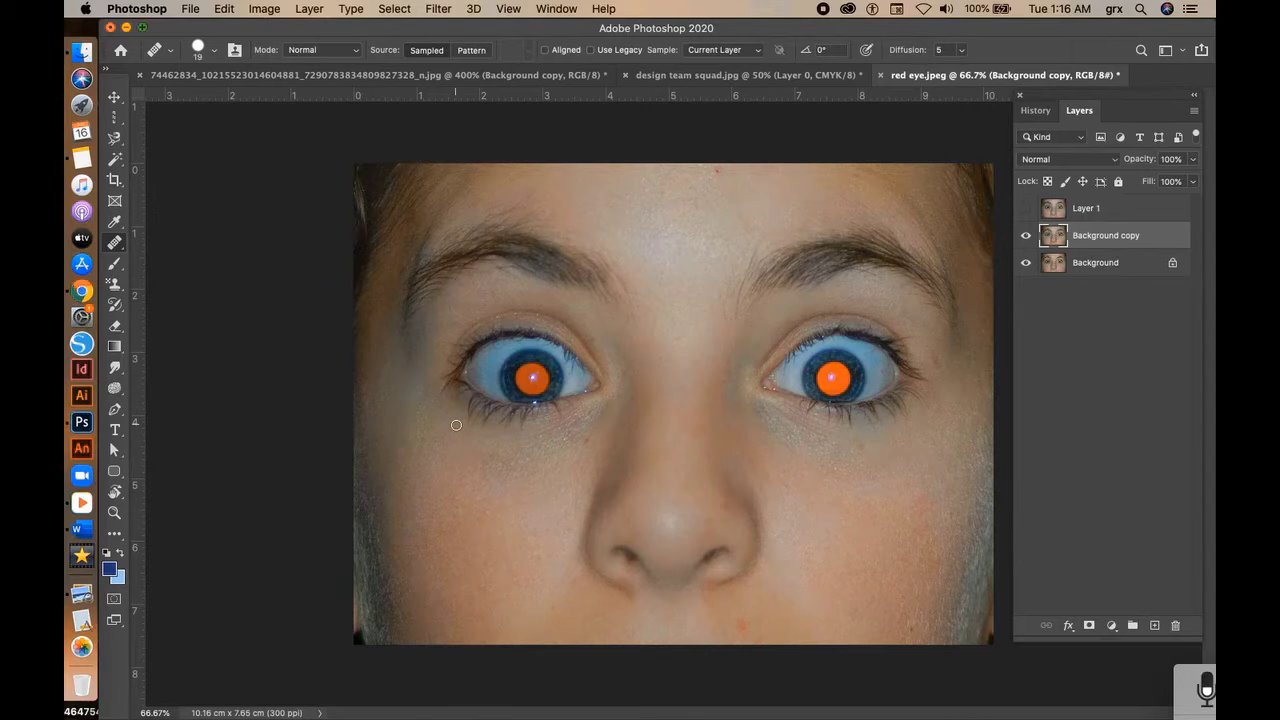
pyautogui.press('super+plus')
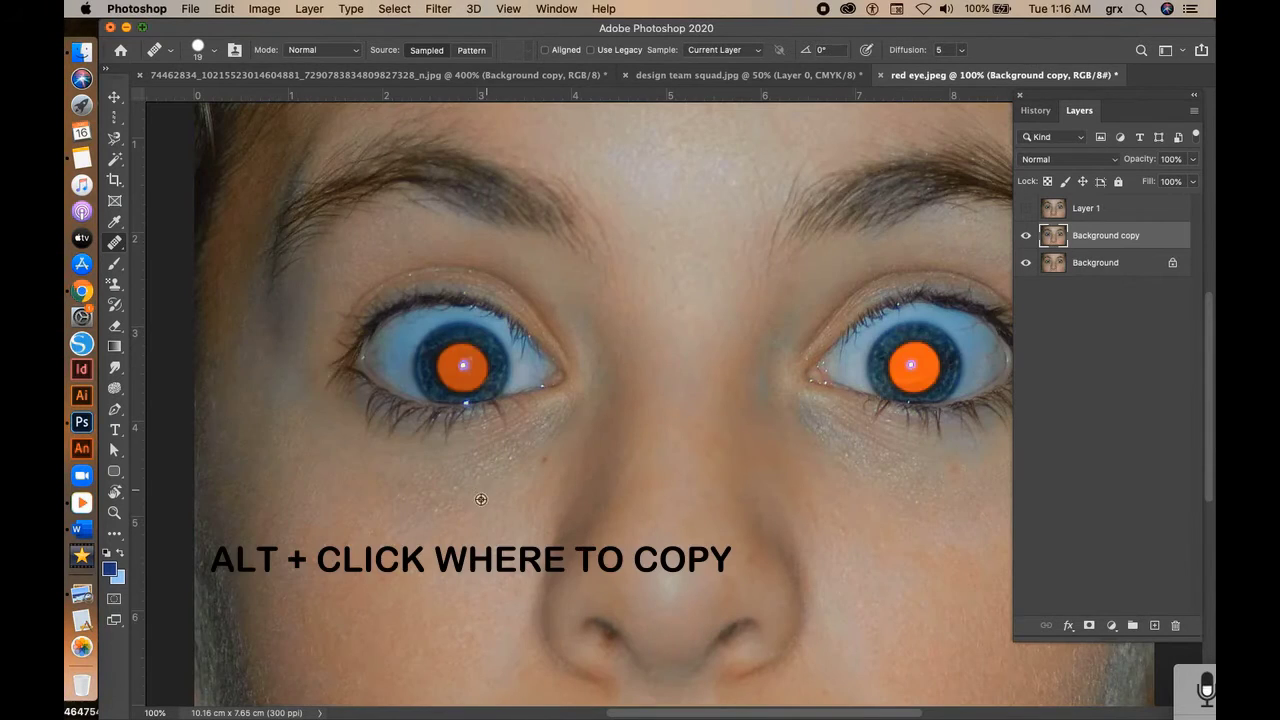
pyautogui.scroll(-5, 523, 493)
pyautogui.hscroll(5, 523, 493)
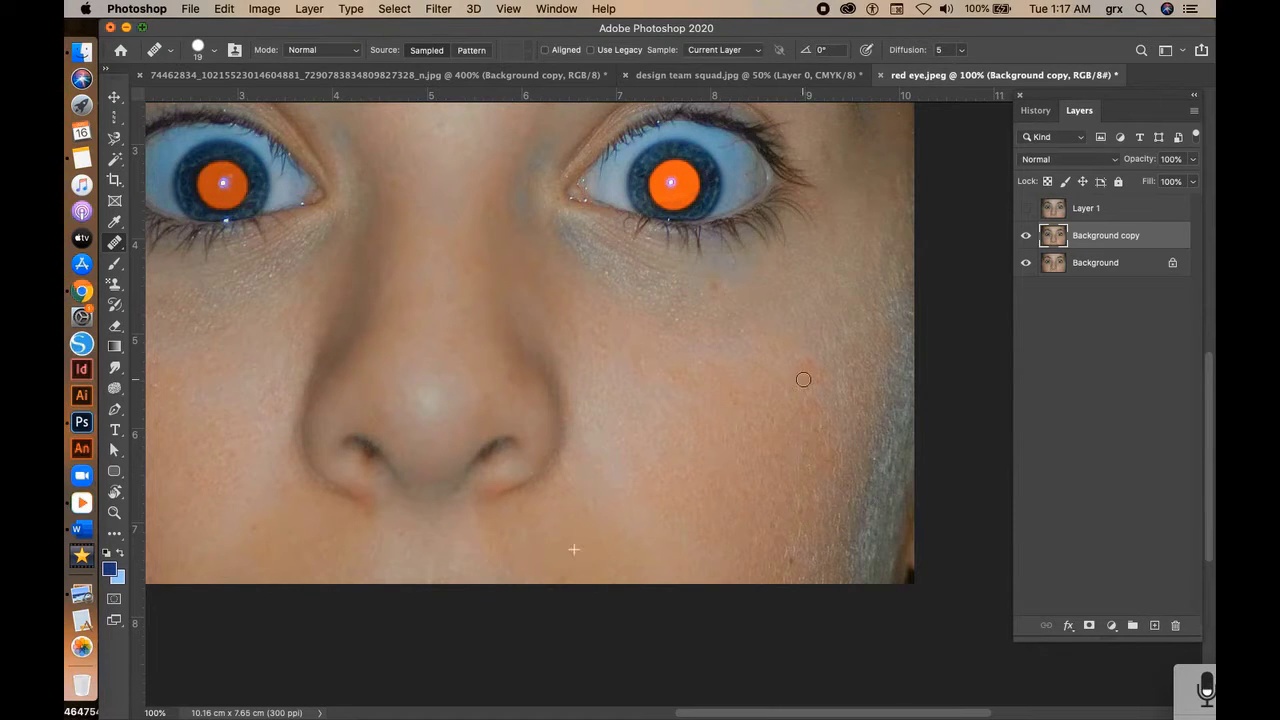
pyautogui.press('super+minus')
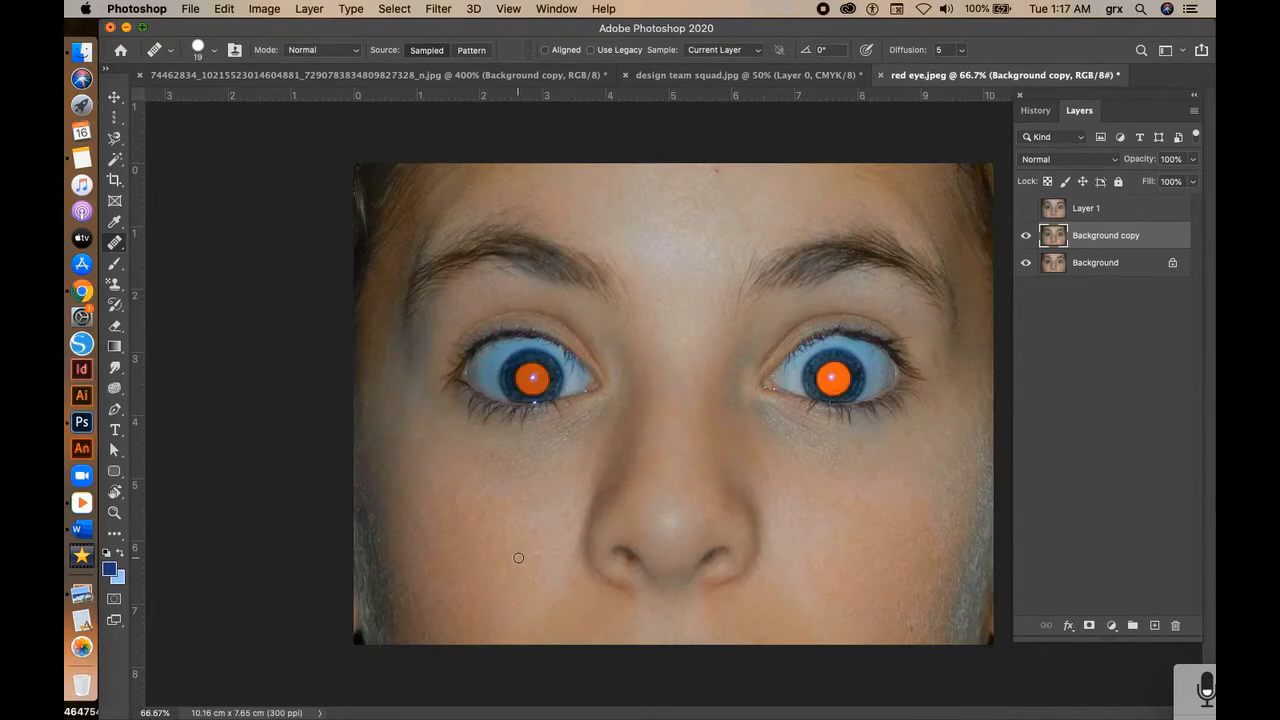
pyautogui.click(1026, 235)
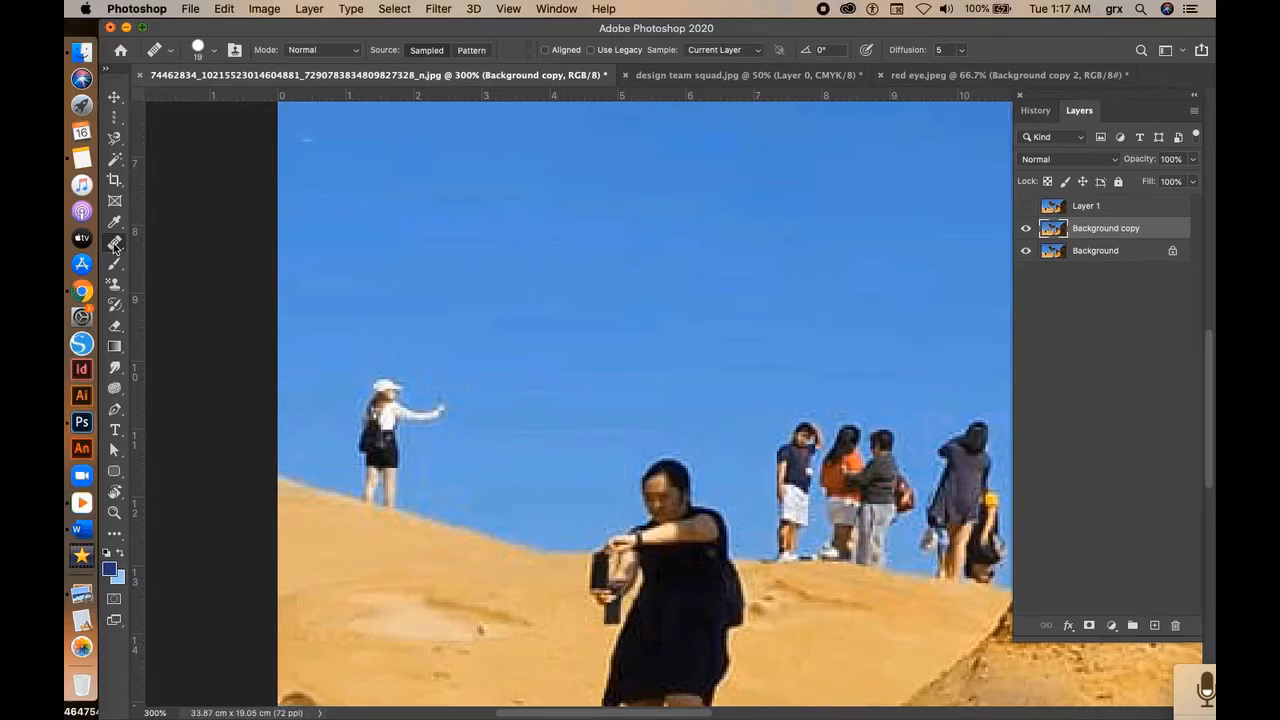
# Step: Outline the woman in the white cap with the Patch tool, place a duplicate of her farther down the dune, and undo it
pyautogui.click(114, 243)
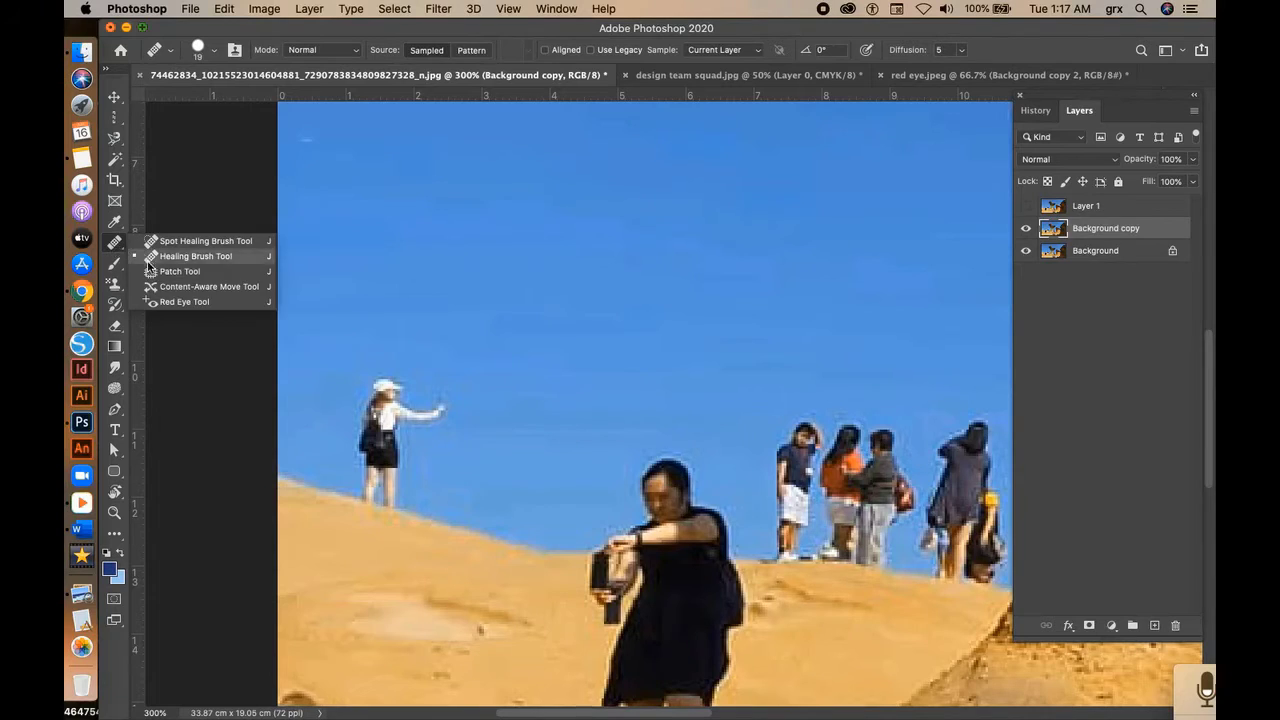
pyautogui.click(179, 271)
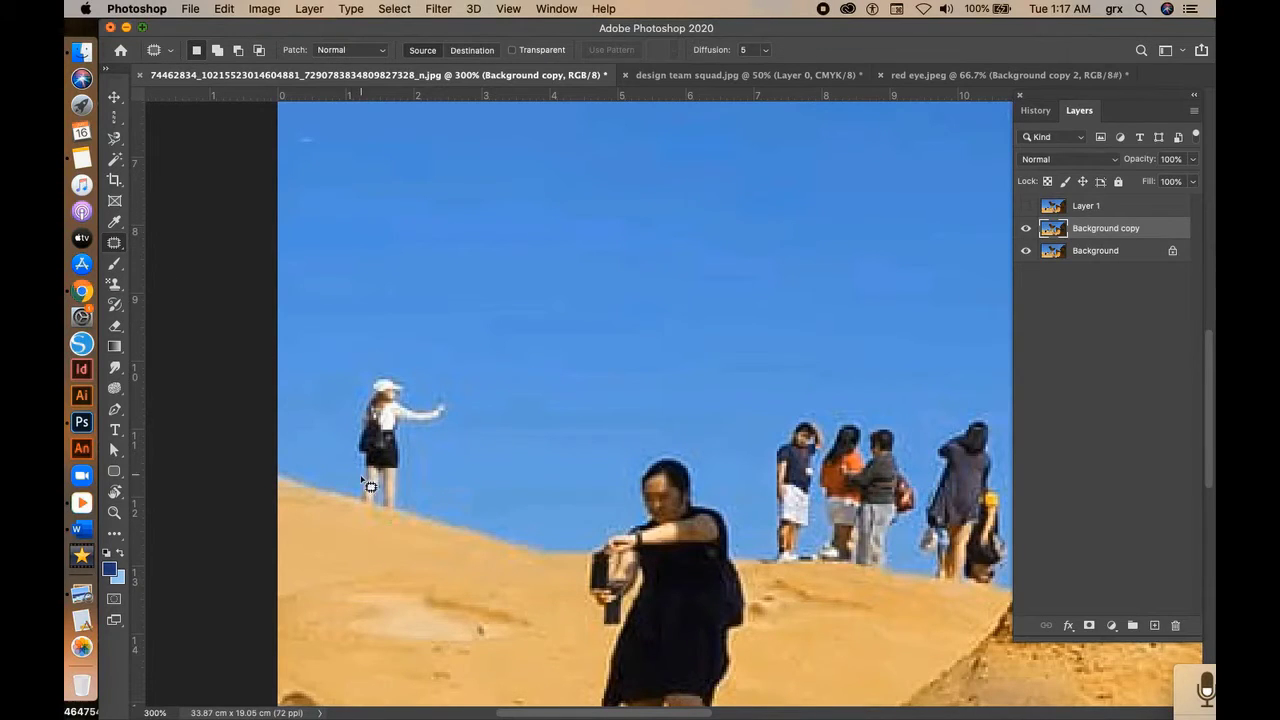
pyautogui.moveTo(371, 499)
pyautogui.mouseDown()
pyautogui.moveTo(360, 418)
pyautogui.moveTo(414, 389)
pyautogui.moveTo(457, 399)
pyautogui.moveTo(418, 441)
pyautogui.moveTo(422, 487)
pyautogui.moveTo(377, 504)
pyautogui.moveTo(358, 480)
pyautogui.mouseUp()
pyautogui.press('v')
pyautogui.moveTo(410, 434)
pyautogui.mouseDown()
pyautogui.moveTo(476, 431)
pyautogui.moveTo(514, 466)
pyautogui.mouseUp()
pyautogui.press('super+d')
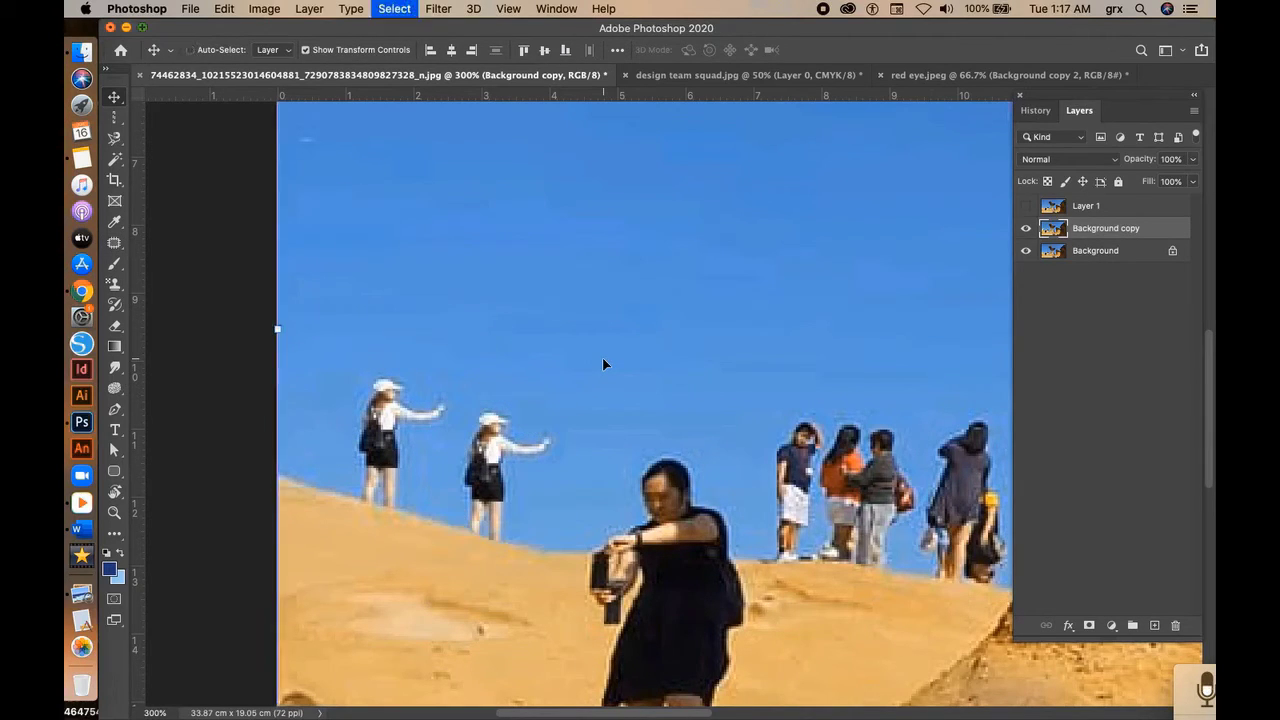
pyautogui.press('super+z')
# Step: Outline the woman in the white cap with the Content-Aware Move tool and shift her farther down the dune slope
pyautogui.click(114, 242)
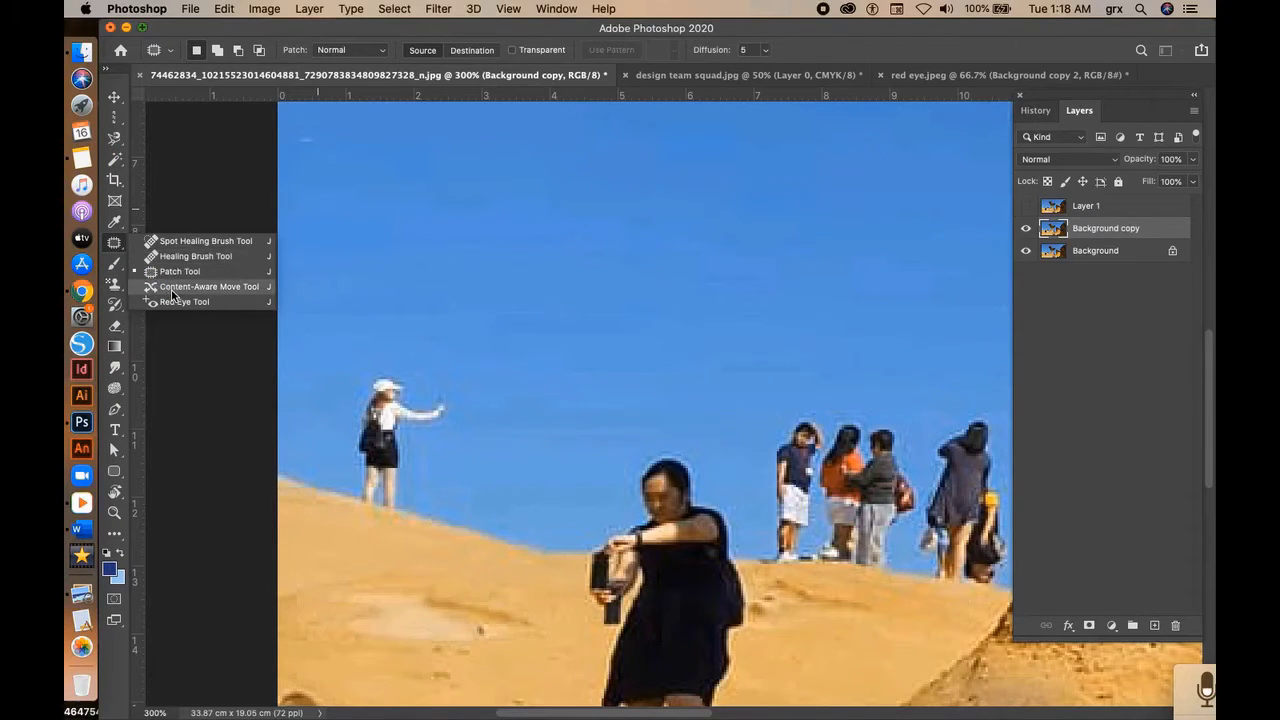
pyautogui.click(172, 290)
pyautogui.moveTo(362, 494)
pyautogui.mouseDown()
pyautogui.moveTo(362, 386)
pyautogui.moveTo(426, 401)
pyautogui.moveTo(437, 431)
pyautogui.moveTo(419, 502)
pyautogui.moveTo(363, 497)
pyautogui.mouseUp()
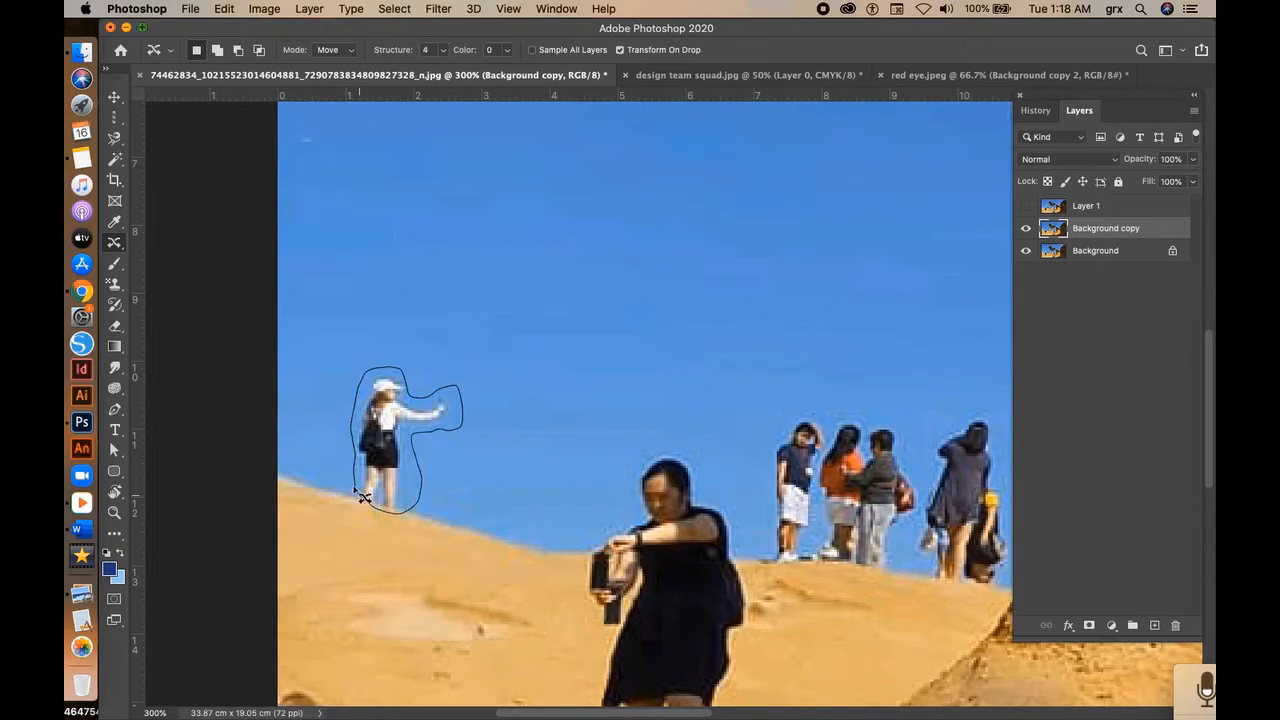
pyautogui.moveTo(391, 450); pyautogui.dragTo(503, 478)
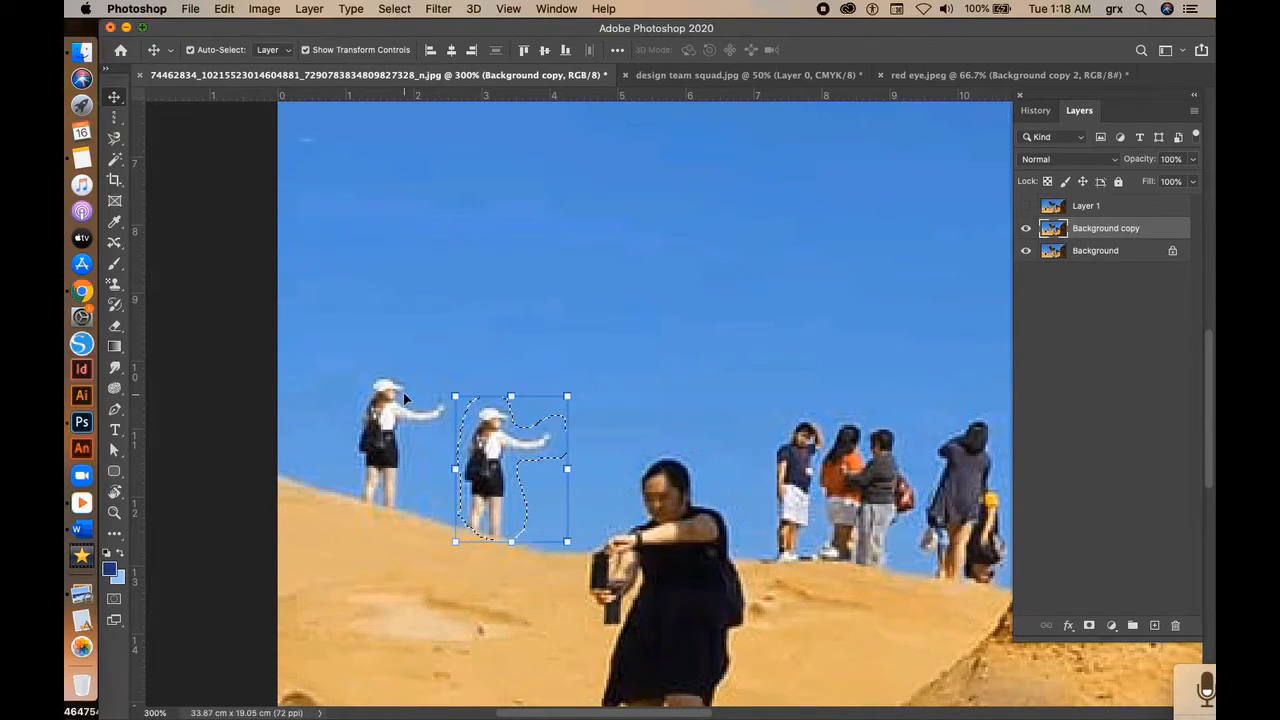
pyautogui.press('Return')
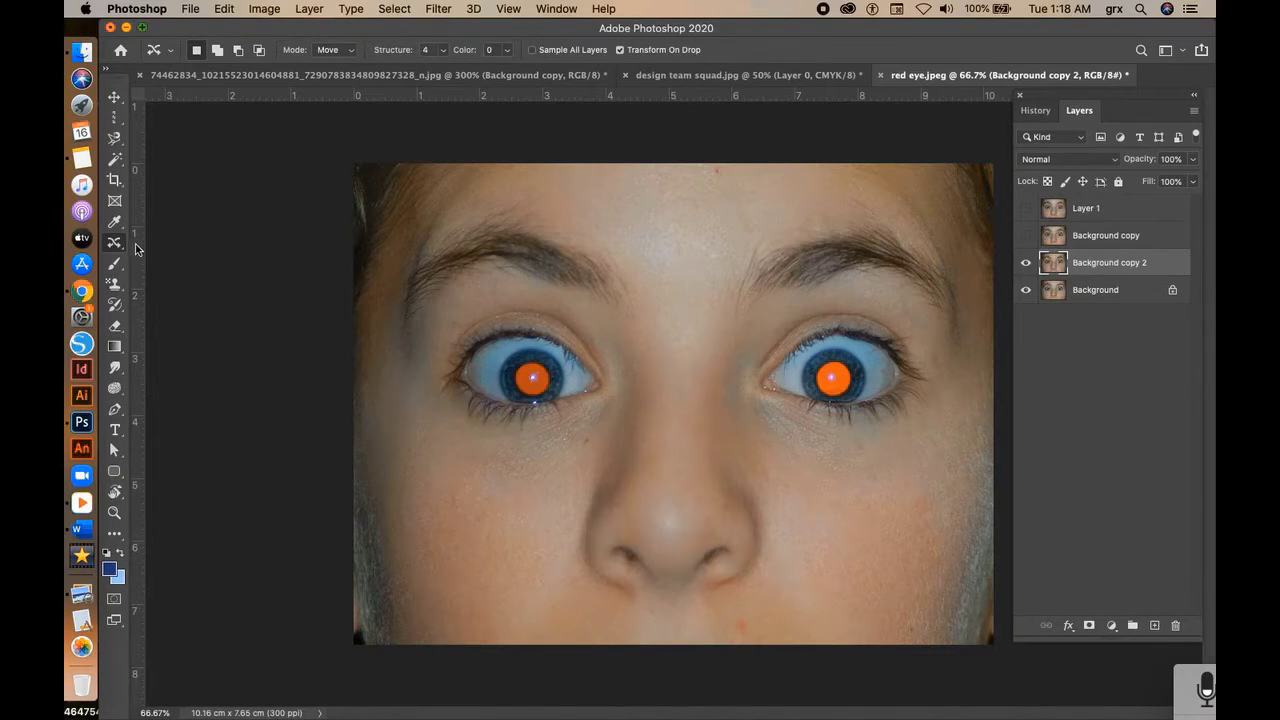
# Step: Remove the red glow from both pupils on Background copy 2 with the Red Eye tool, and toggle the layer's visibility to compare
pyautogui.rightClick(118, 245)
pyautogui.click(170, 302)
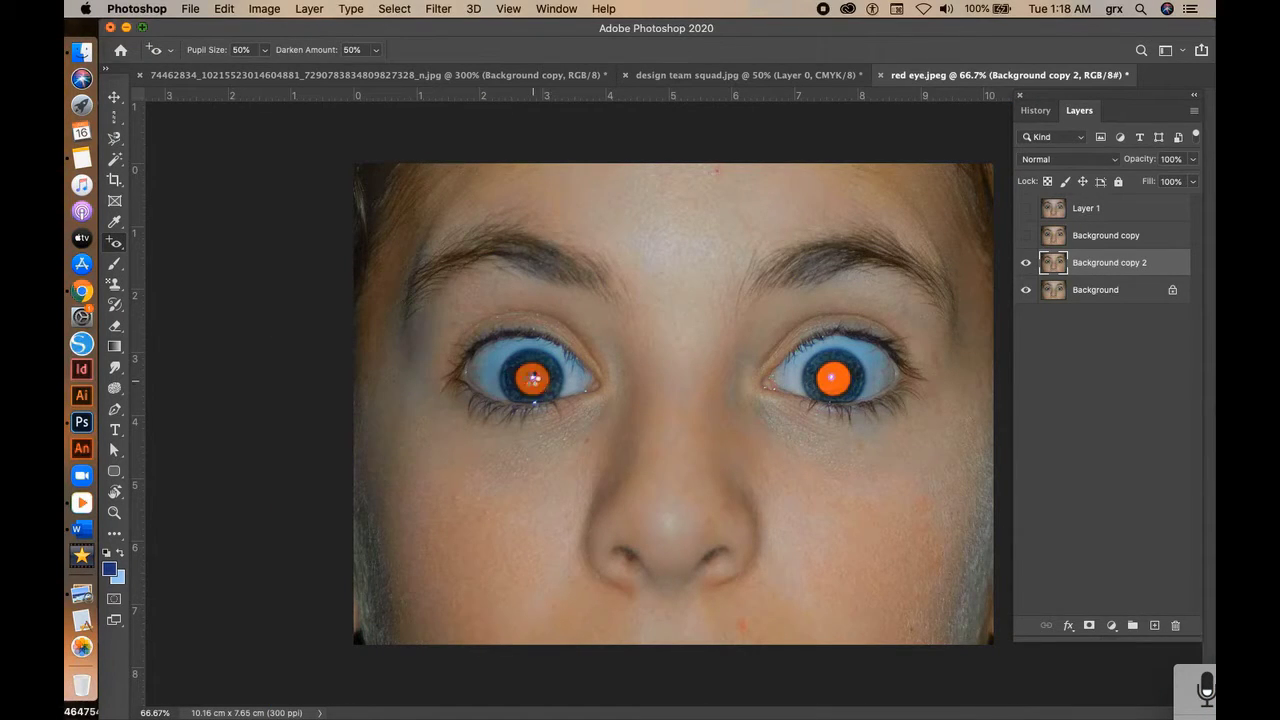
pyautogui.click(534, 378)
pyautogui.click(1026, 265)
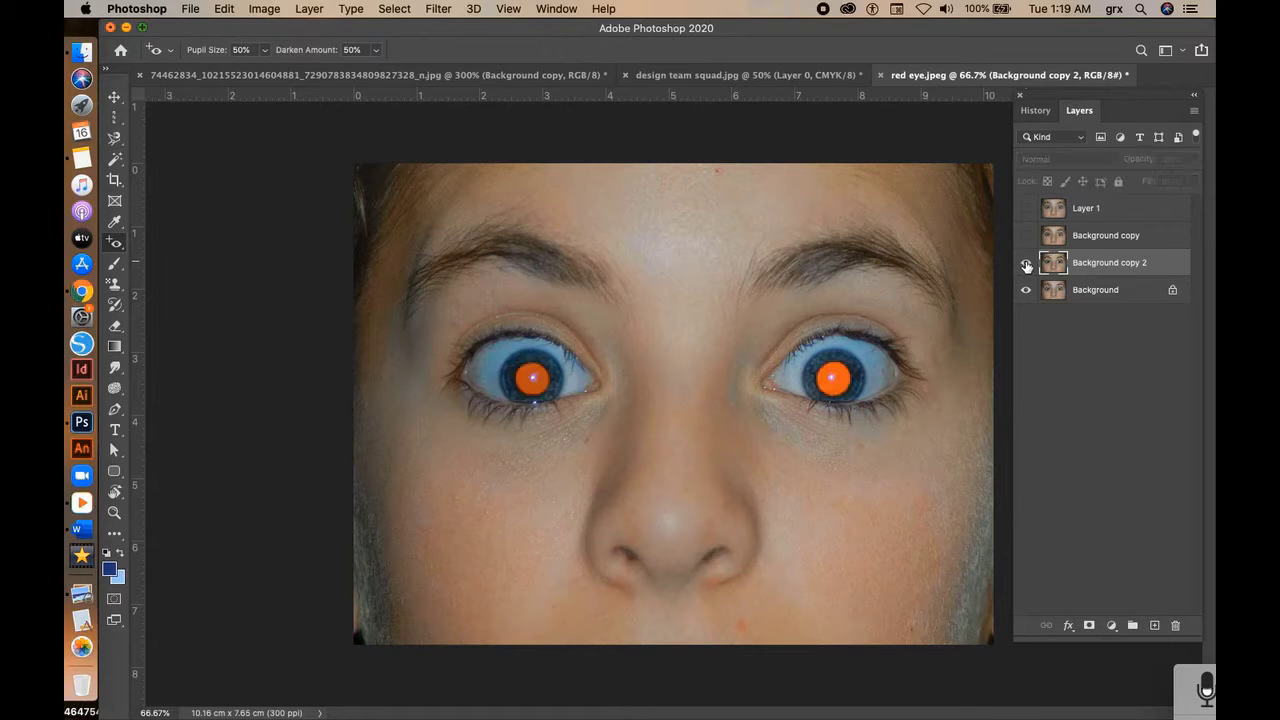
pyautogui.click(1026, 265)
pyautogui.click(1026, 265)
pyautogui.click(1026, 265)
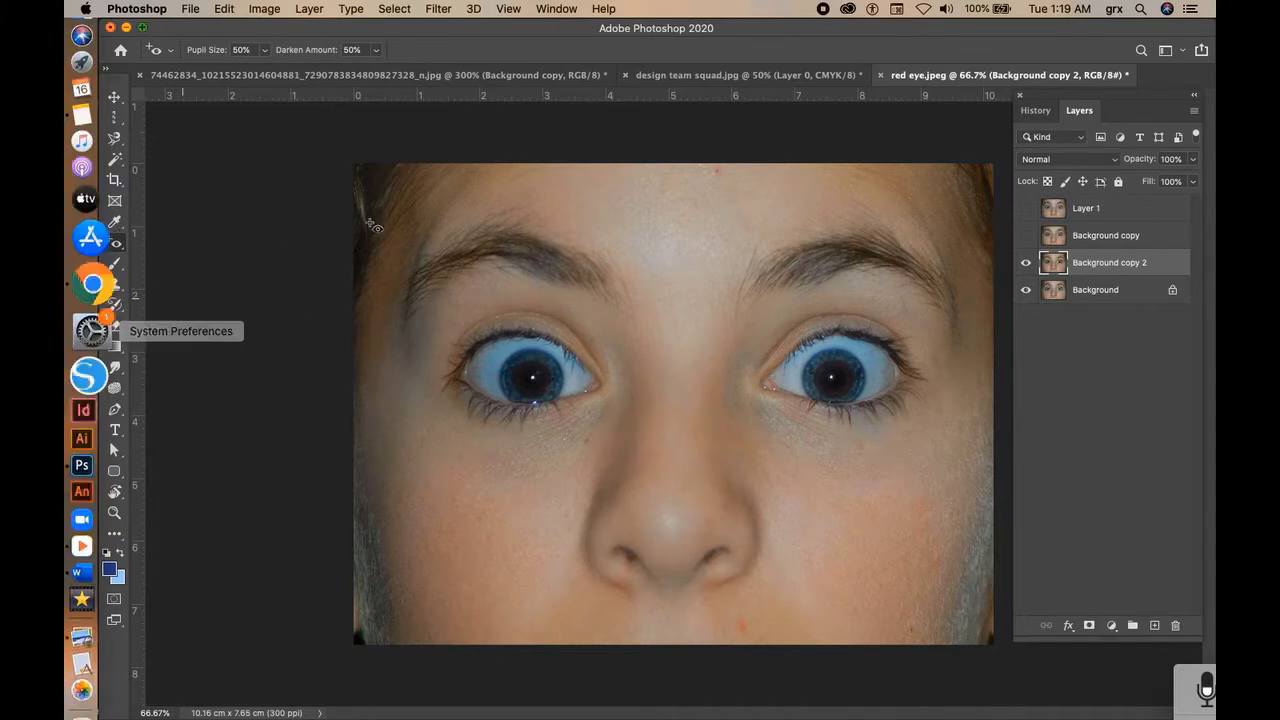
# Step: In design team squad.jpg, paint a thick 100 px Brush stroke beside the girl in the cap and a thin 17 px one above it
pyautogui.click(118, 265)
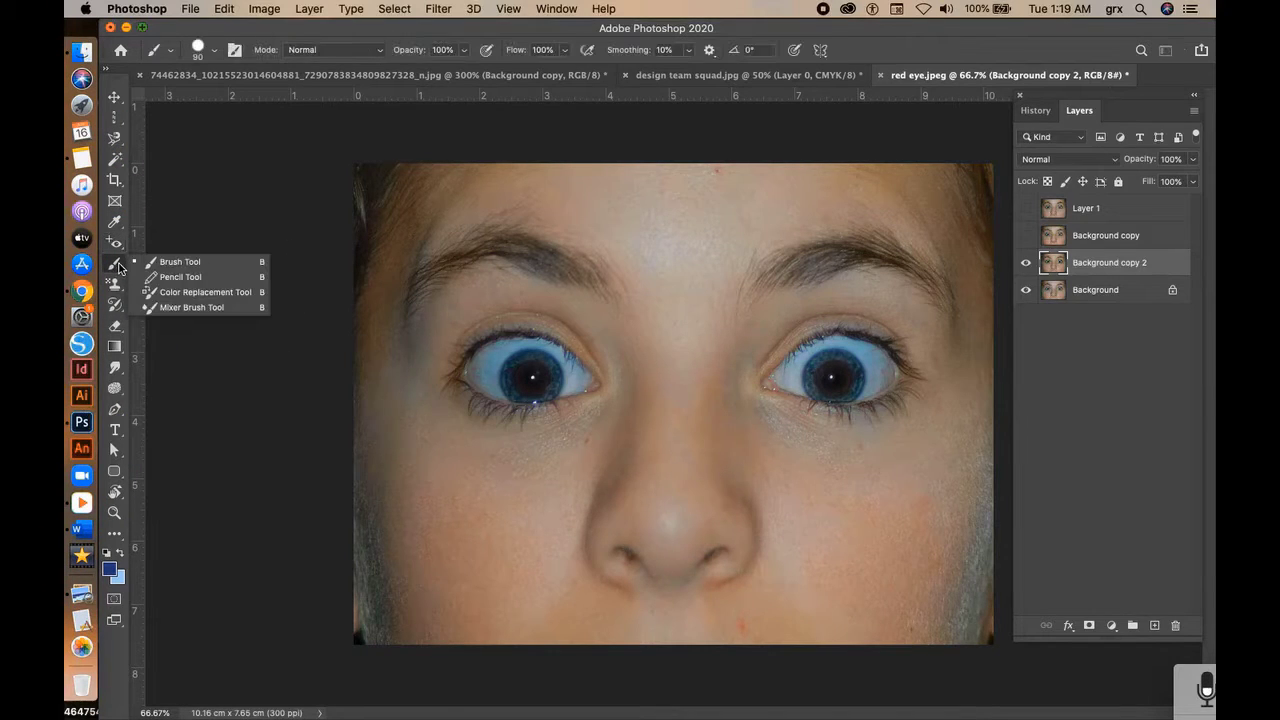
pyautogui.click(175, 262)
pyautogui.click(748, 74)
pyautogui.moveTo(414, 324); pyautogui.dragTo(397, 468)
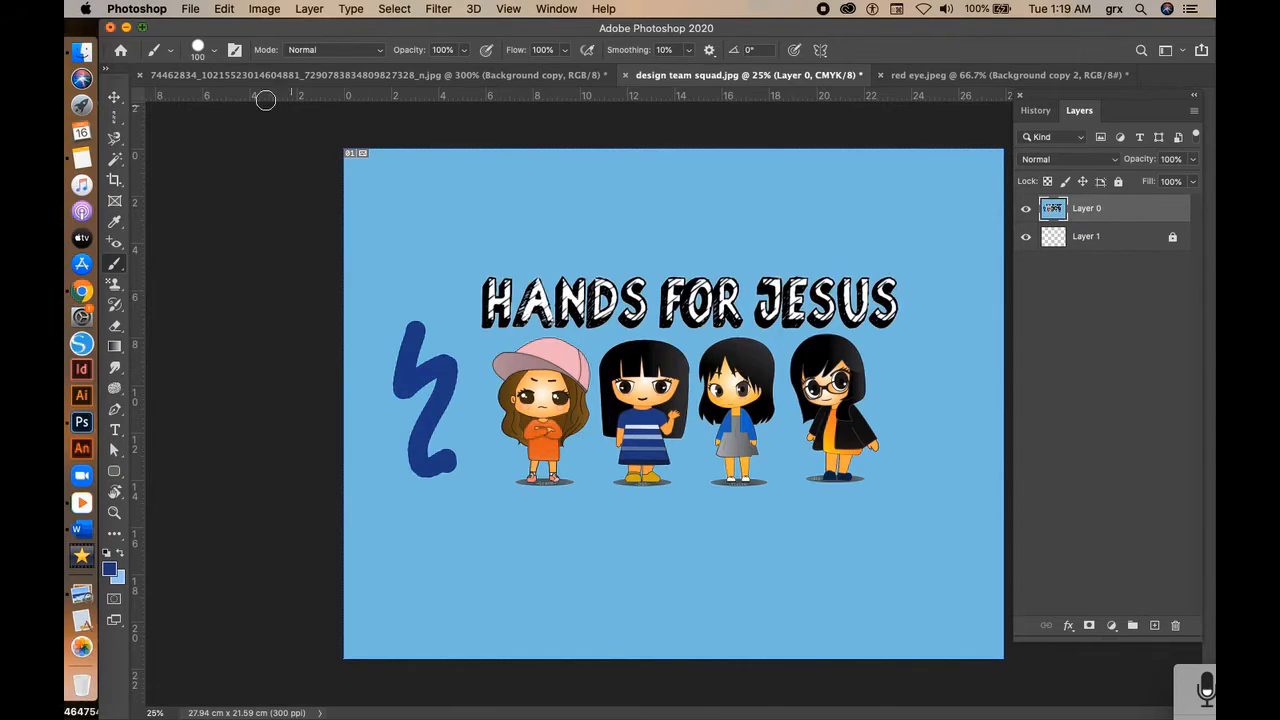
pyautogui.click(213, 50)
pyautogui.moveTo(240, 102); pyautogui.dragTo(220, 103)
pyautogui.moveTo(395, 183); pyautogui.dragTo(449, 248)
# Step: Lower the brush opacity to 35%, paint a faint zigzag above the lettering, and view the available blend modes
pyautogui.click(464, 50)
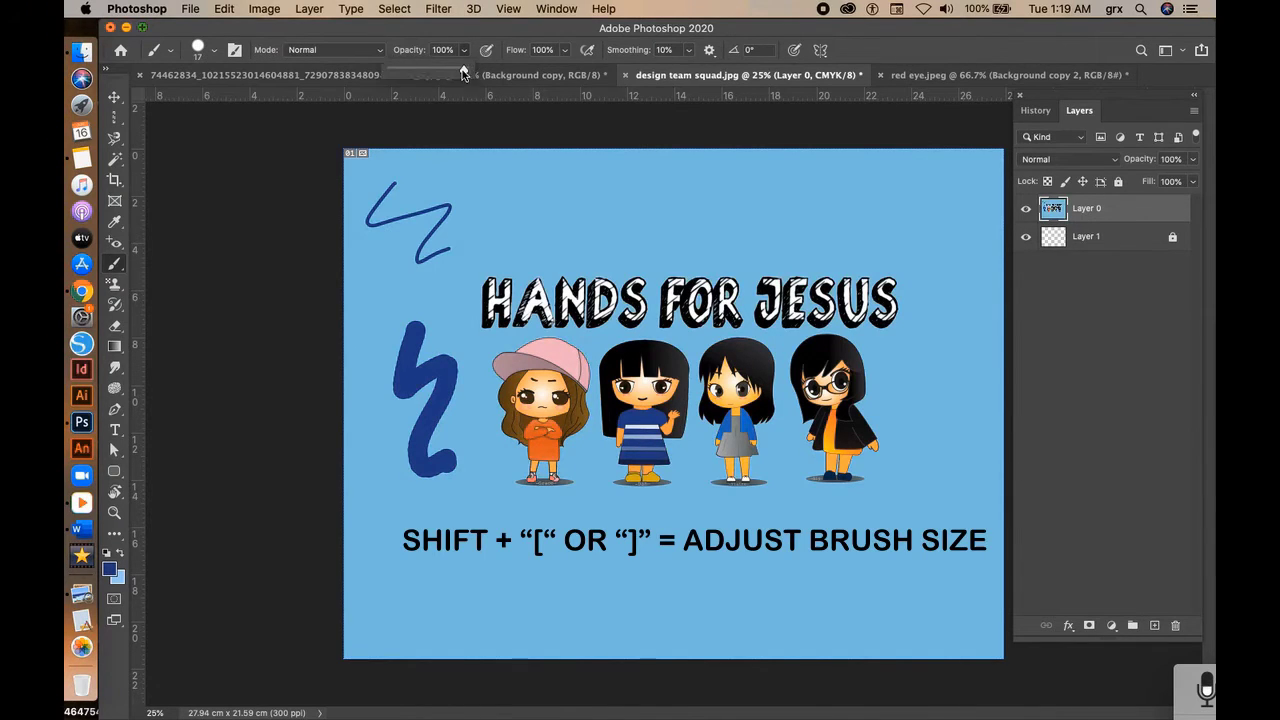
pyautogui.moveTo(463, 73); pyautogui.dragTo(413, 73)
pyautogui.moveTo(472, 198); pyautogui.dragTo(552, 228)
pyautogui.click(372, 50)
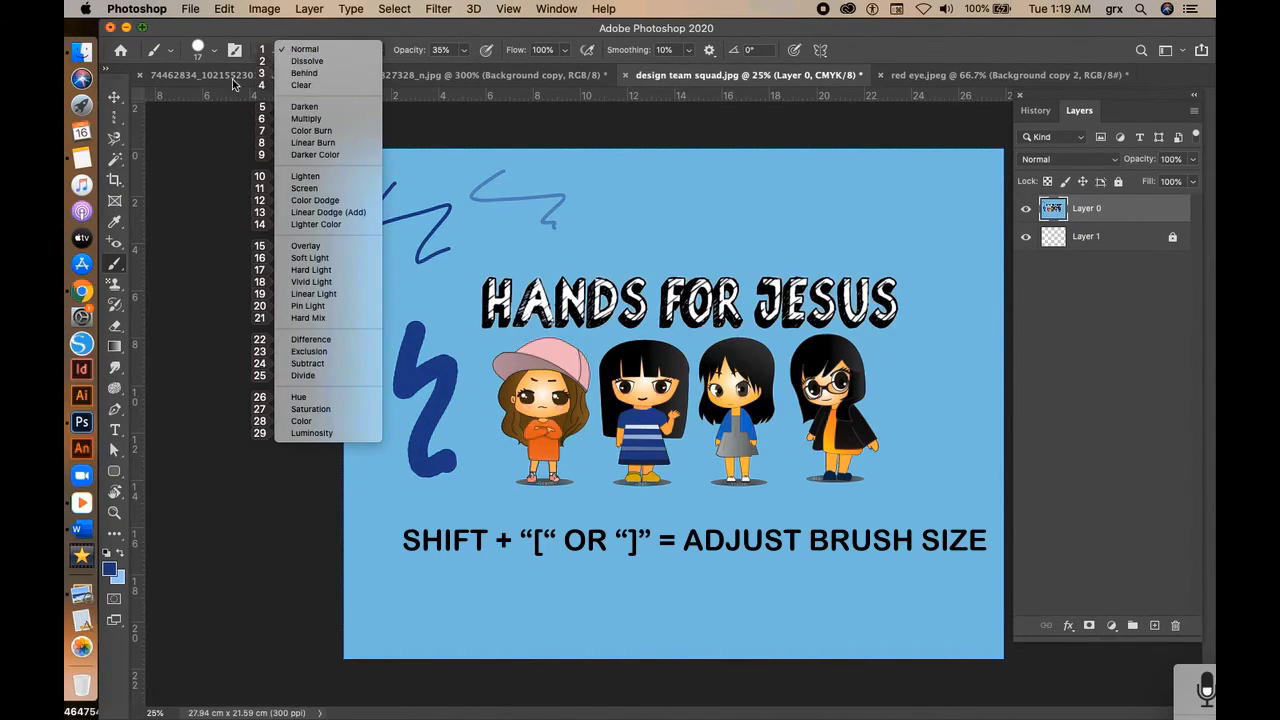
pyautogui.click(550, 182)
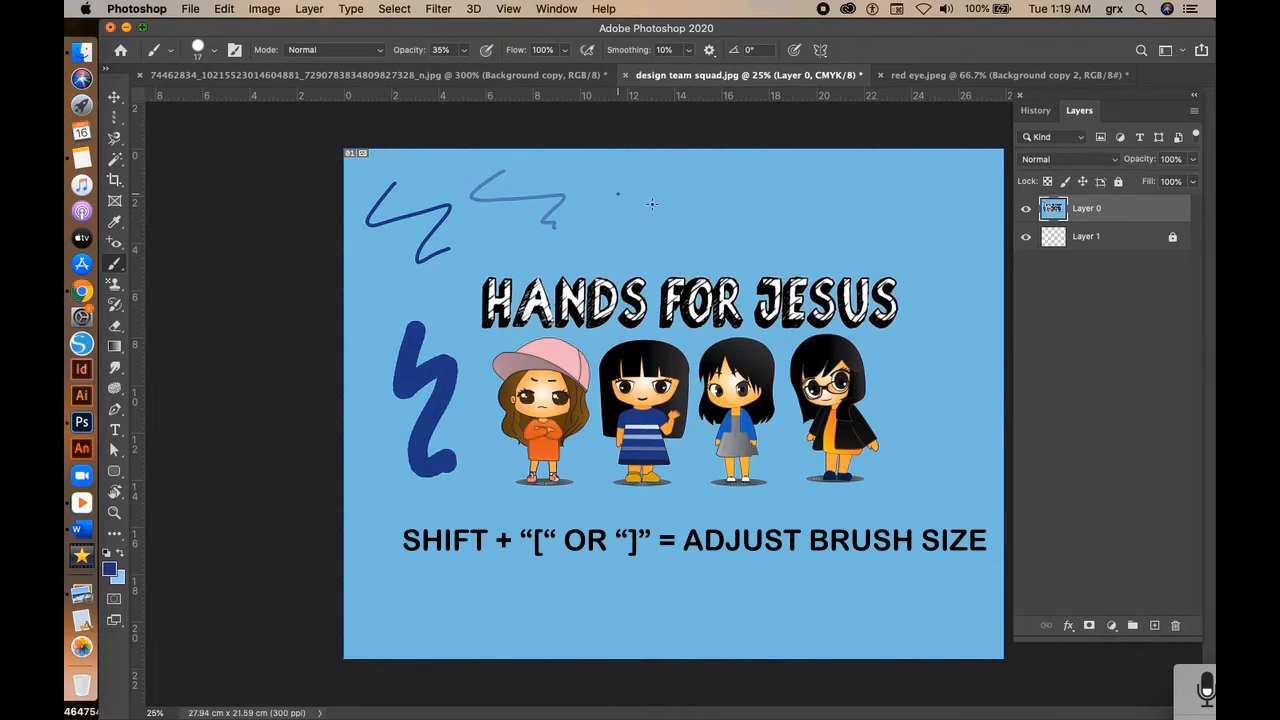
# Step: Dab the brush on the blue background above the lettering and set the brush size to 27 px
pyautogui.rightClick(618, 194)
pyautogui.click(692, 173)
pyautogui.rightClick(678, 186)
pyautogui.moveTo(774, 224); pyautogui.dragTo(779, 224)
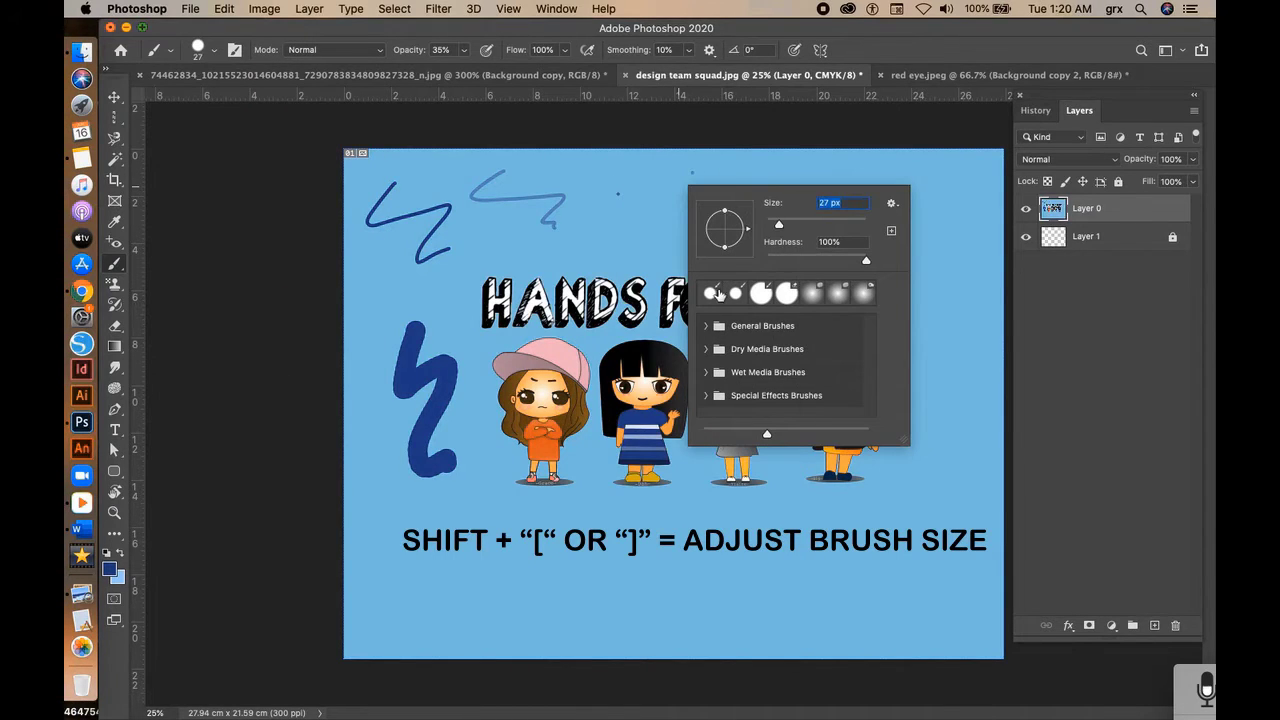
pyautogui.press('e')
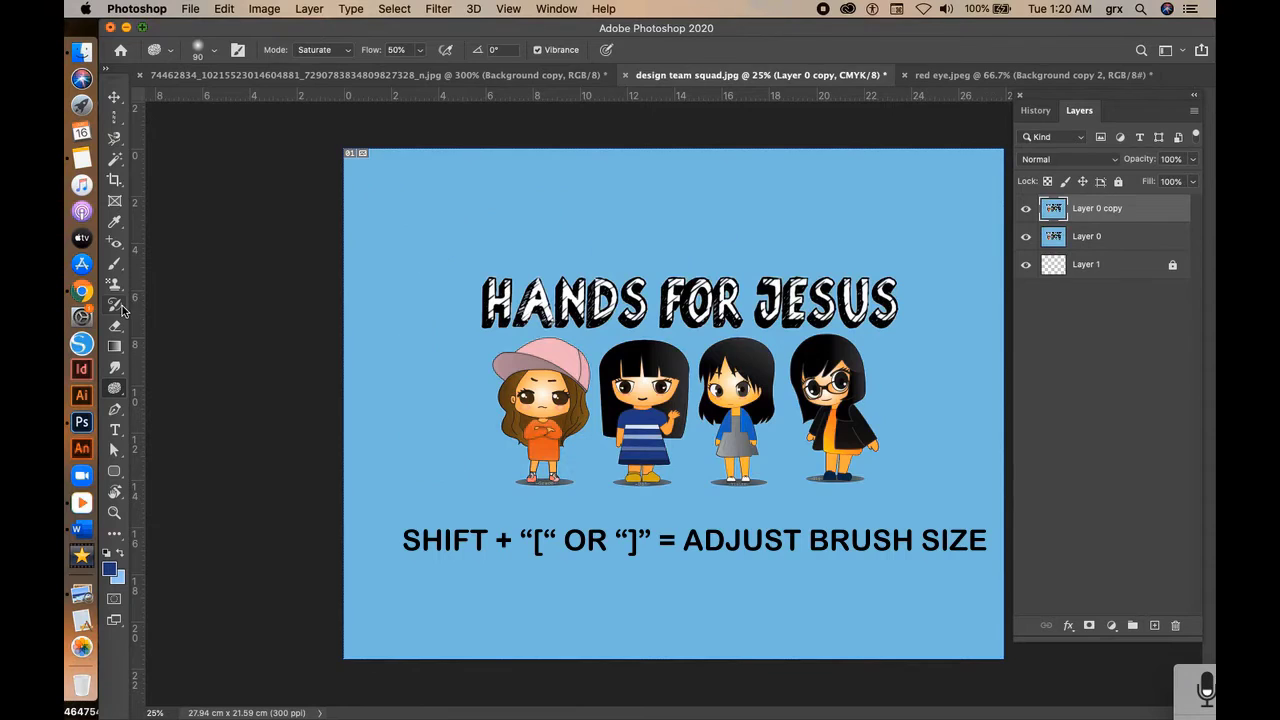
# Step: Draw a thick wavy stroke above the HANDS FOR JESUS lettering with the Pencil tool at 40 px
pyautogui.click(114, 304)
pyautogui.click(114, 304)
pyautogui.click(114, 263)
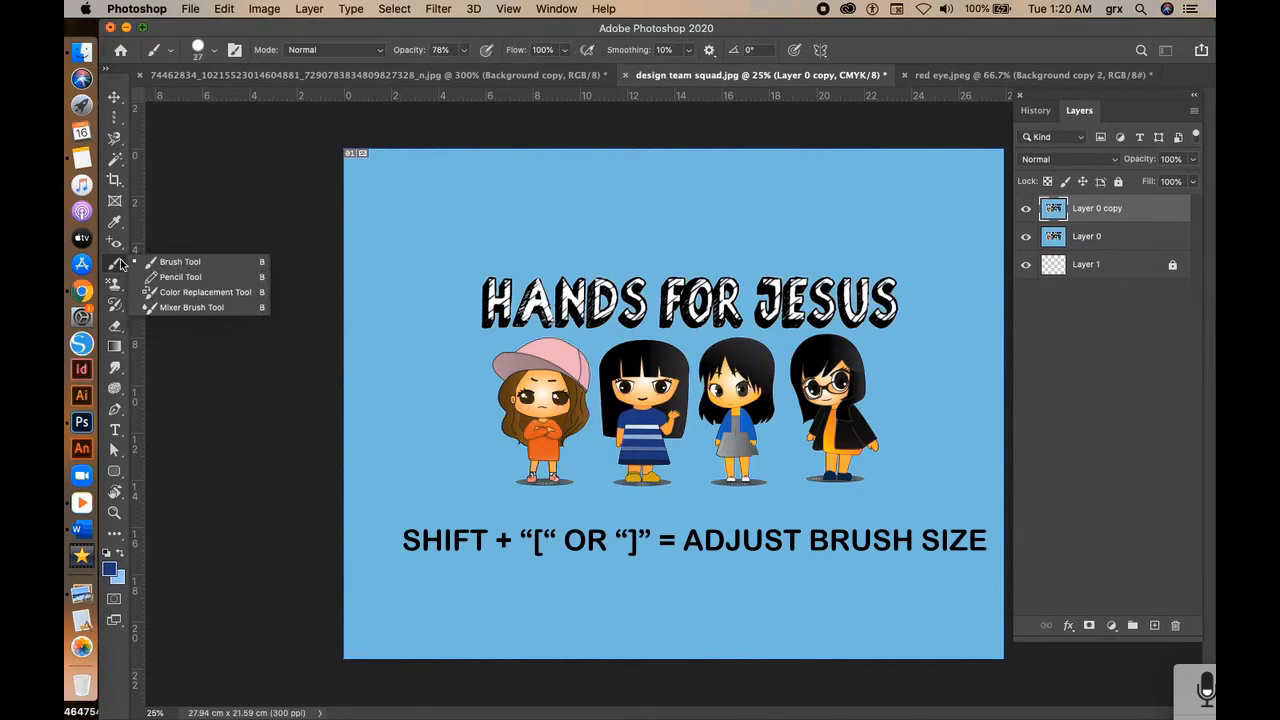
pyautogui.click(180, 280)
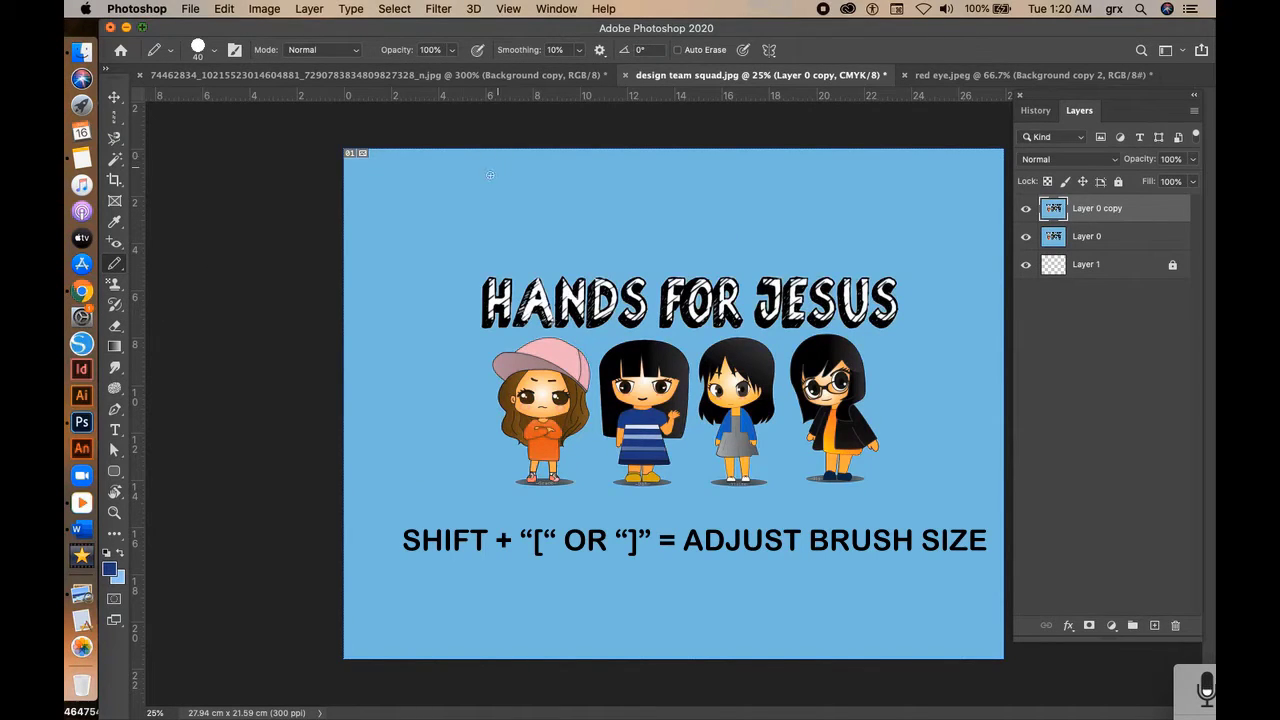
pyautogui.press('super+equal')
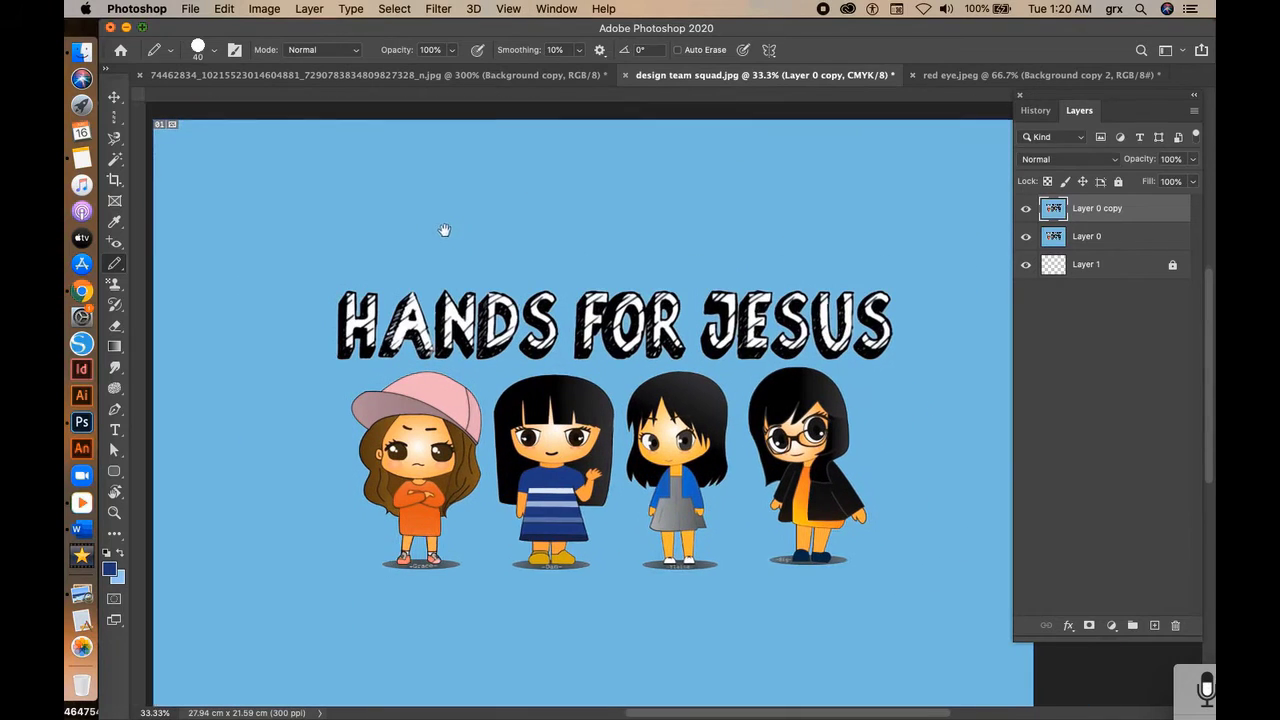
pyautogui.click(213, 50)
pyautogui.moveTo(442, 164); pyautogui.dragTo(598, 207)
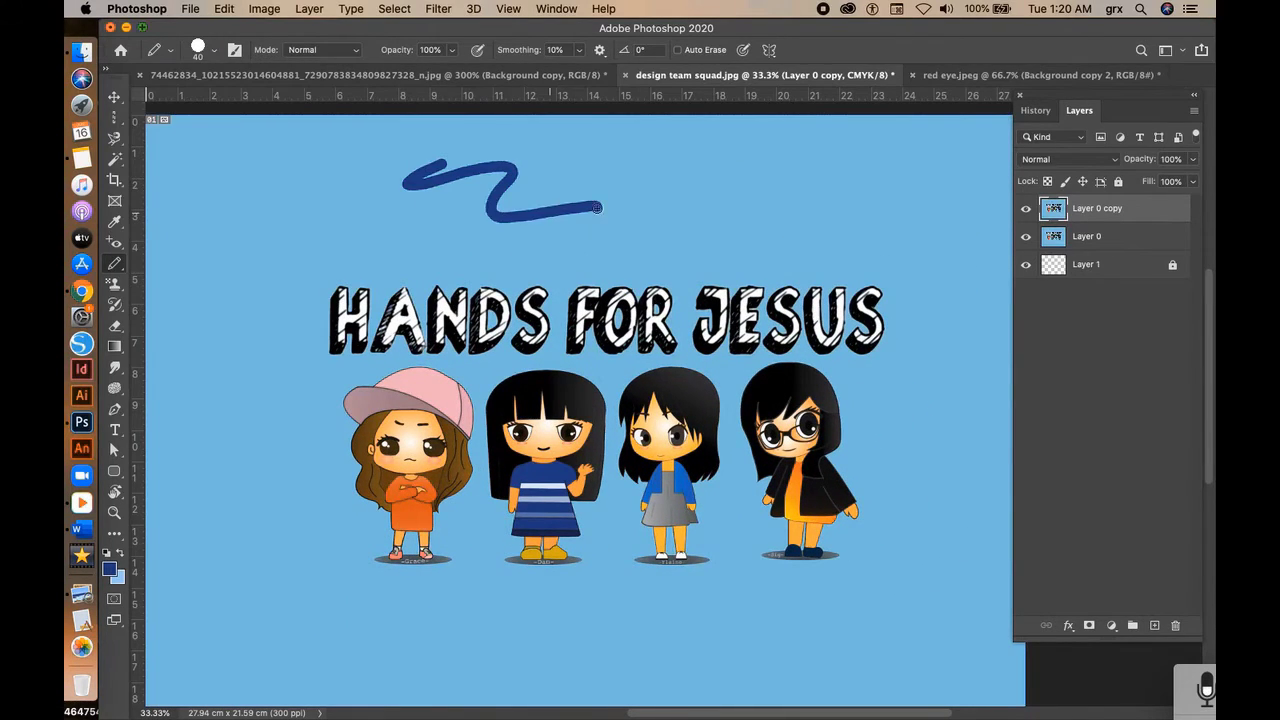
# Step: Draw a thin zigzag beside the thick stroke with the Pencil at 6 px, and undo both strokes
pyautogui.rightClick(323, 208)
pyautogui.moveTo(428, 247); pyautogui.dragTo(408, 247)
pyautogui.click(308, 154)
pyautogui.moveTo(345, 193); pyautogui.dragTo(340, 242)
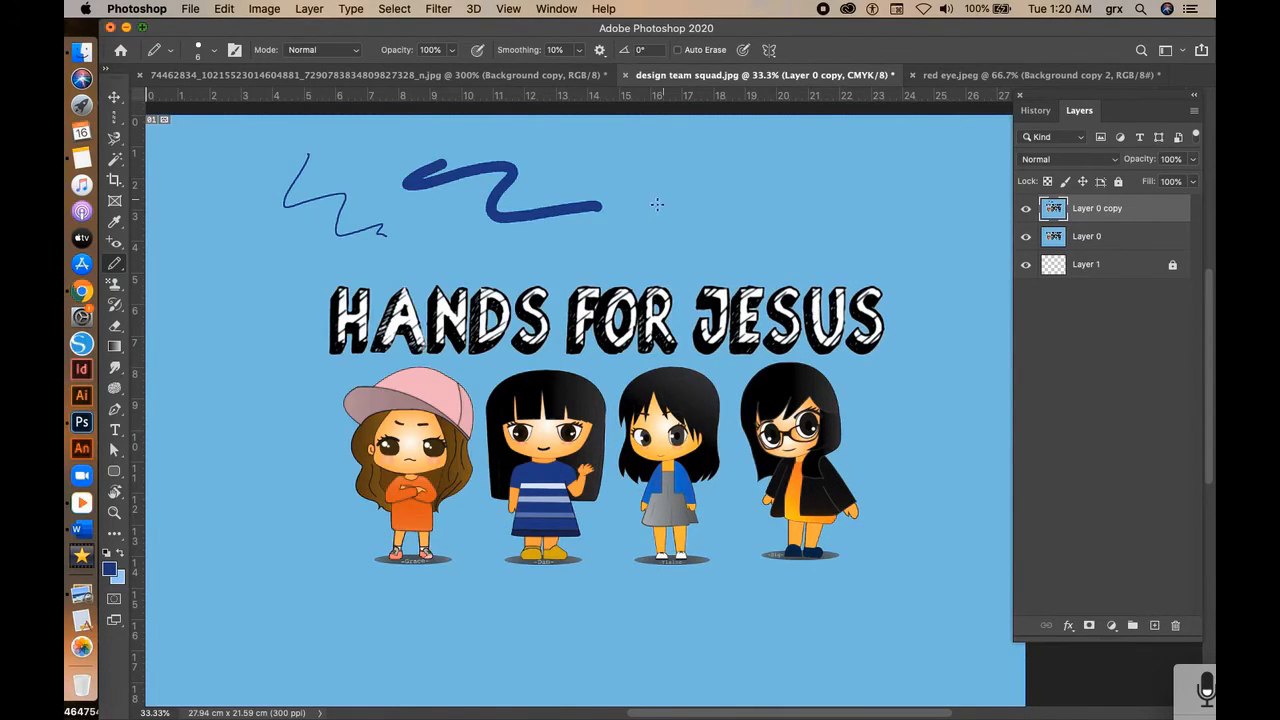
pyautogui.press('super+z')
pyautogui.press('super+z')
# Step: View the Pencil's brush presets and the preset management options, and close them
pyautogui.rightClick(563, 177)
pyautogui.click(774, 193)
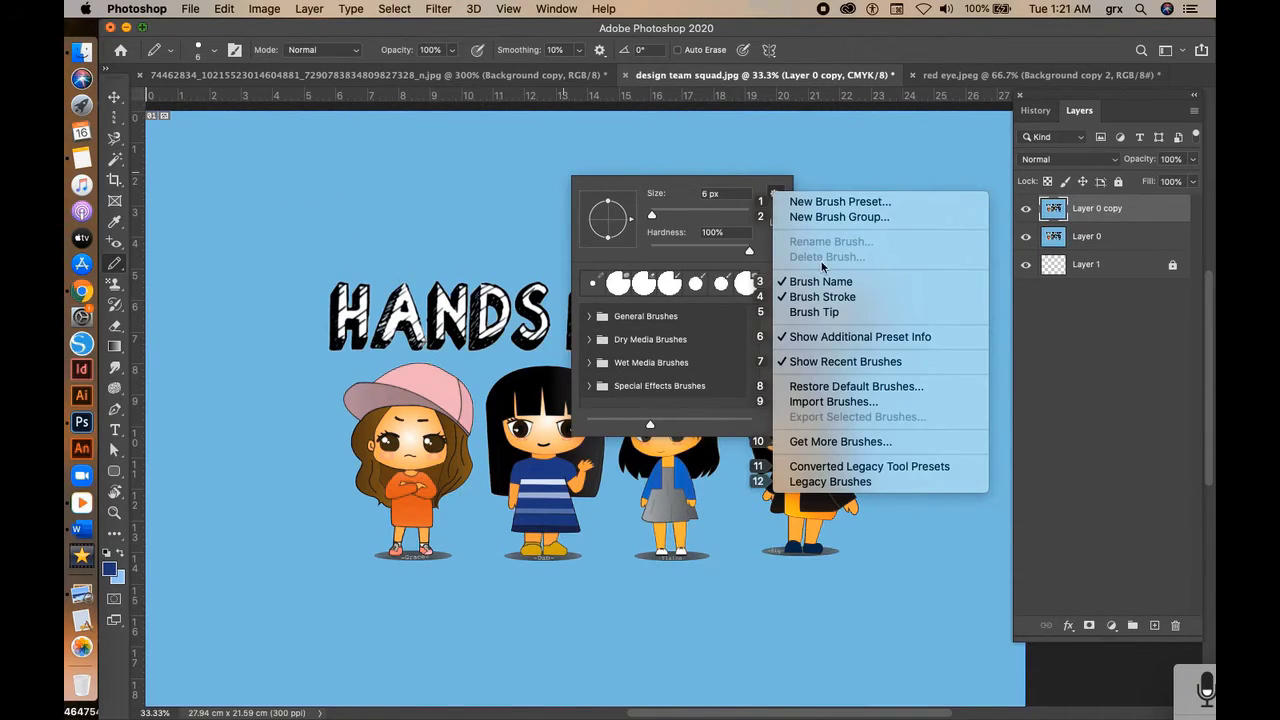
pyautogui.click(485, 188)
pyautogui.click(485, 188)
# Step: Recolour the pink cap of the first girl with the foreground blue using the Color Replacement tool
pyautogui.rightClick(114, 264)
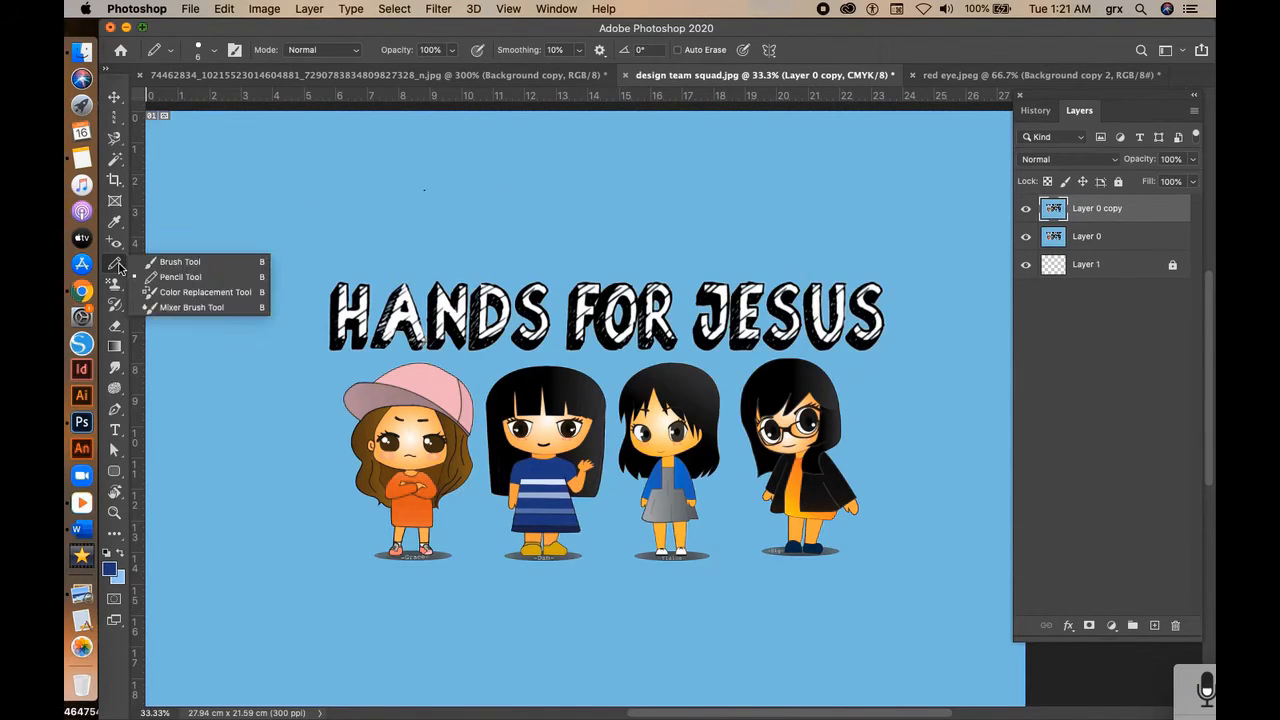
pyautogui.click(167, 294)
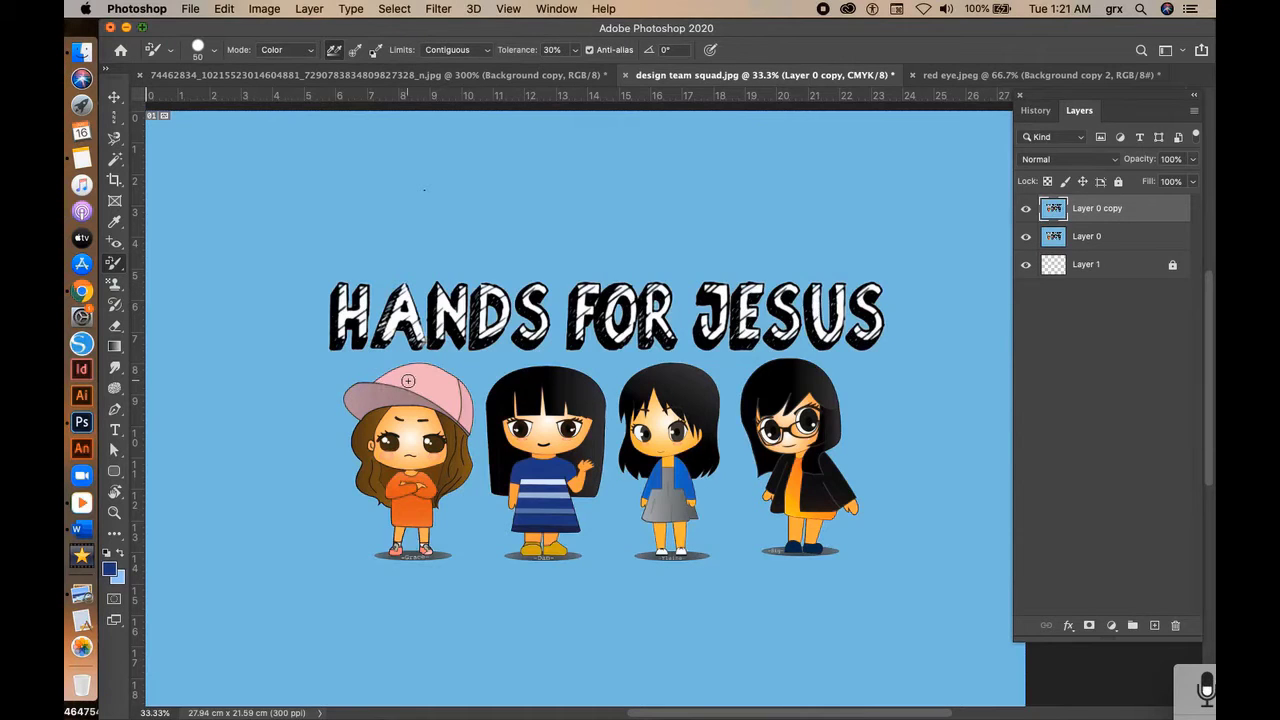
pyautogui.moveTo(405, 383)
pyautogui.mouseDown()
pyautogui.moveTo(440, 395)
pyautogui.moveTo(361, 391)
pyautogui.mouseUp()
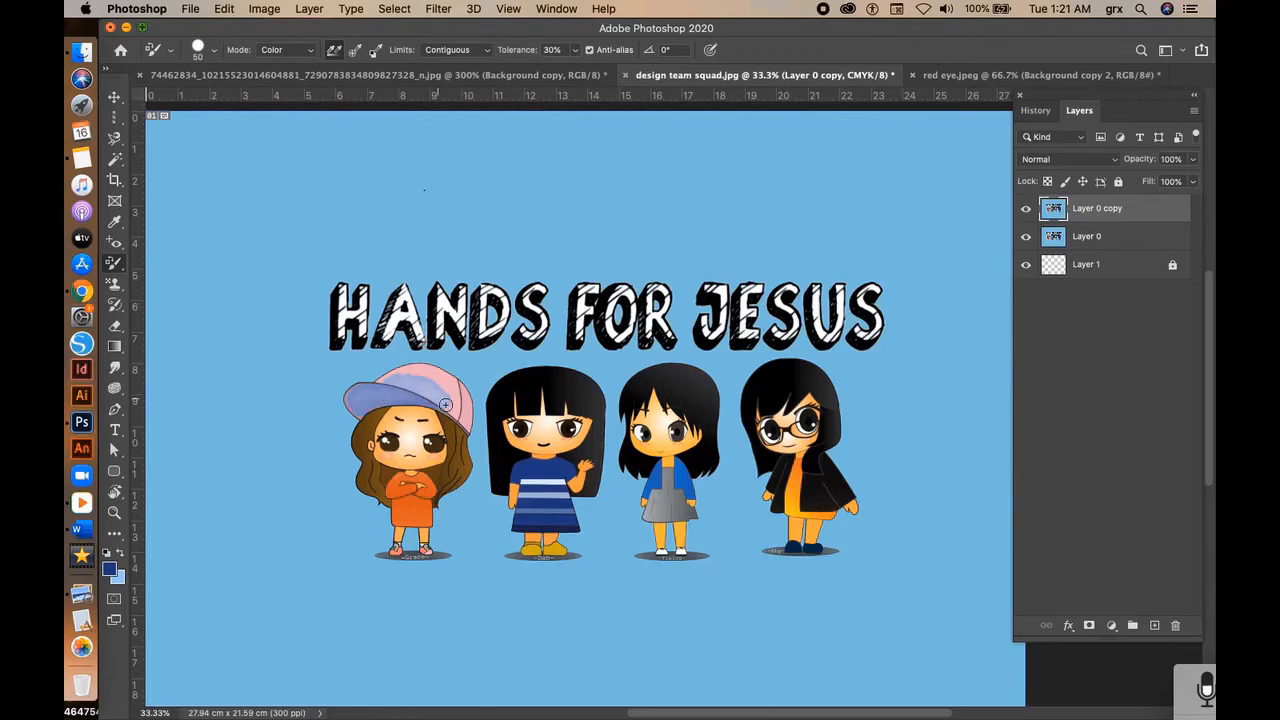
# Step: Try the Saturation and Luminosity modes of the Color Replacement tool on the cap, and undo the recolouring
pyautogui.click(287, 49)
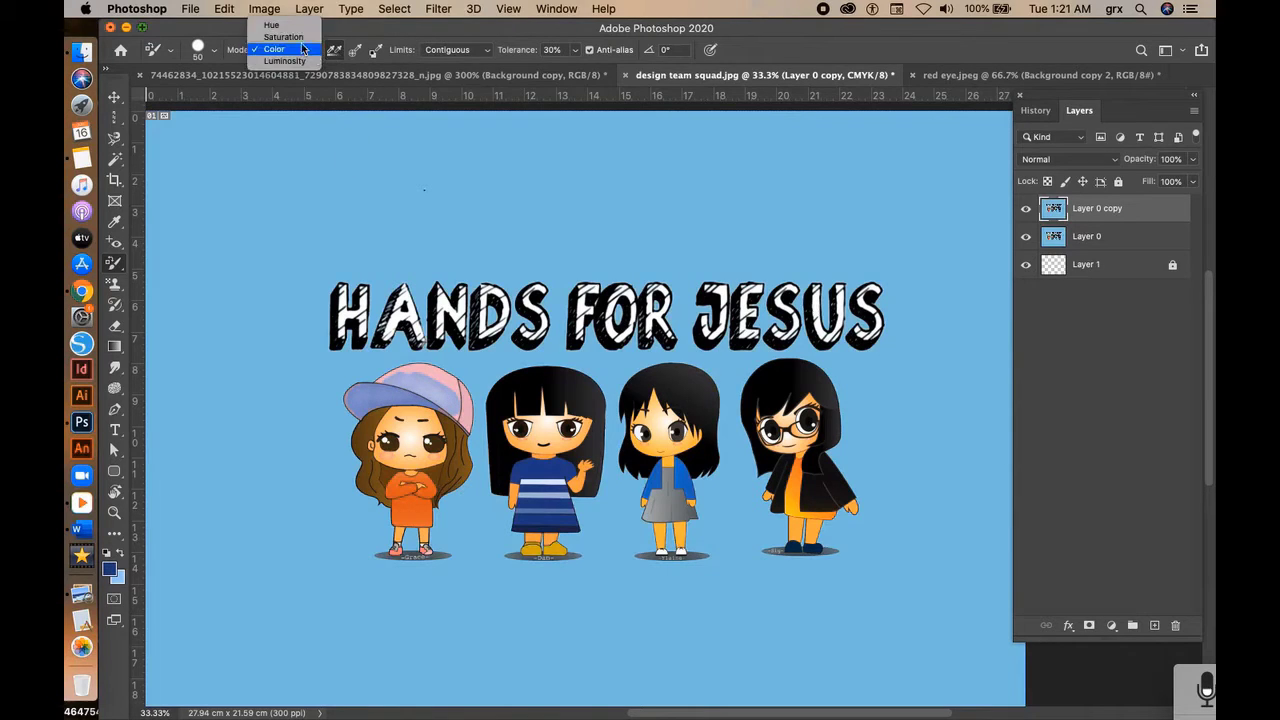
pyautogui.click(280, 38)
pyautogui.click(287, 49)
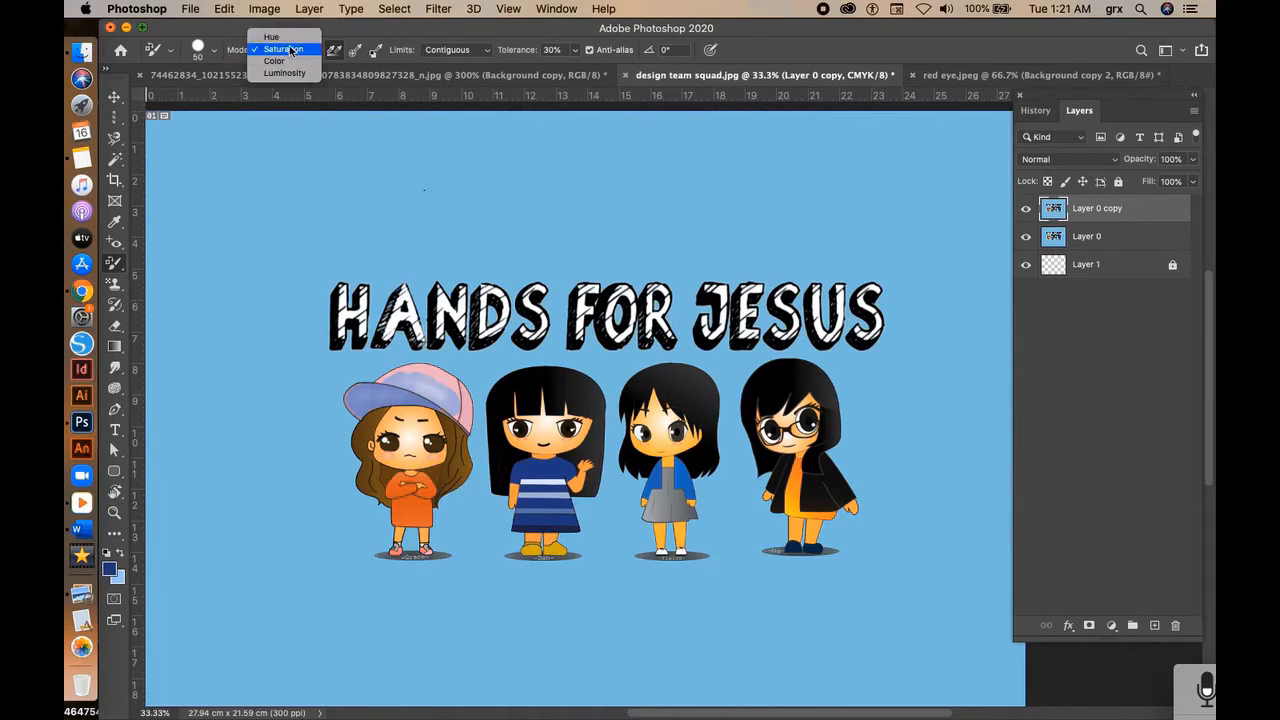
pyautogui.click(282, 71)
pyautogui.press('super+z')
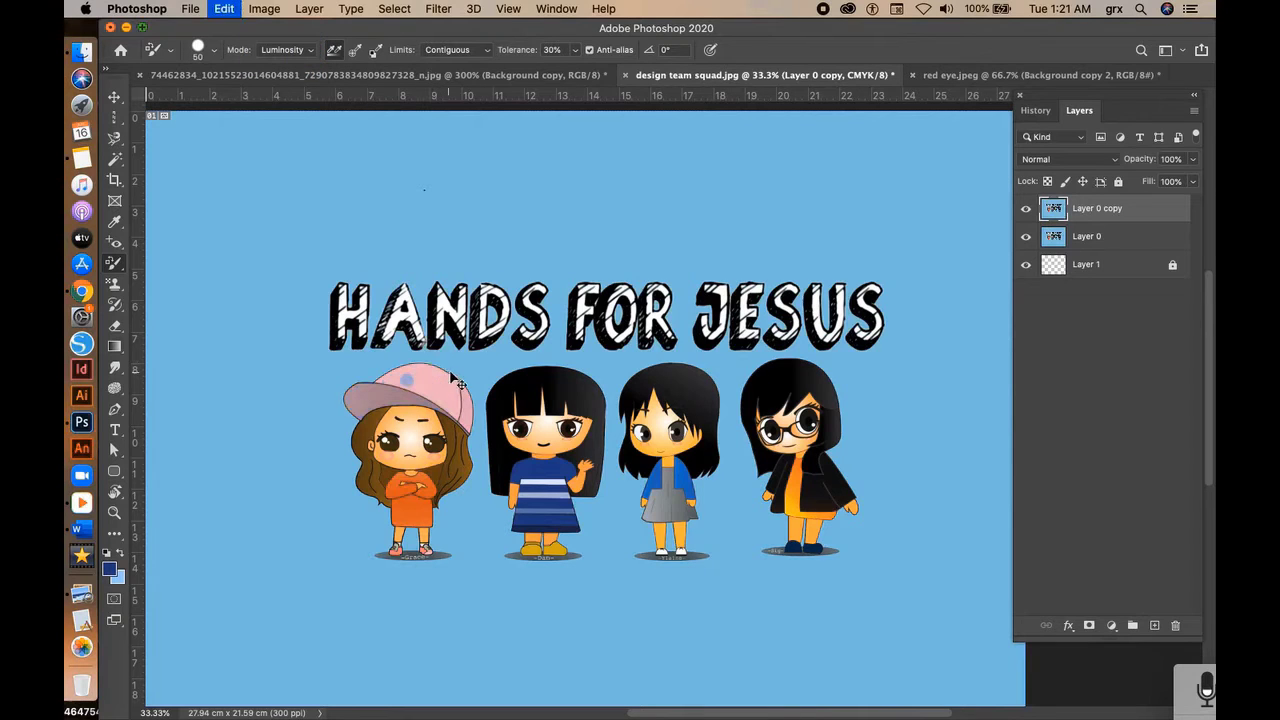
# Step: Choose the Mixer Brush tool and set its paint colour to a very pale, almost white lavender
pyautogui.click(113, 262)
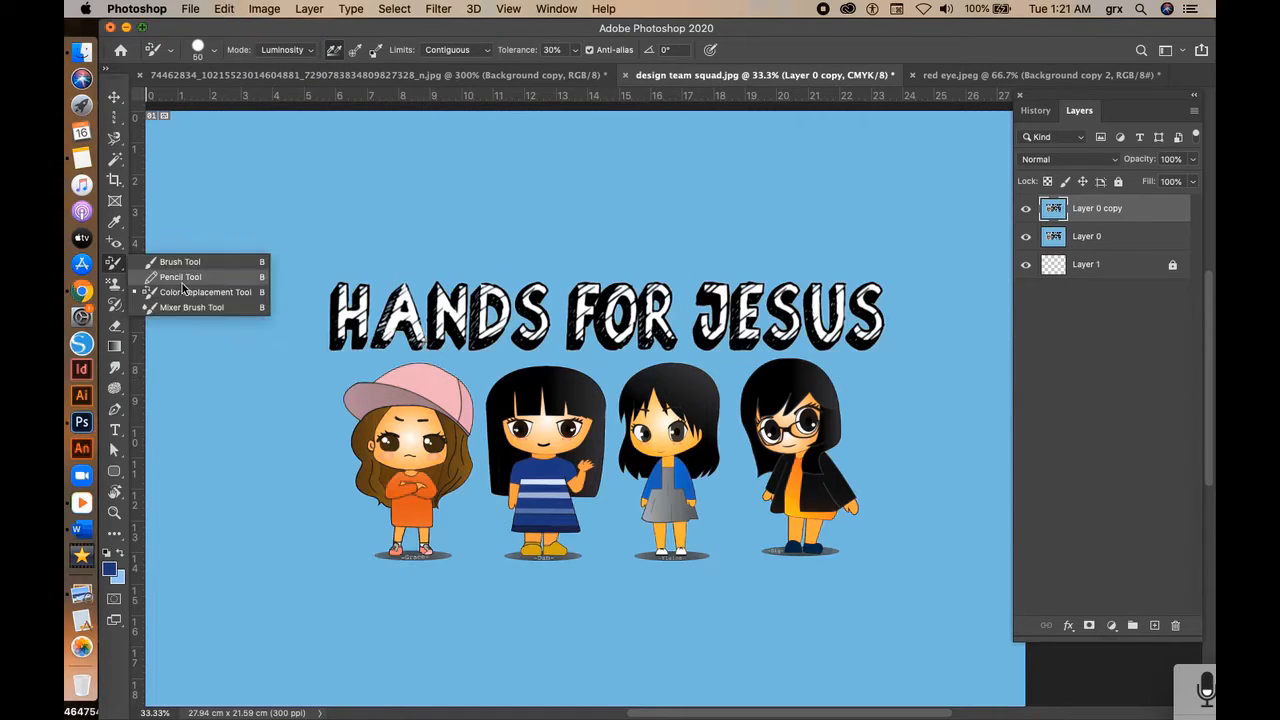
pyautogui.click(205, 307)
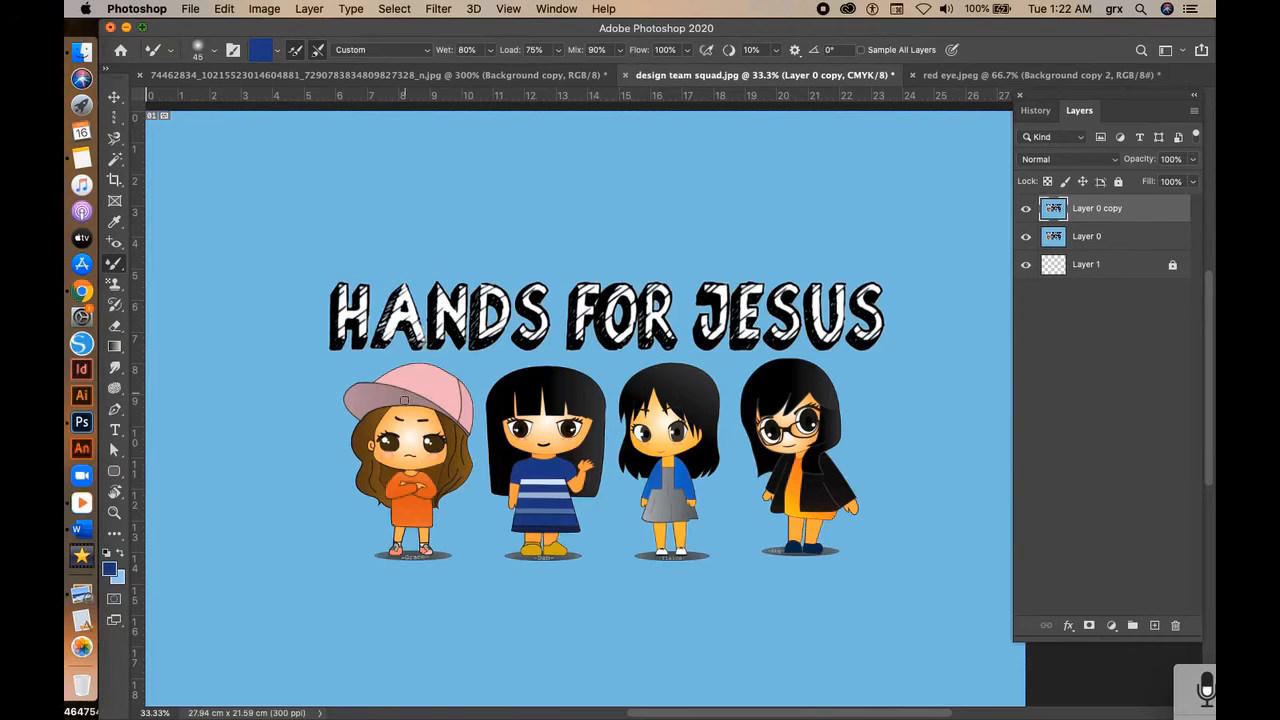
pyautogui.scroll(2, 696, 400)
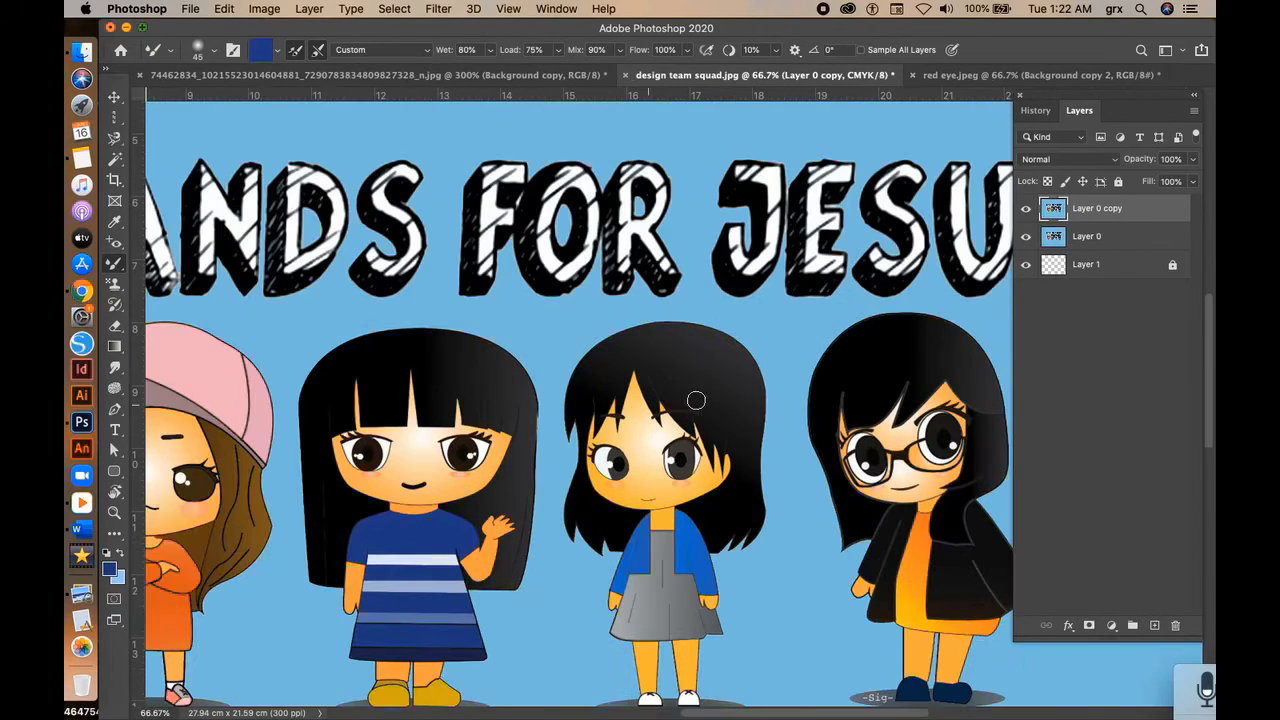
pyautogui.click(271, 56)
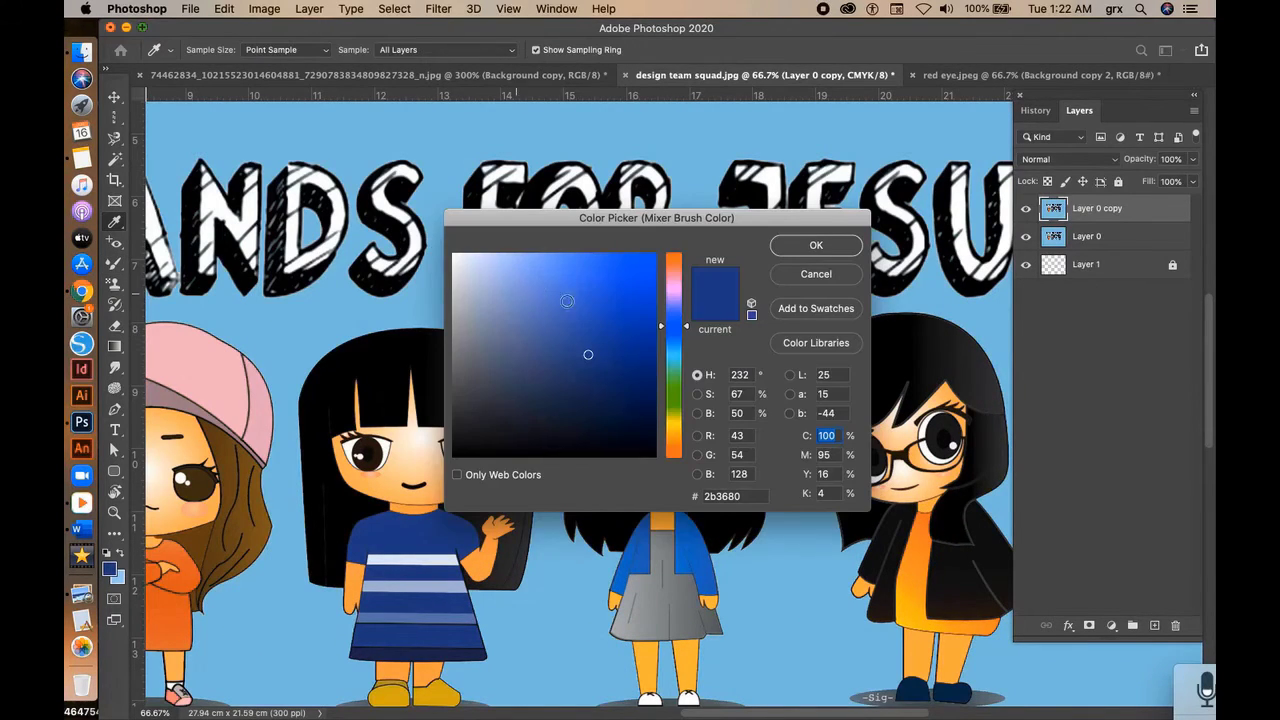
pyautogui.click(464, 258)
pyautogui.press('Return')
# Step: Blend the pale paint into the black hair of the girl in the striped dress, and undo it
pyautogui.moveTo(457, 366)
pyautogui.mouseDown()
pyautogui.moveTo(434, 363)
pyautogui.moveTo(455, 405)
pyautogui.mouseUp()
pyautogui.press('super+z')
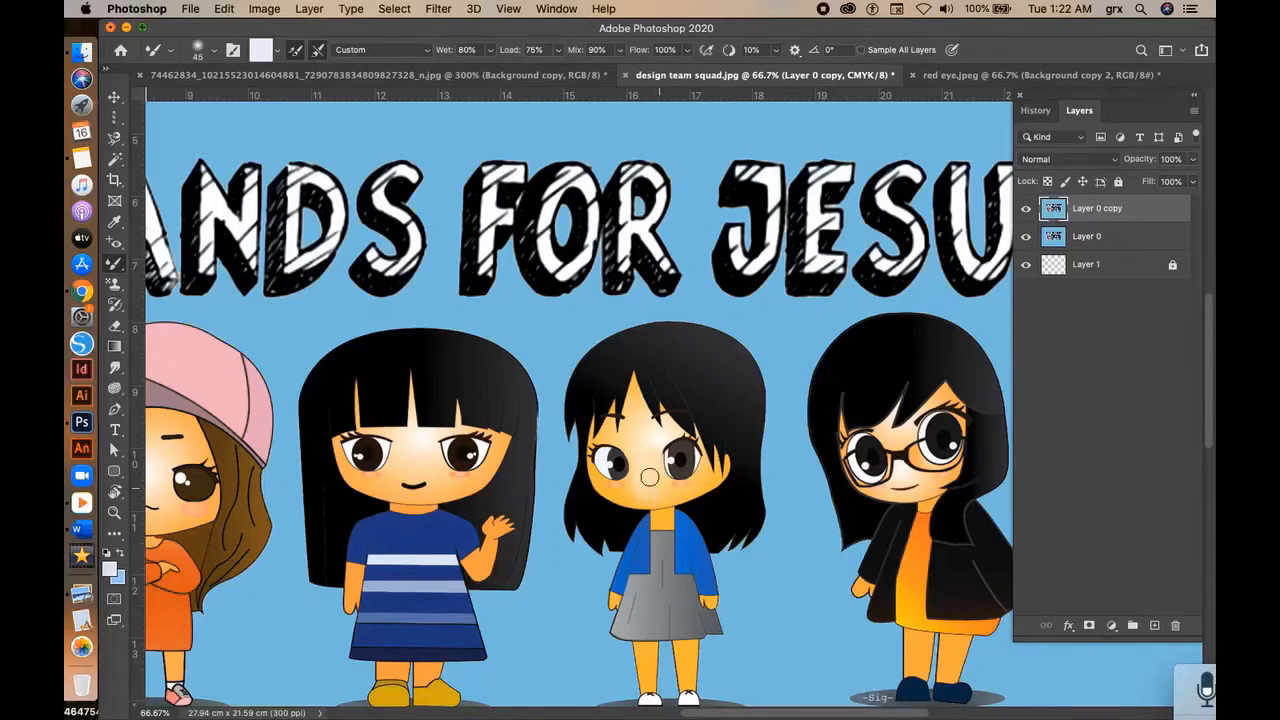
pyautogui.press('super+z')
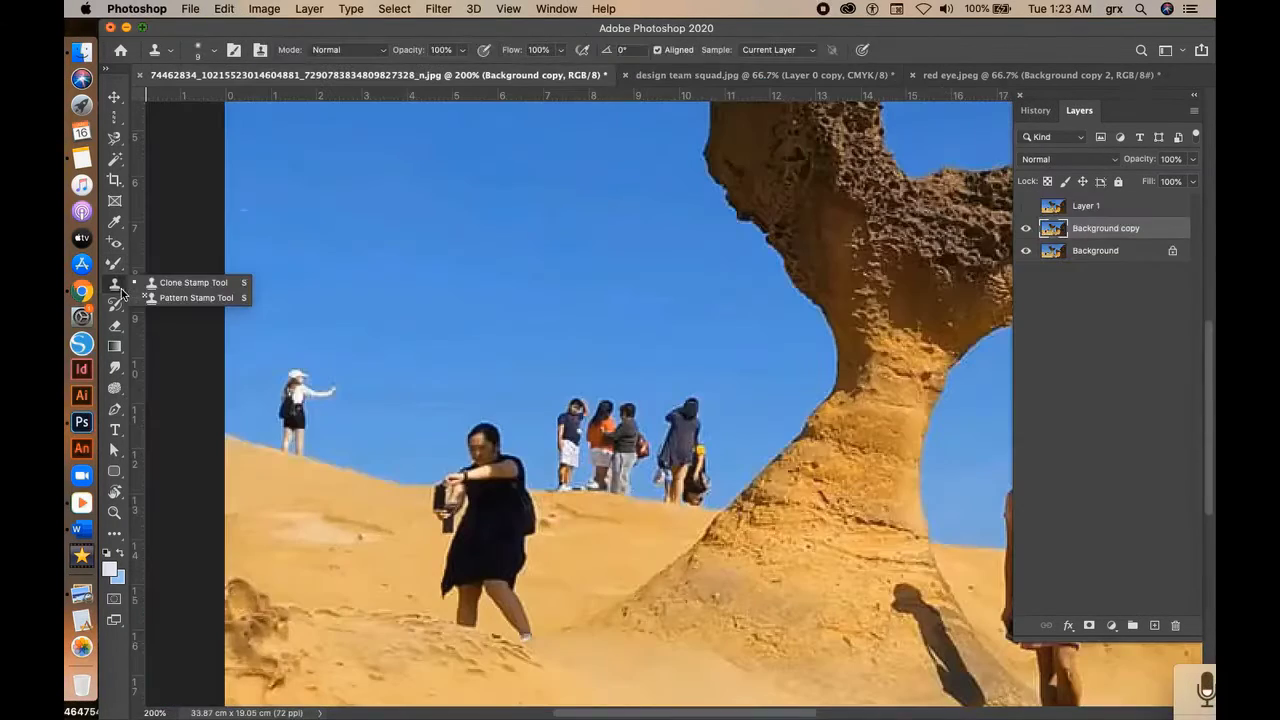
# Step: Clone the woman in the black dress onto the dune beside her with the Clone Stamp tool at 30 px
pyautogui.click(196, 284)
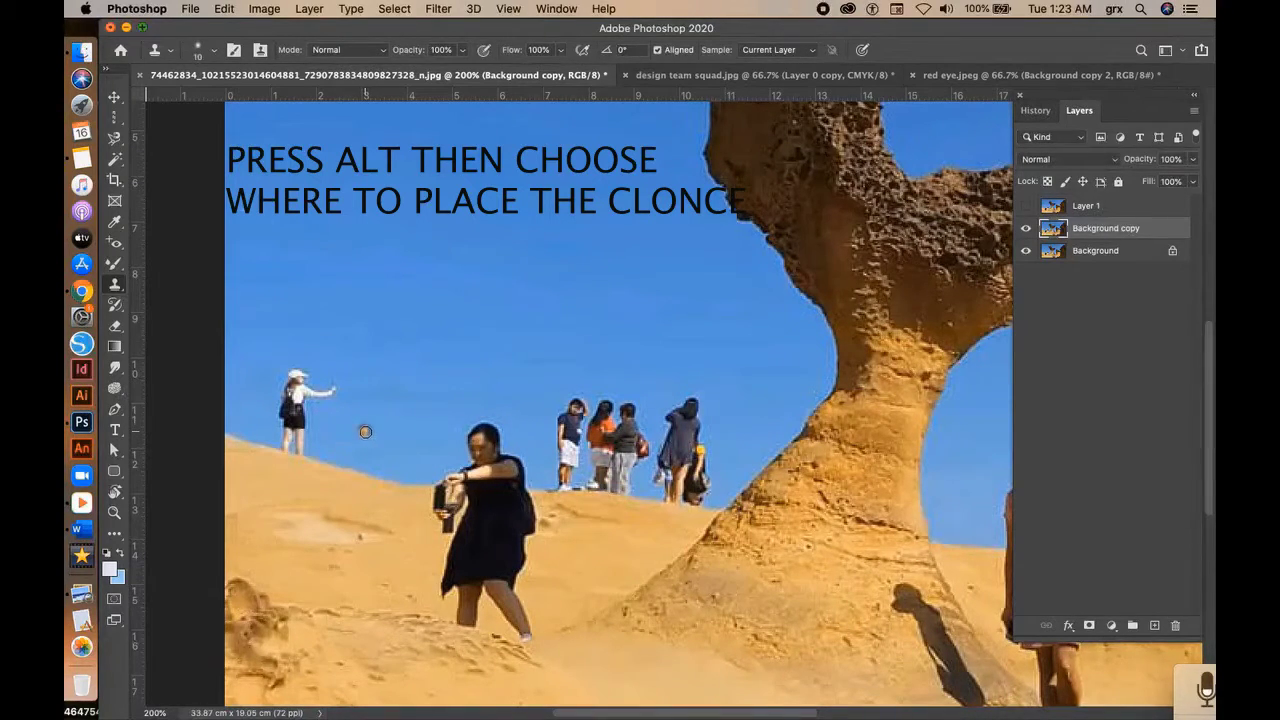
pyautogui.press(']')
pyautogui.press(']')
pyautogui.moveTo(366, 432)
pyautogui.mouseDown()
pyautogui.moveTo(385, 477)
pyautogui.moveTo(340, 488)
pyautogui.moveTo(365, 532)
pyautogui.moveTo(403, 514)
pyautogui.moveTo(387, 579)
pyautogui.moveTo(356, 553)
pyautogui.moveTo(386, 592)
pyautogui.moveTo(375, 602)
pyautogui.moveTo(342, 492)
pyautogui.mouseUp()
# Step: Compare the cloned woman with the original photo by repeatedly hiding and showing Background copy
pyautogui.press('super+minus')
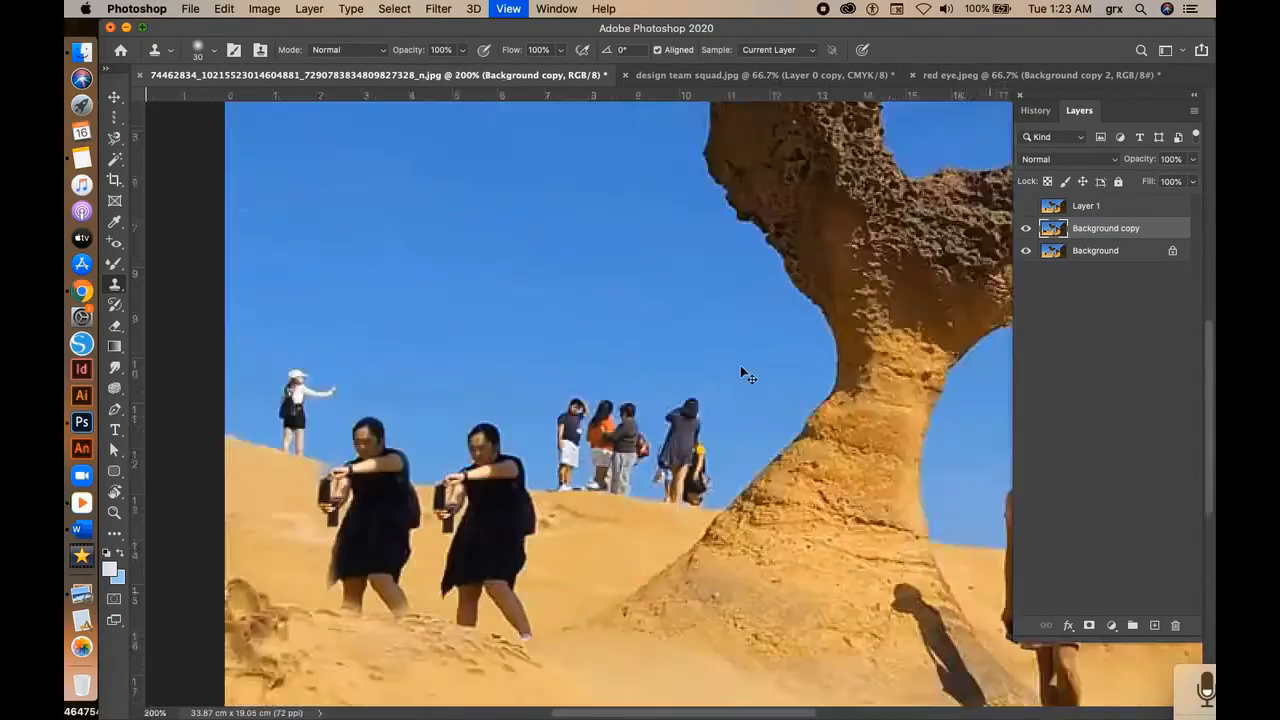
pyautogui.press('super+1')
pyautogui.click(1025, 228)
pyautogui.click(1025, 228)
pyautogui.click(1025, 228)
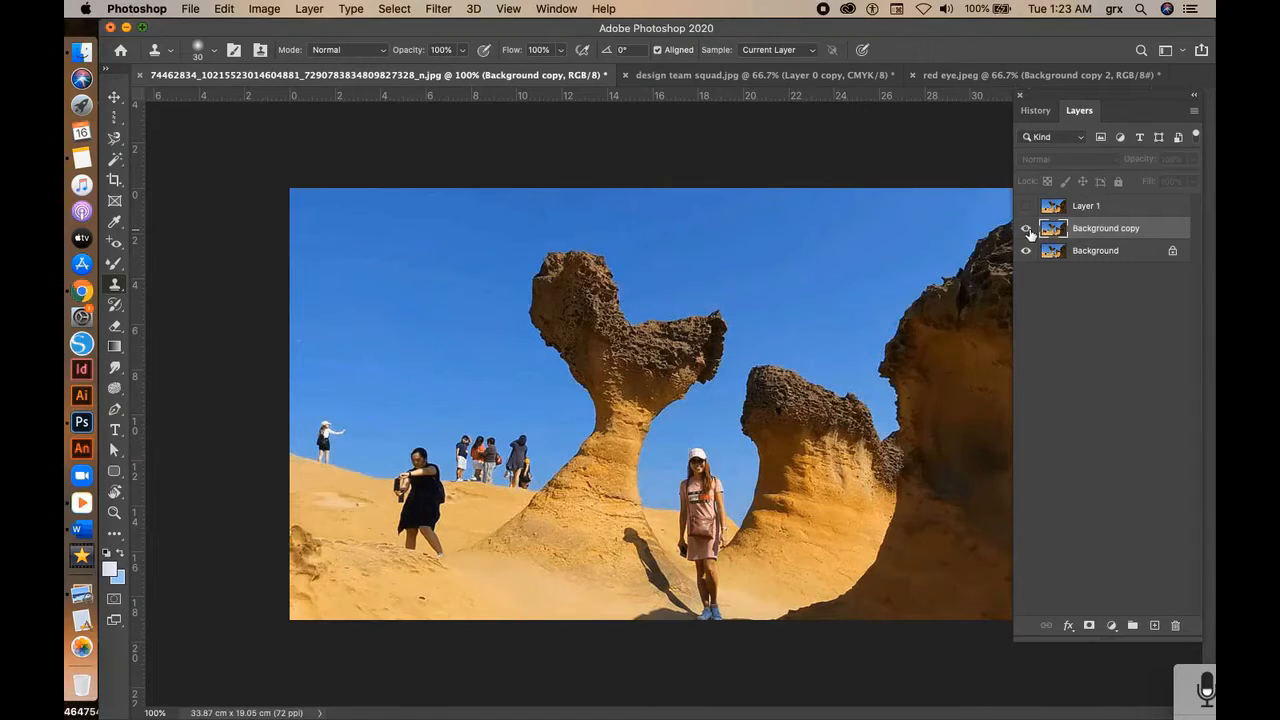
pyautogui.click(1025, 228)
# Step: Paint the dark leaf pattern across the sky on Background copy with the Pattern Stamp tool at 50 px
pyautogui.click(115, 284)
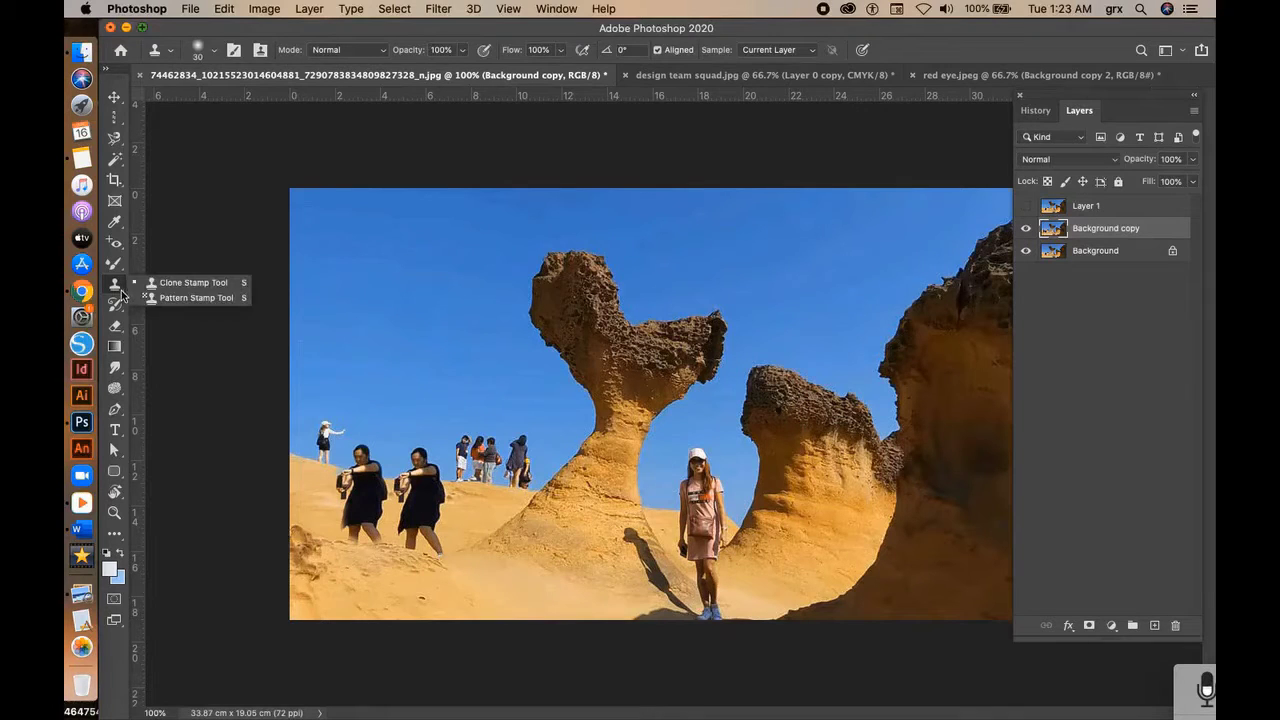
pyautogui.click(193, 298)
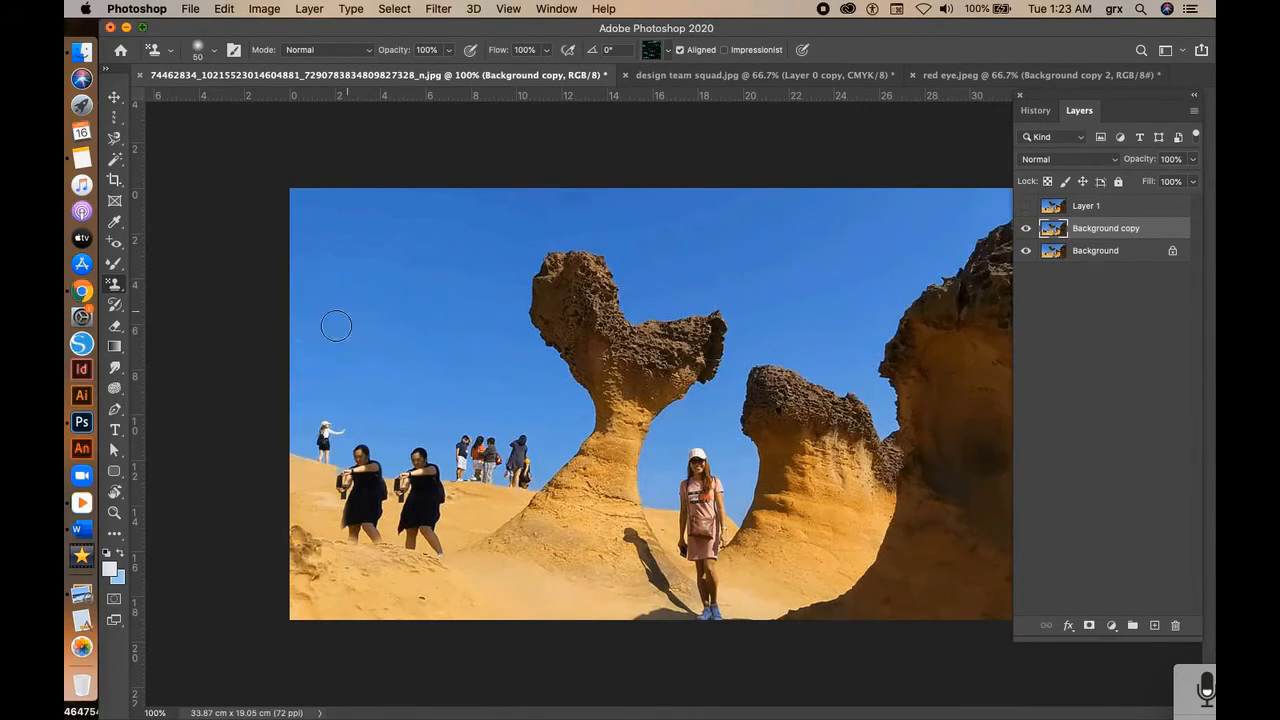
pyautogui.press('super+plus')
pyautogui.moveTo(306, 271); pyautogui.dragTo(558, 432)
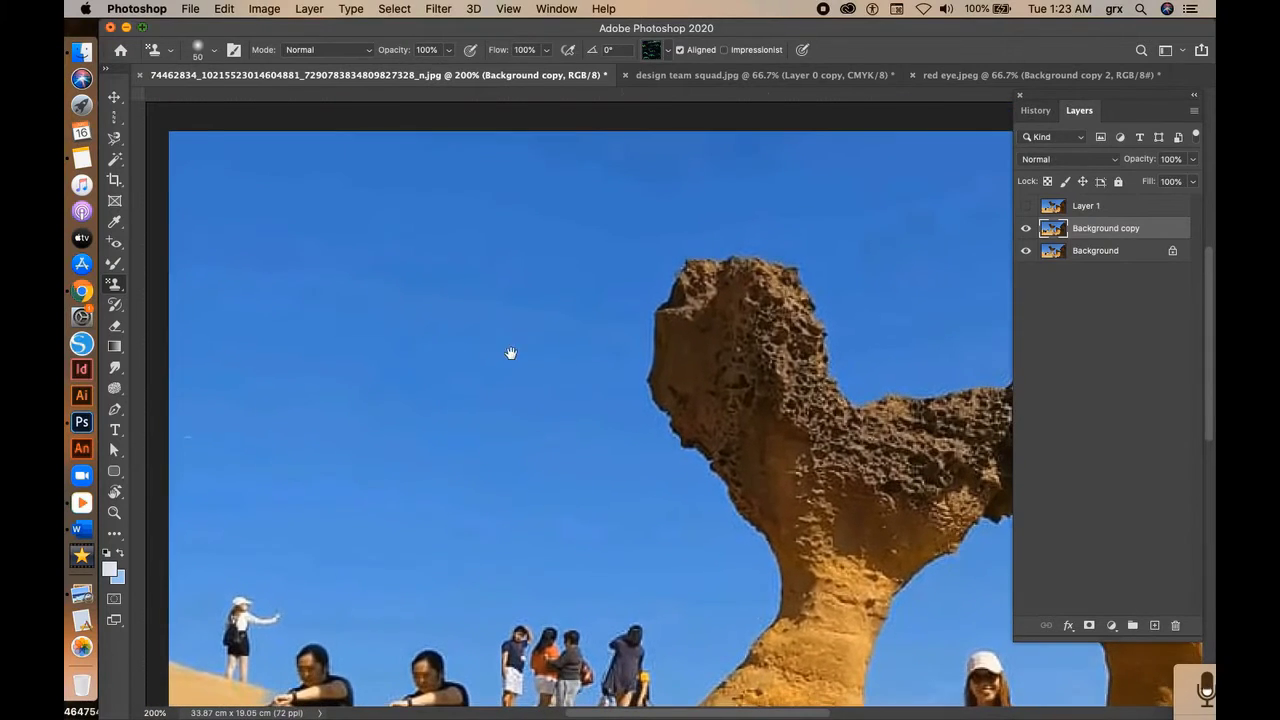
pyautogui.click(669, 53)
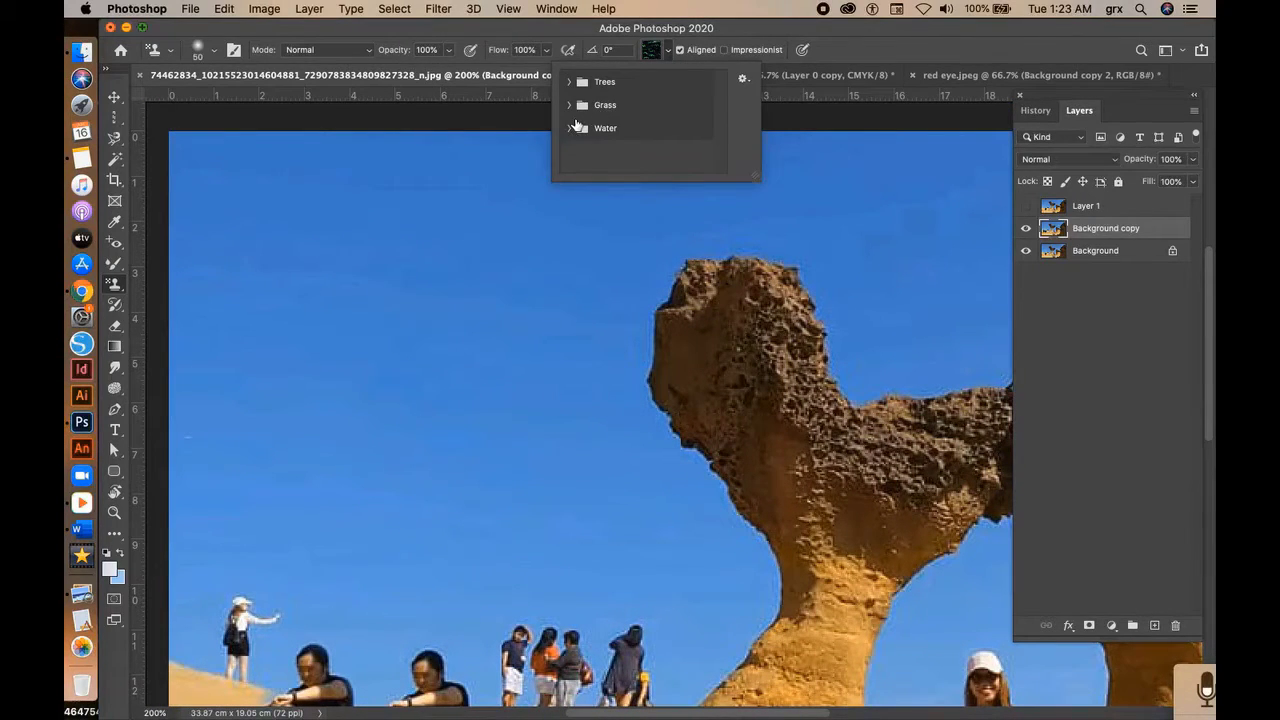
pyautogui.click(570, 128)
pyautogui.click(266, 214)
pyautogui.moveTo(266, 214)
pyautogui.mouseDown()
pyautogui.moveTo(350, 280)
pyautogui.moveTo(504, 294)
pyautogui.moveTo(323, 166)
pyautogui.moveTo(231, 225)
pyautogui.moveTo(202, 206)
pyautogui.moveTo(288, 465)
pyautogui.moveTo(251, 521)
pyautogui.moveTo(597, 527)
pyautogui.moveTo(467, 433)
pyautogui.moveTo(363, 172)
pyautogui.moveTo(410, 162)
pyautogui.moveTo(184, 282)
pyautogui.moveTo(769, 163)
pyautogui.moveTo(591, 300)
pyautogui.moveTo(482, 477)
pyautogui.moveTo(548, 405)
pyautogui.mouseUp()
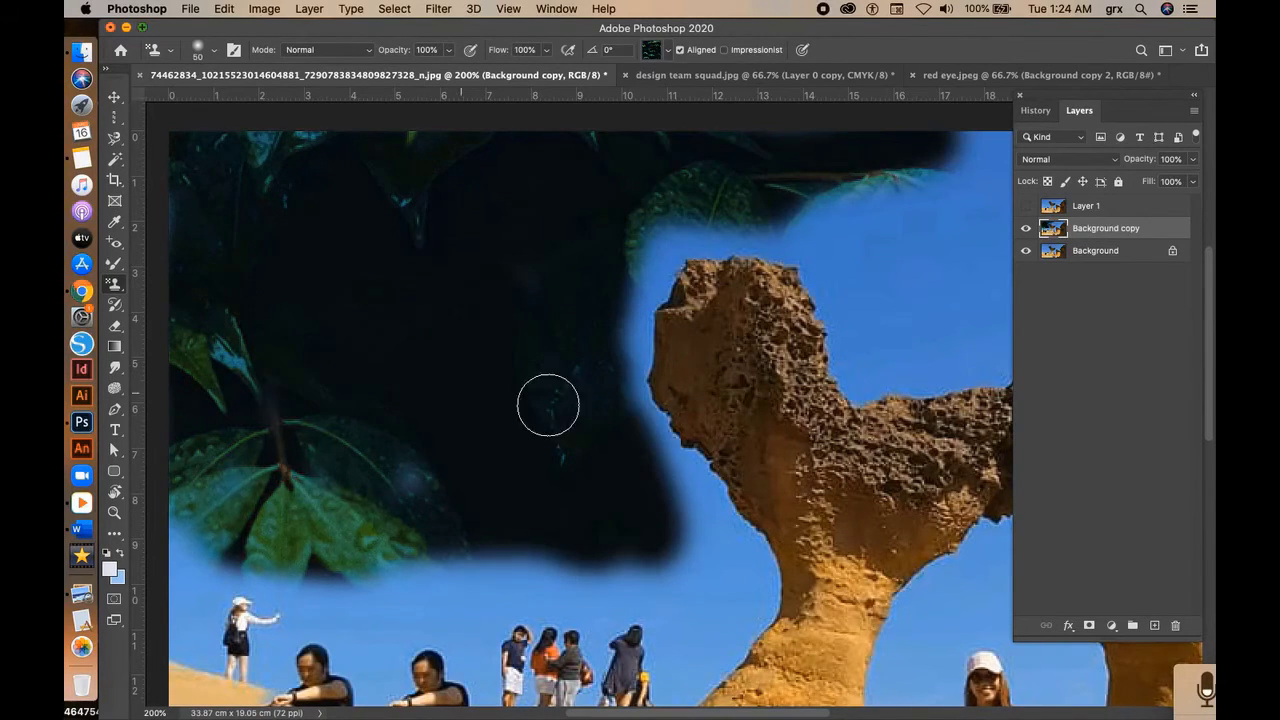
pyautogui.moveTo(633, 428); pyautogui.dragTo(571, 377)
pyautogui.press('super+minus')
pyautogui.moveTo(551, 217)
pyautogui.mouseDown()
pyautogui.moveTo(615, 229)
pyautogui.moveTo(638, 302)
pyautogui.moveTo(750, 234)
pyautogui.moveTo(827, 265)
pyautogui.moveTo(739, 292)
pyautogui.moveTo(870, 279)
pyautogui.moveTo(955, 191)
pyautogui.moveTo(903, 271)
pyautogui.moveTo(919, 232)
pyautogui.moveTo(1001, 200)
pyautogui.moveTo(933, 268)
pyautogui.moveTo(807, 325)
pyautogui.moveTo(617, 243)
pyautogui.moveTo(516, 276)
pyautogui.moveTo(519, 347)
pyautogui.moveTo(556, 416)
pyautogui.moveTo(400, 391)
pyautogui.moveTo(271, 452)
pyautogui.moveTo(319, 403)
pyautogui.moveTo(401, 430)
pyautogui.moveTo(575, 418)
pyautogui.mouseUp()
# Step: Try the Screen blend mode on Background copy, undo it, and lower the layer's opacity to 13%
pyautogui.click(1114, 160)
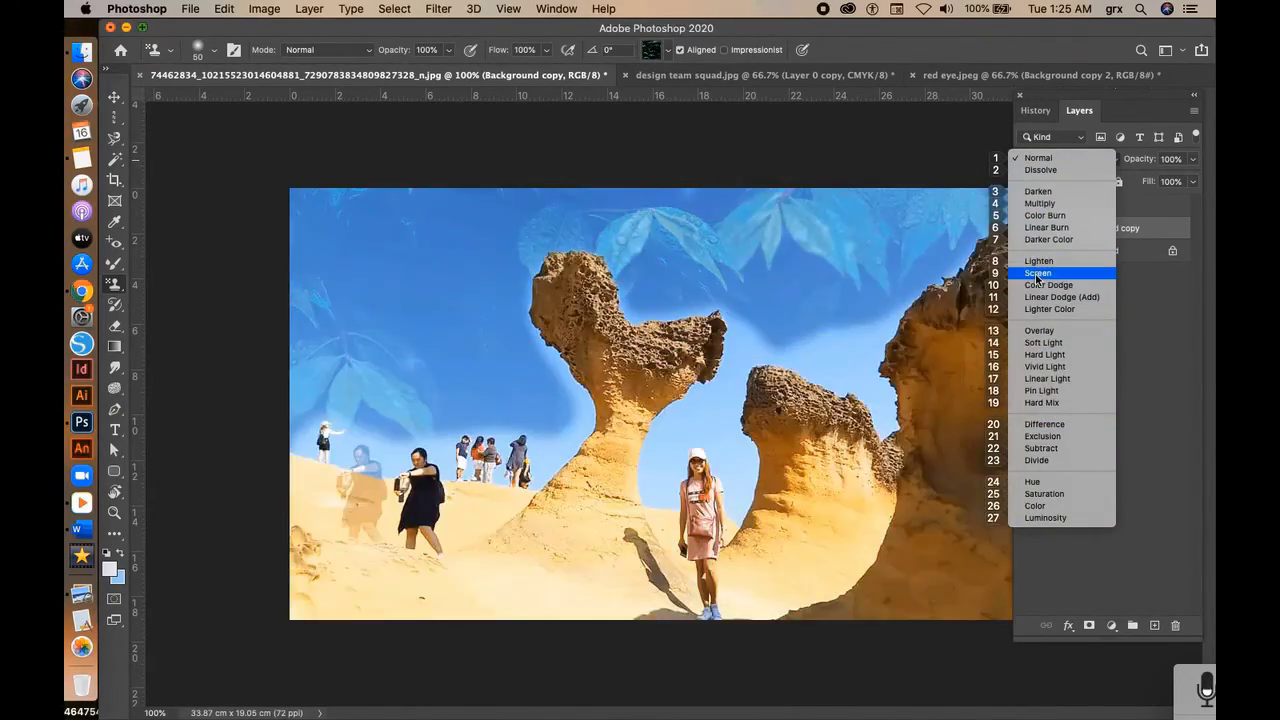
pyautogui.click(1037, 274)
pyautogui.press('super+z')
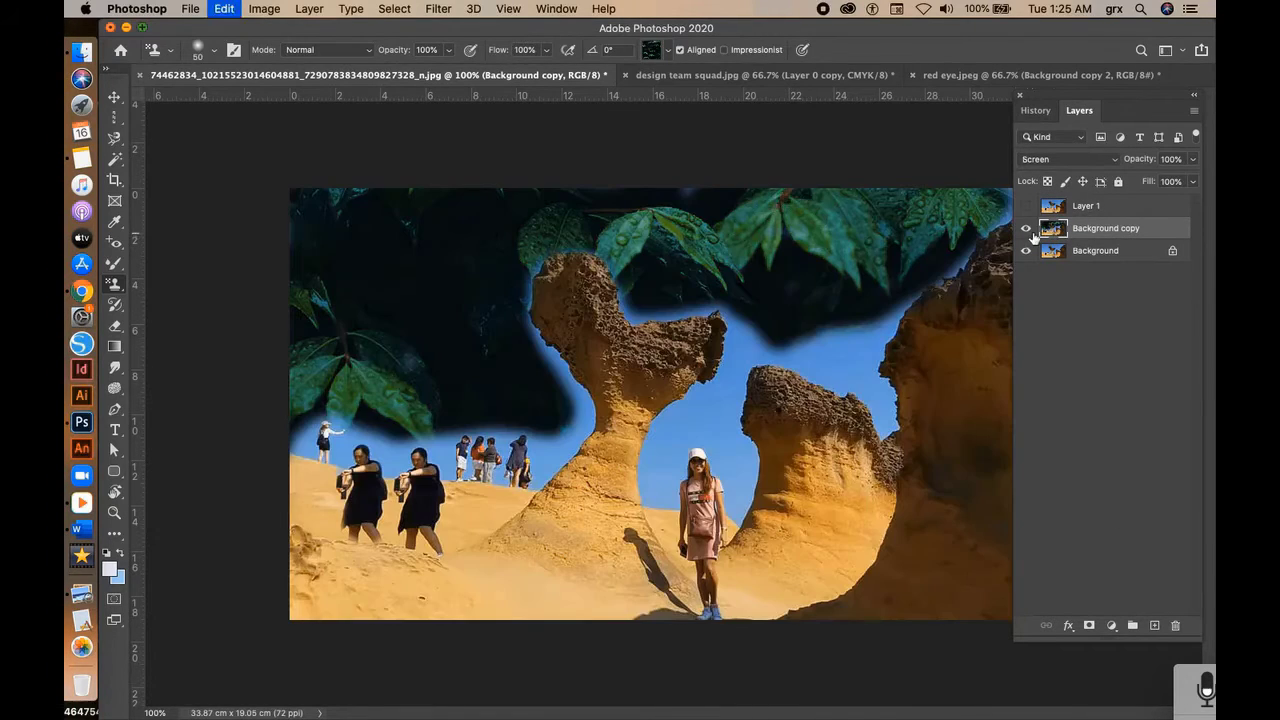
pyautogui.click(1192, 159)
pyautogui.moveTo(1194, 180); pyautogui.dragTo(1119, 183)
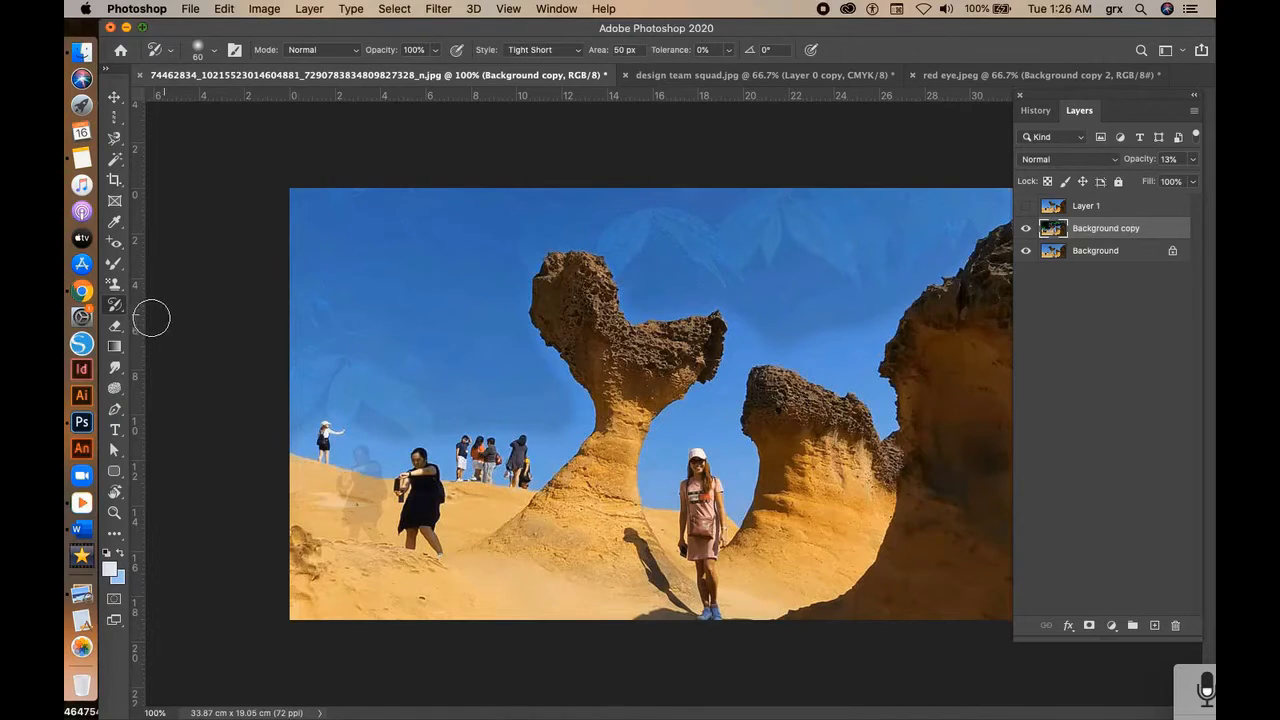
# Step: Paint over the sky and dune beside the mushroom-shaped rock with the History Brush at 70 px
pyautogui.rightClick(114, 305)
pyautogui.click(185, 300)
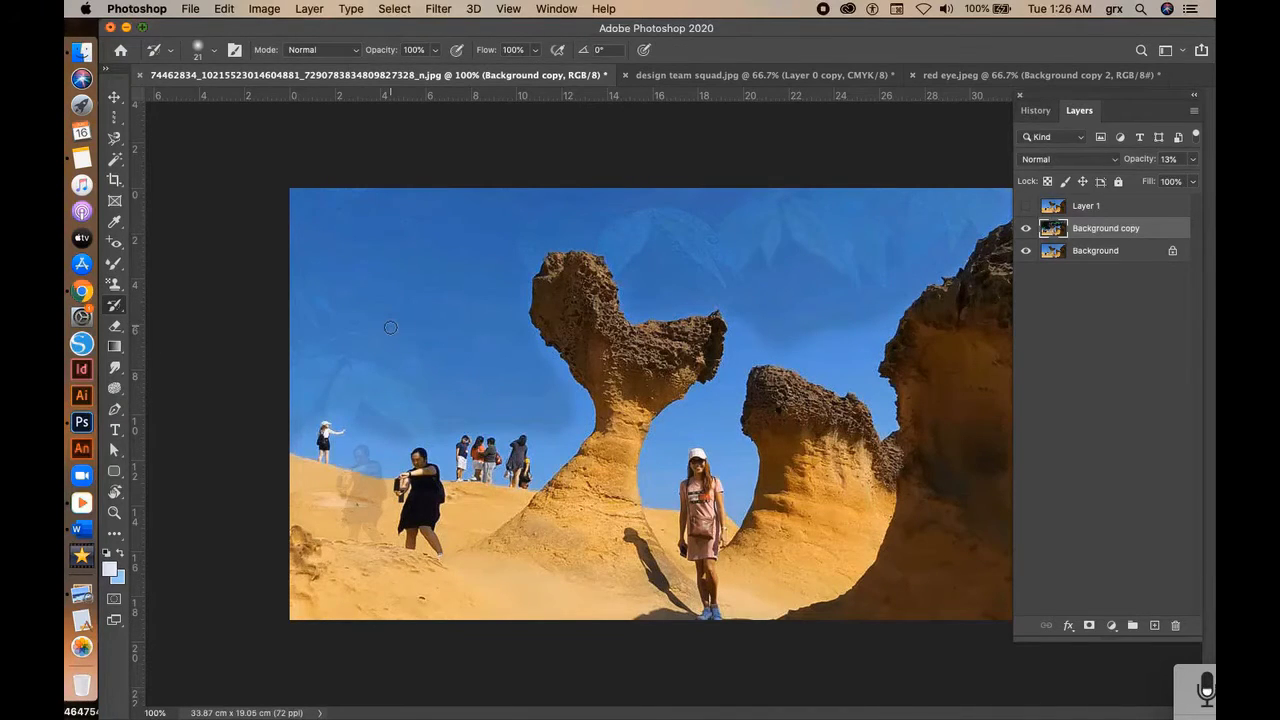
pyautogui.press(']')
pyautogui.press(']')
pyautogui.press(']')
pyautogui.press(']')
pyautogui.press(']')
pyautogui.press(']')
pyautogui.press(']')
pyautogui.press(']')
pyautogui.press(']')
pyautogui.press(']')
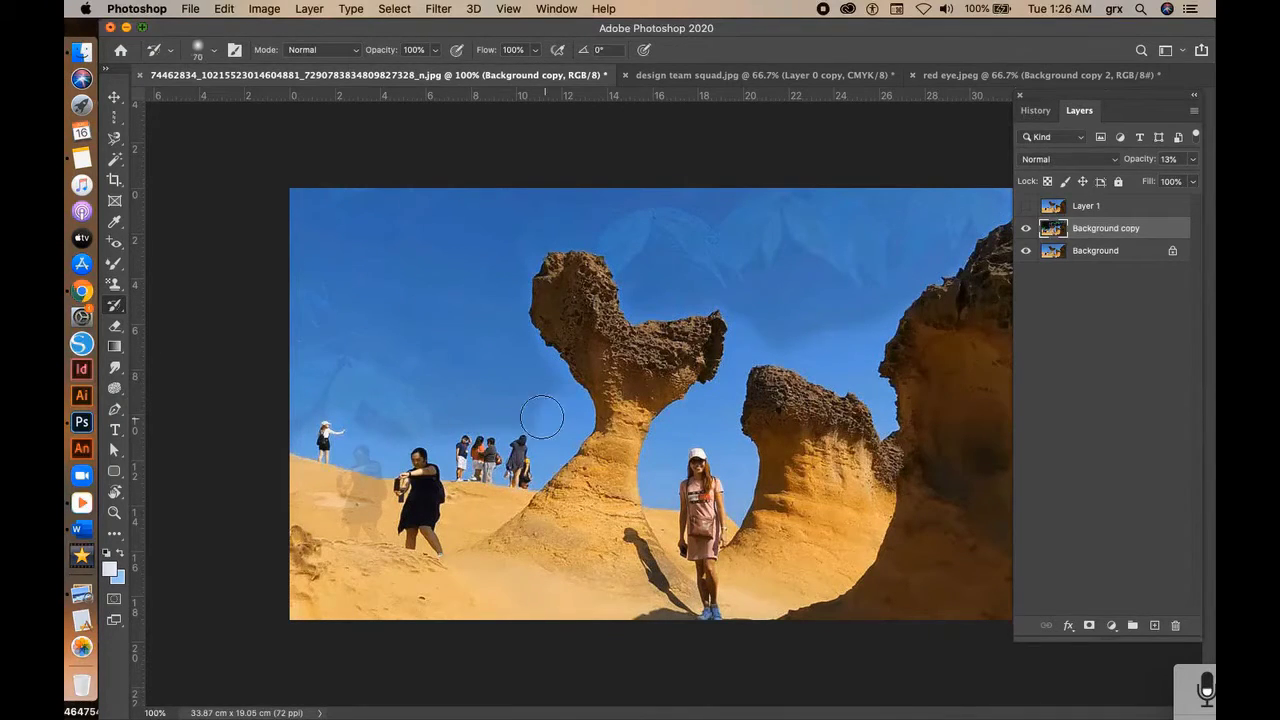
pyautogui.moveTo(543, 420)
pyautogui.mouseDown()
pyautogui.moveTo(469, 390)
pyautogui.moveTo(308, 377)
pyautogui.moveTo(283, 197)
pyautogui.moveTo(926, 280)
pyautogui.moveTo(490, 184)
pyautogui.moveTo(327, 235)
pyautogui.moveTo(363, 421)
pyautogui.moveTo(349, 506)
pyautogui.moveTo(573, 277)
pyautogui.moveTo(290, 479)
pyautogui.moveTo(557, 512)
pyautogui.mouseUp()
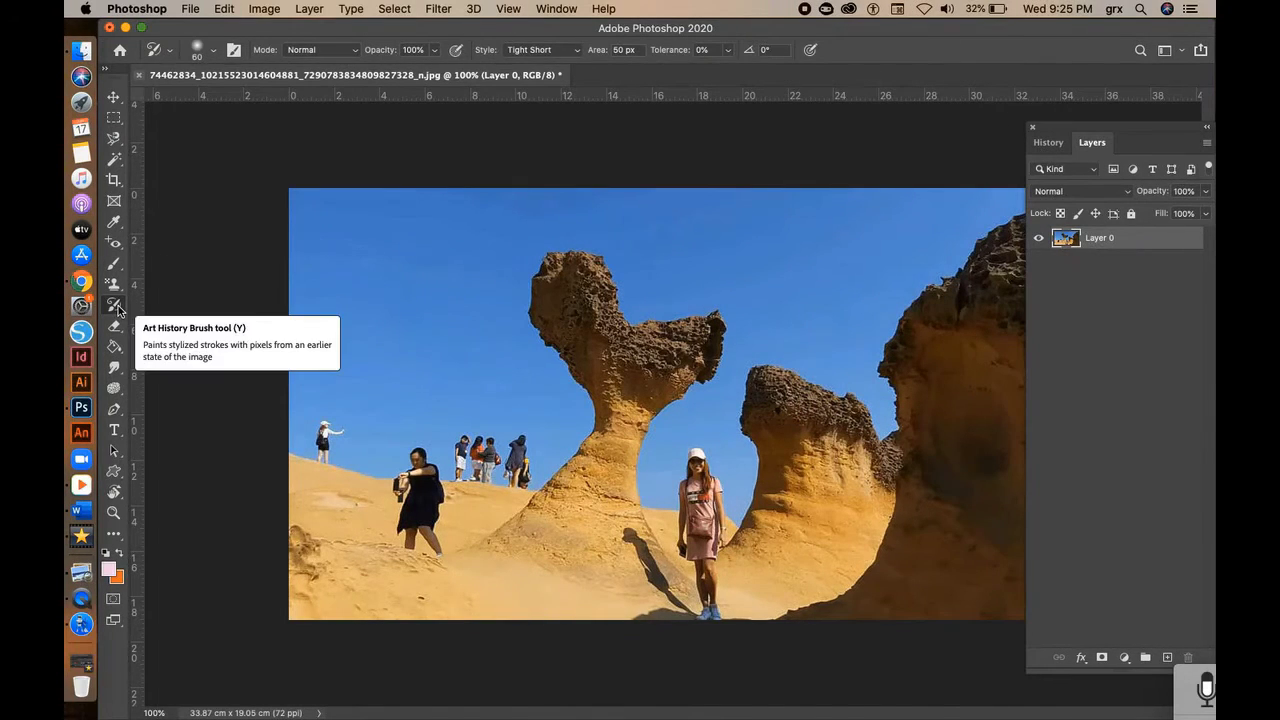
# Step: Paint blurred, smoky strokes over the rock formations and sand on Layer 0 with the Art History Brush at 25 px
pyautogui.click(118, 310)
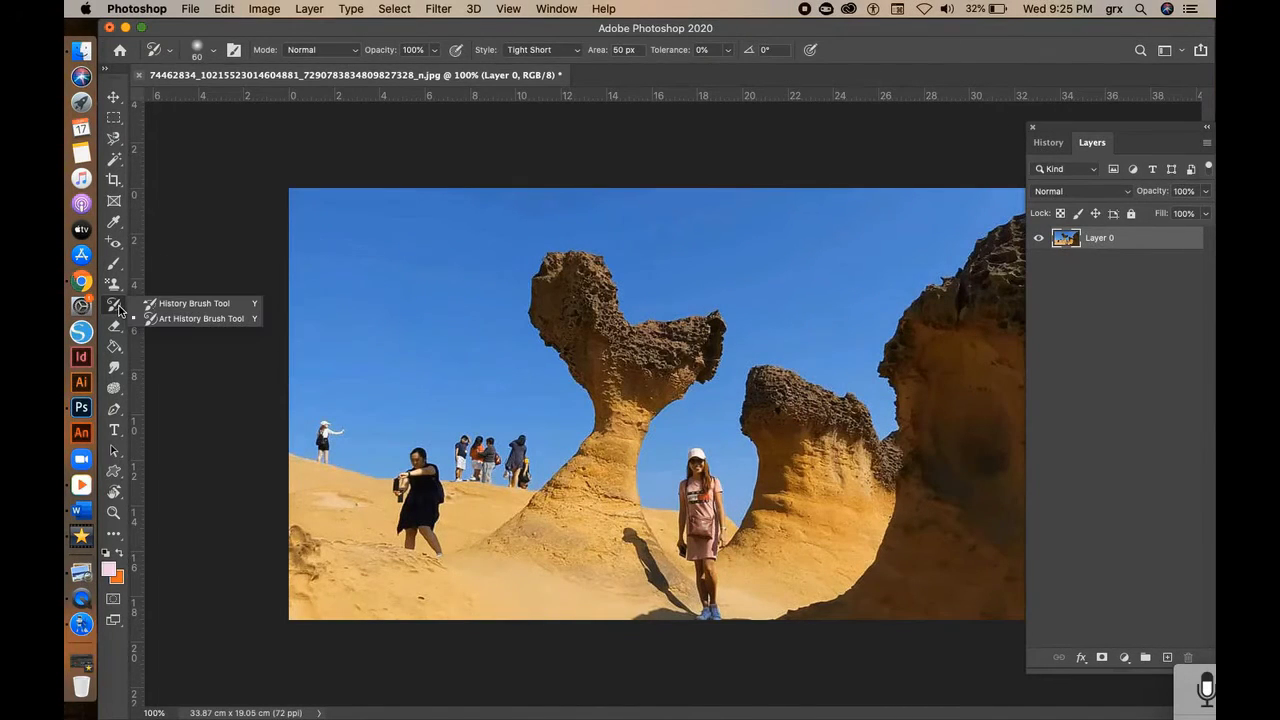
pyautogui.click(194, 322)
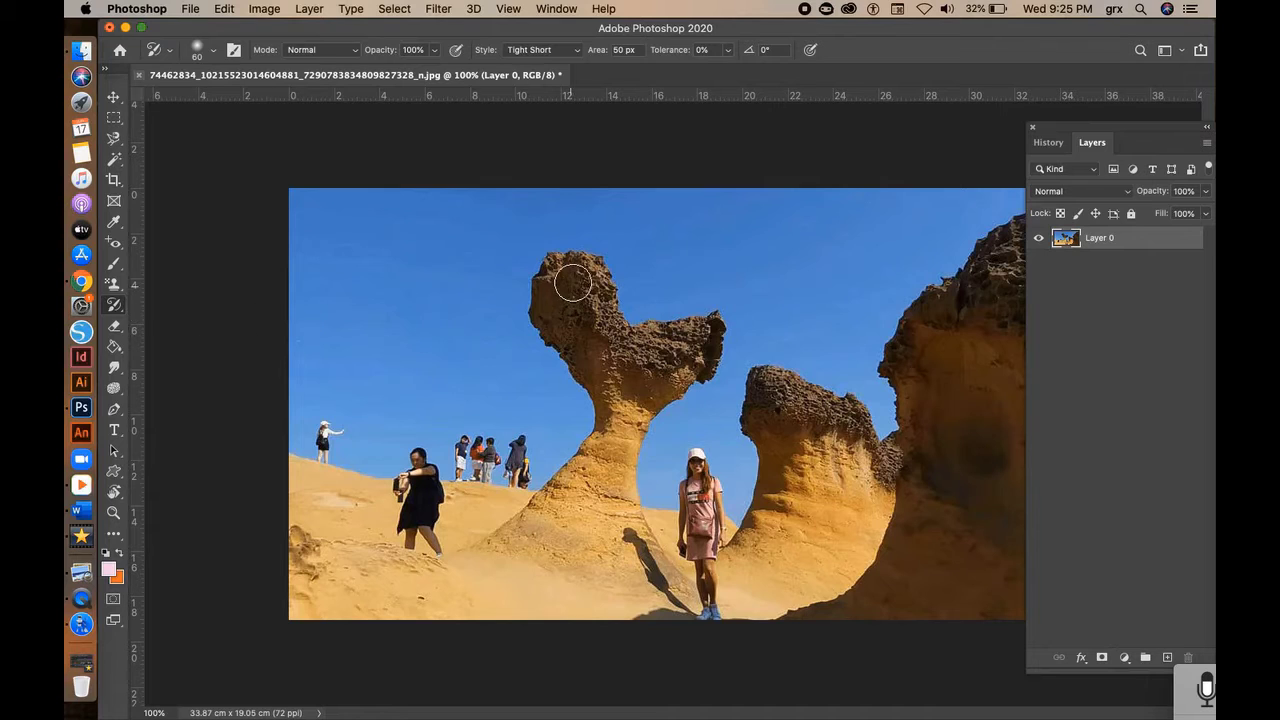
pyautogui.click(574, 273)
pyautogui.press('super+z')
pyautogui.press('[')
pyautogui.press('[')
pyautogui.press('[')
pyautogui.press('[')
pyautogui.press('[')
pyautogui.press('[')
pyautogui.moveTo(572, 275)
pyautogui.mouseDown()
pyautogui.moveTo(615, 352)
pyautogui.moveTo(680, 354)
pyautogui.moveTo(615, 440)
pyautogui.moveTo(630, 560)
pyautogui.moveTo(556, 320)
pyautogui.moveTo(900, 366)
pyautogui.moveTo(1006, 251)
pyautogui.moveTo(929, 480)
pyautogui.moveTo(837, 617)
pyautogui.moveTo(750, 540)
pyautogui.moveTo(815, 415)
pyautogui.moveTo(805, 600)
pyautogui.mouseUp()
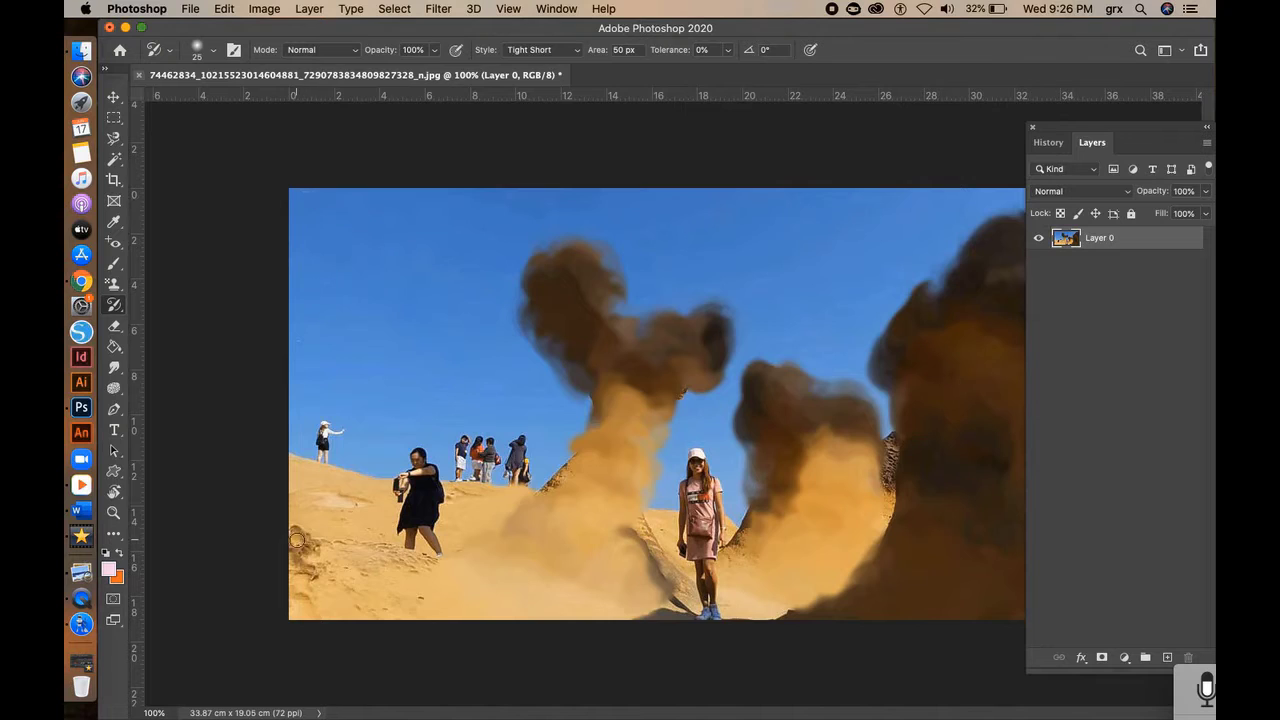
pyautogui.moveTo(297, 540)
pyautogui.mouseDown()
pyautogui.moveTo(365, 576)
pyautogui.moveTo(498, 605)
pyautogui.moveTo(488, 623)
pyautogui.moveTo(643, 581)
pyautogui.moveTo(627, 551)
pyautogui.moveTo(648, 594)
pyautogui.moveTo(699, 629)
pyautogui.moveTo(760, 553)
pyautogui.moveTo(802, 461)
pyautogui.mouseUp()
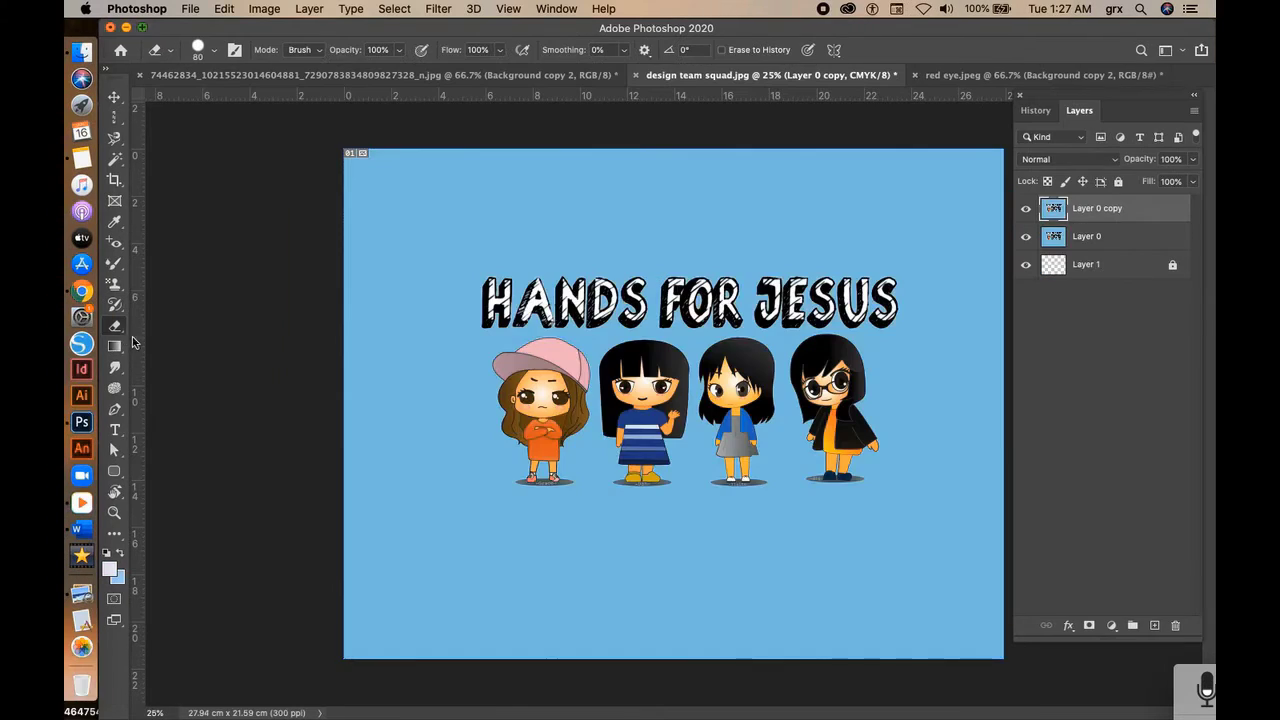
# Step: With Layer 0 hidden, erase across the HANDS FOR lettering on Layer 0 copy using the 80 px Eraser, and undo it
pyautogui.rightClick(114, 325)
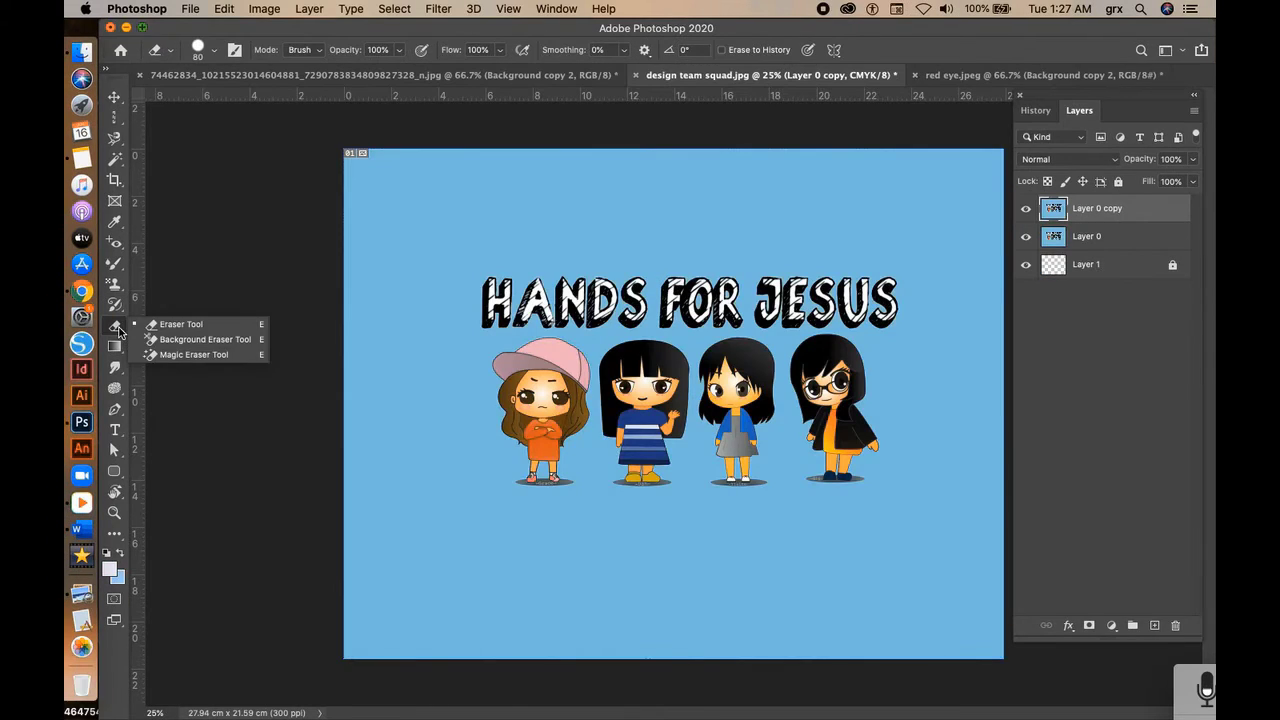
pyautogui.click(185, 322)
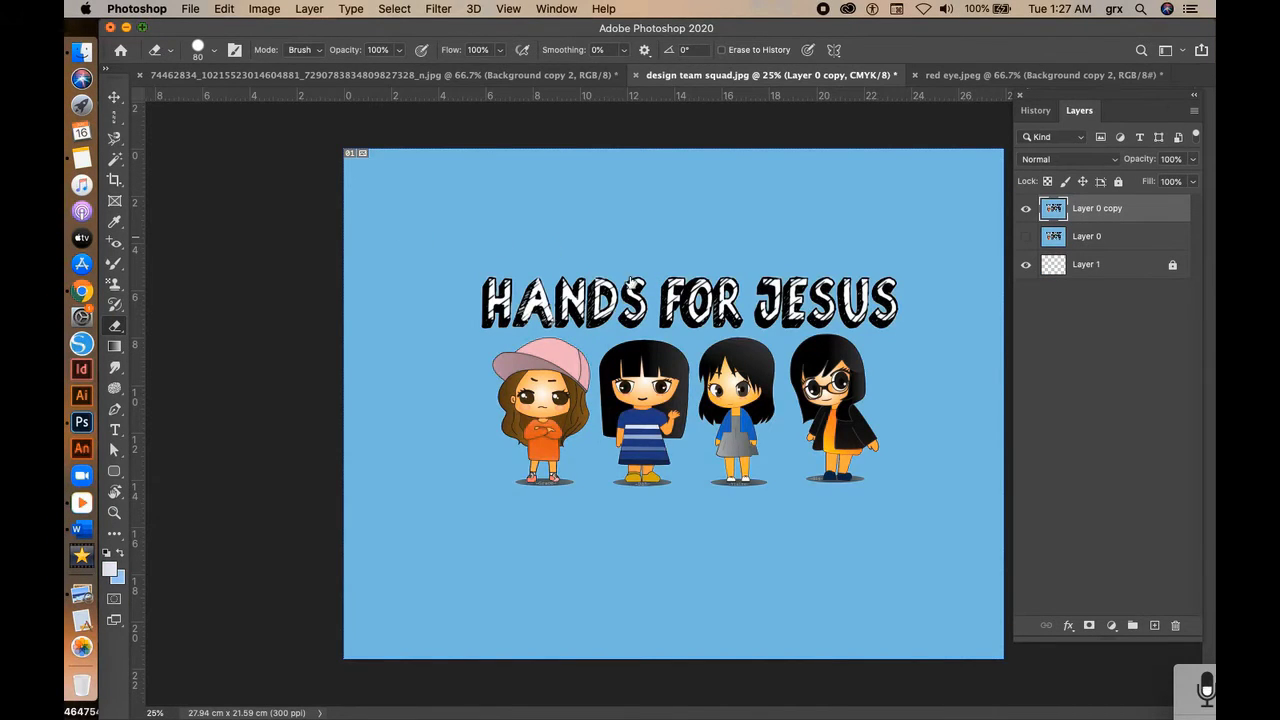
pyautogui.moveTo(495, 280)
pyautogui.mouseDown()
pyautogui.moveTo(493, 310)
pyautogui.moveTo(550, 292)
pyautogui.moveTo(690, 305)
pyautogui.mouseUp()
pyautogui.press('super+z')
pyautogui.press('super+z')
# Step: Erase the blue background around the pink cap's brim with the Background Eraser at 125 px, and undo it
pyautogui.rightClick(114, 325)
pyautogui.click(175, 343)
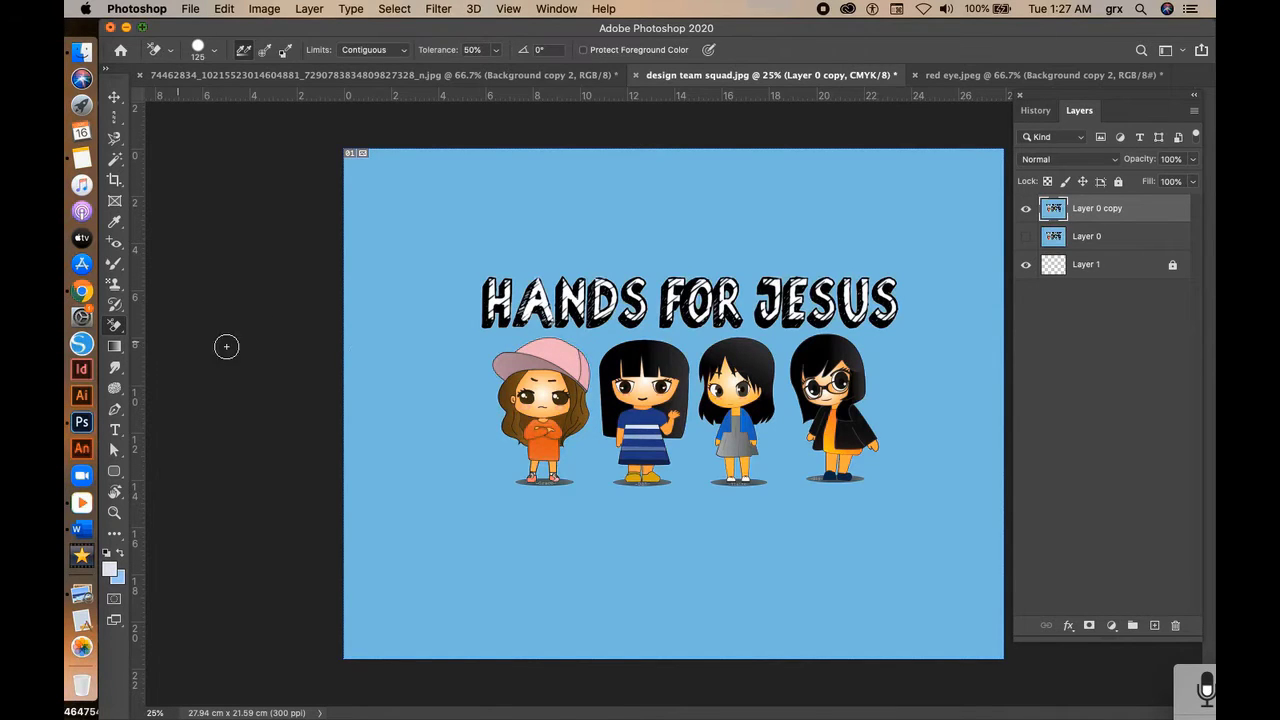
pyautogui.press('super+plus')
pyautogui.press('super+plus')
pyautogui.press('super+plus')
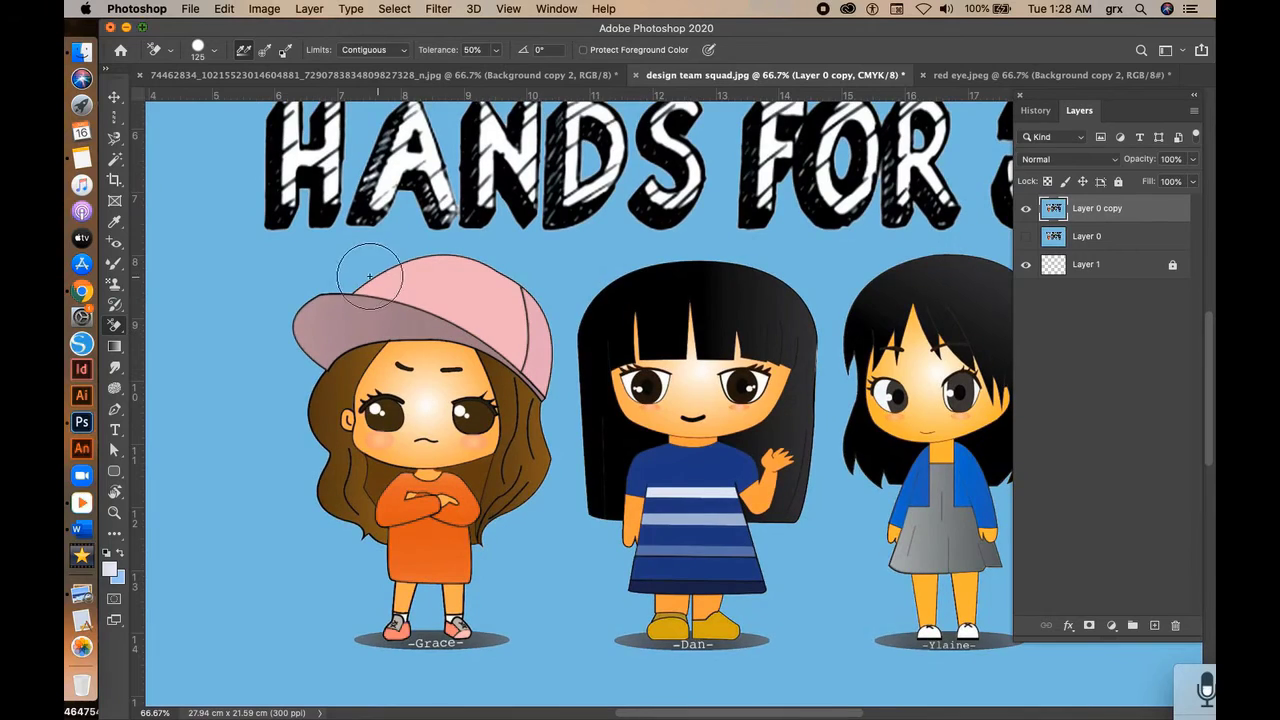
pyautogui.moveTo(366, 273)
pyautogui.mouseDown()
pyautogui.moveTo(360, 262)
pyautogui.moveTo(405, 242)
pyautogui.moveTo(292, 288)
pyautogui.moveTo(300, 326)
pyautogui.moveTo(353, 325)
pyautogui.moveTo(288, 352)
pyautogui.mouseUp()
pyautogui.press('super+z')
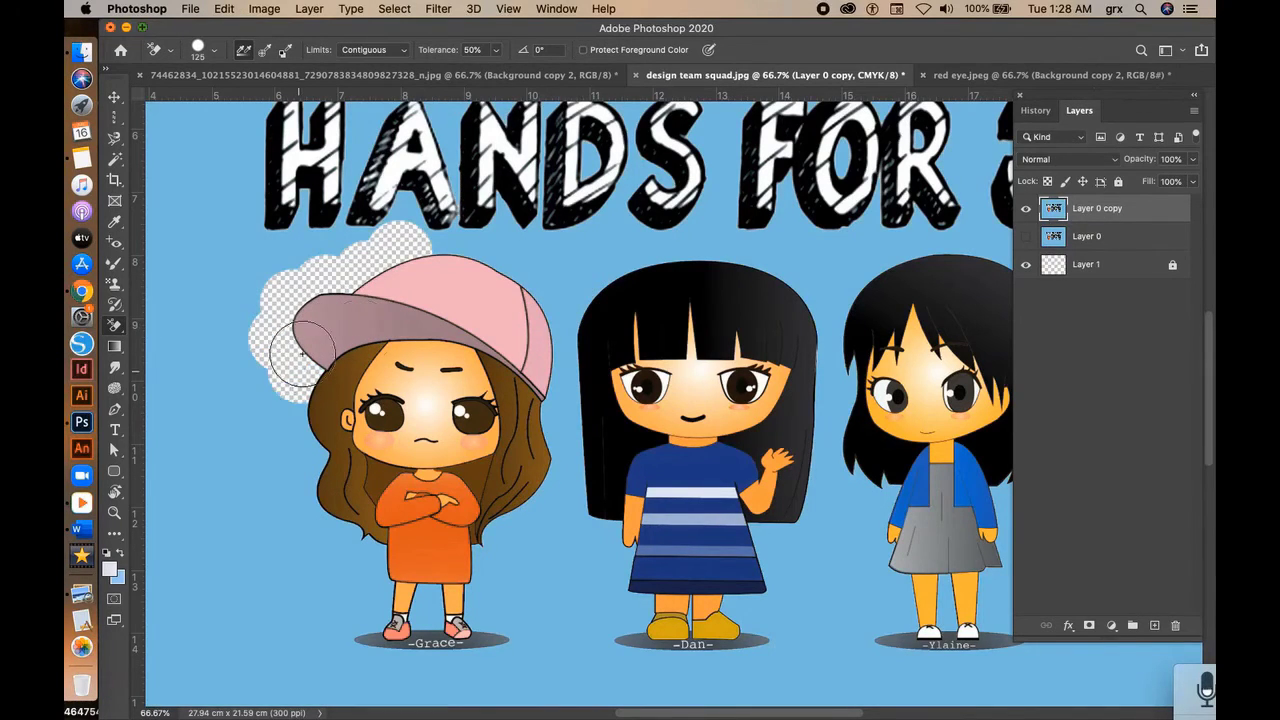
pyautogui.press('super+z')
pyautogui.press('super+z')
pyautogui.press('super+z')
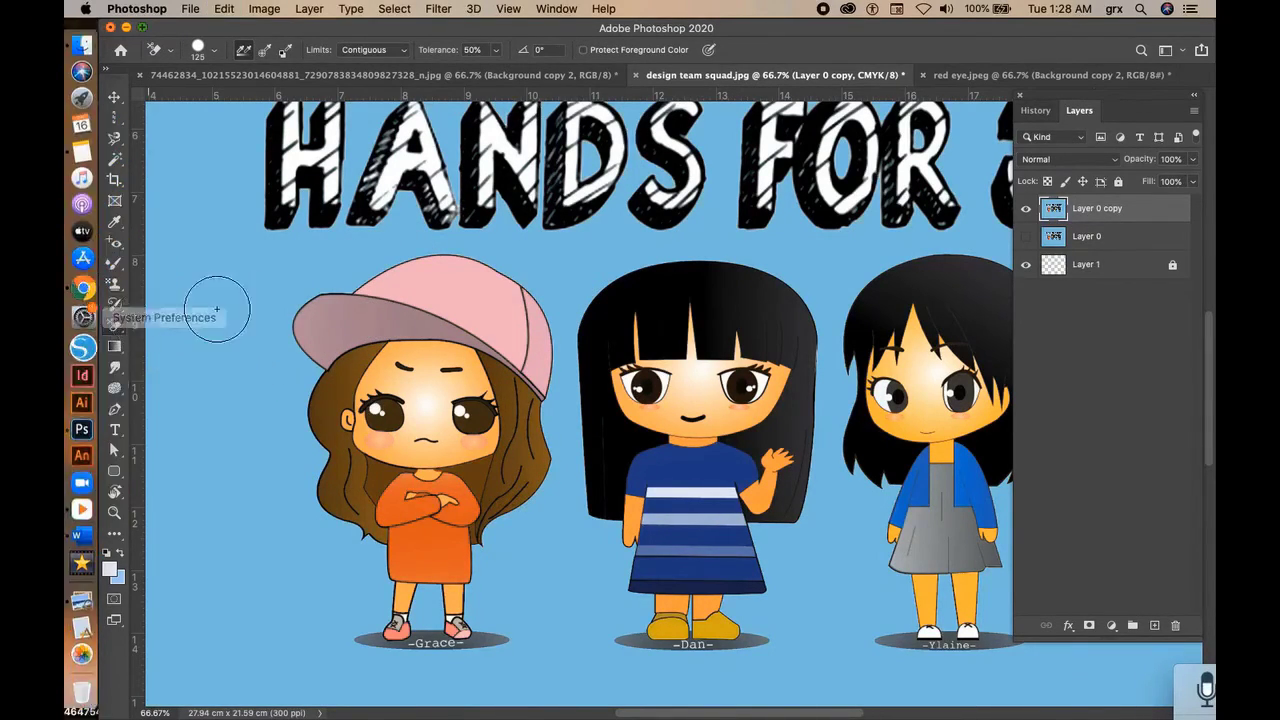
# Step: Erase the pink cap's colour areas and the facial skin of the girl in orange with the Magic Eraser
pyautogui.rightClick(116, 326)
pyautogui.click(162, 355)
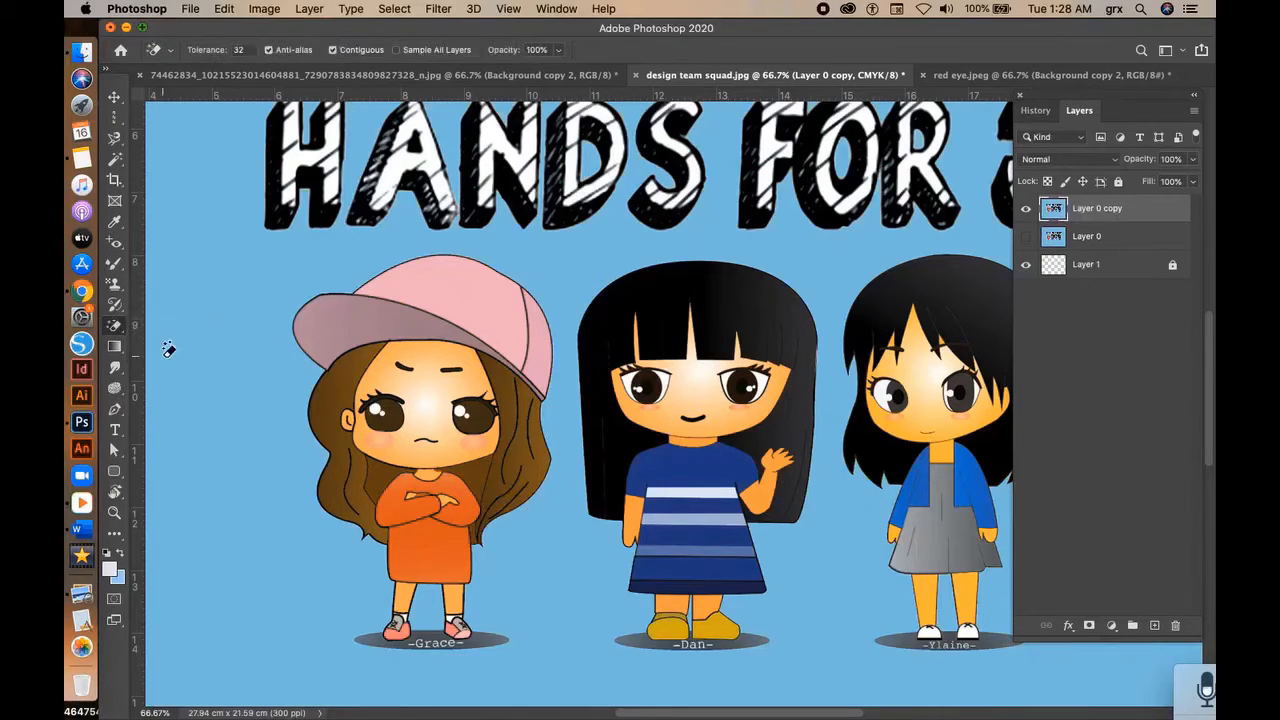
pyautogui.click(465, 312)
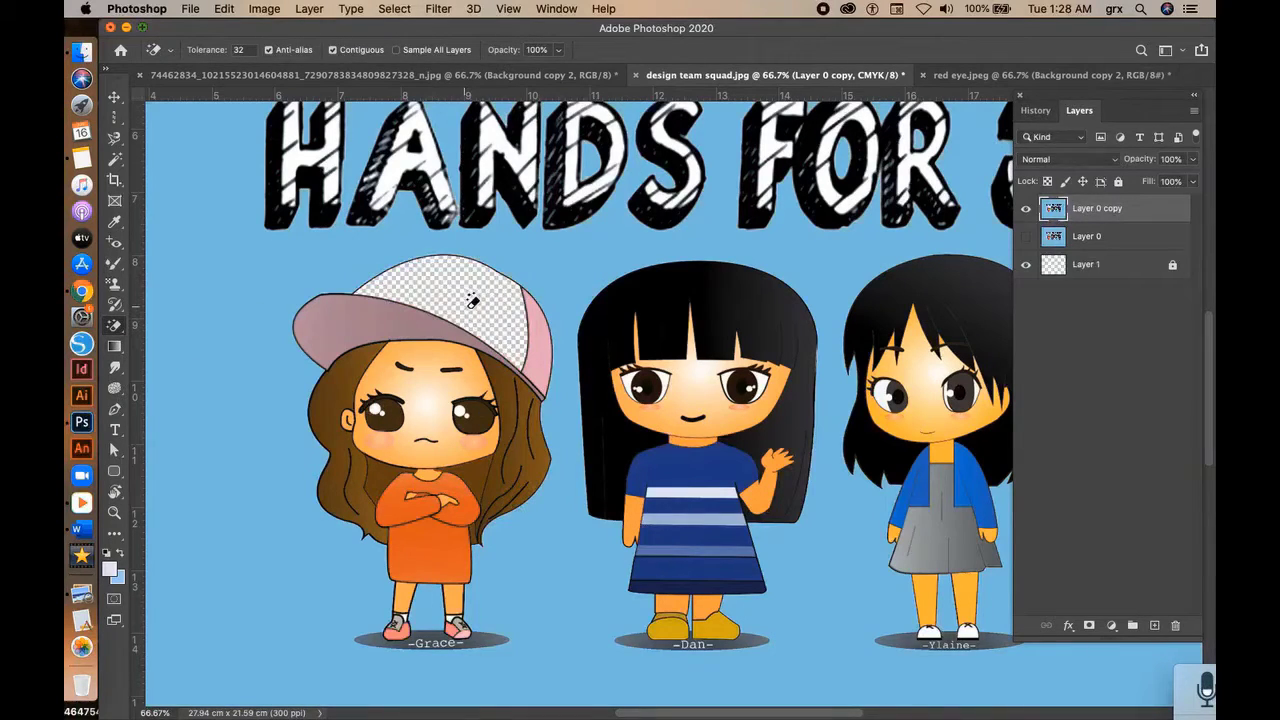
pyautogui.click(400, 328)
pyautogui.click(543, 348)
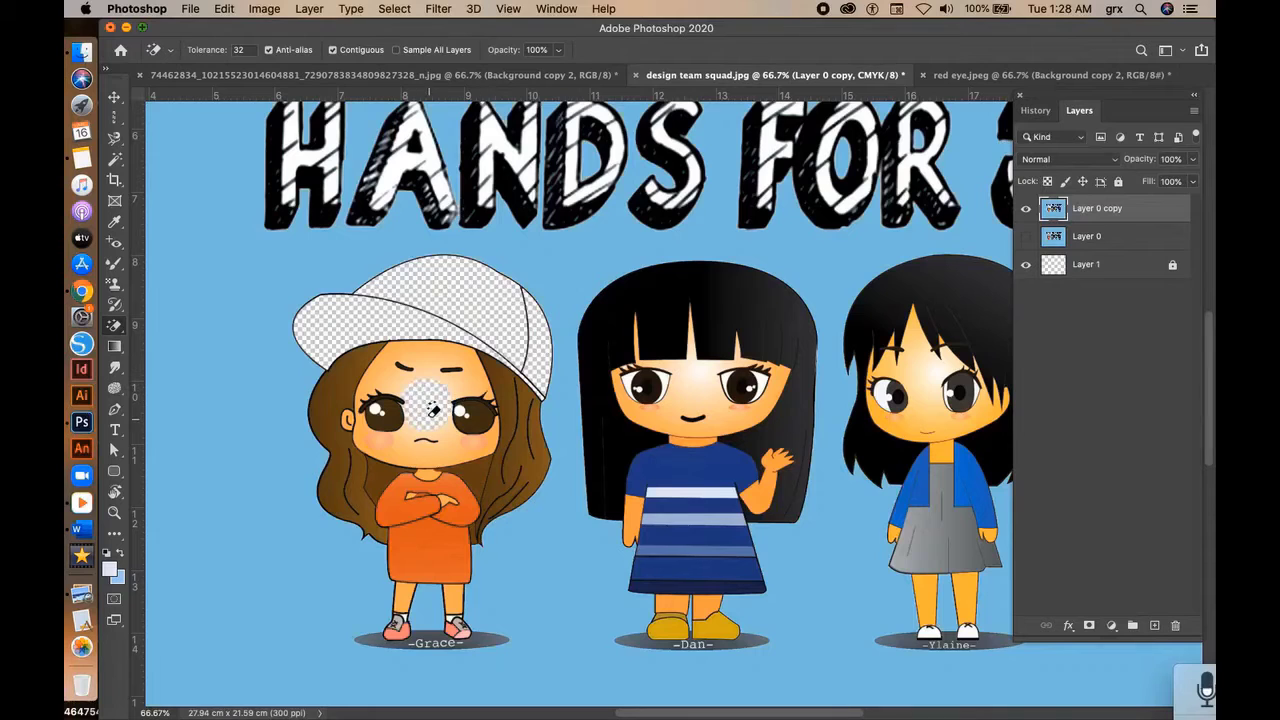
pyautogui.click(447, 362)
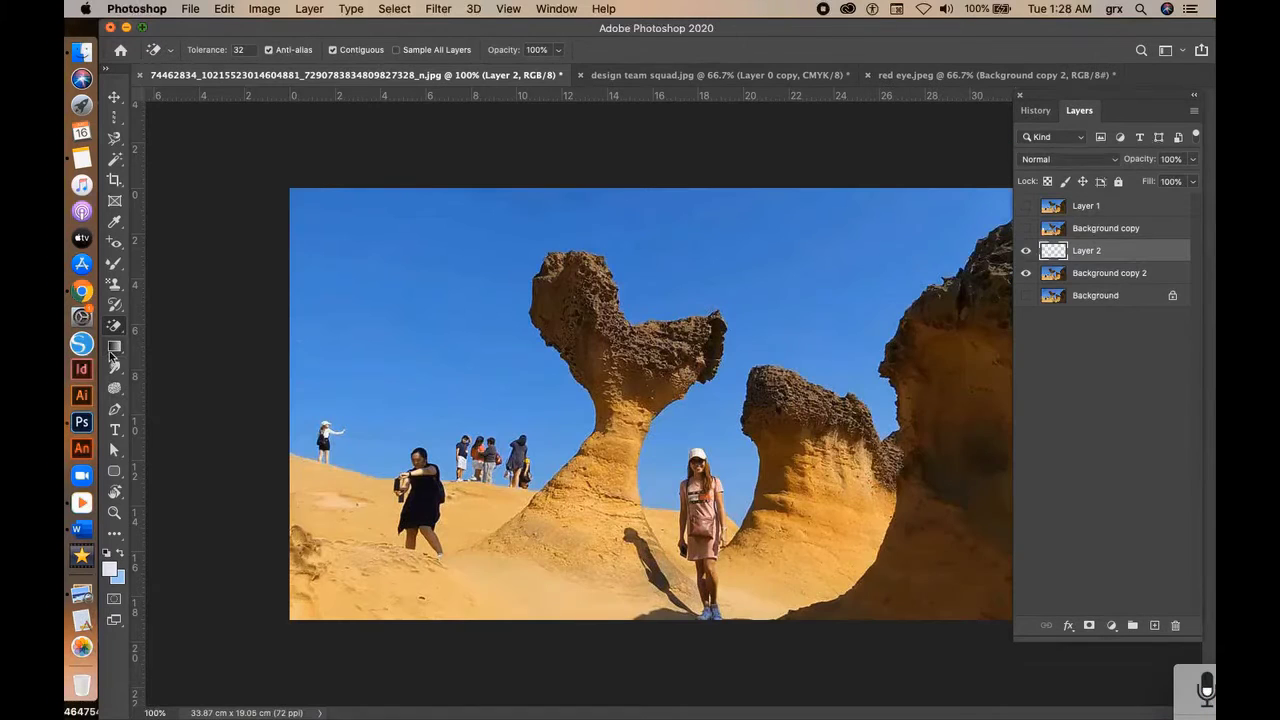
# Step: Choose the Gradient tool for Layer 2 of the desert photo and set the foreground colour to near-black
pyautogui.click(114, 346)
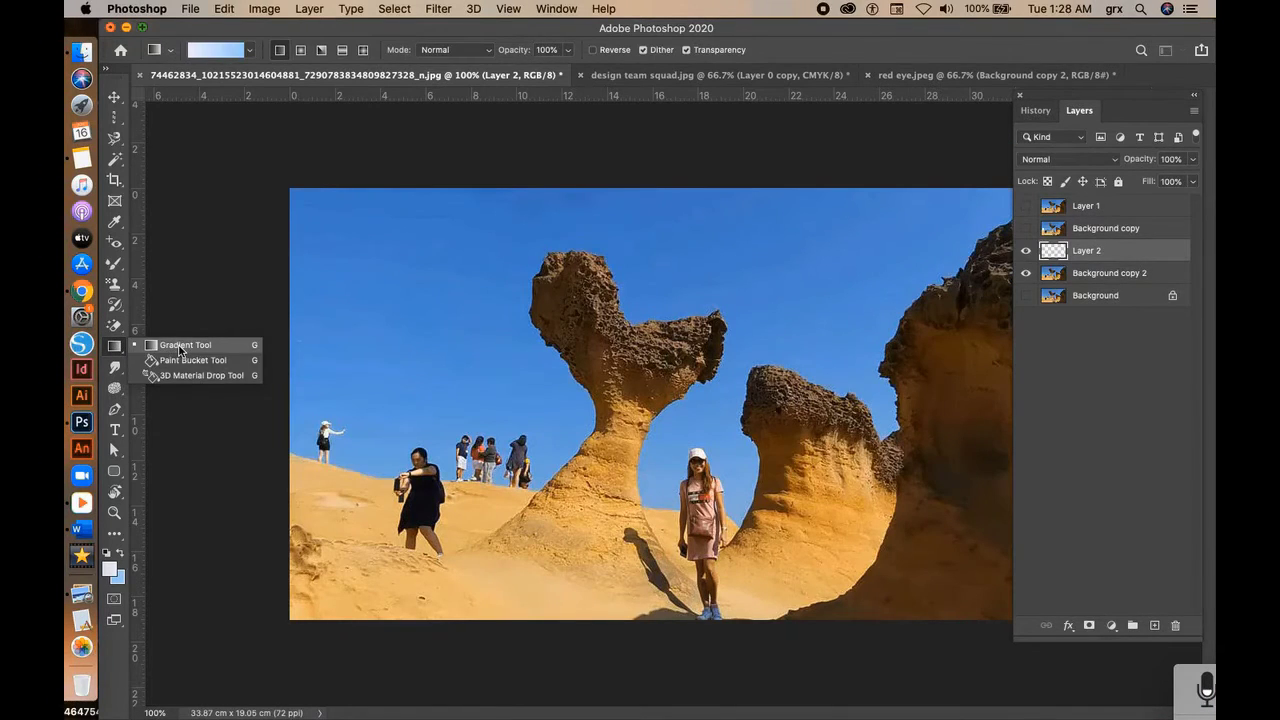
pyautogui.click(179, 346)
pyautogui.click(170, 50)
pyautogui.click(250, 50)
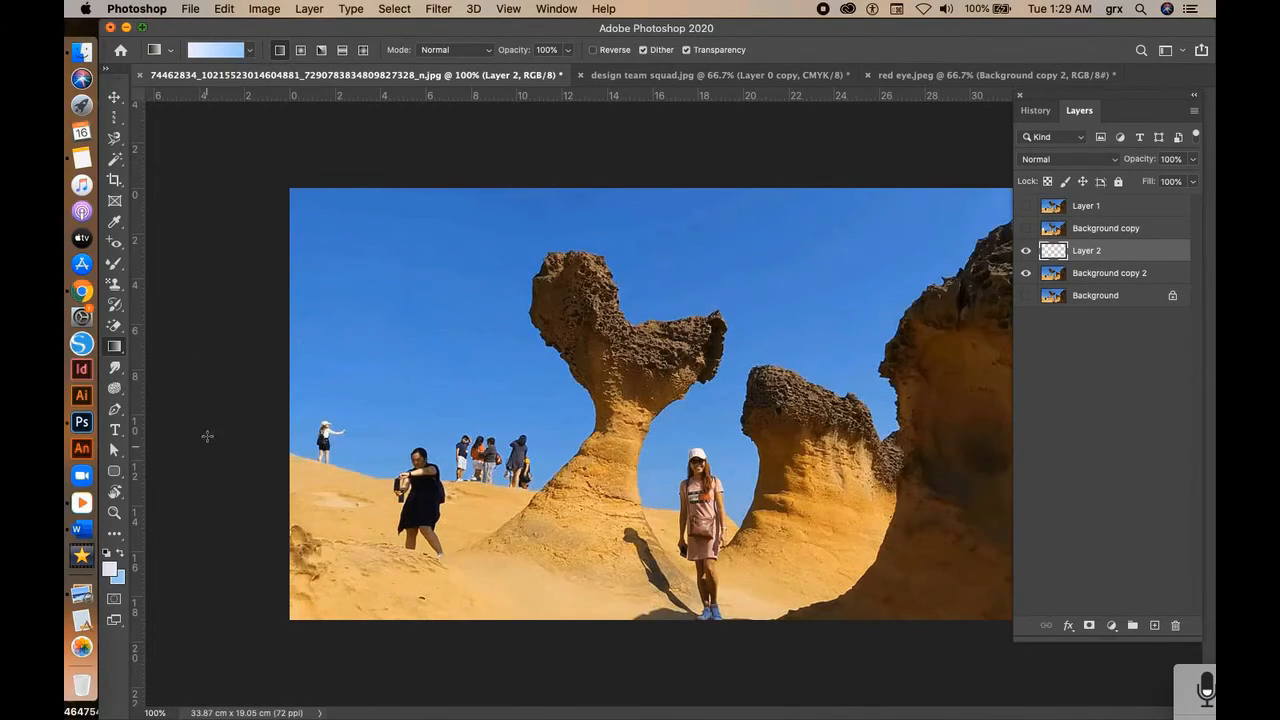
pyautogui.click(109, 571)
pyautogui.click(463, 426)
pyautogui.click(836, 247)
# Step: Set the background colour to a bright, saturated orange
pyautogui.click(119, 578)
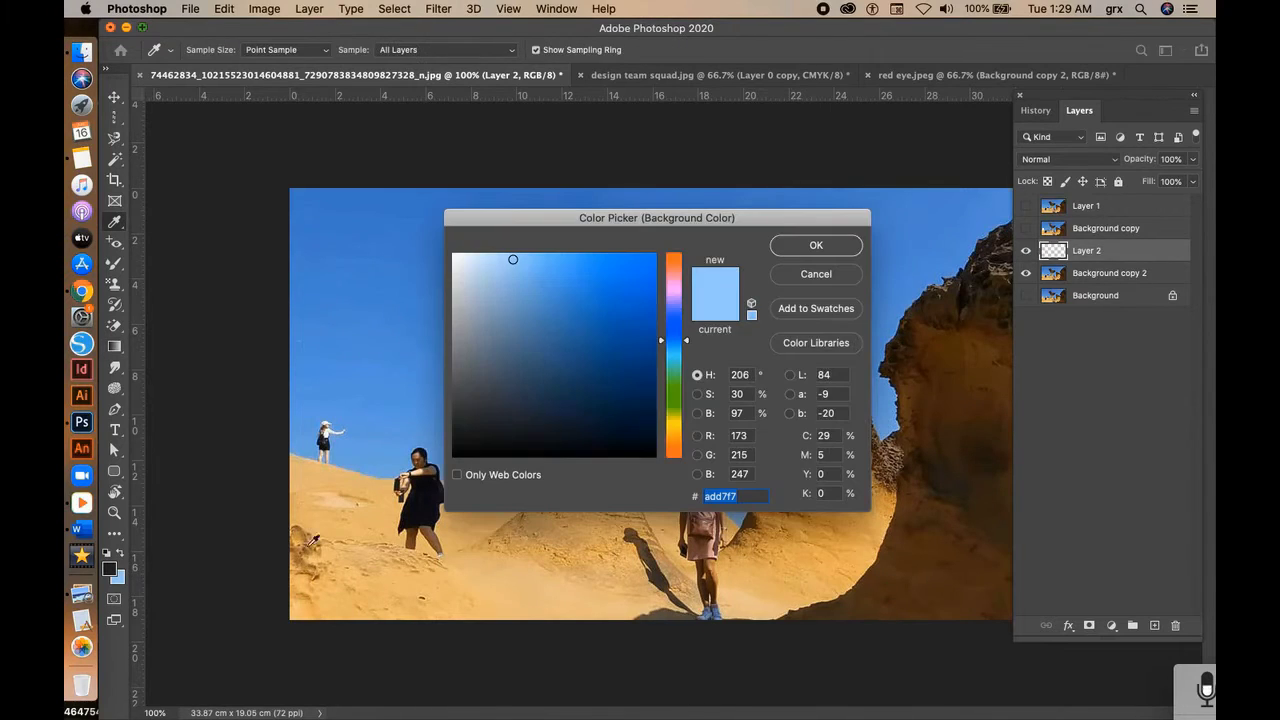
pyautogui.click(673, 440)
pyautogui.click(641, 259)
pyautogui.click(816, 245)
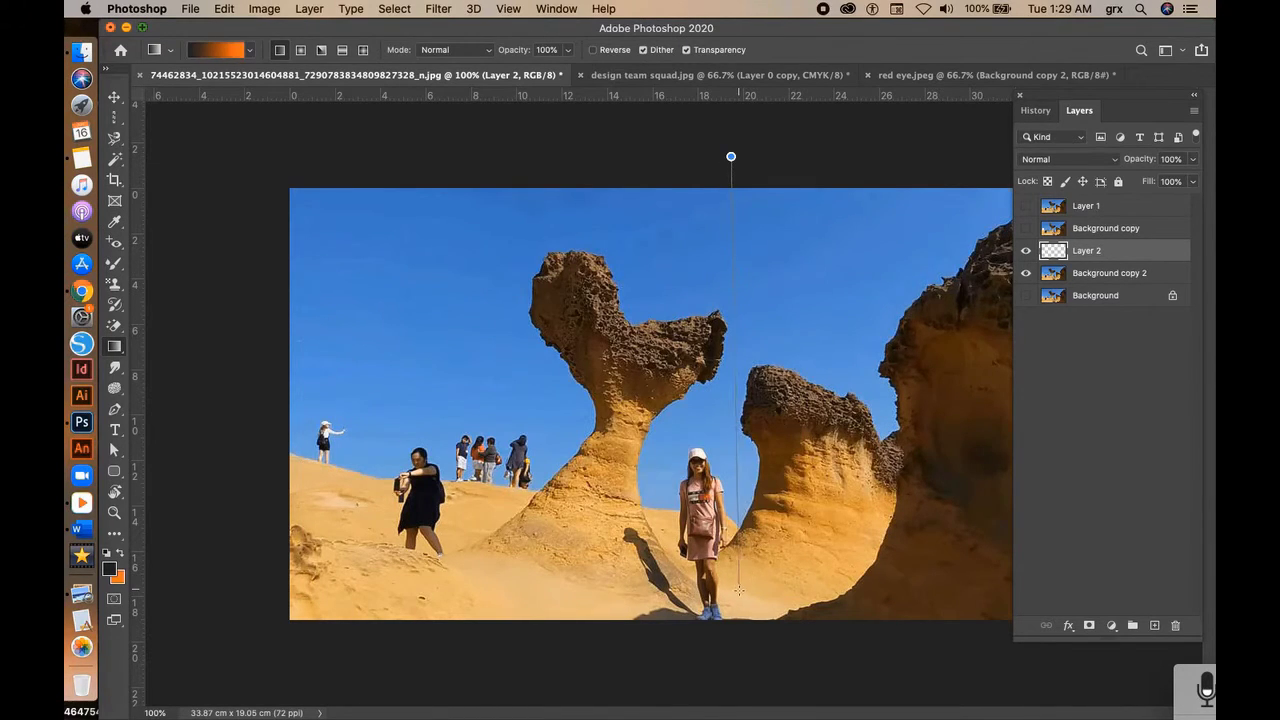
# Step: Fill Layer 2 with a vertical near-black to orange gradient and lower the layer's opacity to 25%
pyautogui.moveTo(739, 590); pyautogui.dragTo(740, 583)
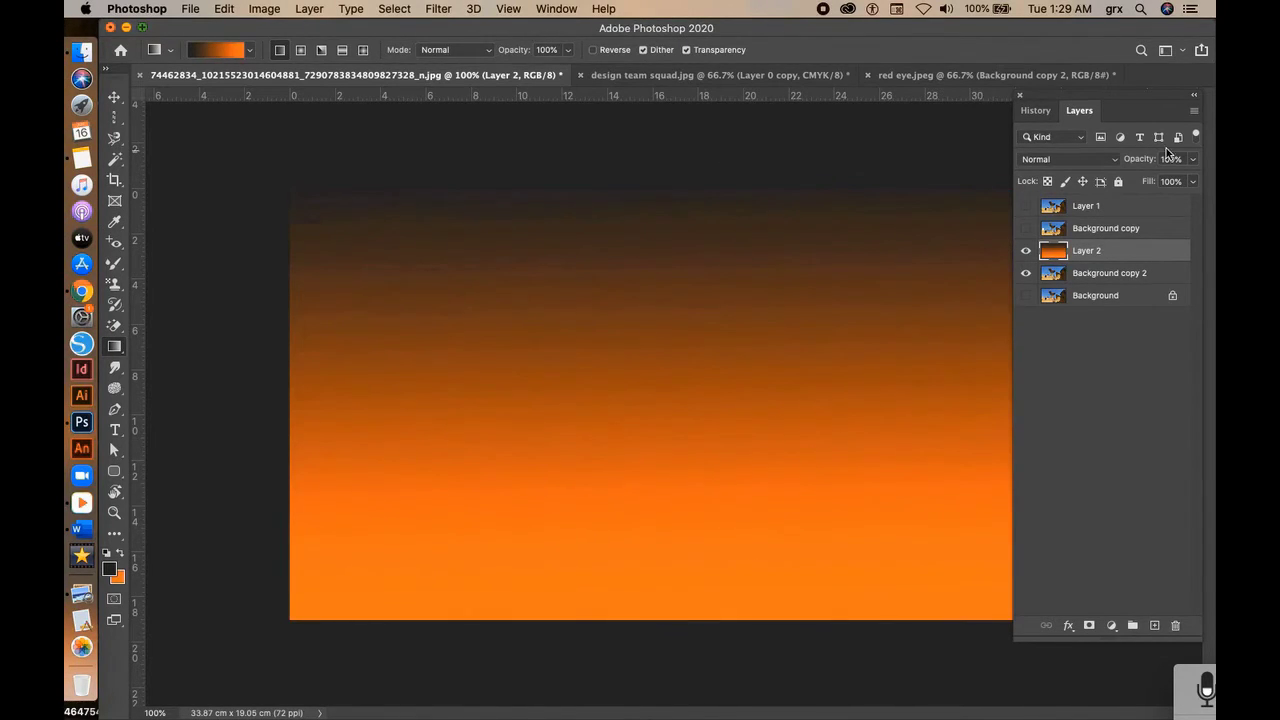
pyautogui.moveTo(1196, 162); pyautogui.dragTo(1137, 181)
pyautogui.click(1028, 253)
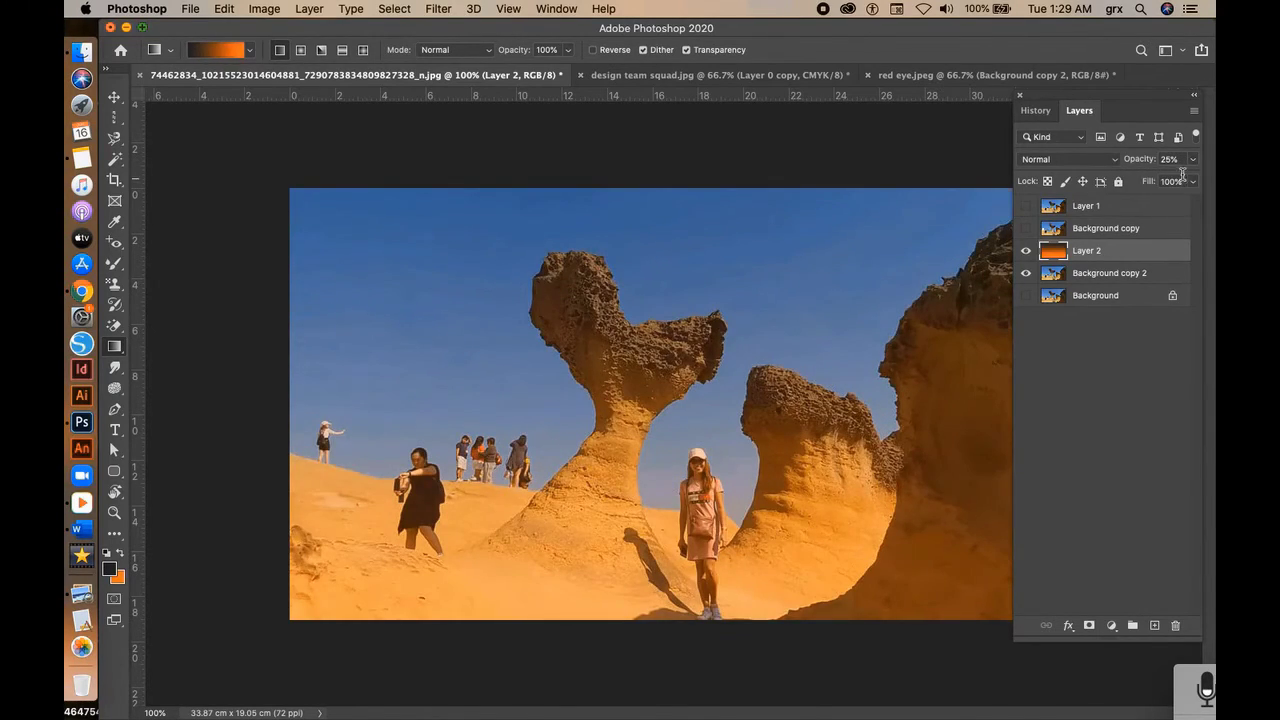
# Step: Set Layer 2's blend mode to Multiply and redraw its gradient vertically from mid-photo up to the sky's upper edge
pyautogui.click(1065, 159)
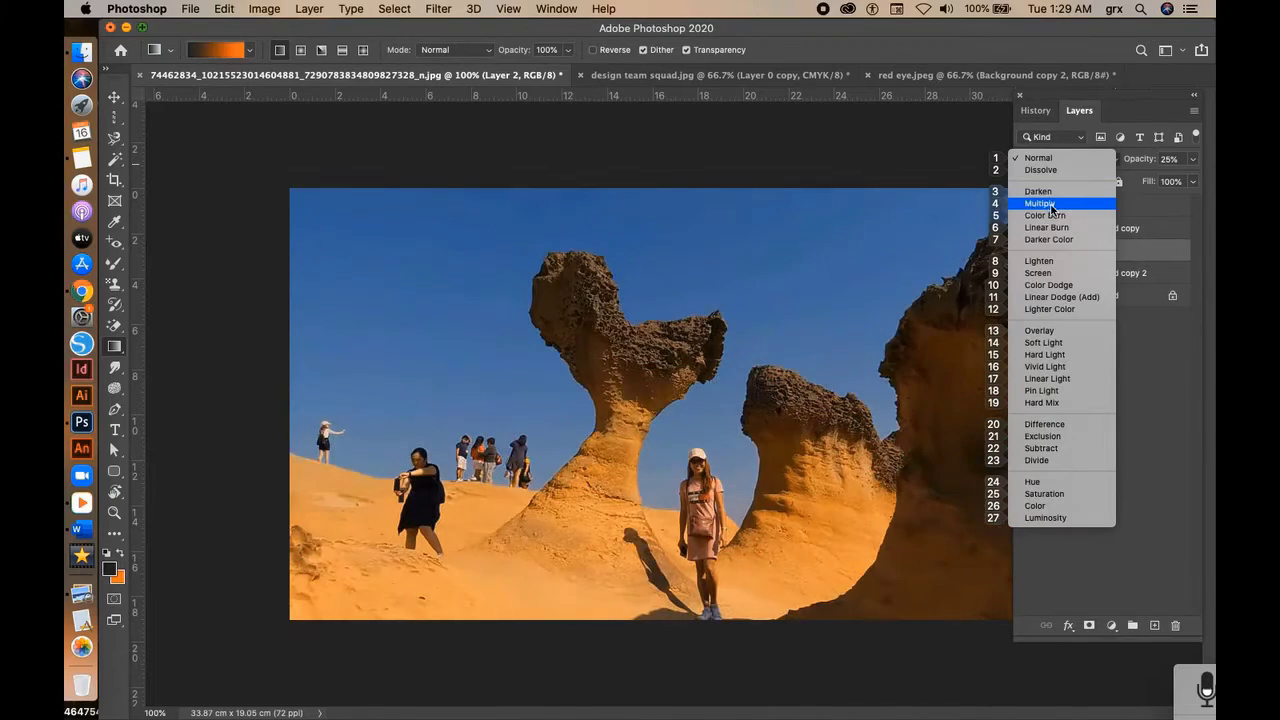
pyautogui.click(1052, 204)
pyautogui.moveTo(1193, 159); pyautogui.dragTo(1163, 186)
pyautogui.moveTo(706, 394); pyautogui.dragTo(708, 200)
# Step: Raise the opacity of Layer 2 and hide the layer
pyautogui.click(1193, 159)
pyautogui.moveTo(1141, 182); pyautogui.dragTo(1176, 182)
pyautogui.click(1025, 250)
# Step: Fill the sky on Background copy 2 with a pale pink foreground colour using the Paint Bucket, and undo the fill
pyautogui.moveTo(122, 352); pyautogui.dragTo(175, 361)
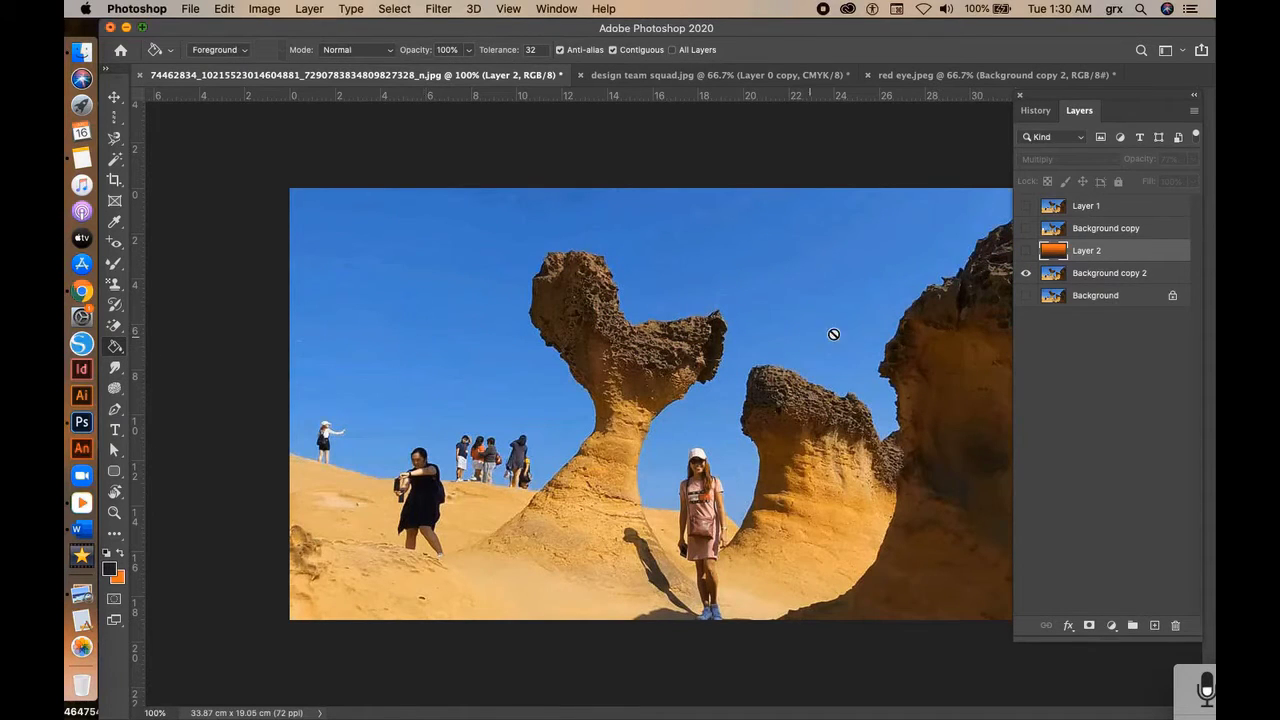
pyautogui.click(1118, 277)
pyautogui.click(109, 568)
pyautogui.click(483, 289)
pyautogui.press('Return')
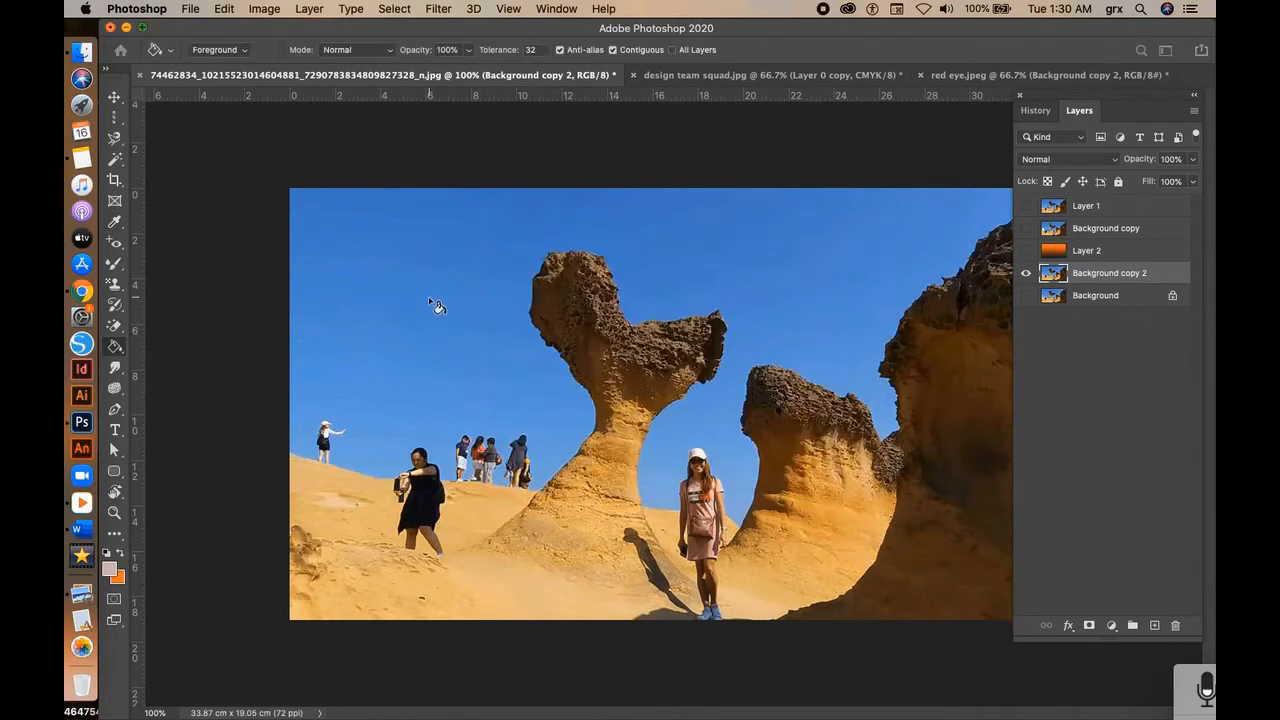
pyautogui.click(427, 304)
pyautogui.press('super+z')
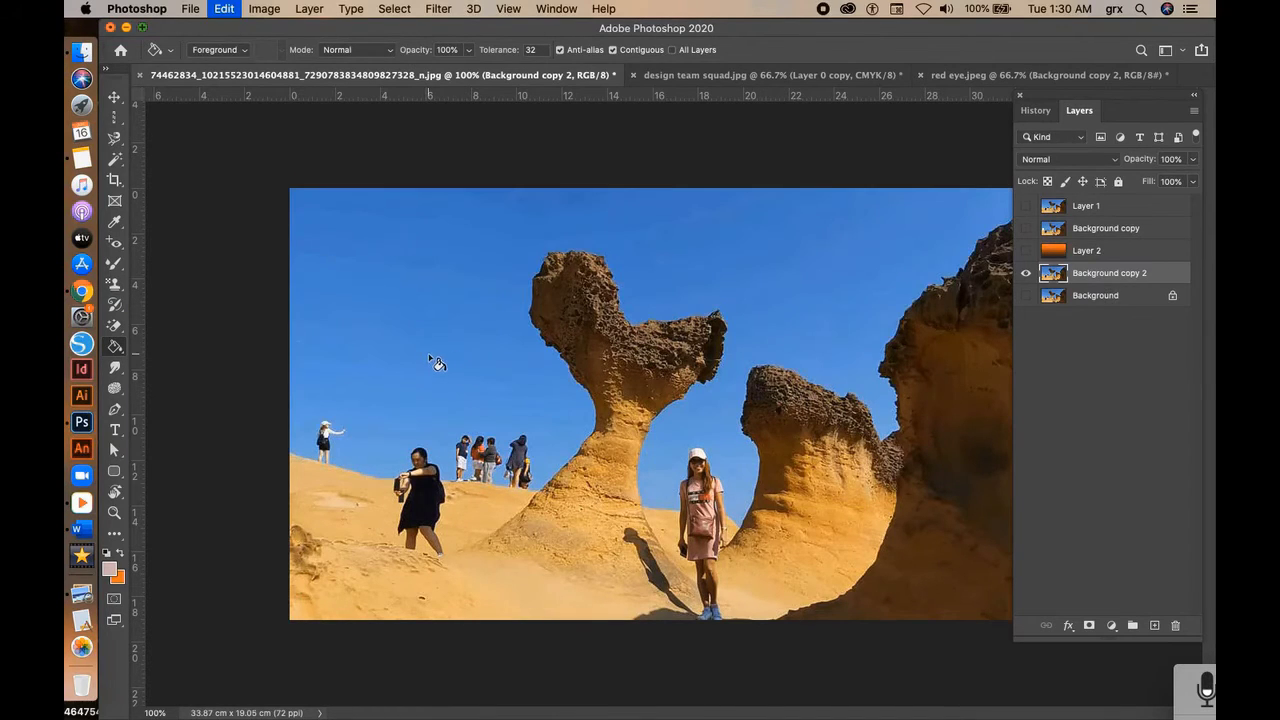
# Step: Blur the left eye on the Background copy 3 layer of red eye.jpeg with the Blur Tool at 100% strength, brush size 150
pyautogui.moveTo(124, 356); pyautogui.dragTo(175, 386)
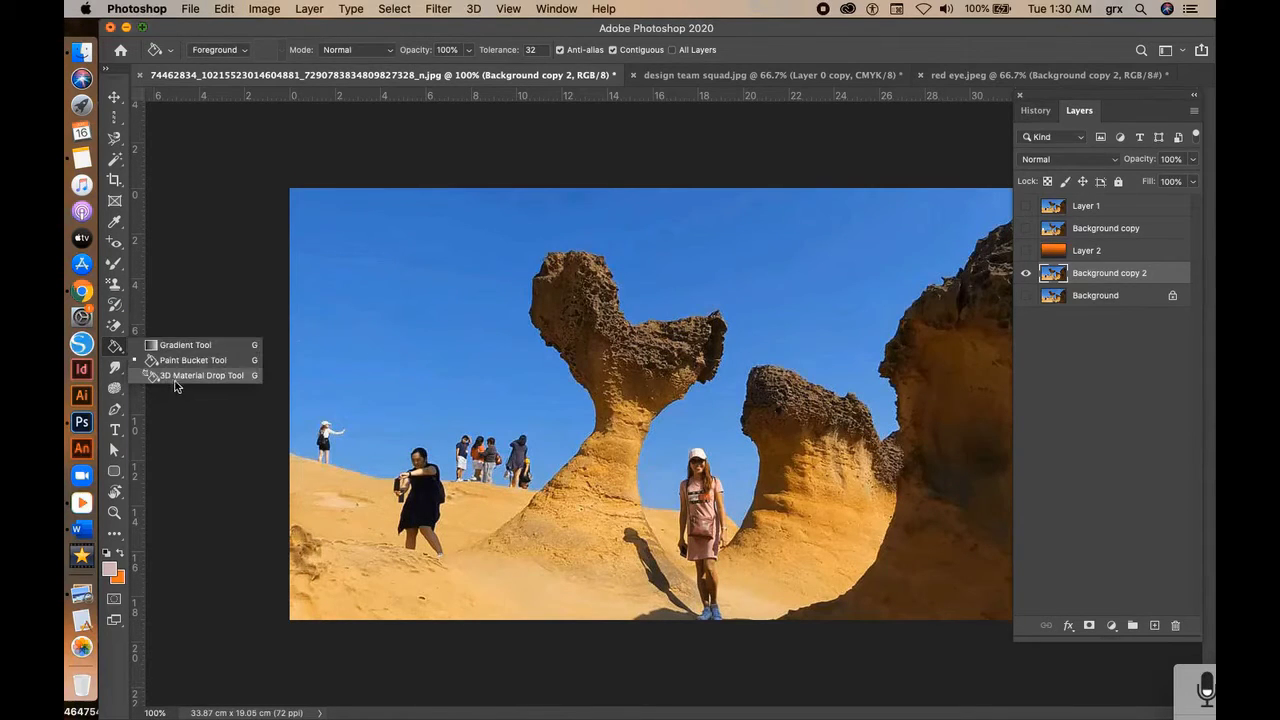
pyautogui.click(117, 368)
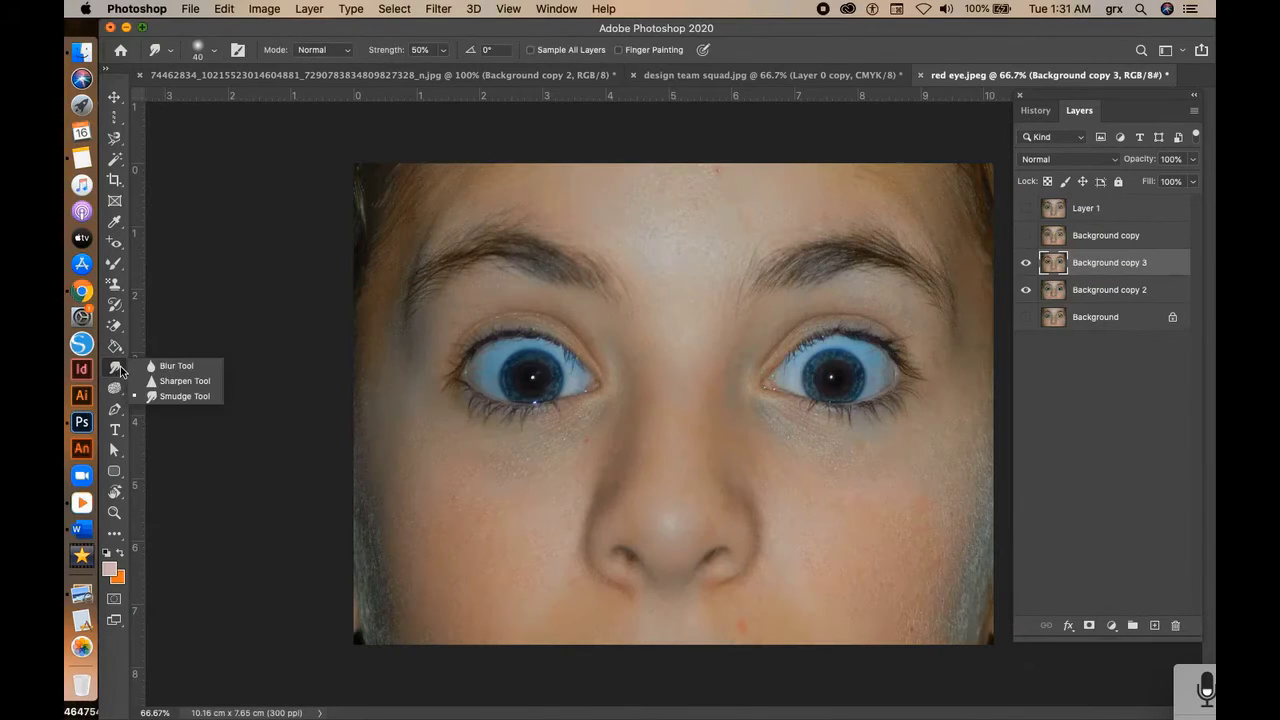
pyautogui.click(176, 366)
pyautogui.moveTo(521, 378)
pyautogui.mouseDown()
pyautogui.moveTo(477, 362)
pyautogui.moveTo(554, 375)
pyautogui.moveTo(497, 379)
pyautogui.mouseUp()
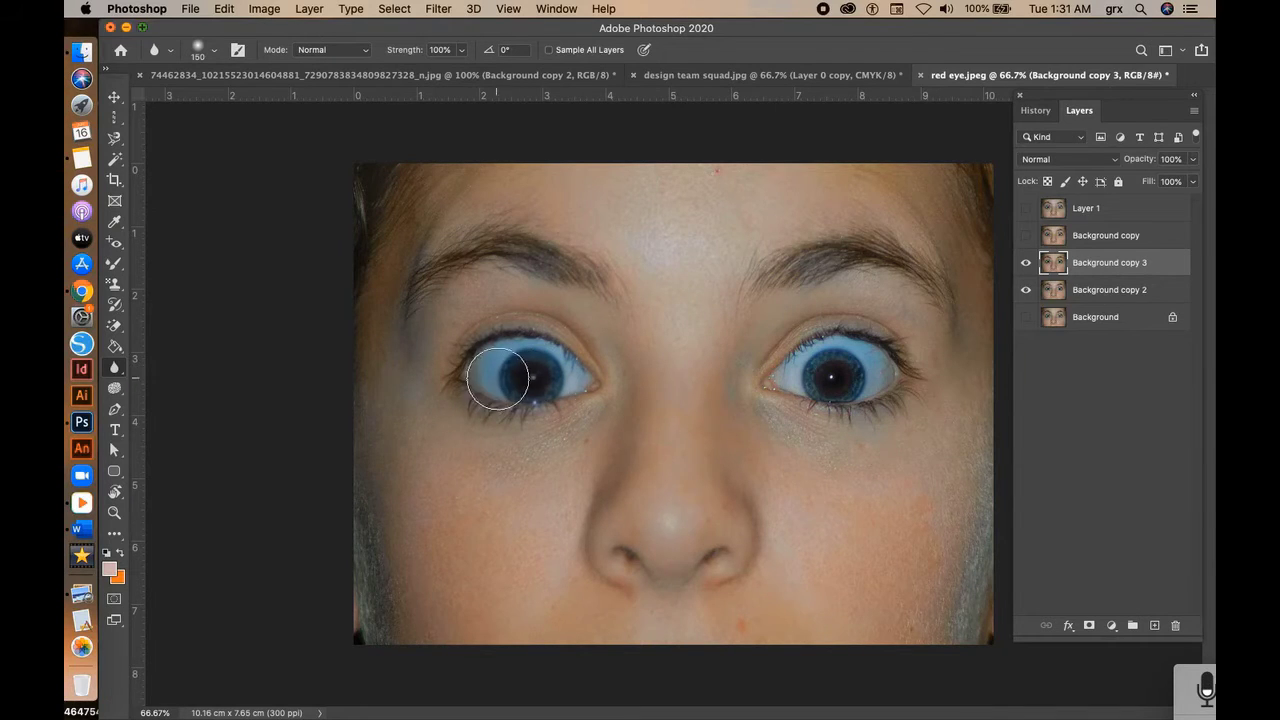
# Step: Toggle Background copy 3 to compare the blurred eye with the original, and leave only Background copy 2 visible
pyautogui.click(1027, 263)
pyautogui.click(1027, 263)
pyautogui.click(1027, 263)
pyautogui.click(1027, 263)
pyautogui.click(1028, 265)
pyautogui.click(1028, 265)
pyautogui.click(1027, 293)
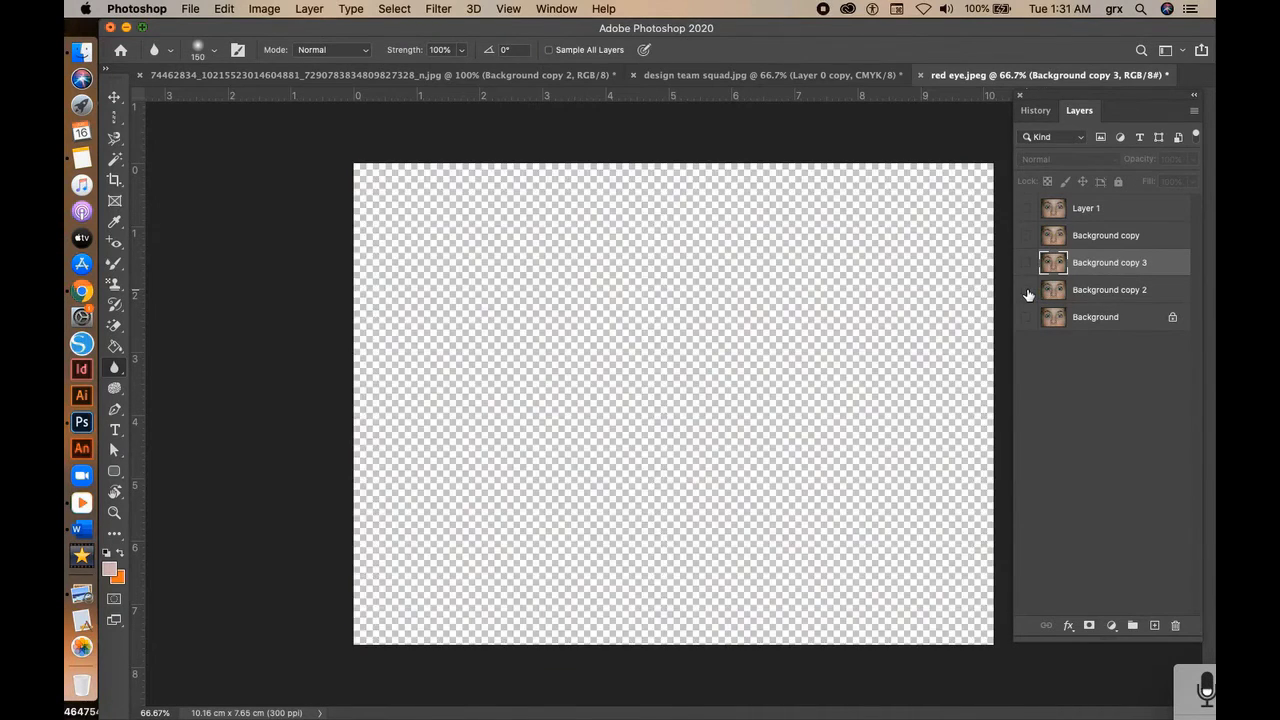
pyautogui.click(1027, 293)
# Step: Duplicate Background copy 2 and sharpen the left eye on the duplicate with the Sharpen Tool at 50% strength, brush size 250
pyautogui.click(1071, 291)
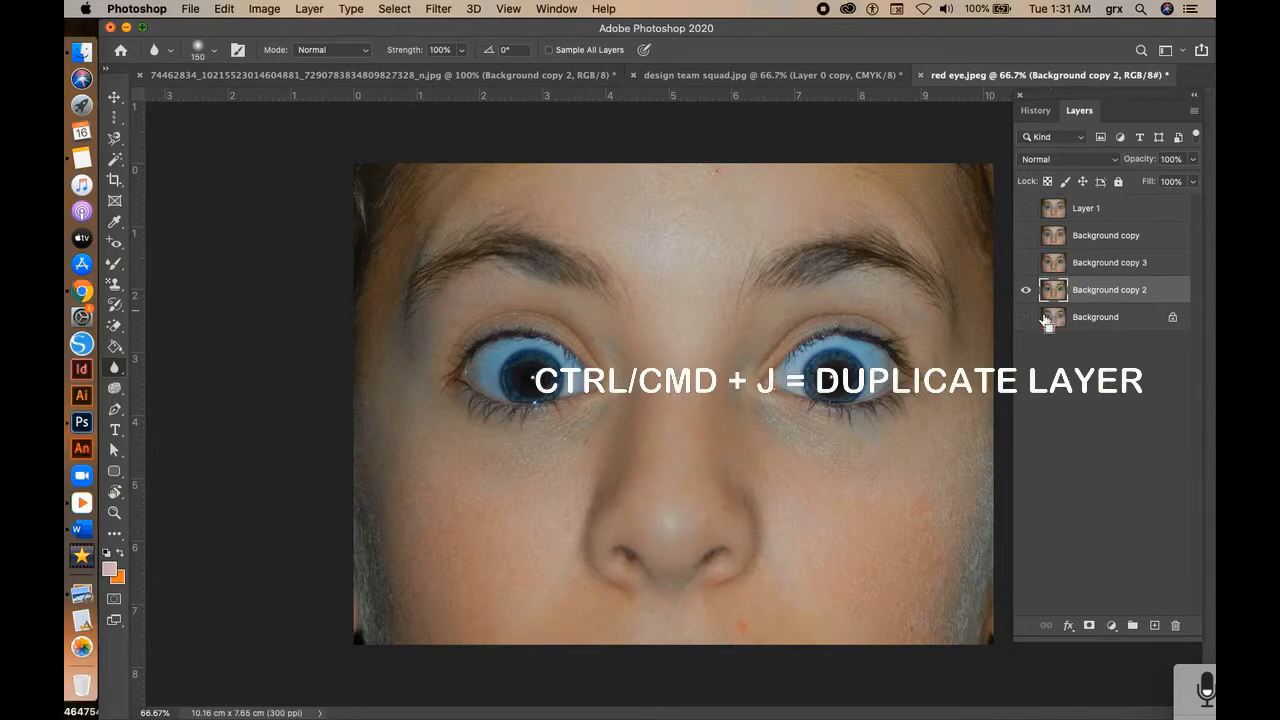
pyautogui.press('super+j')
pyautogui.moveTo(114, 367); pyautogui.dragTo(155, 386)
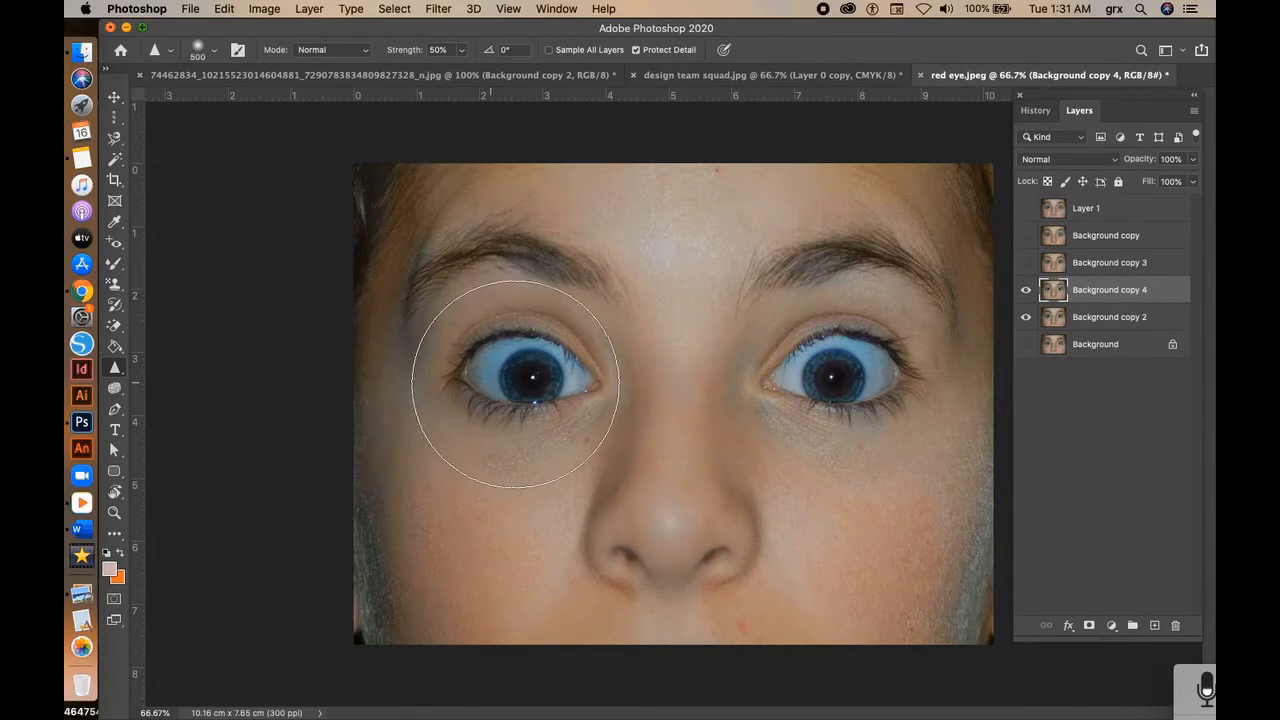
pyautogui.moveTo(520, 375)
pyautogui.mouseDown()
pyautogui.moveTo(475, 357)
pyautogui.moveTo(565, 375)
pyautogui.mouseUp()
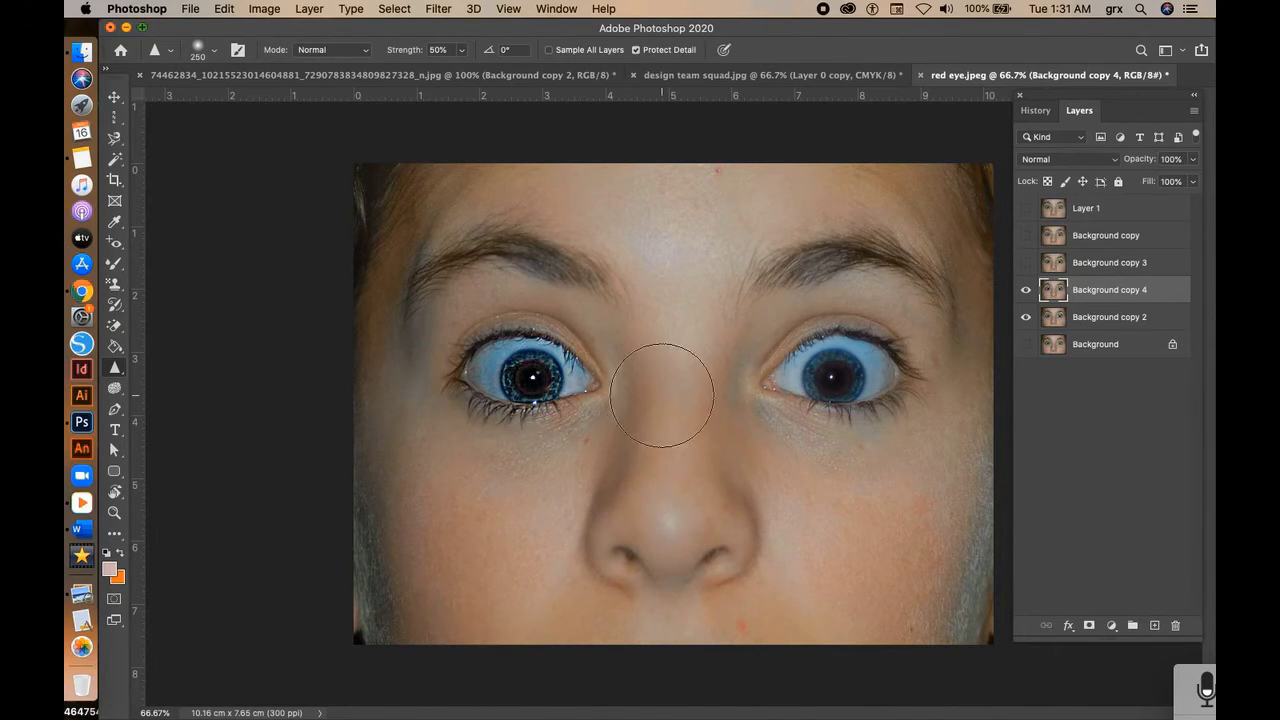
# Step: Toggle Background copy 4 to compare the sharpened eye with the original, and leave that layer hidden
pyautogui.click(1026, 290)
pyautogui.click(1026, 290)
pyautogui.click(1026, 290)
pyautogui.click(1026, 290)
pyautogui.click(1026, 290)
pyautogui.click(1026, 290)
pyautogui.click(1026, 290)
pyautogui.click(1026, 290)
pyautogui.click(1026, 291)
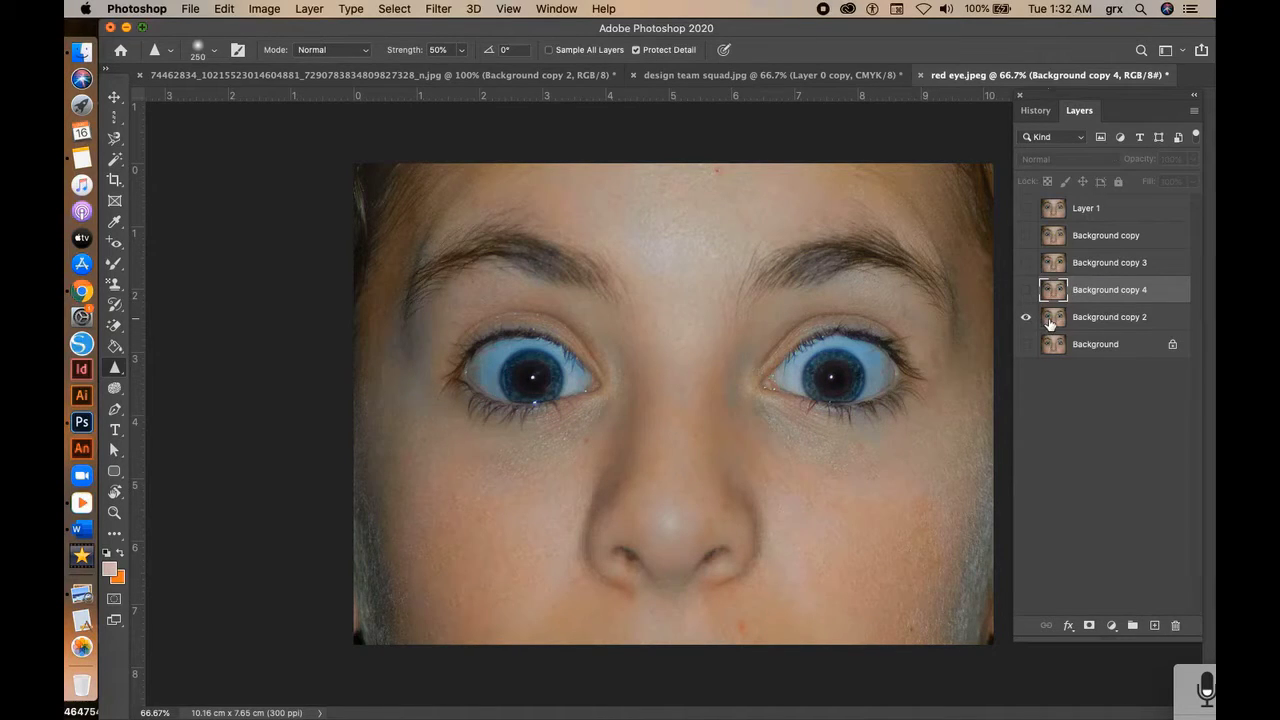
# Step: Duplicate Background copy 2 and smudge the left eye area on the duplicate with the Smudge Tool at 50% strength, brush size 40
pyautogui.click(1049, 323)
pyautogui.moveTo(1049, 325); pyautogui.dragTo(1048, 322)
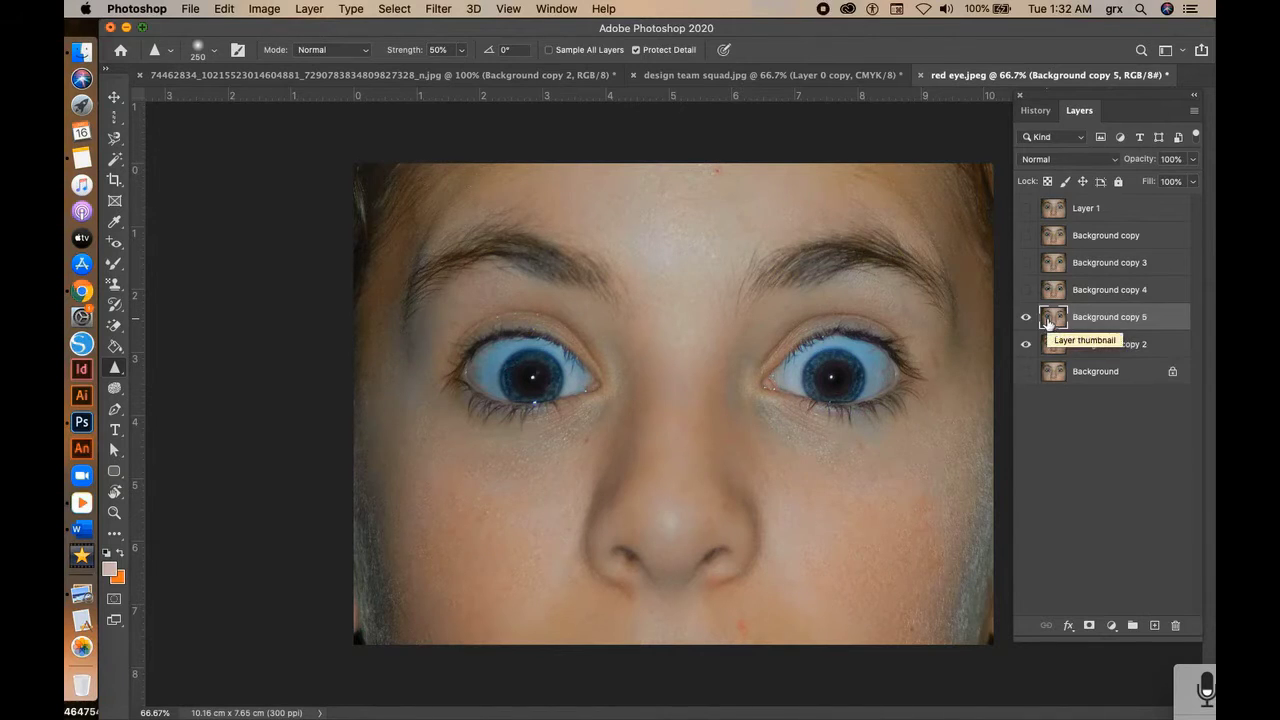
pyautogui.rightClick(115, 368)
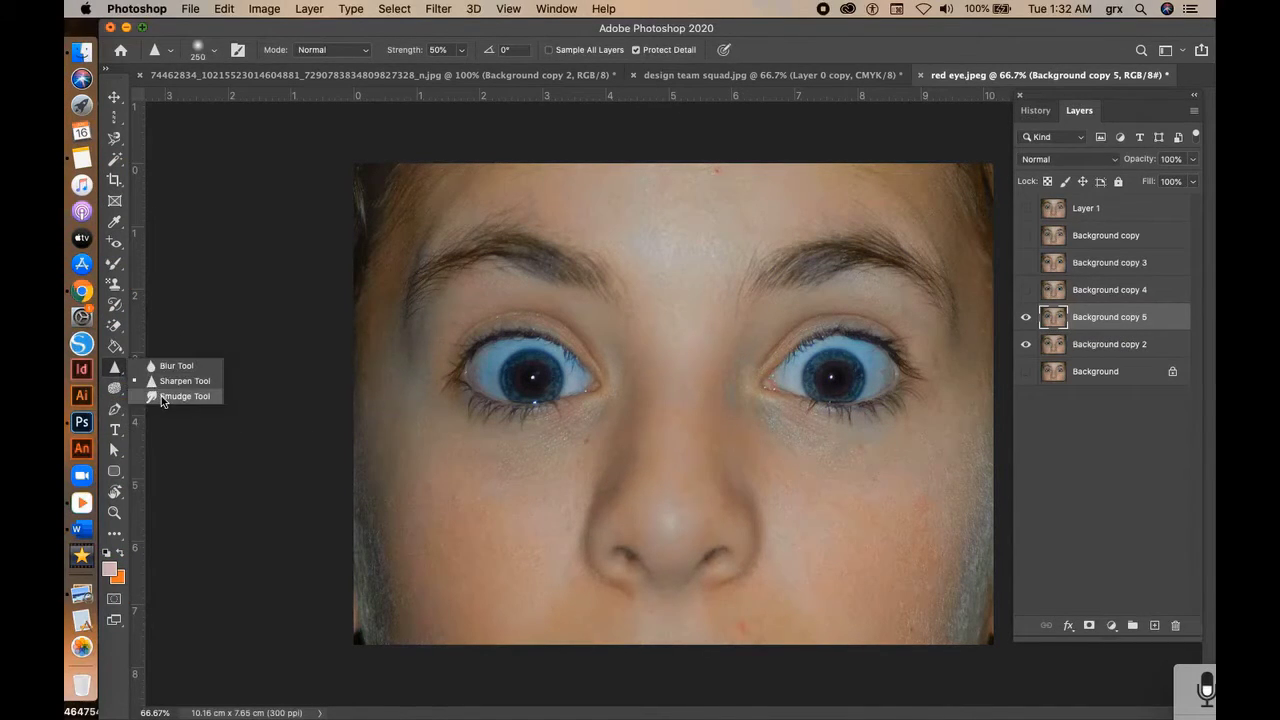
pyautogui.click(180, 394)
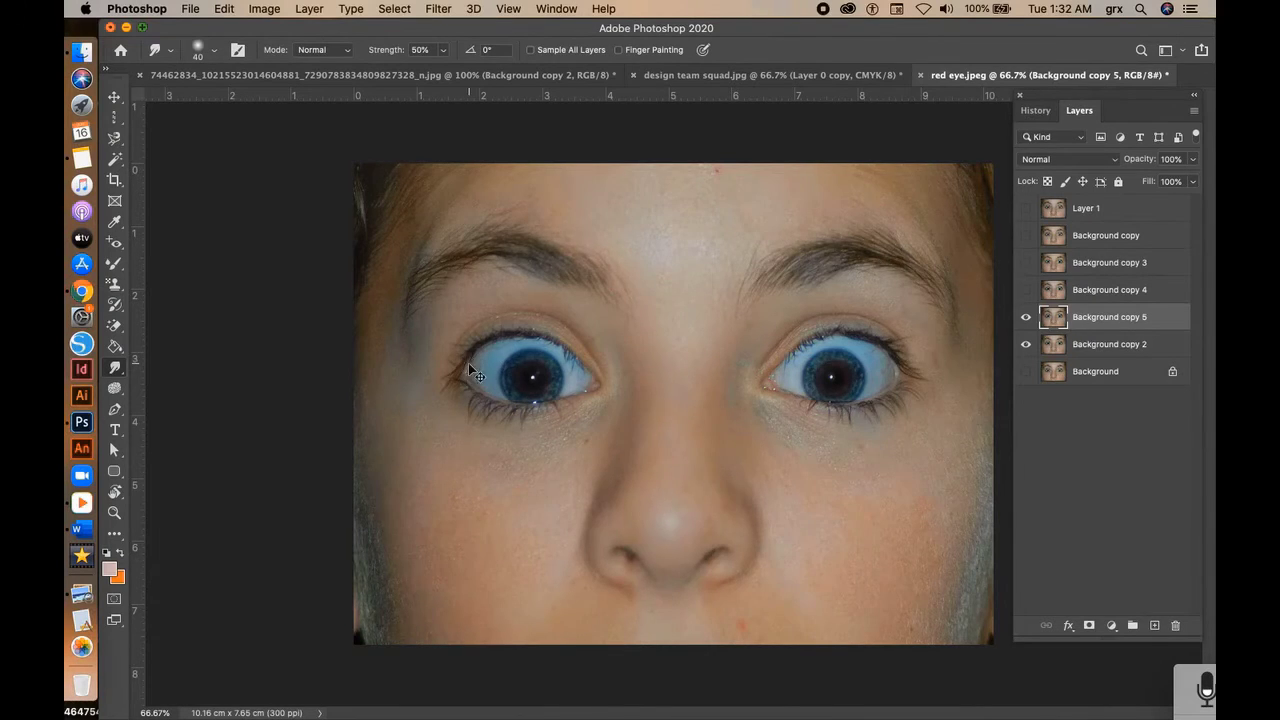
pyautogui.press('super+equal')
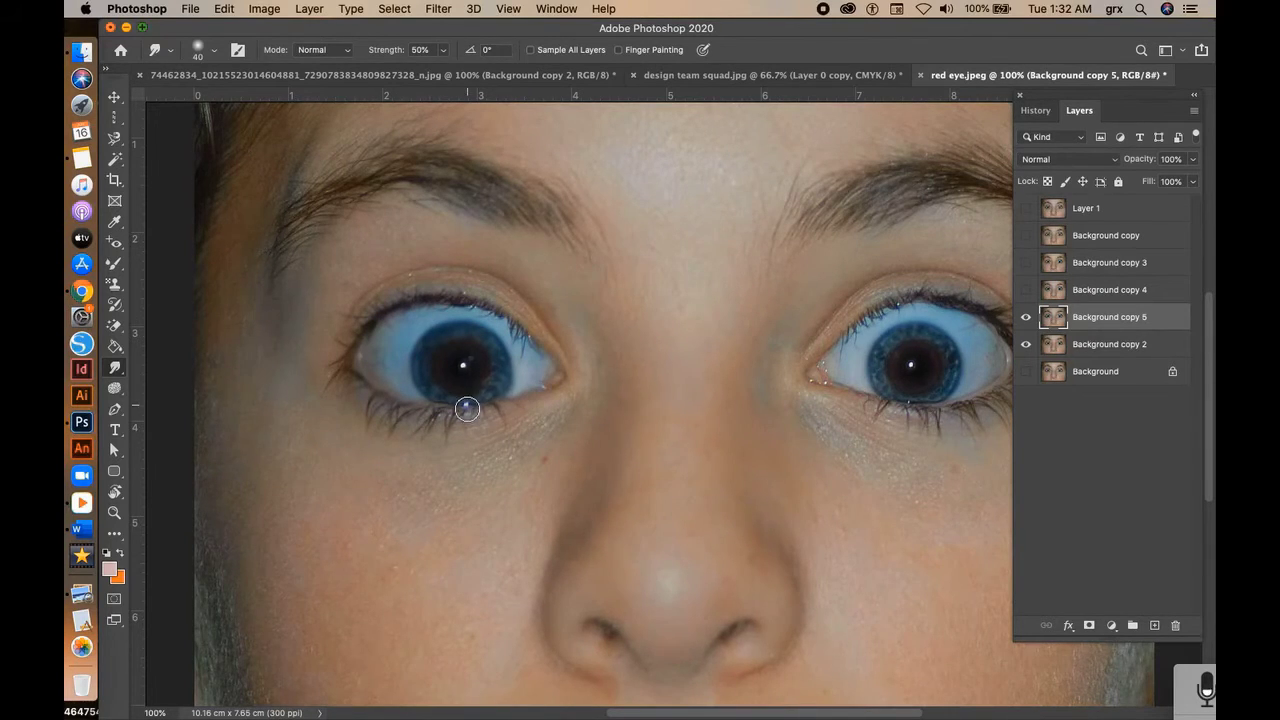
pyautogui.press('super+minus')
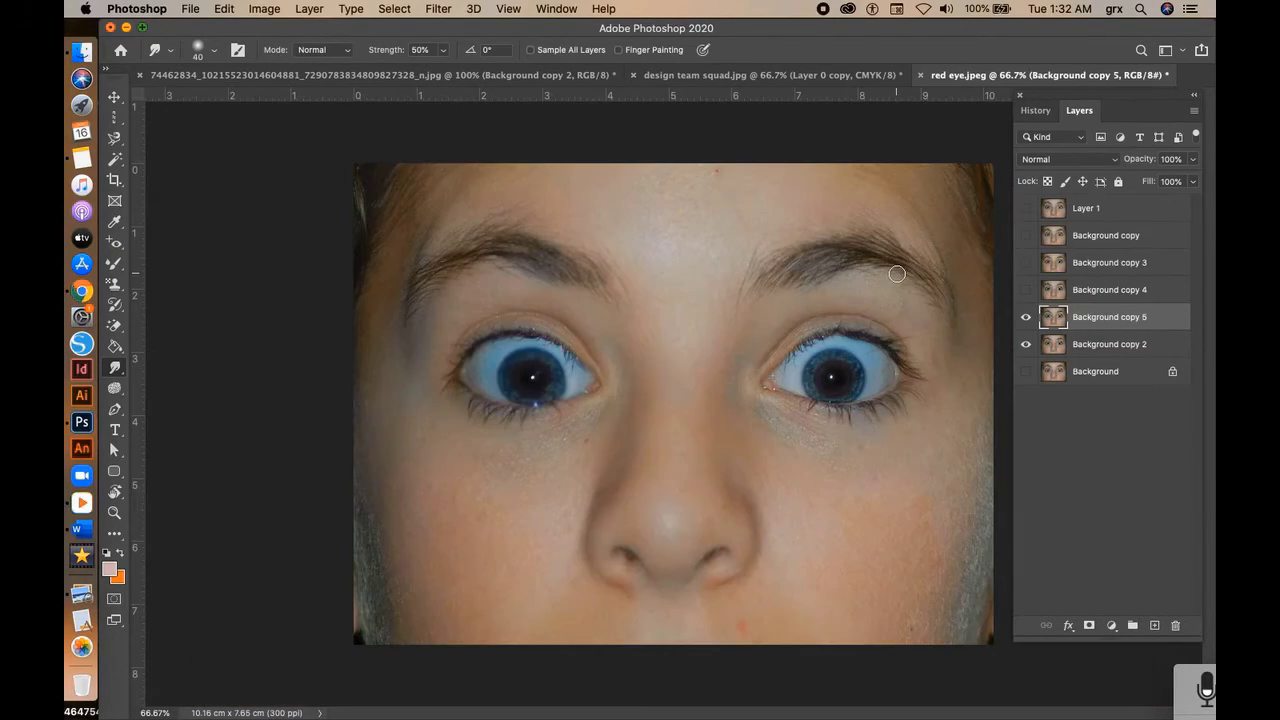
# Step: Toggle Background copy 5 to compare the smudged eye with the original, leave it hidden and select Background copy 2
pyautogui.click(1026, 319)
pyautogui.click(1026, 319)
pyautogui.click(1026, 319)
pyautogui.click(1026, 319)
pyautogui.click(1026, 319)
pyautogui.click(1026, 319)
pyautogui.click(1026, 319)
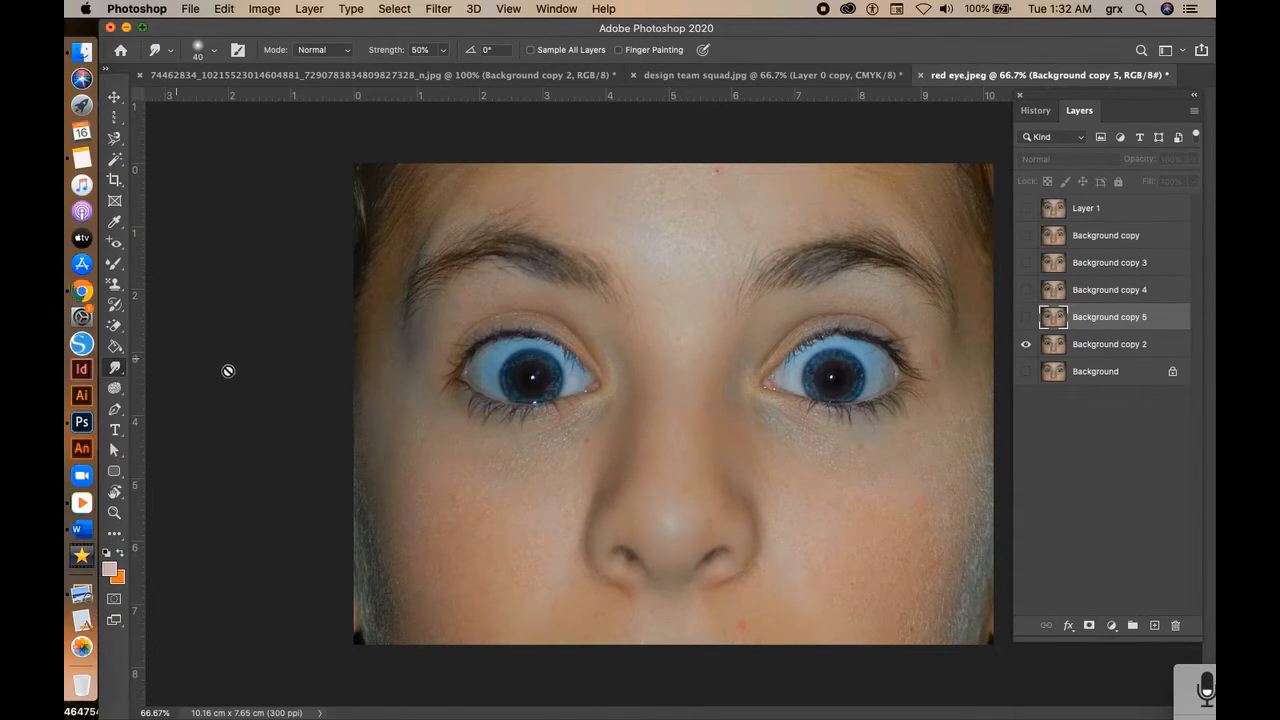
pyautogui.click(114, 368)
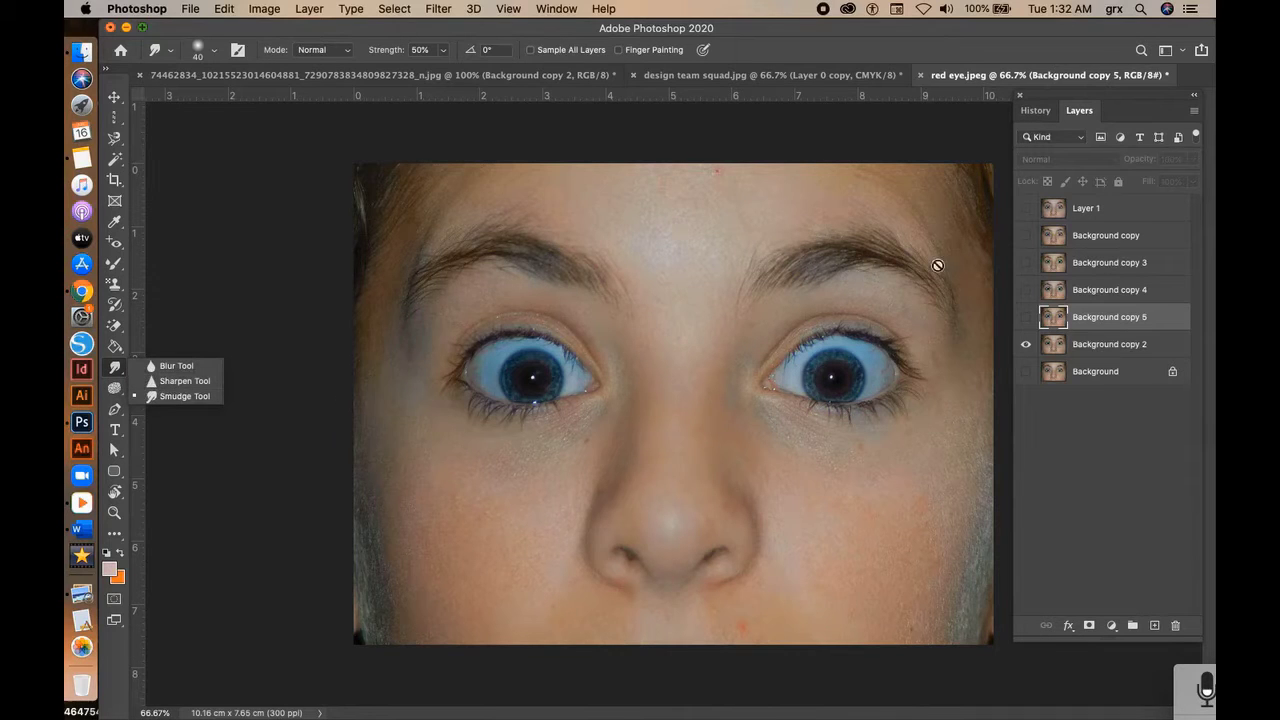
pyautogui.click(1048, 346)
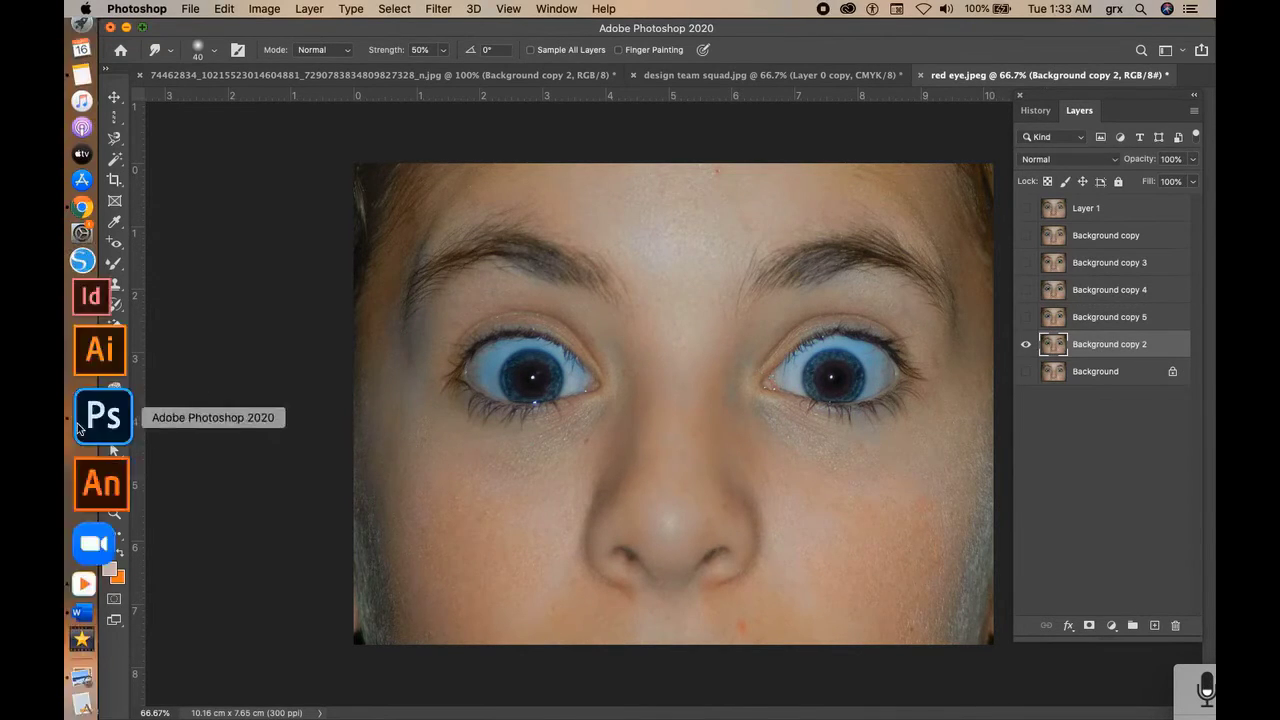
# Step: Try dodging the nose bridge on Background copy 2 at 33% exposure with the Midtones, Shadows and Highlights ranges, and undo the strokes
pyautogui.click(116, 390)
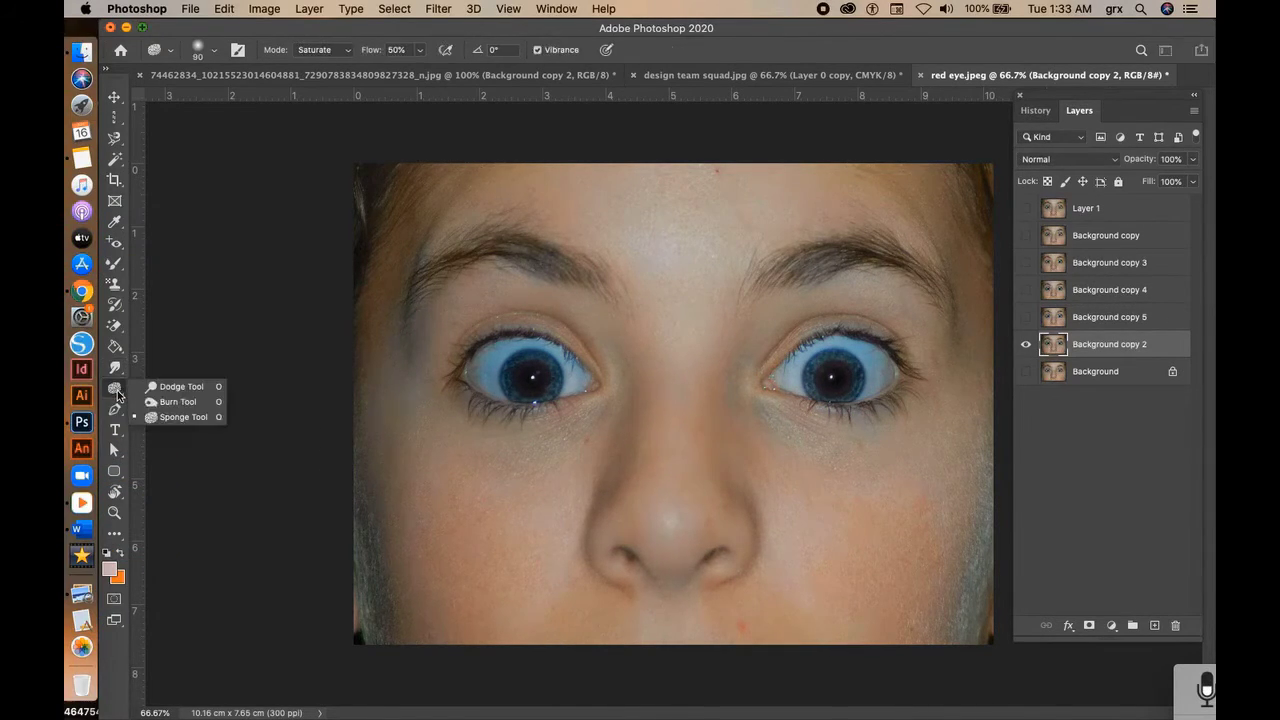
pyautogui.click(185, 388)
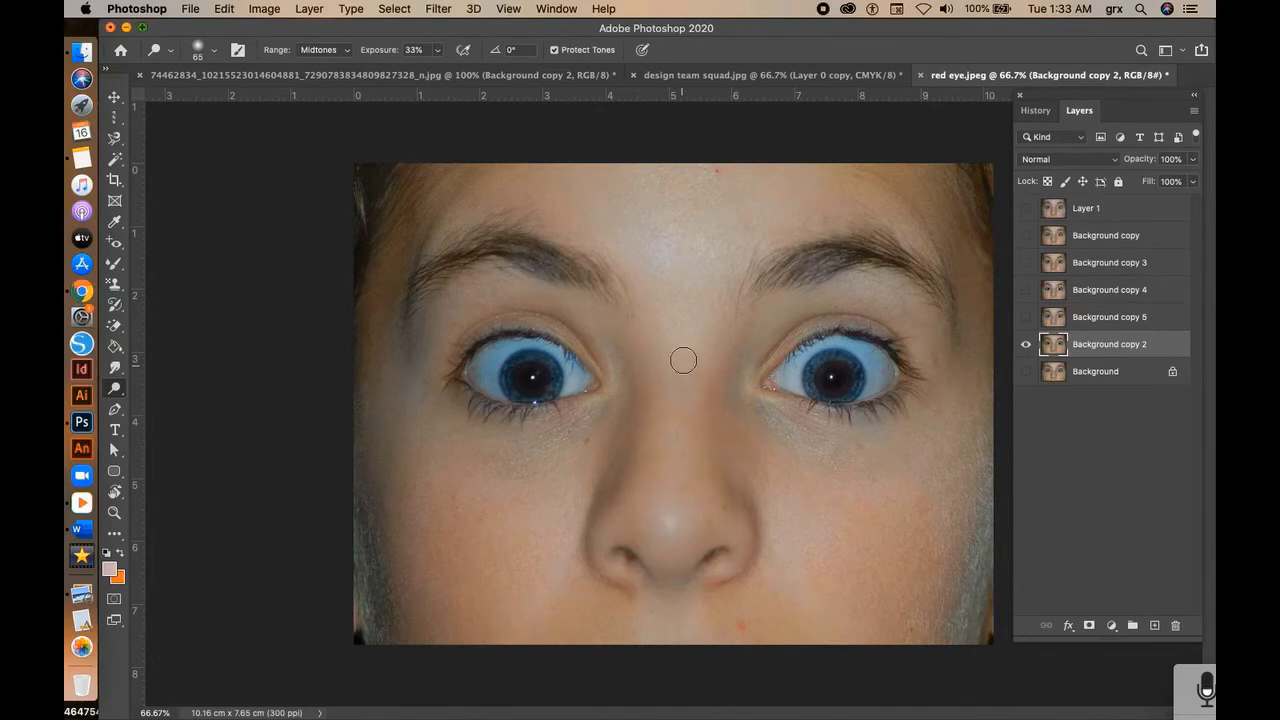
pyautogui.moveTo(679, 357)
pyautogui.mouseDown()
pyautogui.moveTo(667, 389)
pyautogui.moveTo(674, 336)
pyautogui.moveTo(670, 512)
pyautogui.mouseUp()
pyautogui.click(320, 49)
pyautogui.click(305, 37)
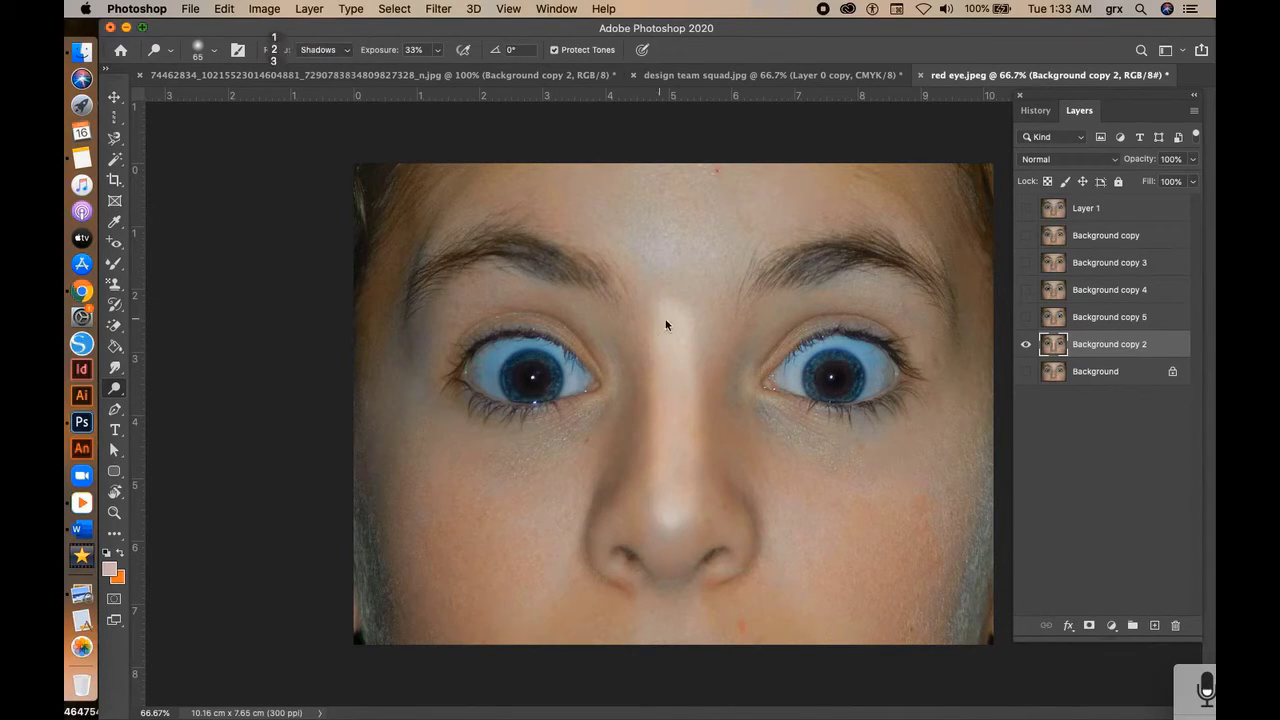
pyautogui.click(343, 54)
pyautogui.click(322, 75)
pyautogui.moveTo(675, 315); pyautogui.dragTo(689, 365)
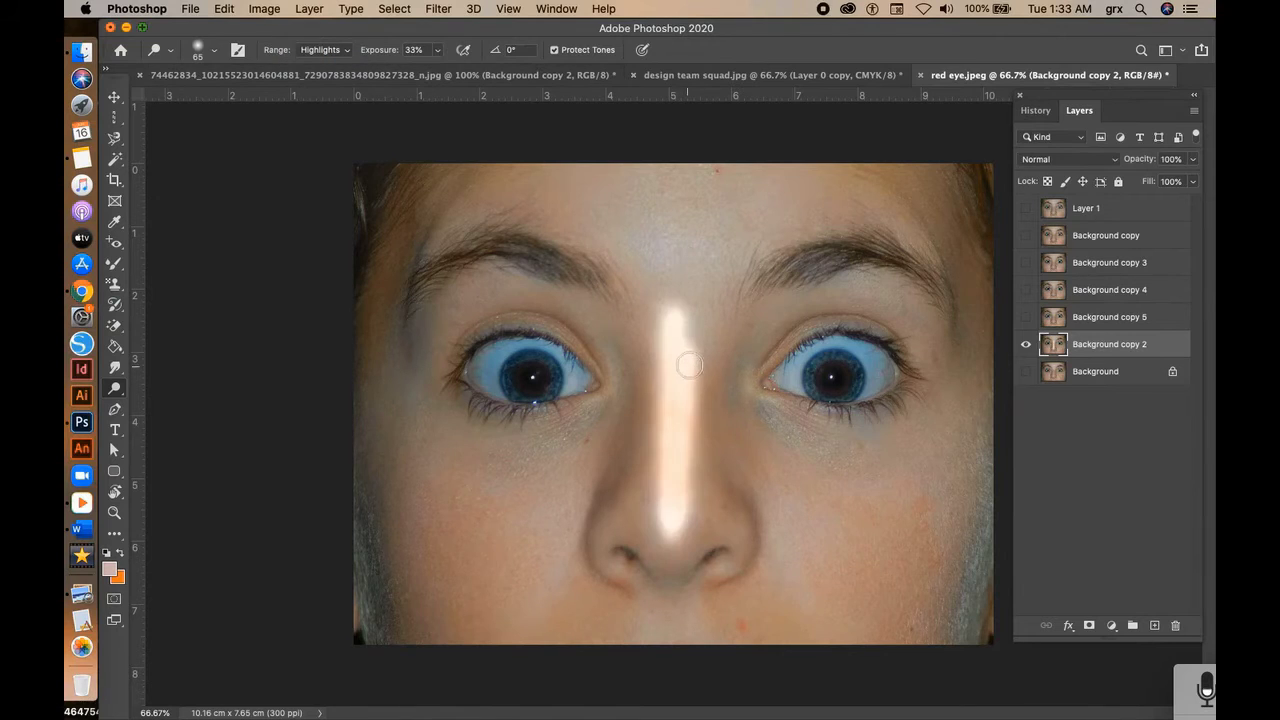
pyautogui.press('super+z')
pyautogui.press('super+z')
# Step: Duplicate Background copy 2 and darken the forehead and cheeks with the Burn Tool on Midtones at 50% exposure, brush size 500
pyautogui.press('super+j')
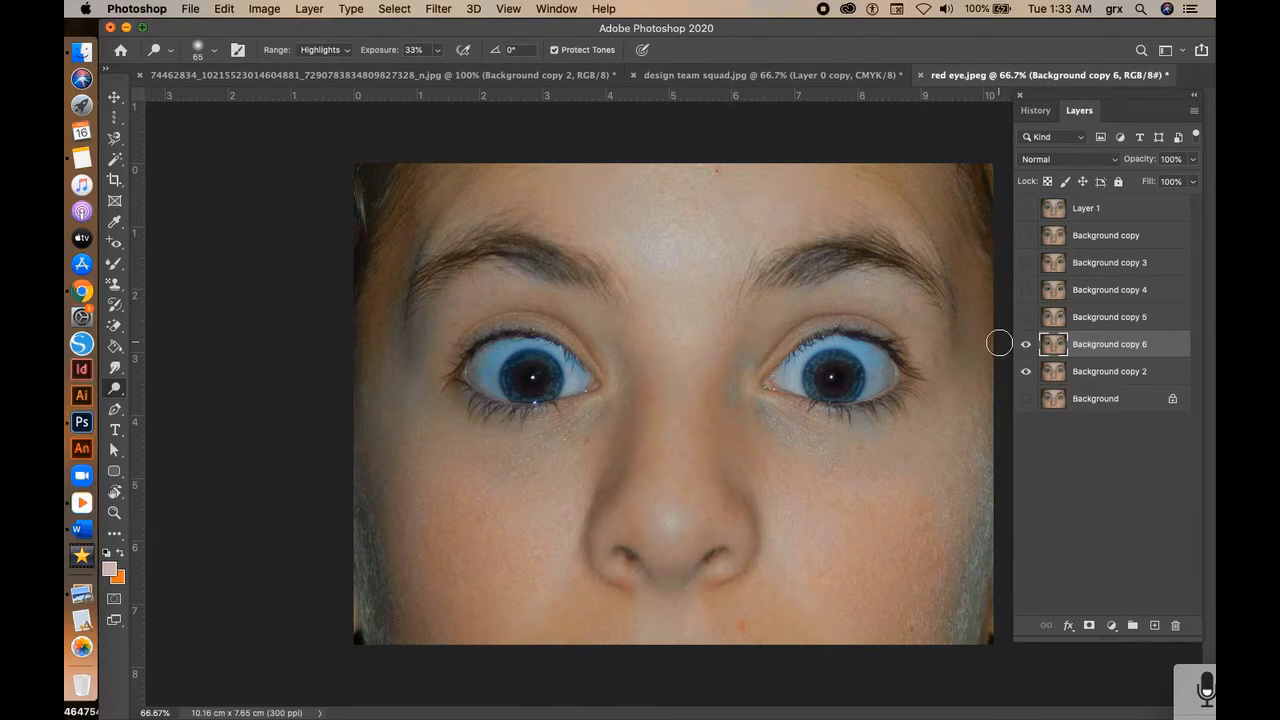
pyautogui.rightClick(126, 396)
pyautogui.click(175, 402)
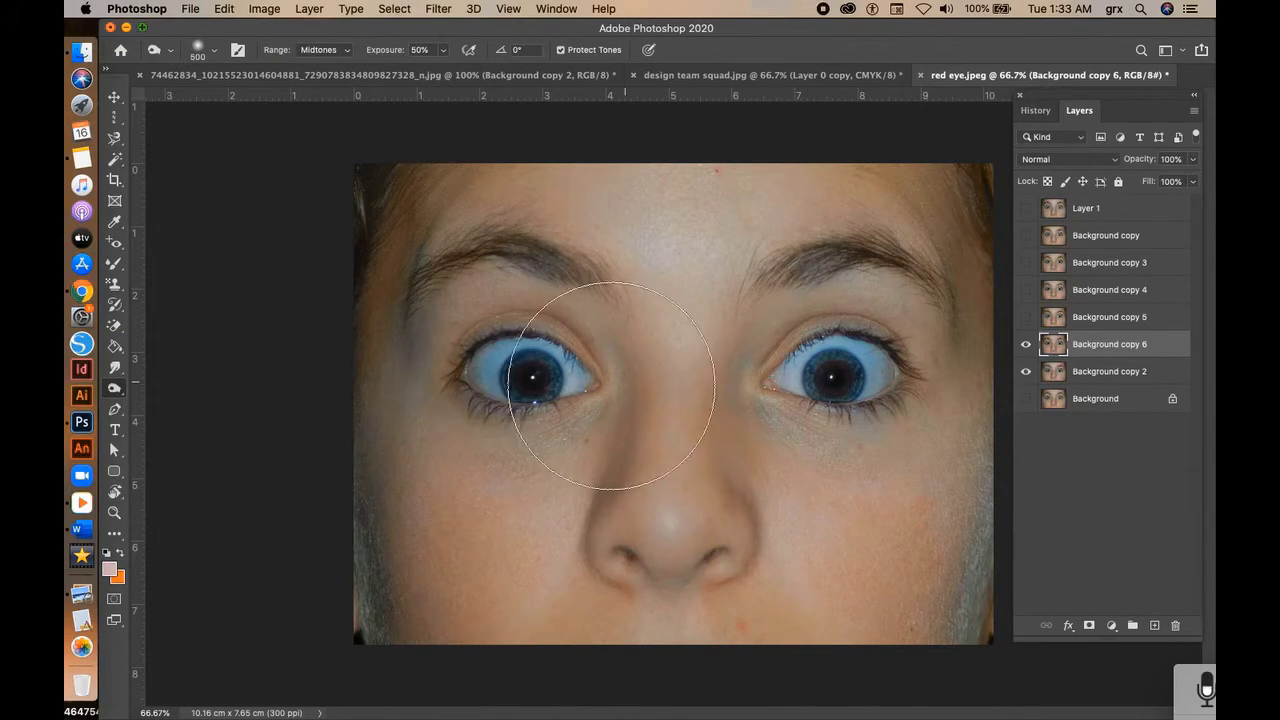
pyautogui.press('super+minus')
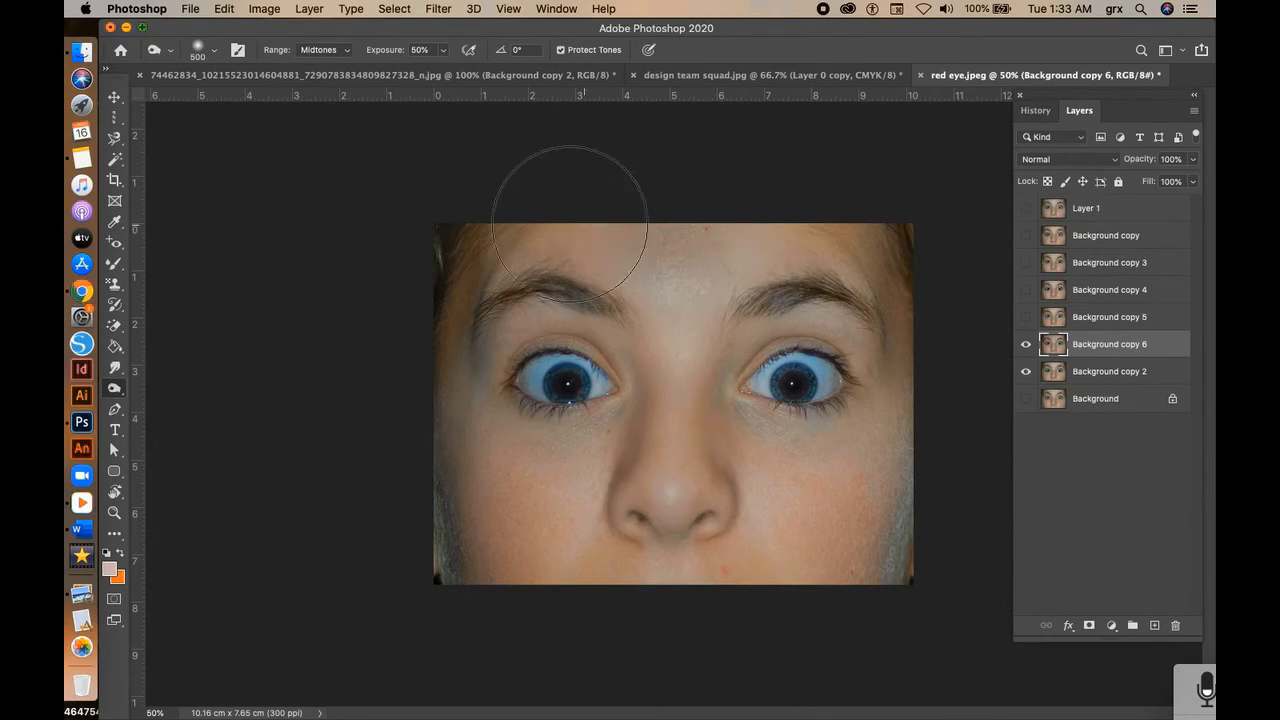
pyautogui.click(701, 256)
pyautogui.moveTo(551, 503); pyautogui.dragTo(820, 514)
# Step: Reduce the Burn Tool's brush size to 175 and darken the nose
pyautogui.press('[')
pyautogui.press('[')
pyautogui.press('[')
pyautogui.press('[')
pyautogui.press('[')
pyautogui.press('[')
pyautogui.press('[')
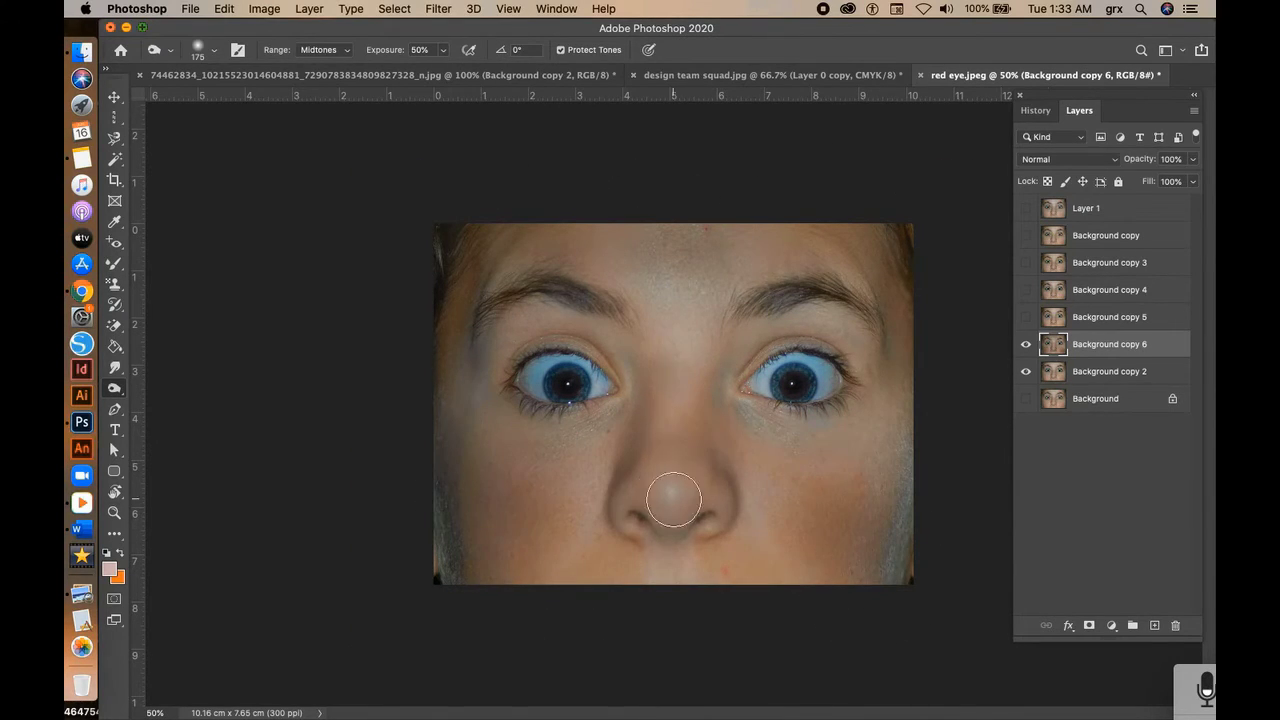
# Step: Toggle Background copy 6 to compare the burned face with the original, and leave that layer hidden
pyautogui.click(1026, 345)
pyautogui.click(1026, 345)
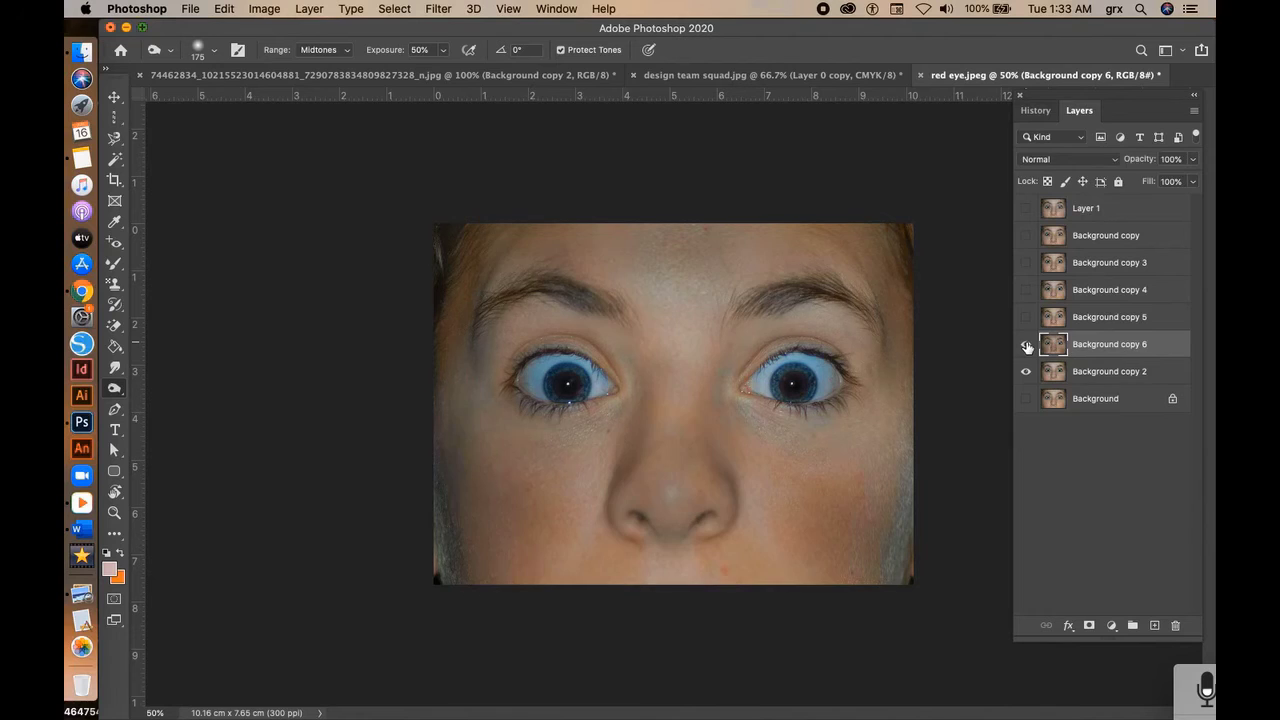
pyautogui.click(1026, 345)
# Step: Duplicate Background copy 2 and desaturate the face on the duplicate with the Sponge Tool at 50% flow, brush size 250
pyautogui.click(1060, 376)
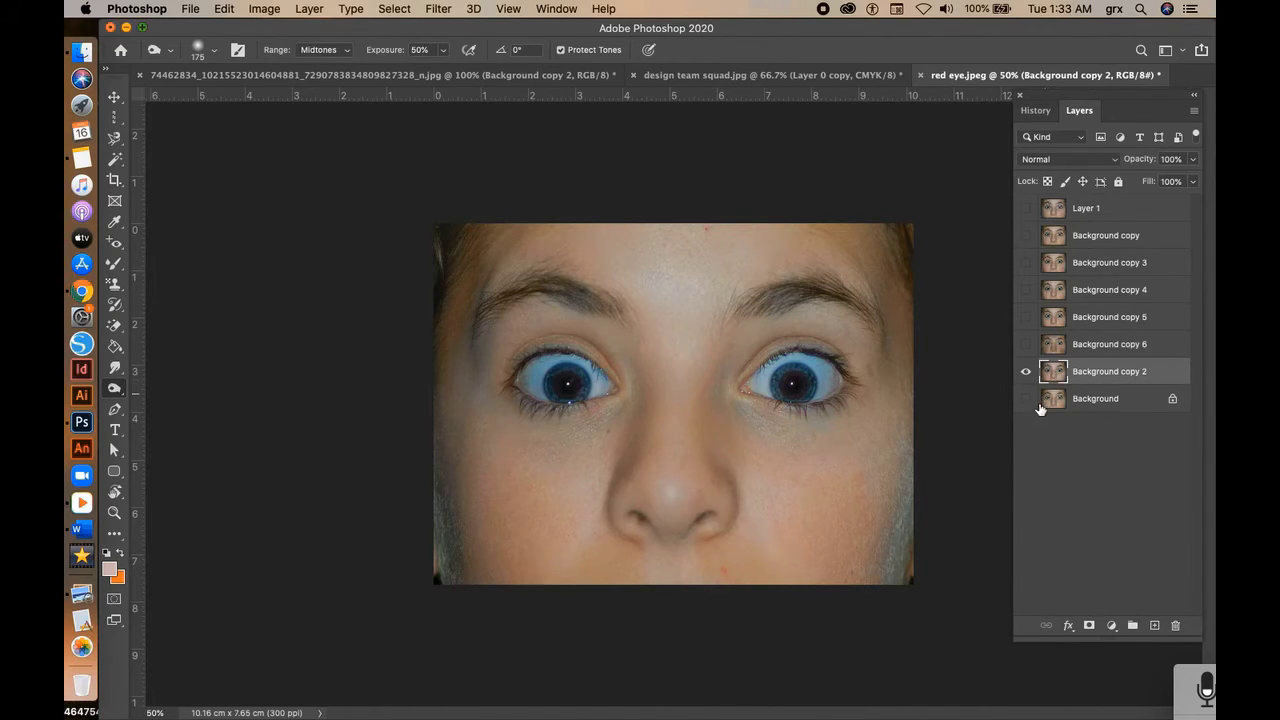
pyautogui.press('super+j')
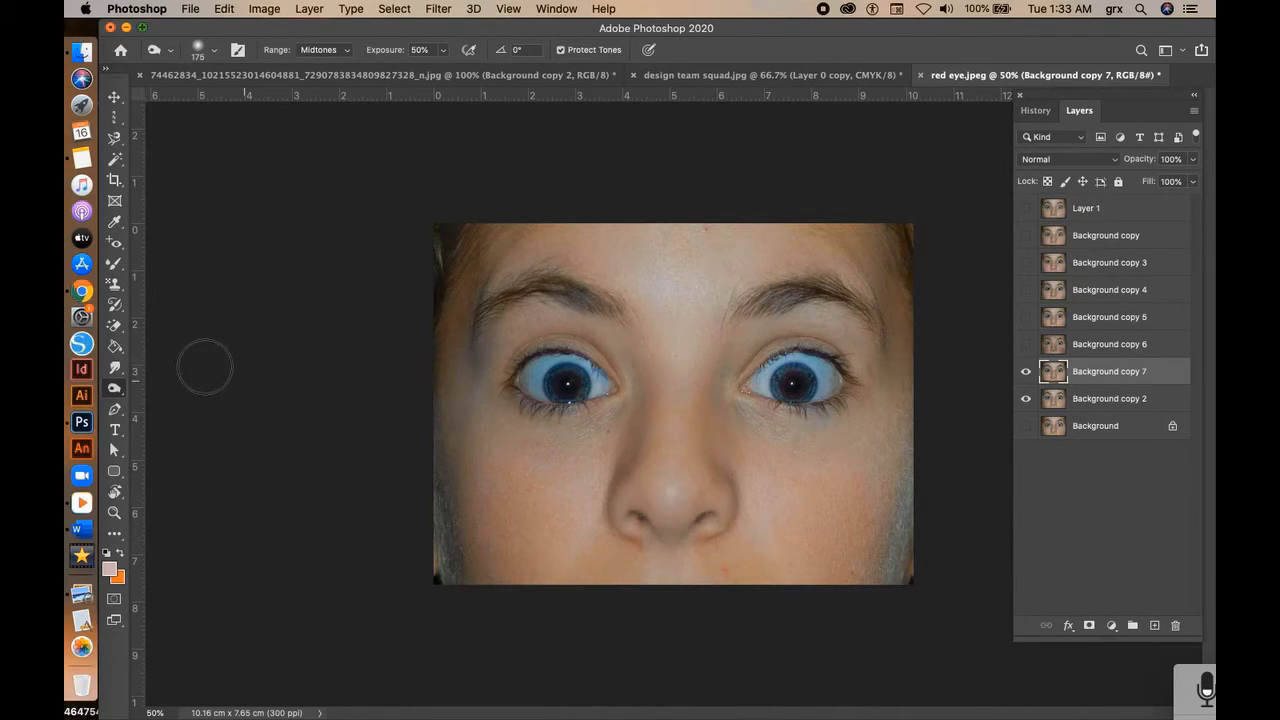
pyautogui.click(120, 391)
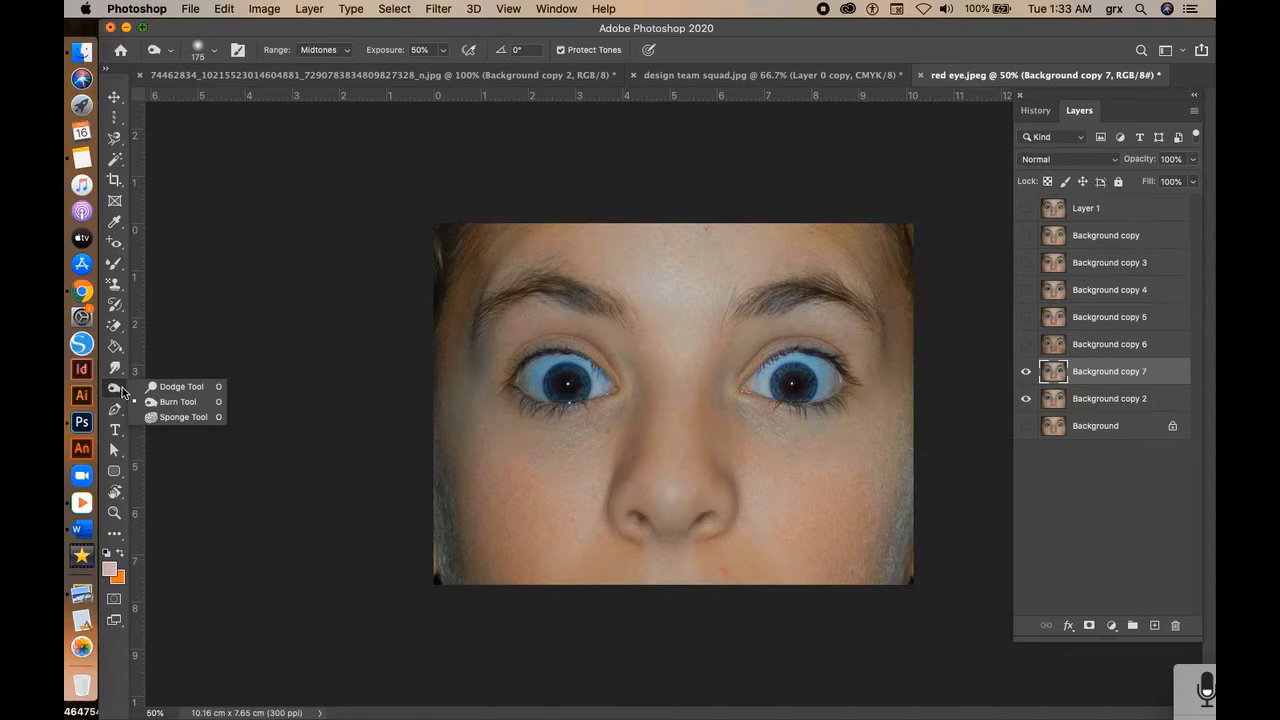
pyautogui.click(169, 418)
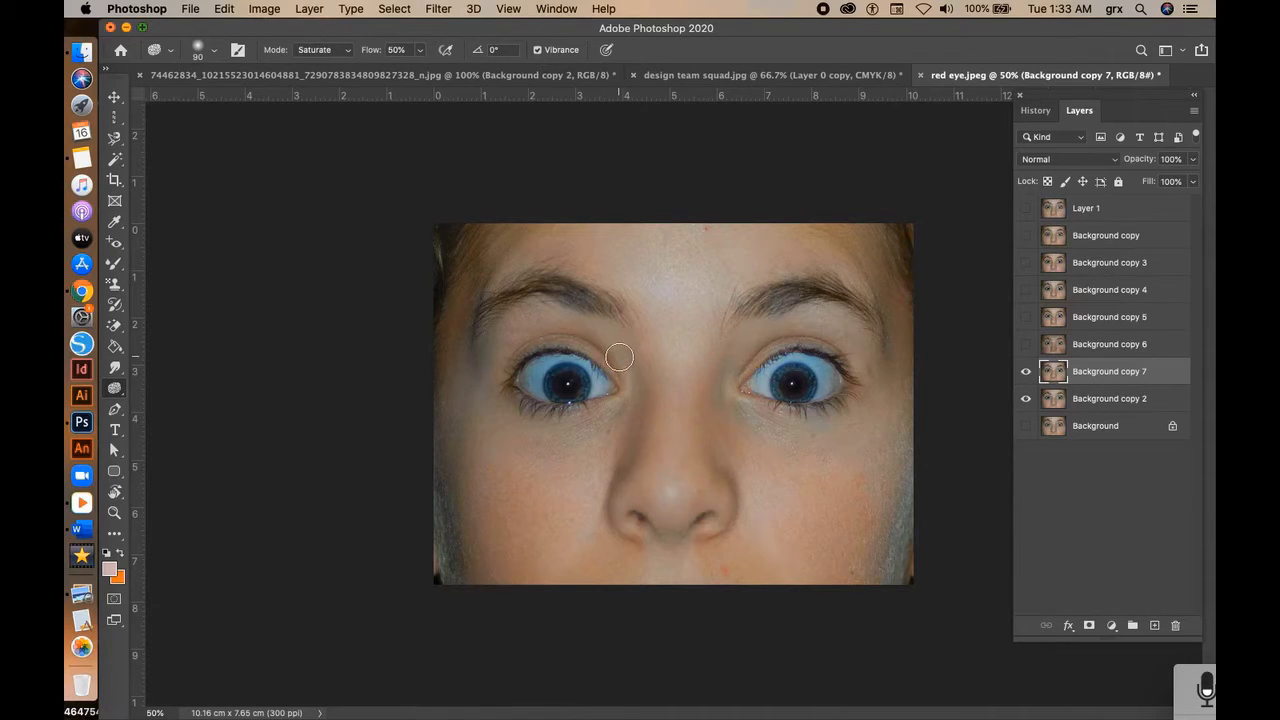
pyautogui.click(336, 50)
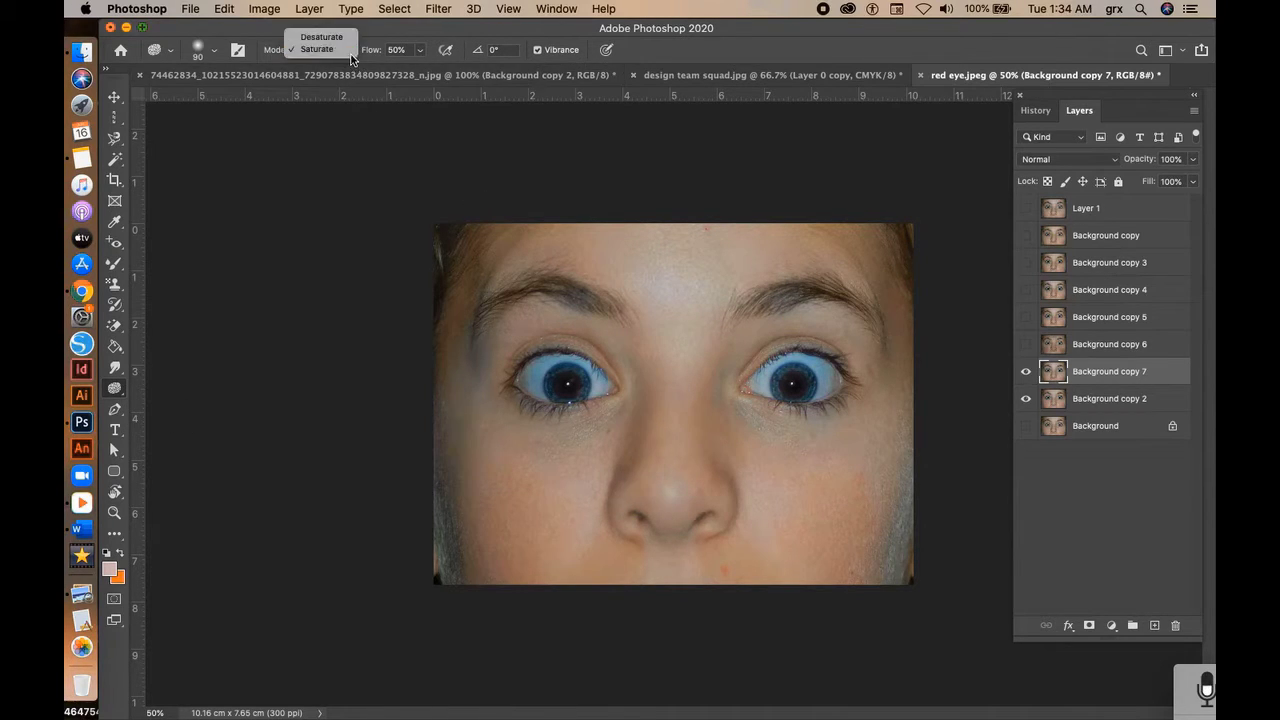
pyautogui.click(333, 41)
pyautogui.press(']')
pyautogui.press(']')
pyautogui.press(']')
pyautogui.press(']')
pyautogui.press(']')
pyautogui.press(']')
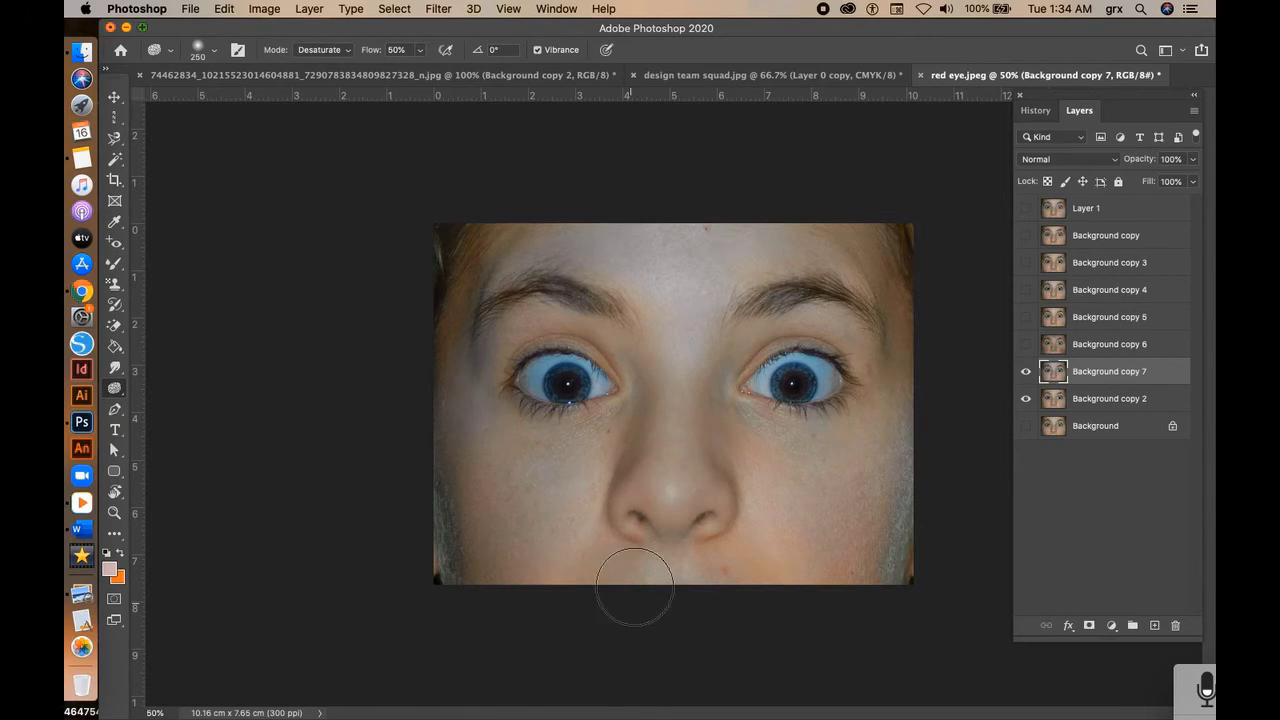
# Step: Hide Background copy 7 and make another duplicate of Background copy 2
pyautogui.click(1026, 372)
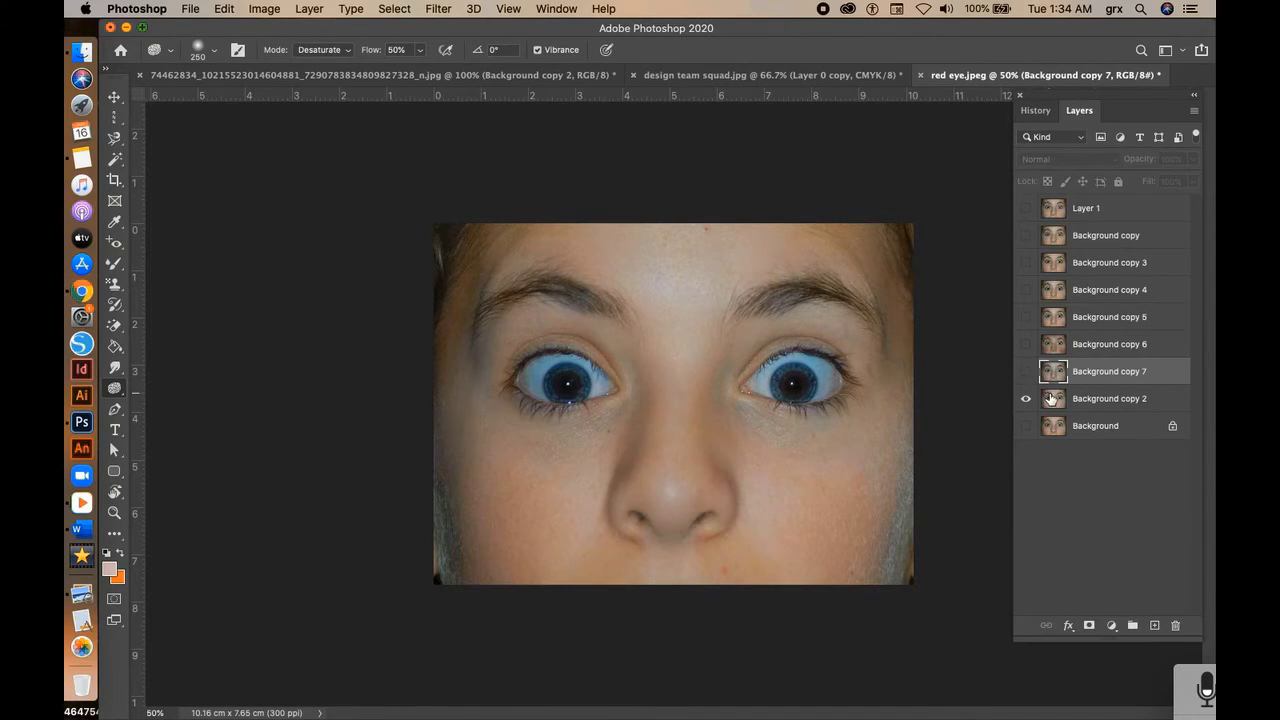
pyautogui.click(1051, 398)
pyautogui.hotkey('ctrl', 'j')
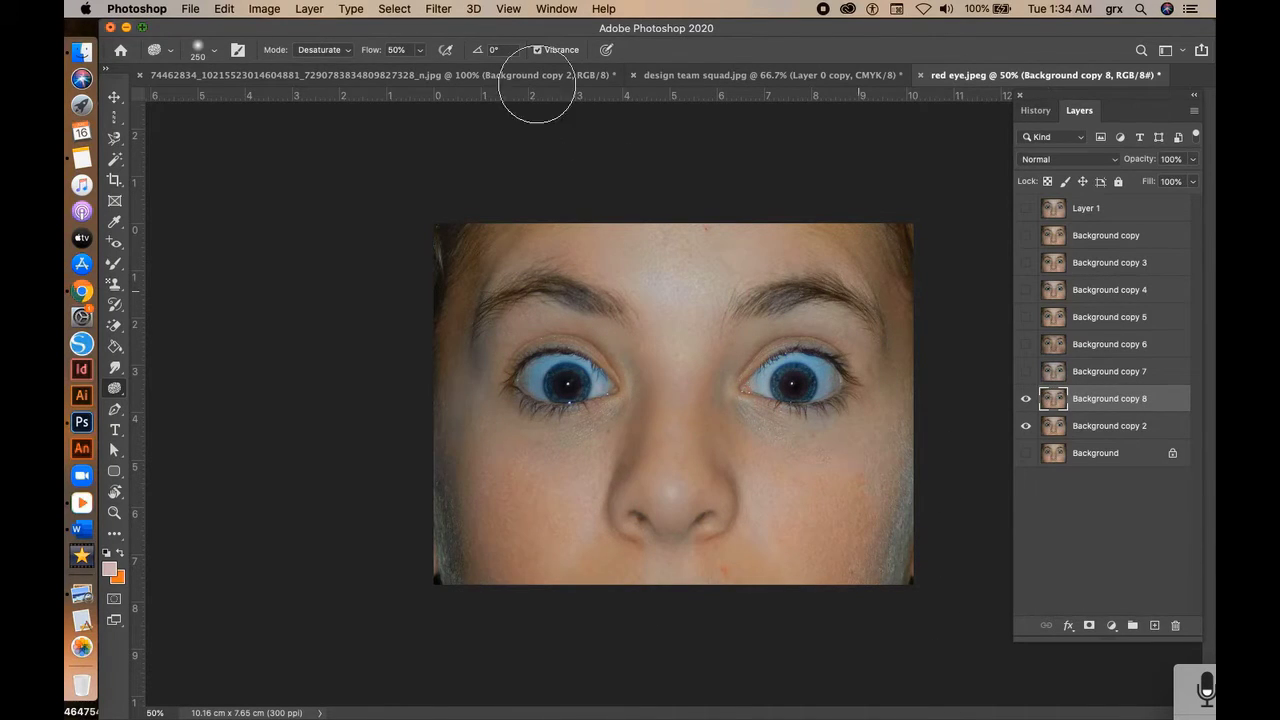
# Step: Set the Sponge Tool to Saturate, intensify the face's colours on Background copy 8, and toggle the layer to compare
pyautogui.click(349, 53)
pyautogui.click(337, 62)
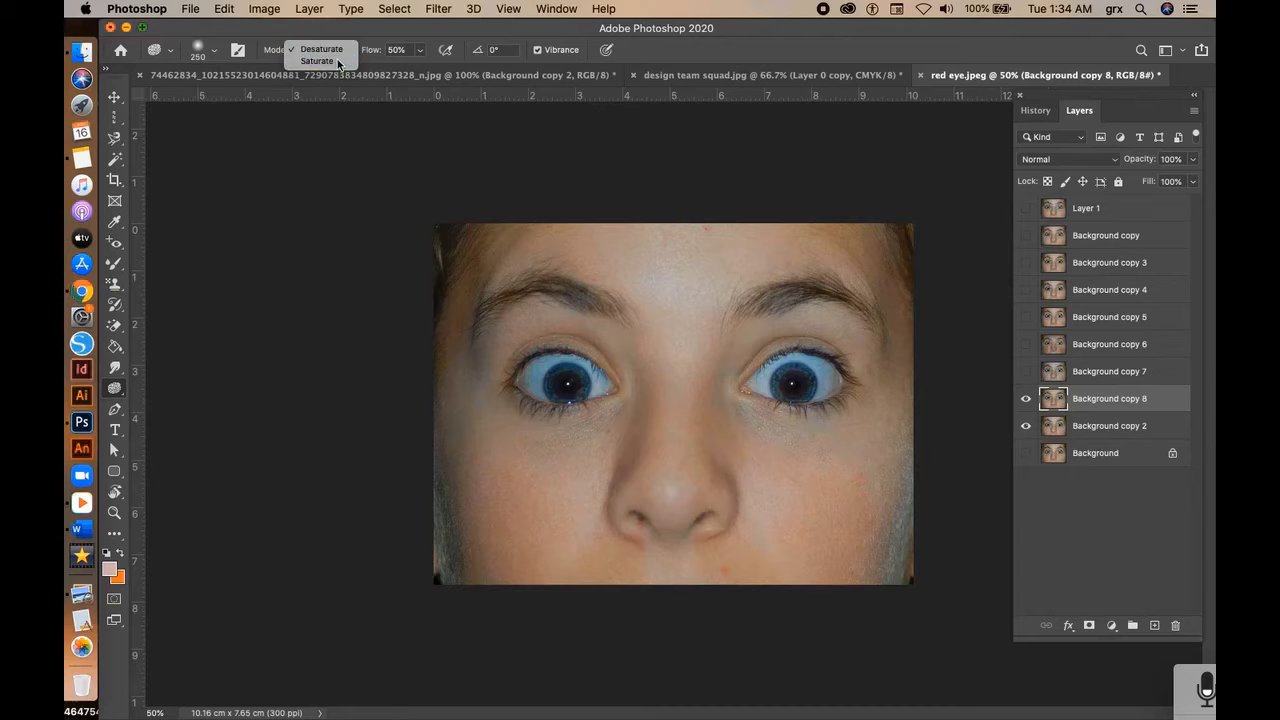
pyautogui.moveTo(575, 258)
pyautogui.mouseDown()
pyautogui.moveTo(795, 251)
pyautogui.moveTo(511, 316)
pyautogui.moveTo(487, 521)
pyautogui.moveTo(496, 568)
pyautogui.moveTo(739, 456)
pyautogui.moveTo(852, 421)
pyautogui.moveTo(603, 573)
pyautogui.mouseUp()
pyautogui.click(1026, 400)
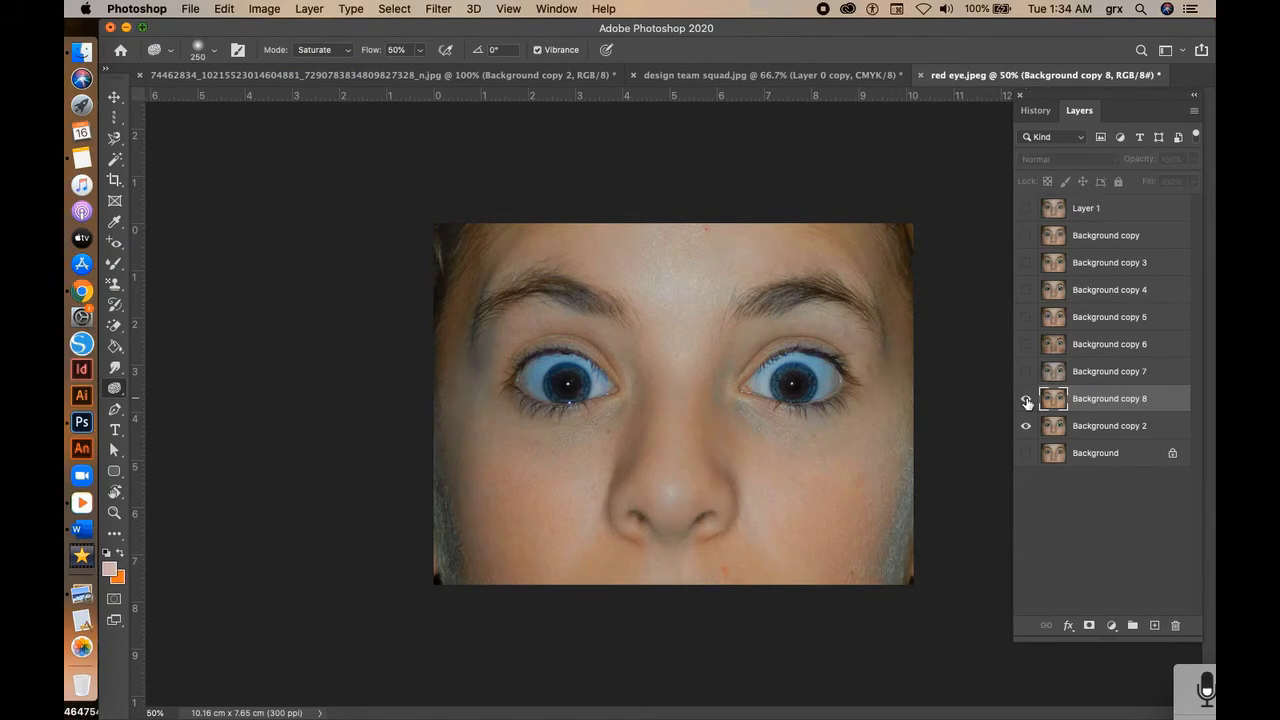
# Step: Toggle Background copy 8 off and on to compare the saturated face with the layer below
pyautogui.click(1026, 400)
pyautogui.click(1026, 400)
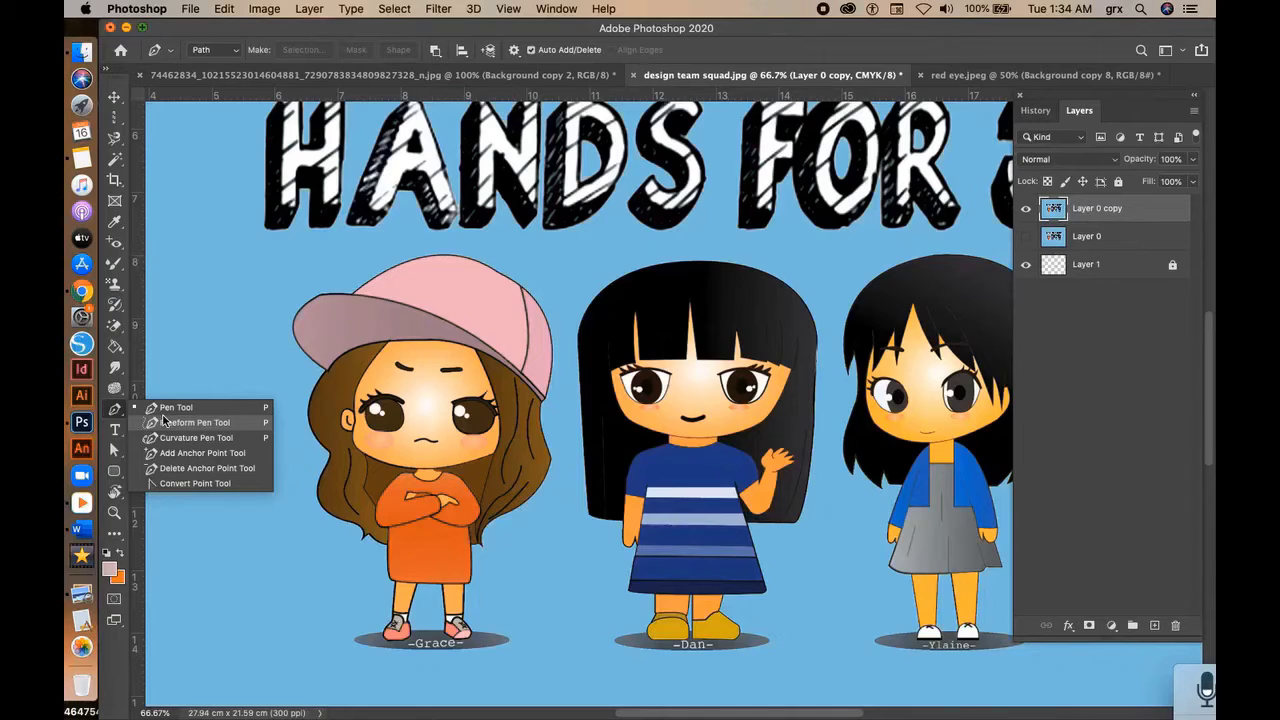
# Step: Draw a closed Pen Tool path around the girl with the pink cap in design team squad.jpg
pyautogui.click(178, 409)
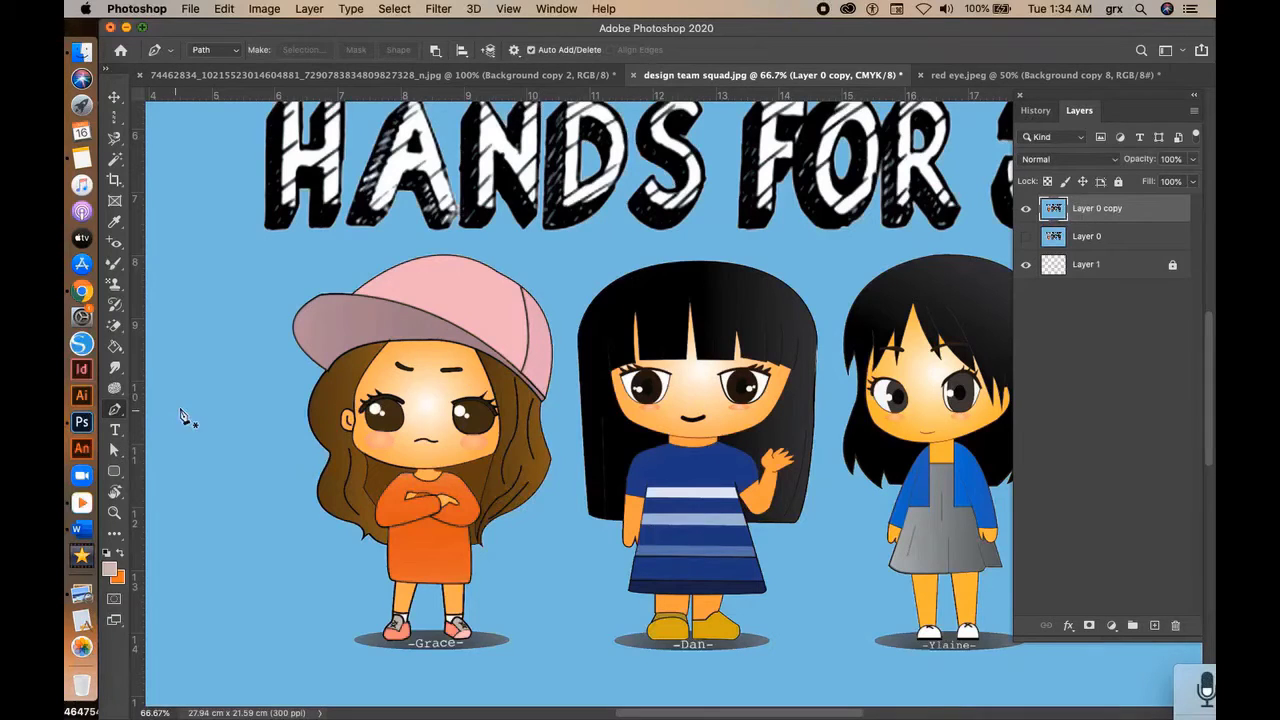
pyautogui.click(314, 374)
pyautogui.click(281, 329)
pyautogui.click(317, 280)
pyautogui.click(390, 269)
pyautogui.click(412, 245)
pyautogui.click(472, 244)
pyautogui.click(556, 278)
pyautogui.click(573, 373)
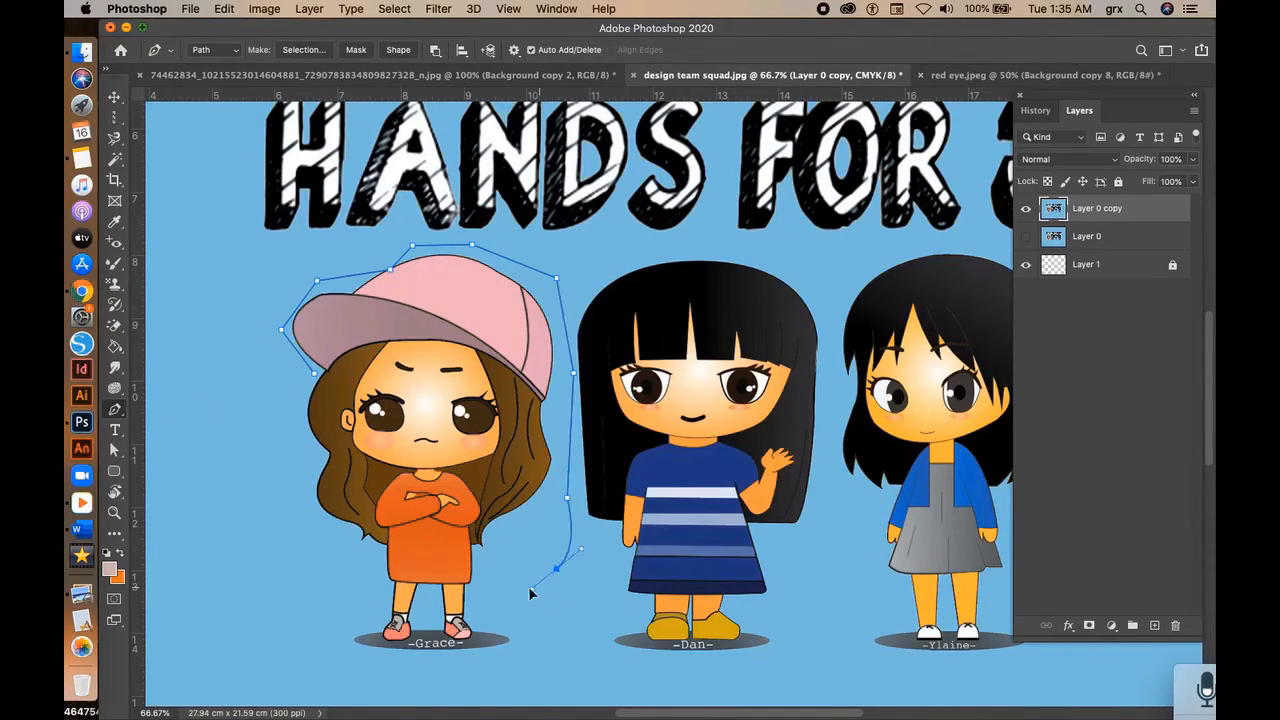
pyautogui.click(551, 611)
pyautogui.click(496, 644)
pyautogui.click(380, 668)
pyautogui.click(334, 638)
pyautogui.click(288, 540)
pyautogui.click(307, 380)
pyautogui.click(314, 374)
# Step: Turn the path around the pink-capped girl into a new anti-aliased selection with a 10-pixel feather radius
pyautogui.rightClick(314, 374)
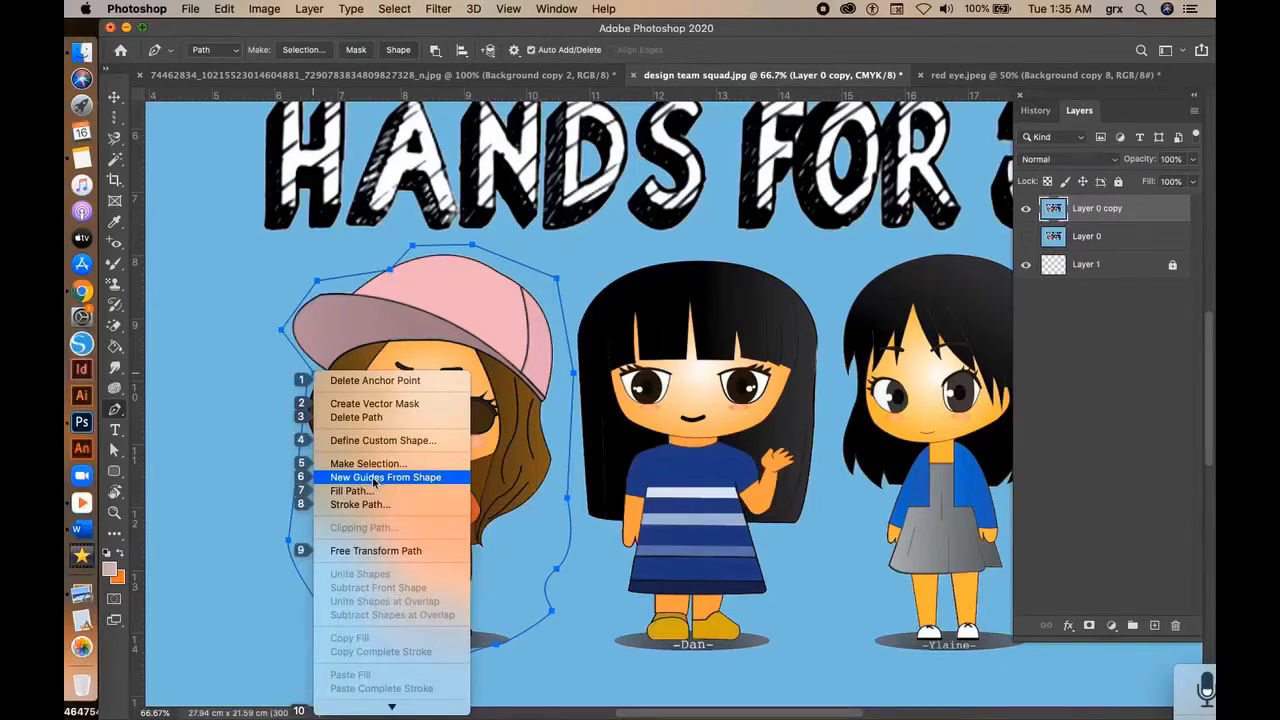
pyautogui.click(377, 465)
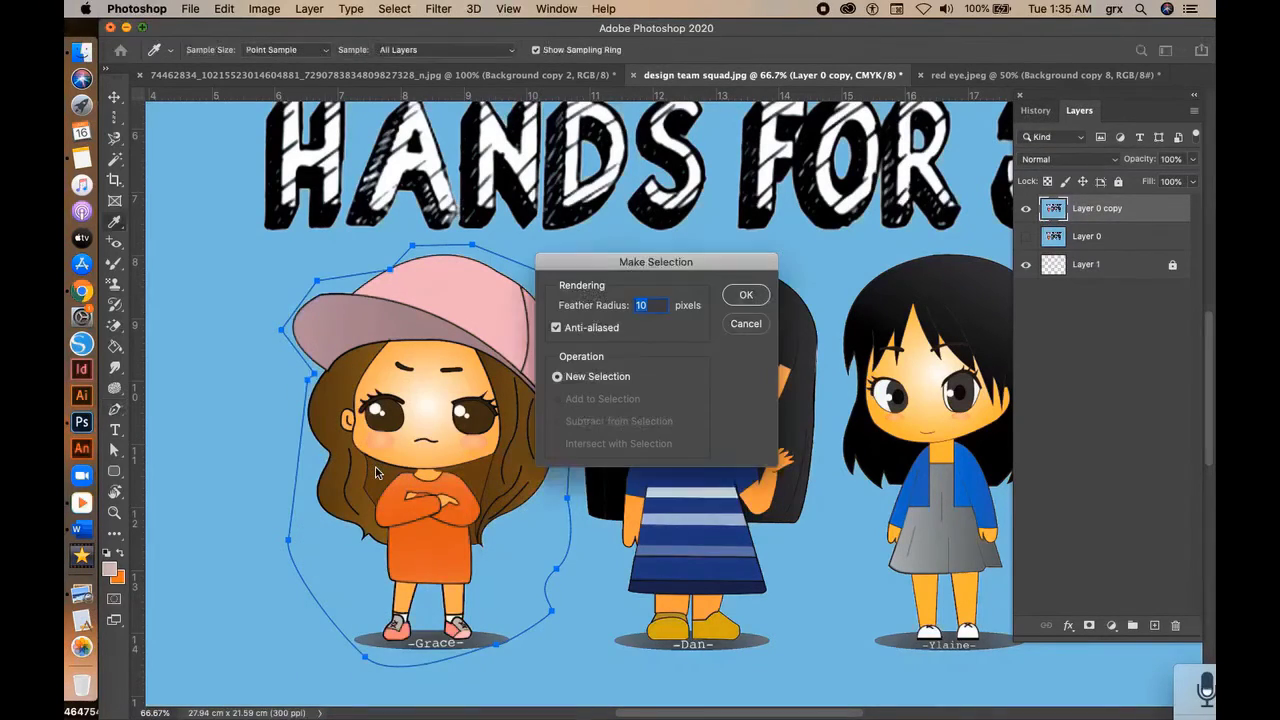
pyautogui.click(745, 296)
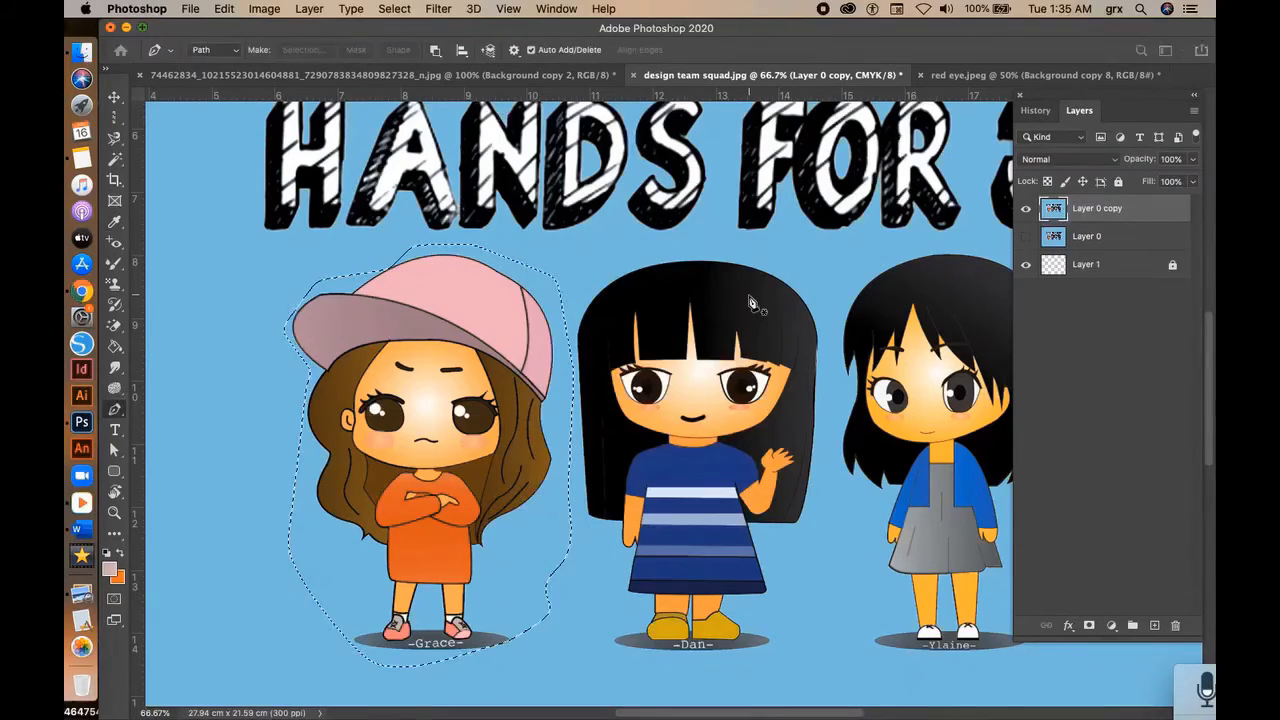
# Step: Draw a loose outline around the pink-capped girl with the Freeform Pen Tool
pyautogui.rightClick(114, 409)
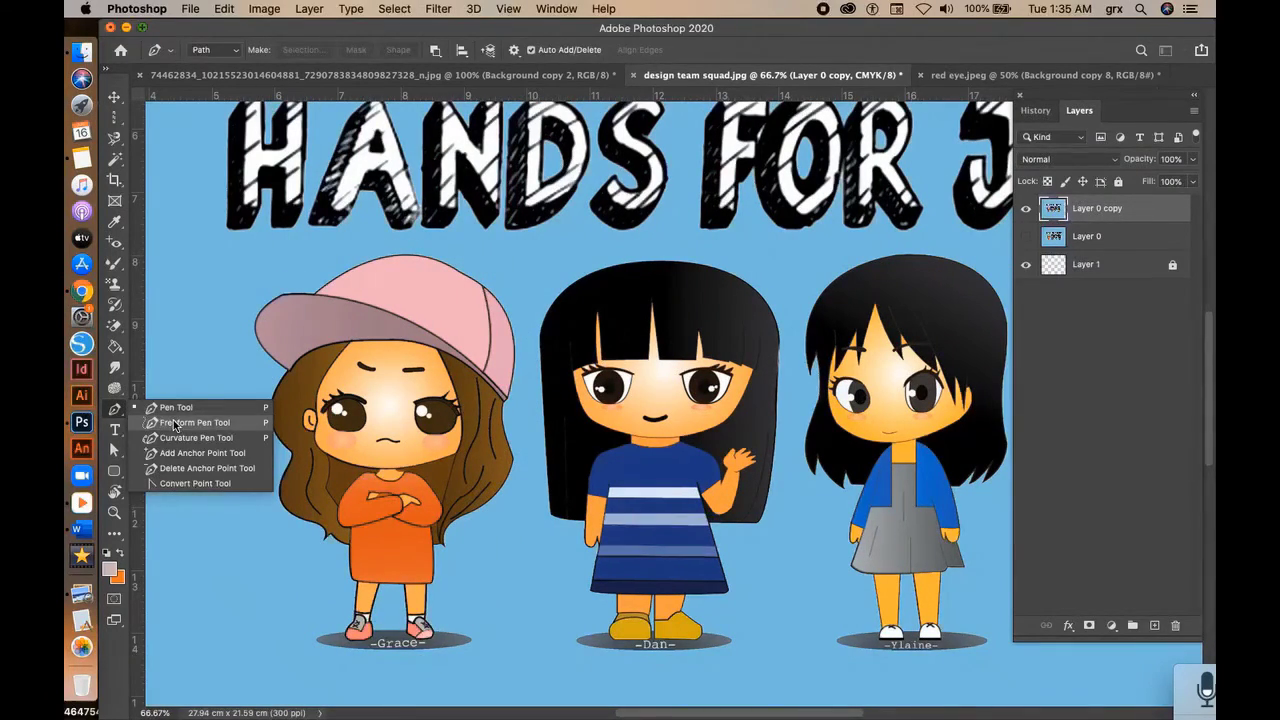
pyautogui.click(175, 422)
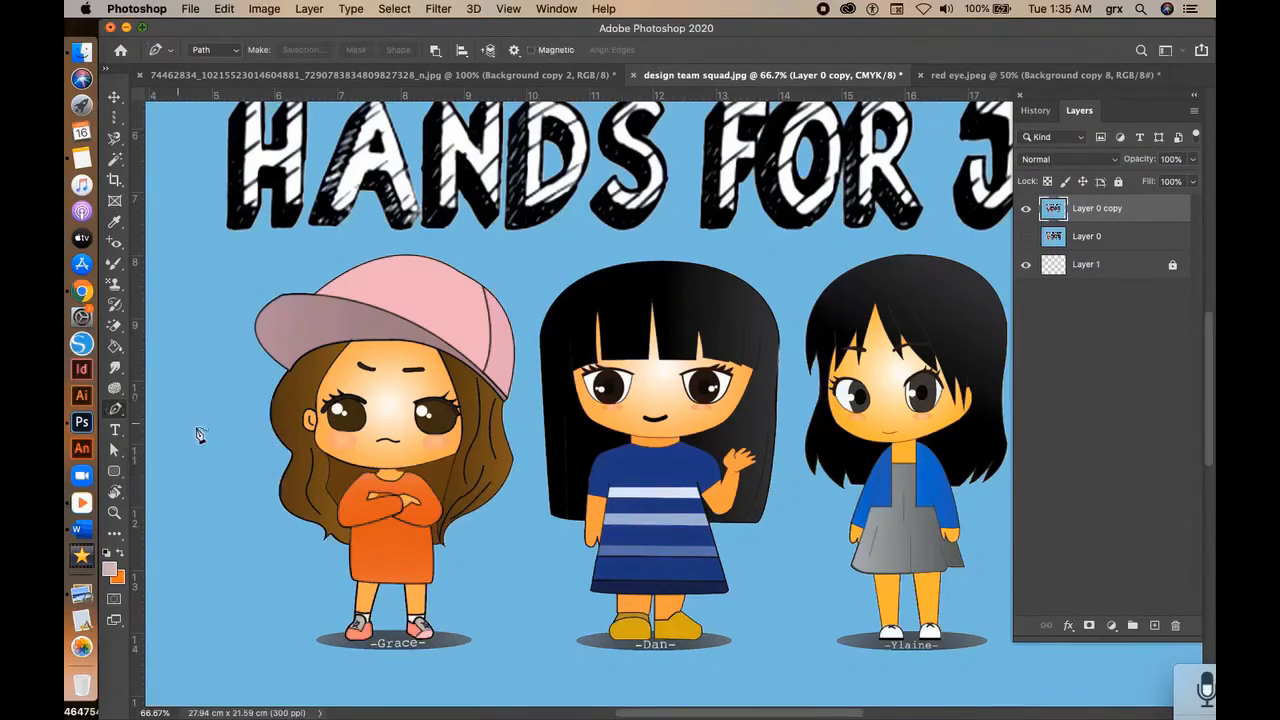
pyautogui.moveTo(259, 509)
pyautogui.mouseDown()
pyautogui.moveTo(250, 330)
pyautogui.moveTo(523, 306)
pyautogui.moveTo(328, 560)
pyautogui.moveTo(268, 515)
pyautogui.mouseUp()
pyautogui.moveTo(260, 470); pyautogui.dragTo(265, 502)
pyautogui.click(292, 474)
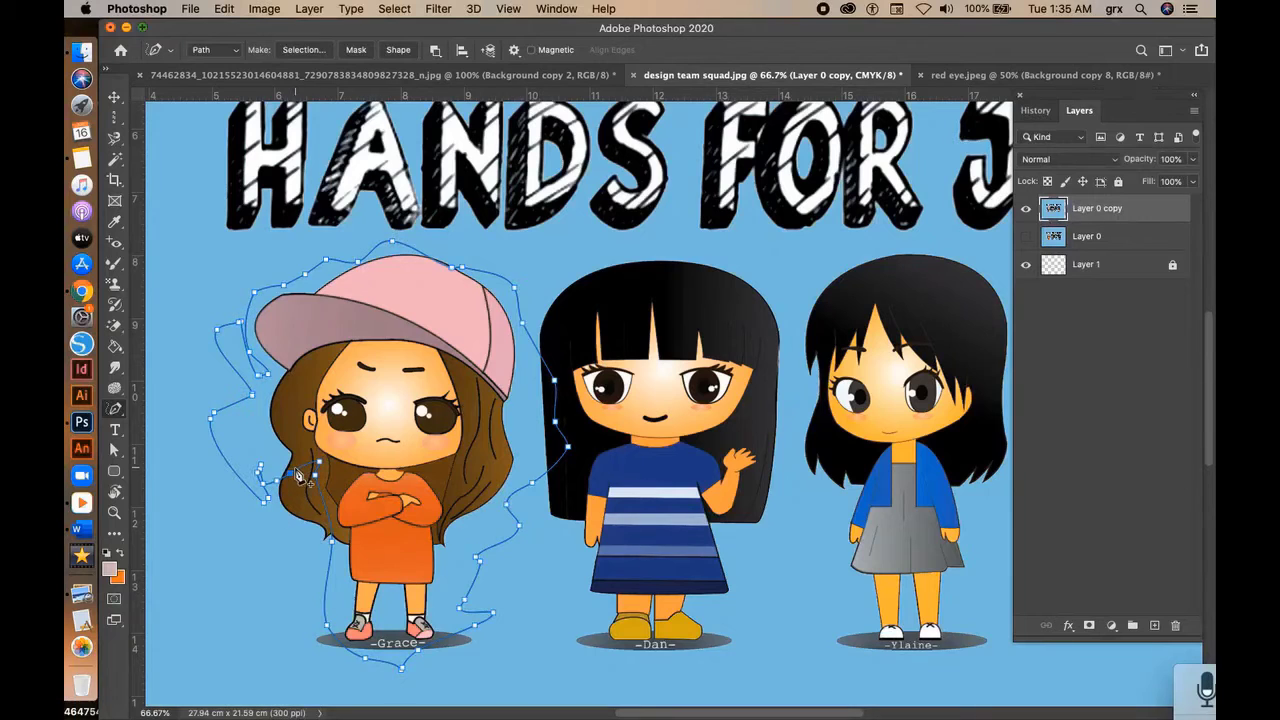
# Step: Stroke the freeform path with the Brush without simulated pressure, and undo the stroke and the path
pyautogui.rightClick(297, 476)
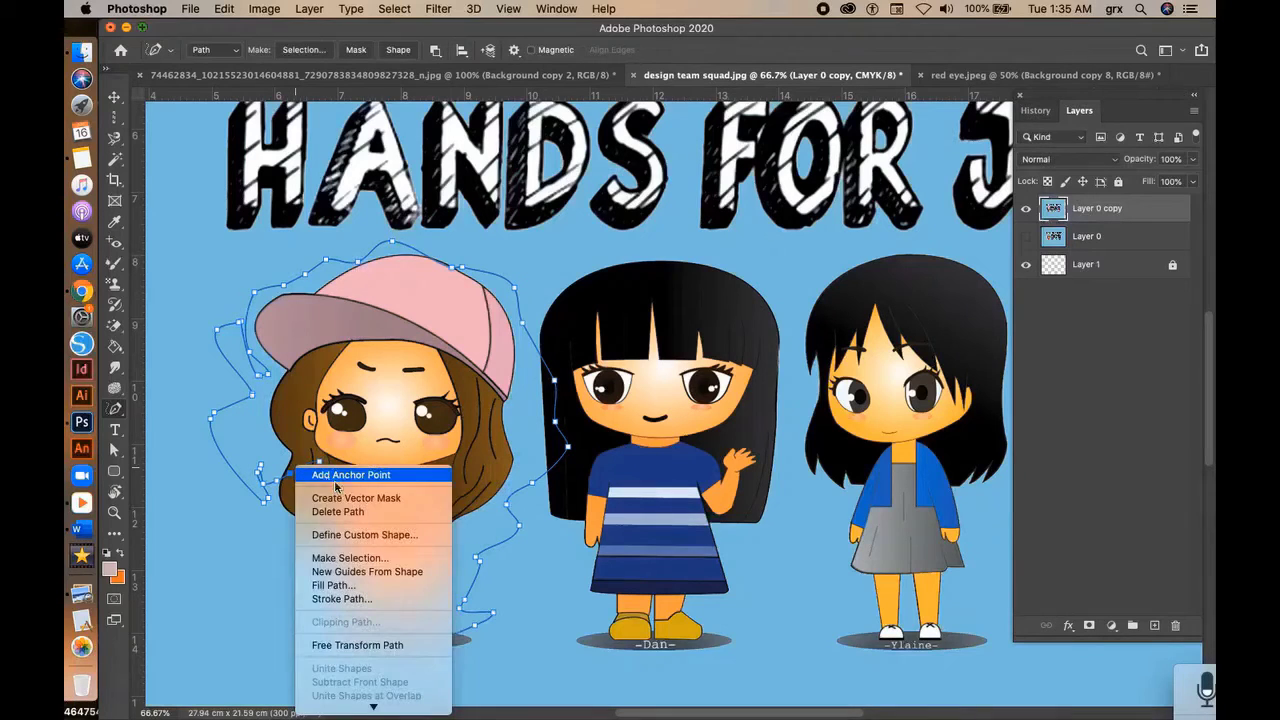
pyautogui.click(340, 598)
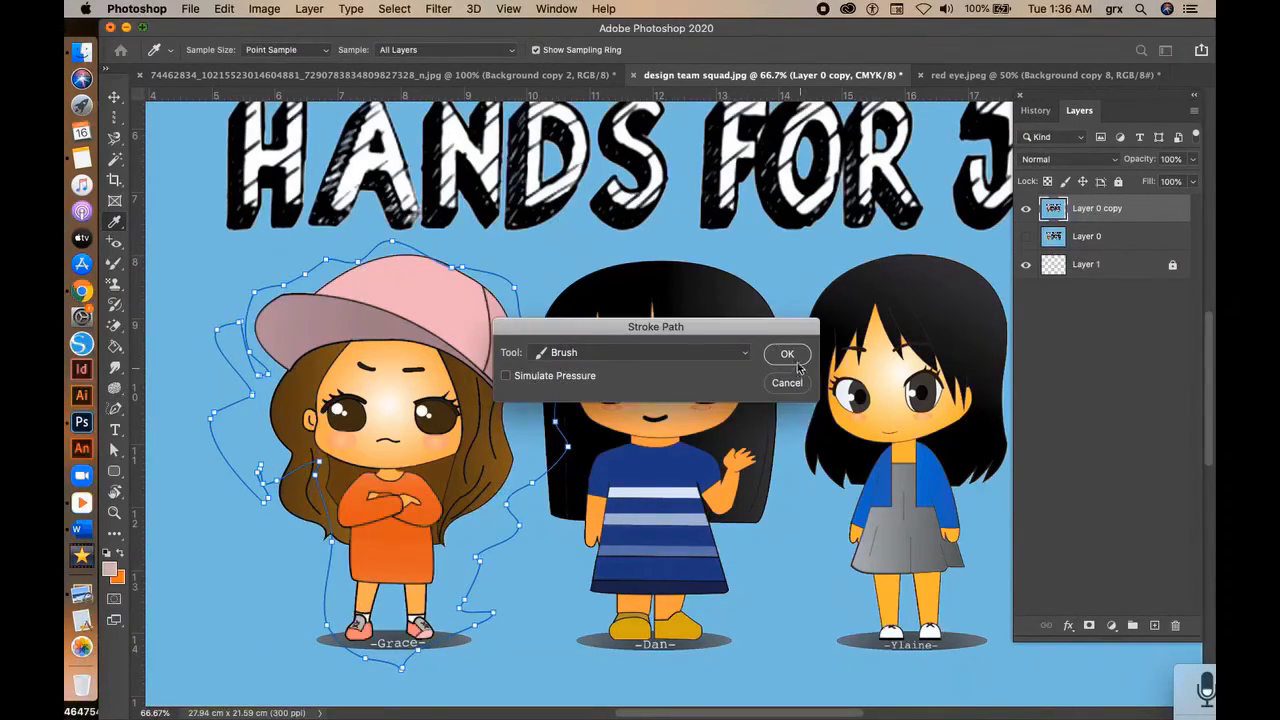
pyautogui.click(795, 362)
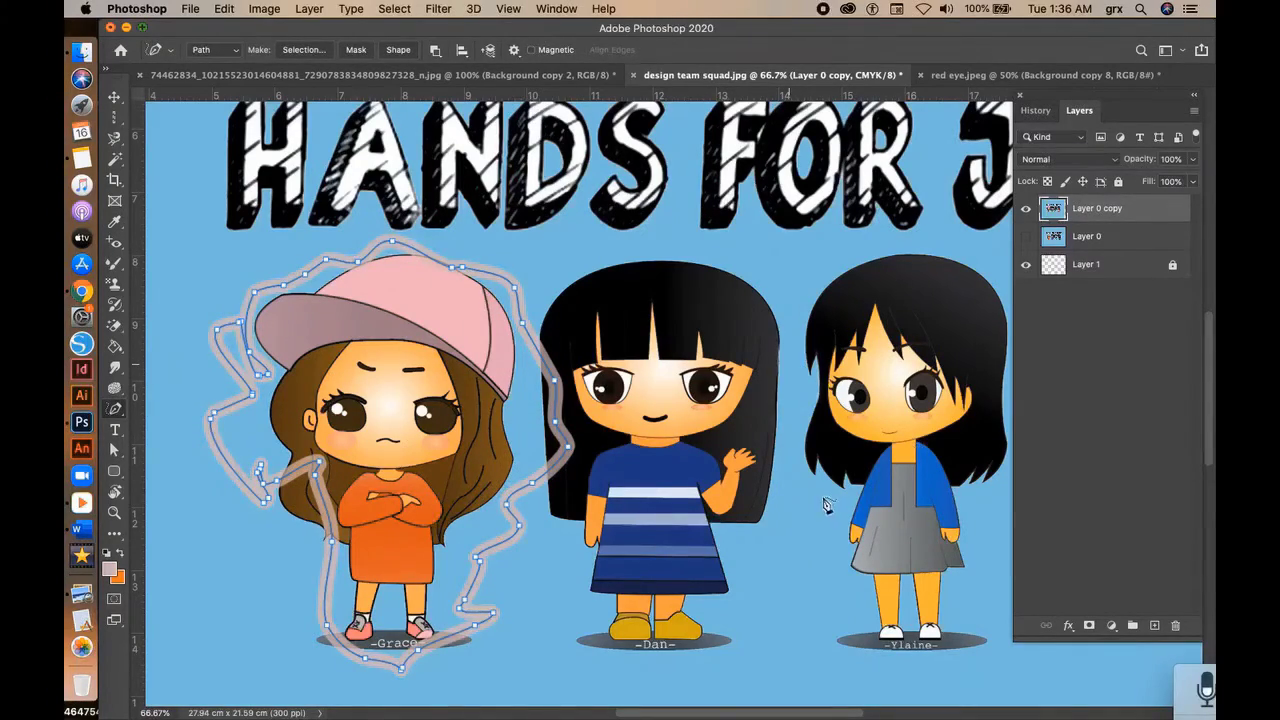
pyautogui.press('super+z')
pyautogui.press('super+z')
# Step: Draw a closed crescent-like path beside the pink-capped girl with the Curvature Pen Tool
pyautogui.rightClick(114, 409)
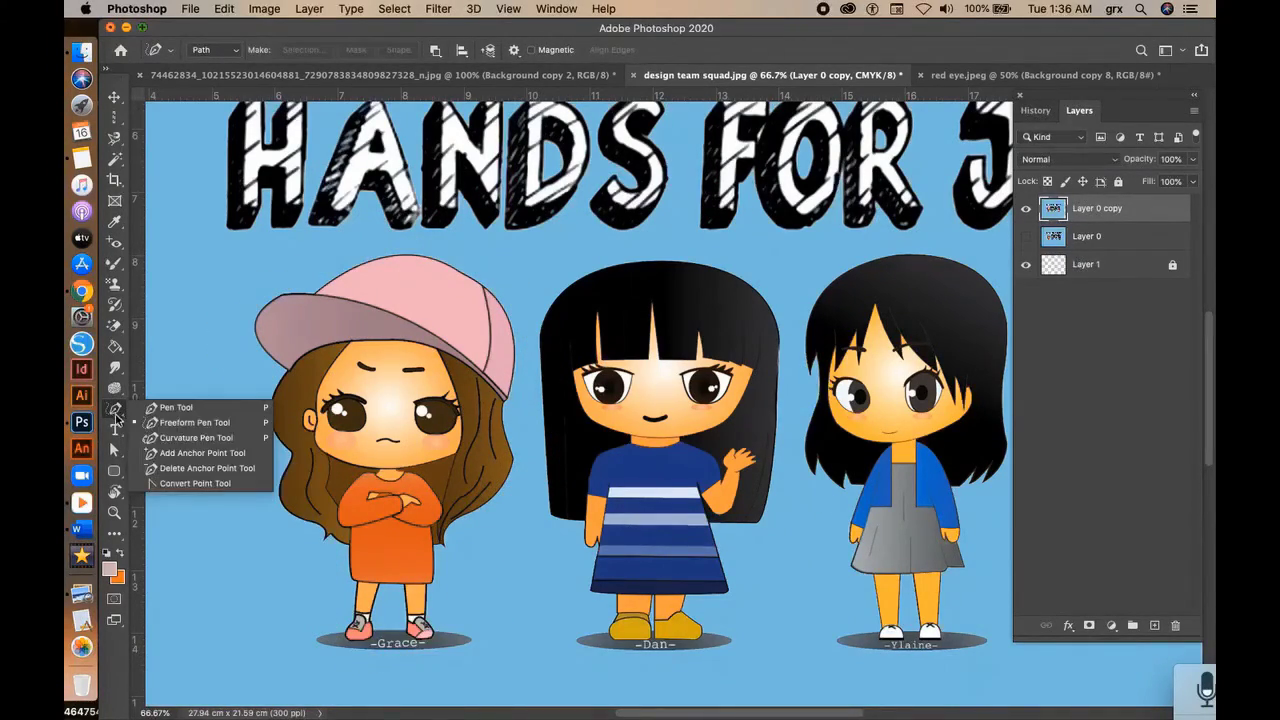
pyautogui.click(228, 439)
pyautogui.click(223, 404)
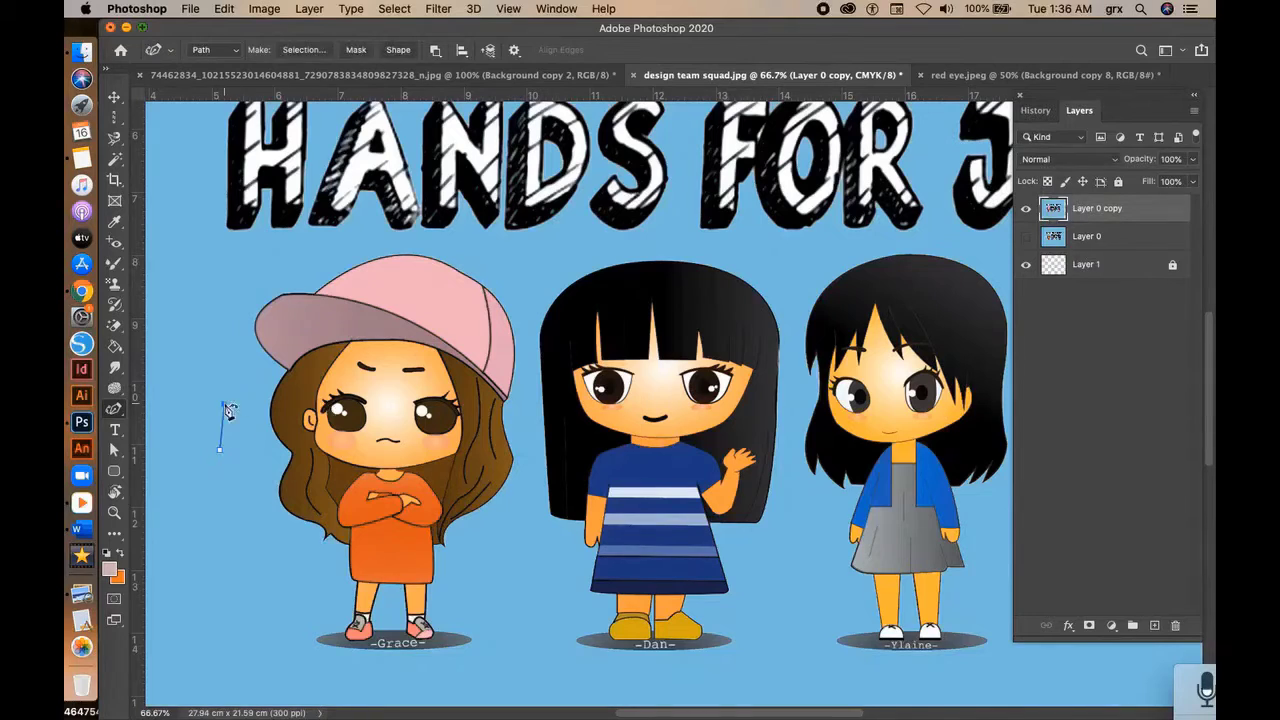
pyautogui.click(219, 450)
pyautogui.click(238, 549)
pyautogui.click(320, 574)
pyautogui.click(297, 620)
pyautogui.click(169, 439)
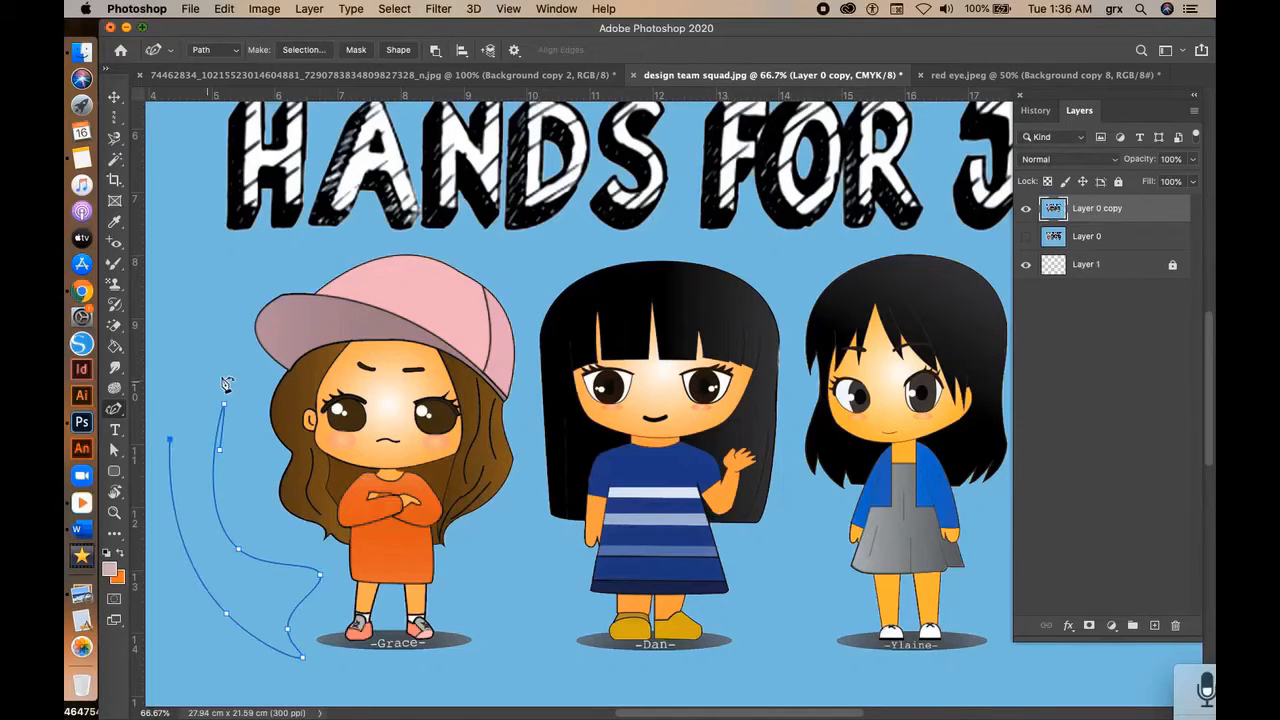
pyautogui.click(239, 366)
pyautogui.click(224, 404)
# Step: Fill the curved path with the foreground color in Normal mode at 100% opacity and 0 feather
pyautogui.rightClick(223, 405)
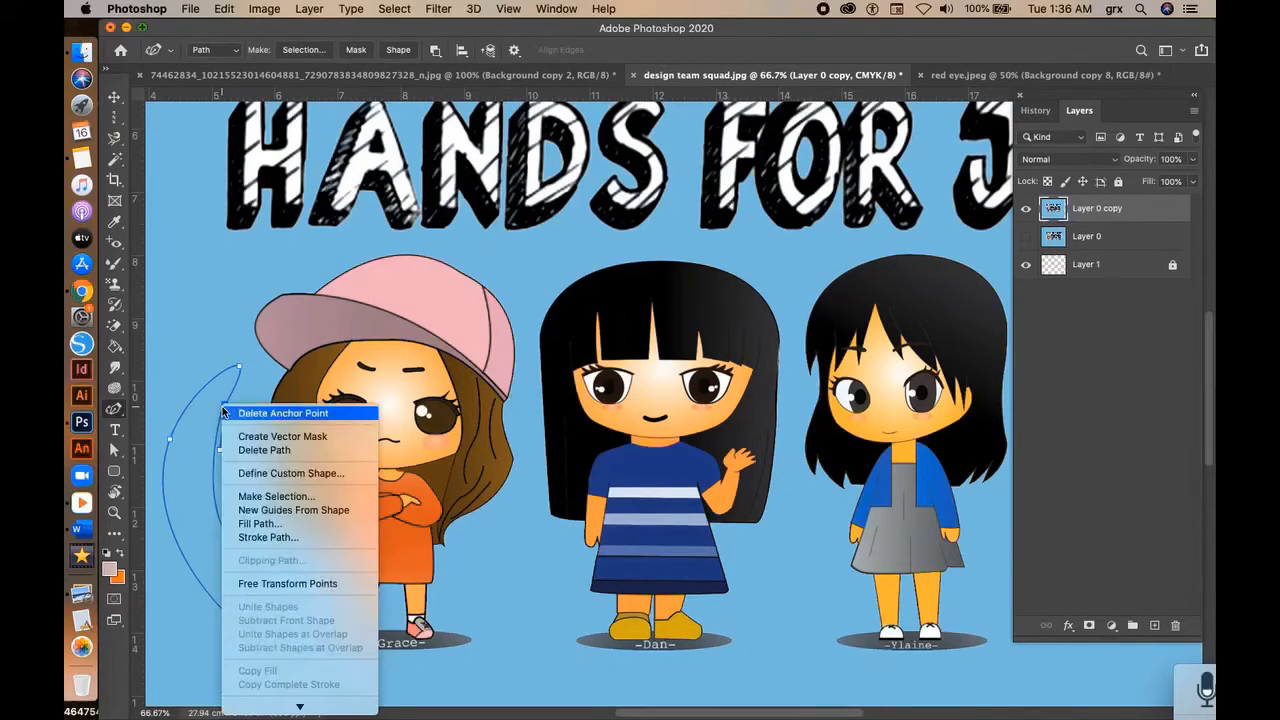
pyautogui.click(265, 524)
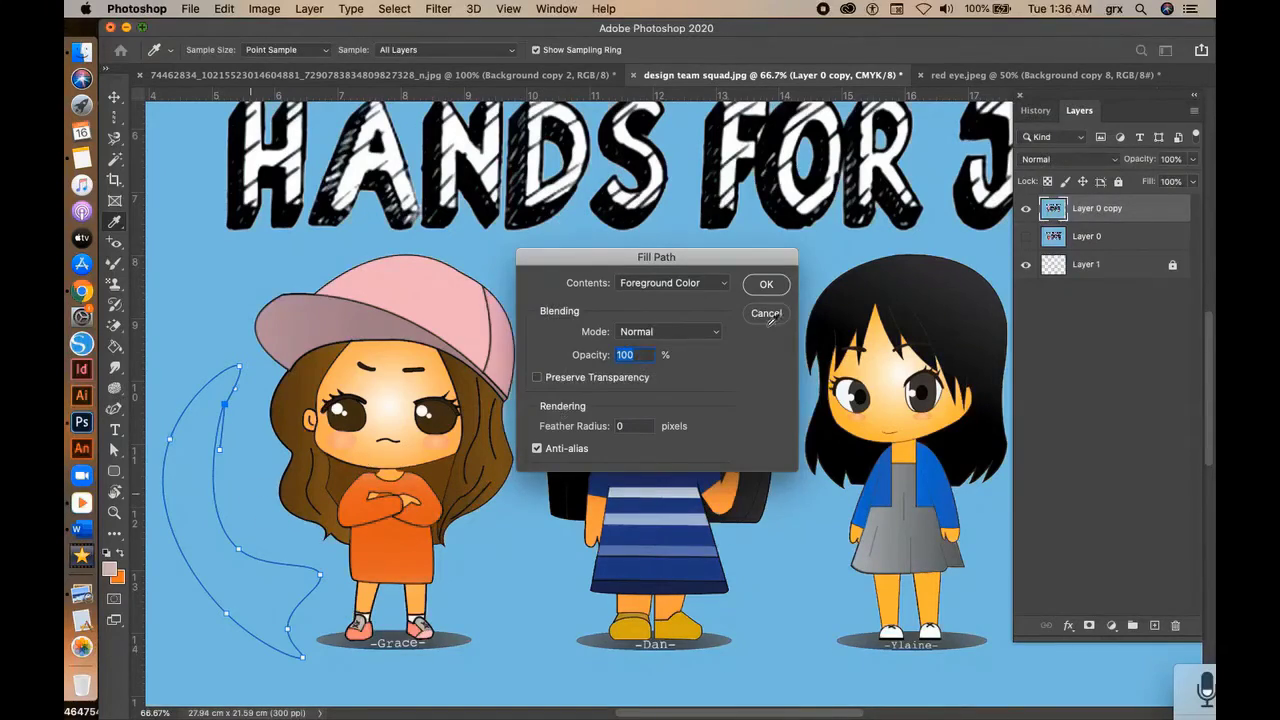
pyautogui.click(712, 288)
pyautogui.click(724, 288)
pyautogui.click(766, 287)
# Step: Add anchor points to the upper and lower-left curves of the teardrop path and pull their handles to reshape it
pyautogui.press('p')
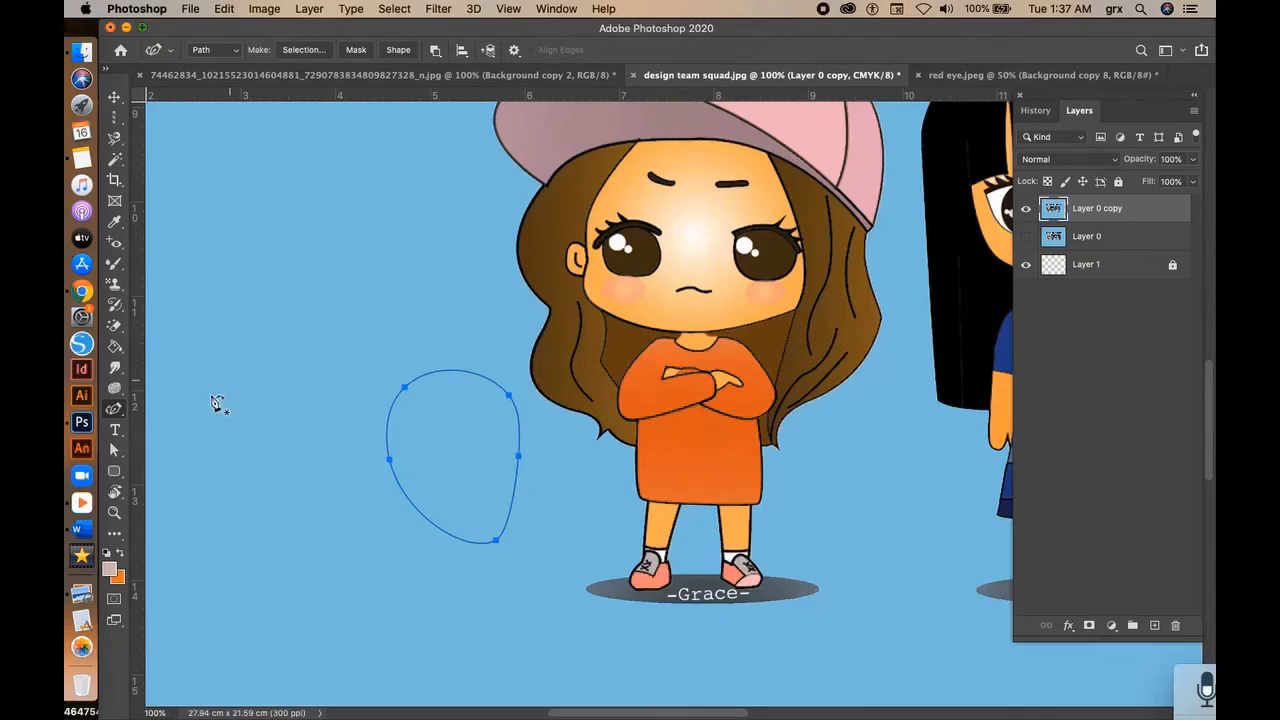
pyautogui.rightClick(114, 409)
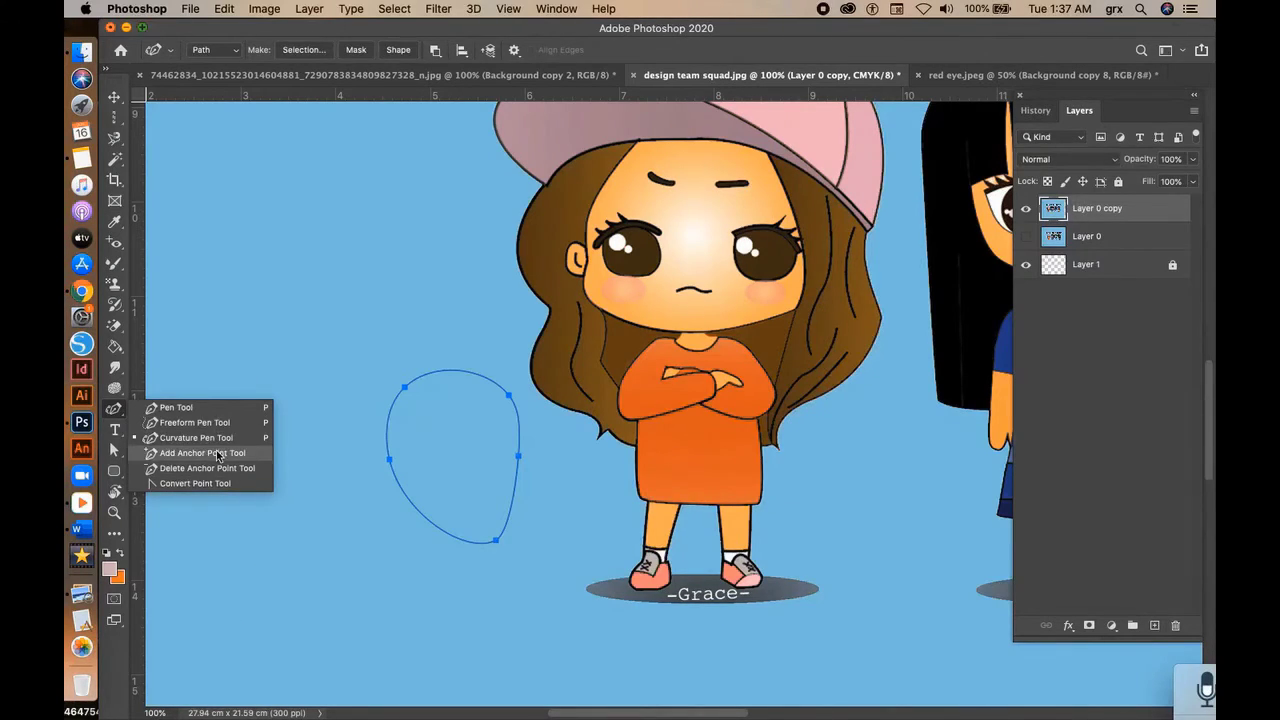
pyautogui.click(205, 453)
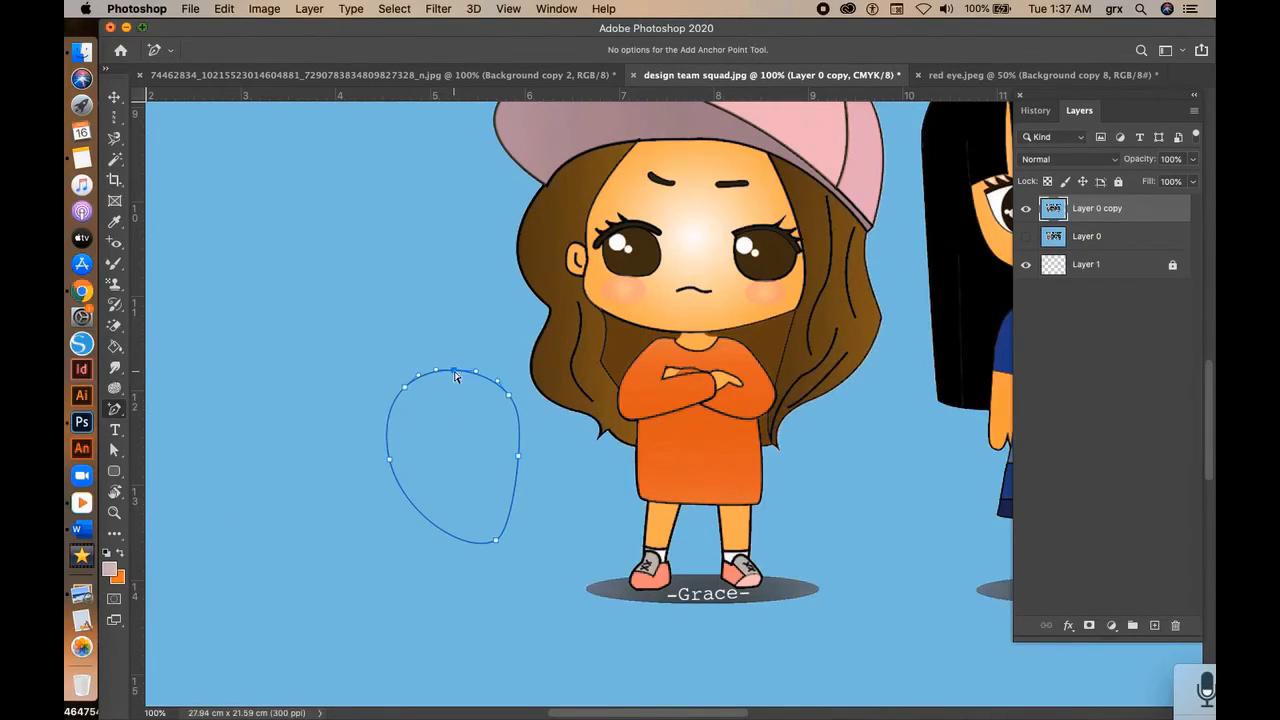
pyautogui.moveTo(477, 370); pyautogui.dragTo(483, 350)
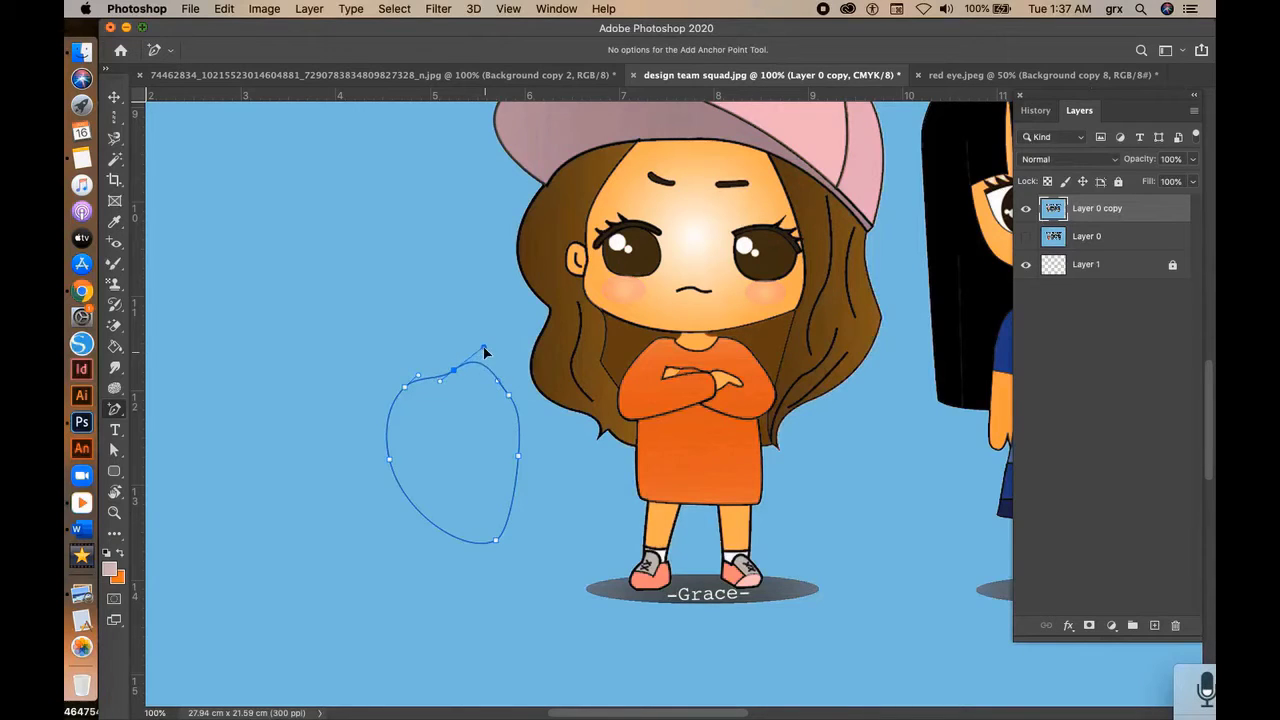
pyautogui.click(416, 508)
pyautogui.moveTo(437, 537); pyautogui.dragTo(408, 522)
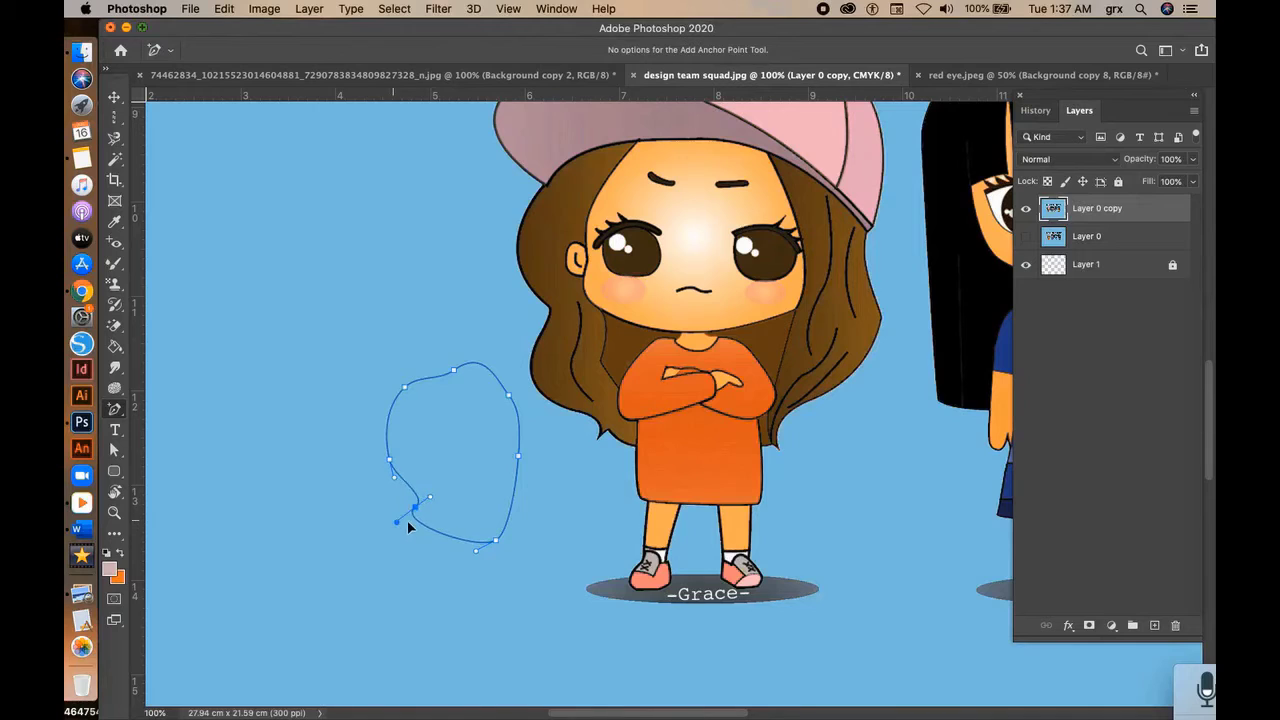
# Step: Remove the added anchor point on the path's lower-left curve with the Delete Anchor Point Tool
pyautogui.click(116, 412)
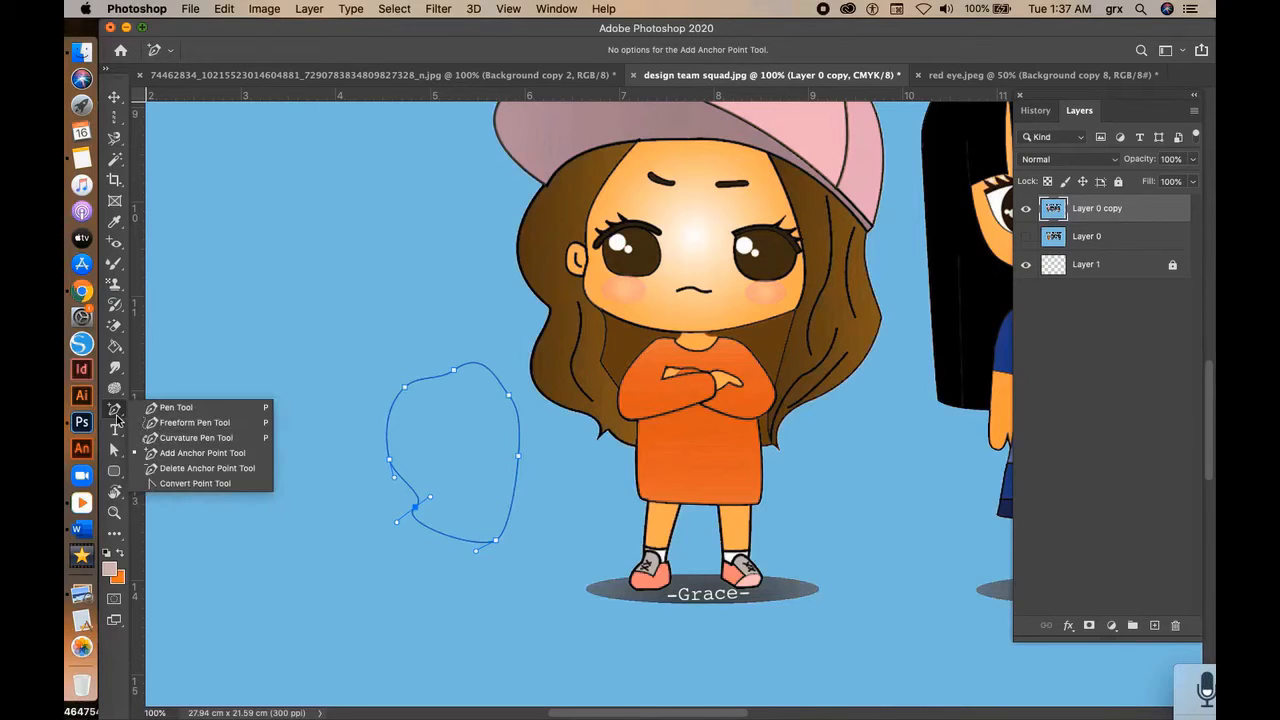
pyautogui.click(205, 468)
pyautogui.click(416, 512)
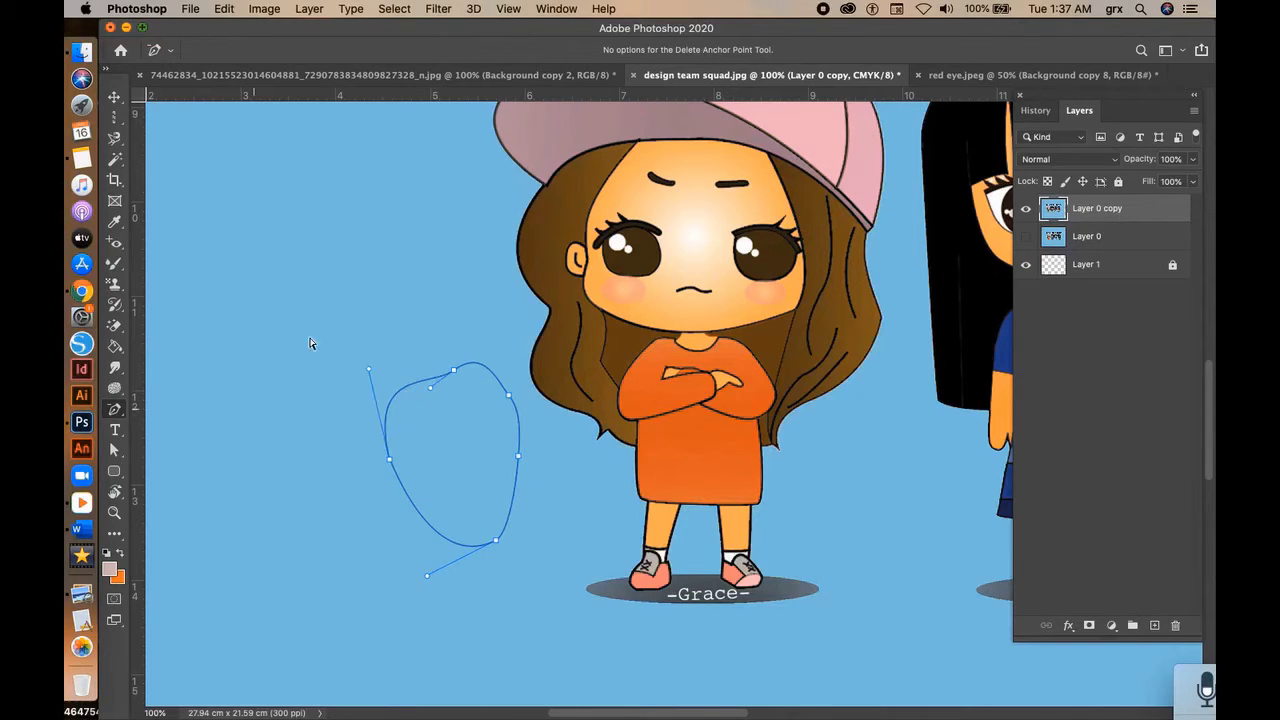
# Step: Convert the path's top and upper-right anchor points to corners with the Convert Point Tool
pyautogui.click(116, 411)
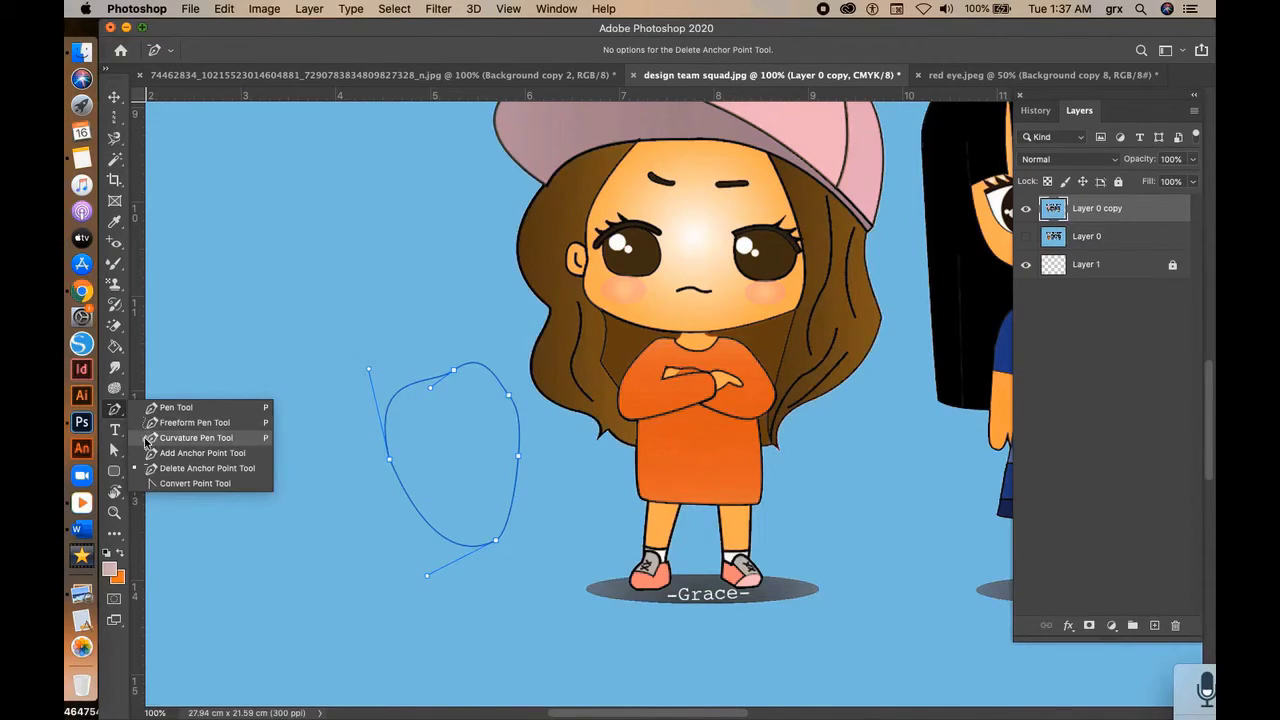
pyautogui.click(174, 483)
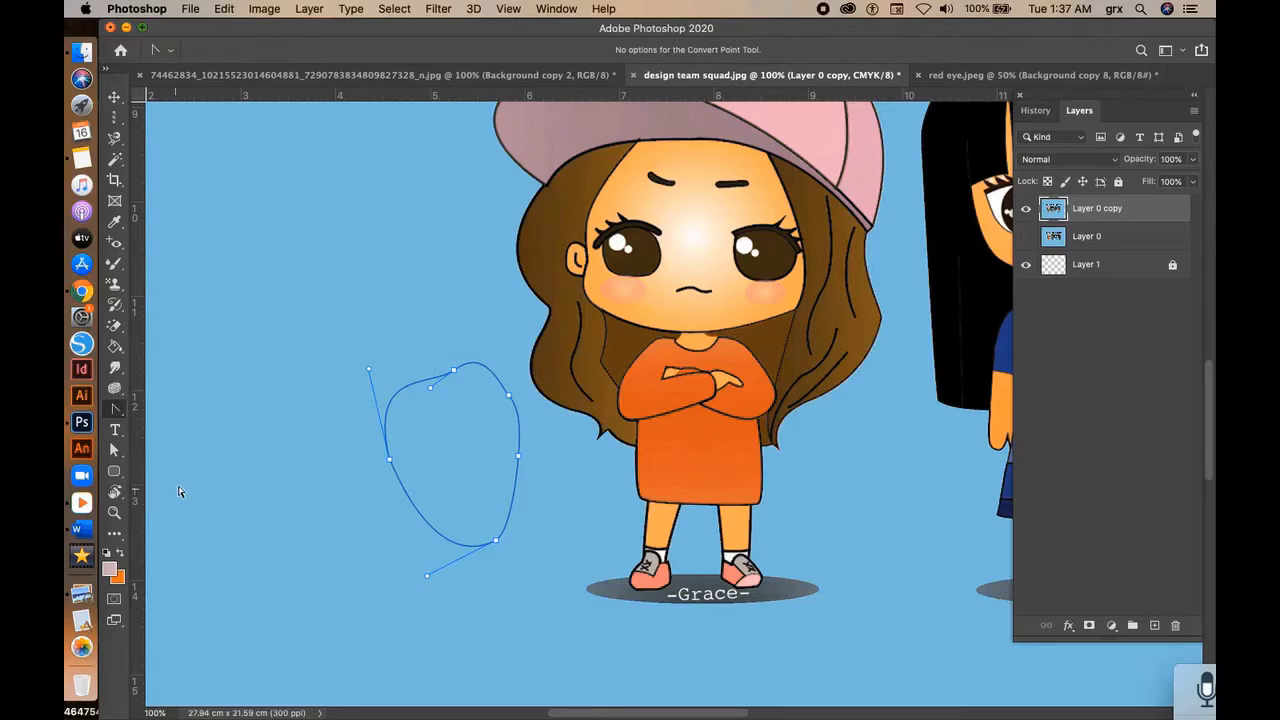
pyautogui.click(453, 372)
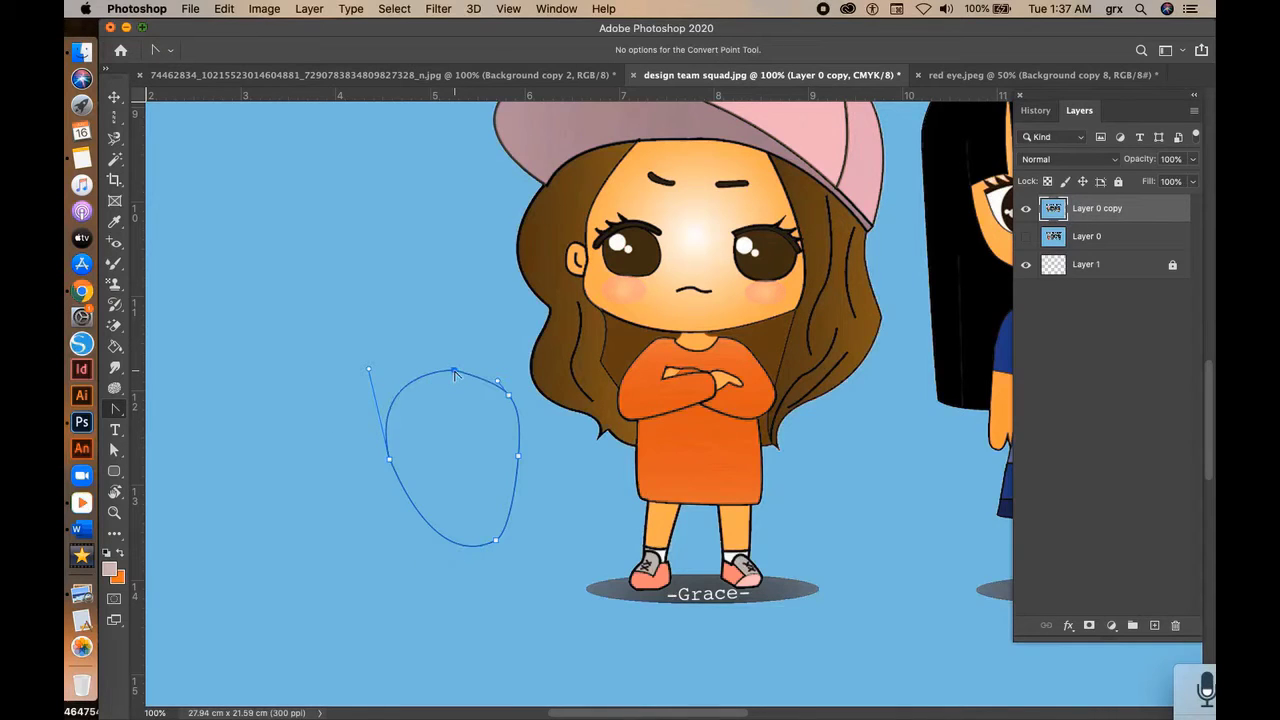
pyautogui.click(509, 396)
# Step: Add the horizontal text "HI THERE!" in 14 pt Arial Black with a near-black colour on the canvas's lower-left area
pyautogui.click(115, 429)
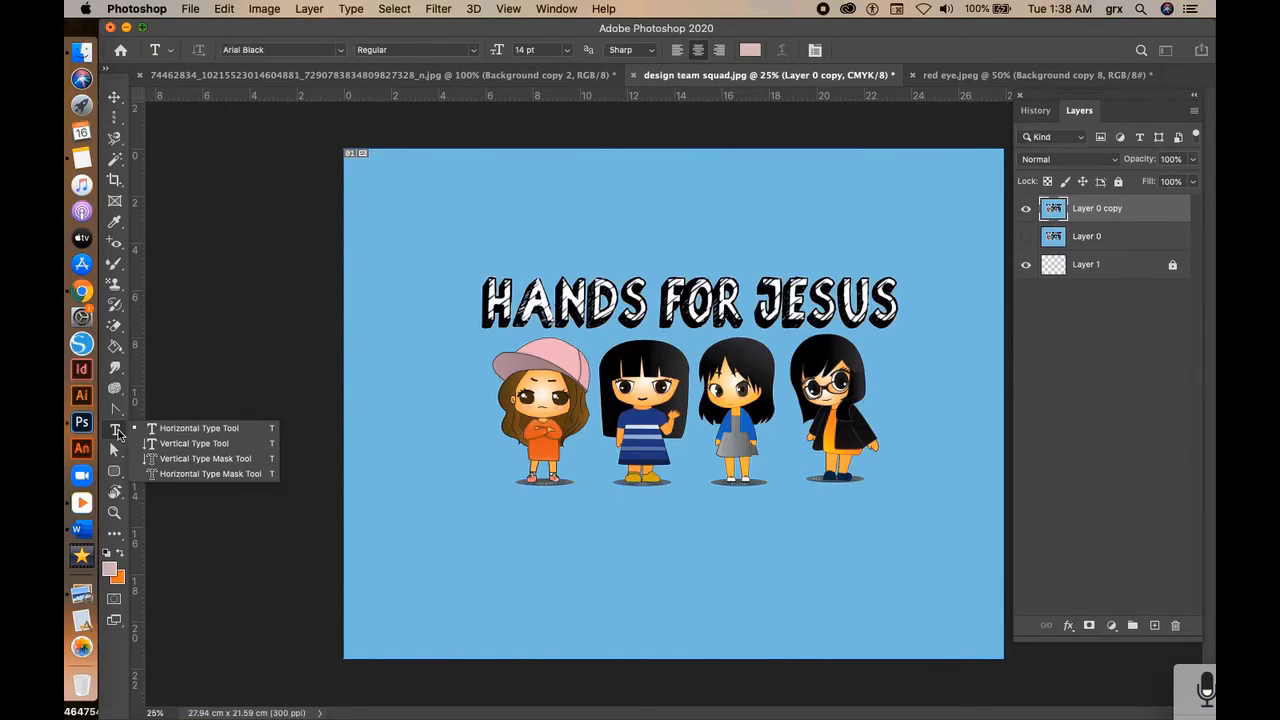
pyautogui.click(174, 433)
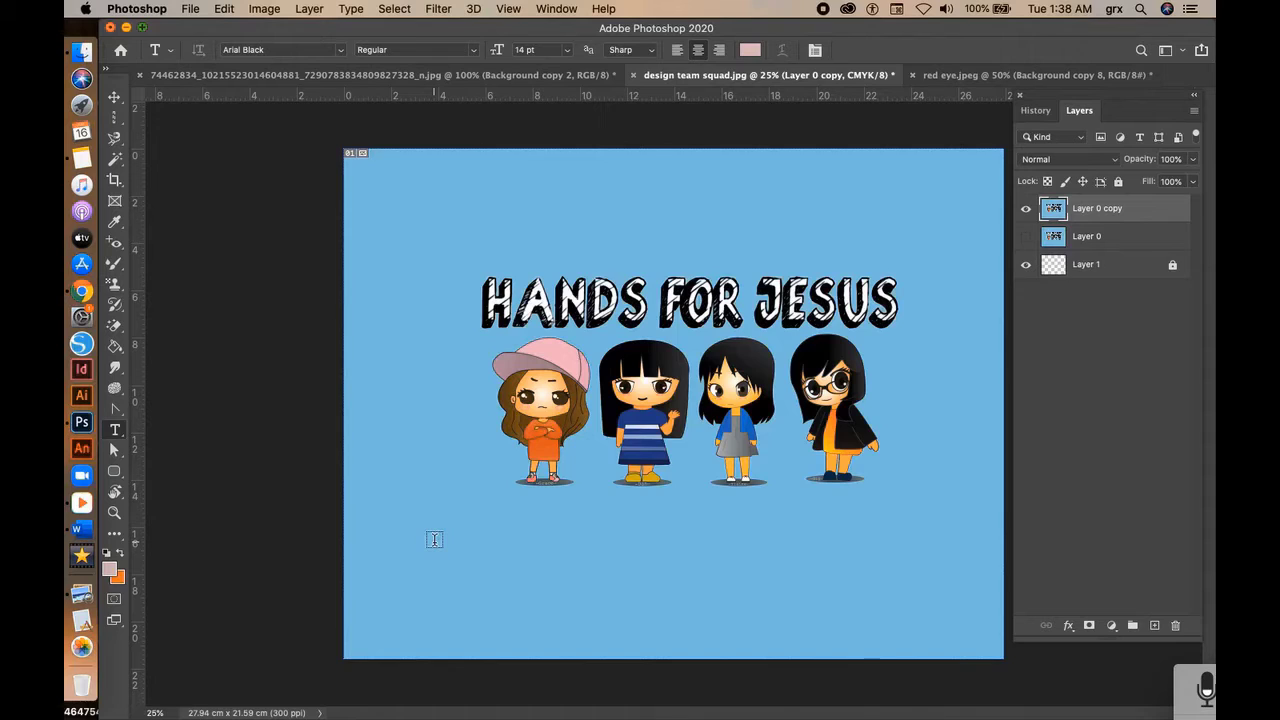
pyautogui.click(428, 544)
pyautogui.click(753, 54)
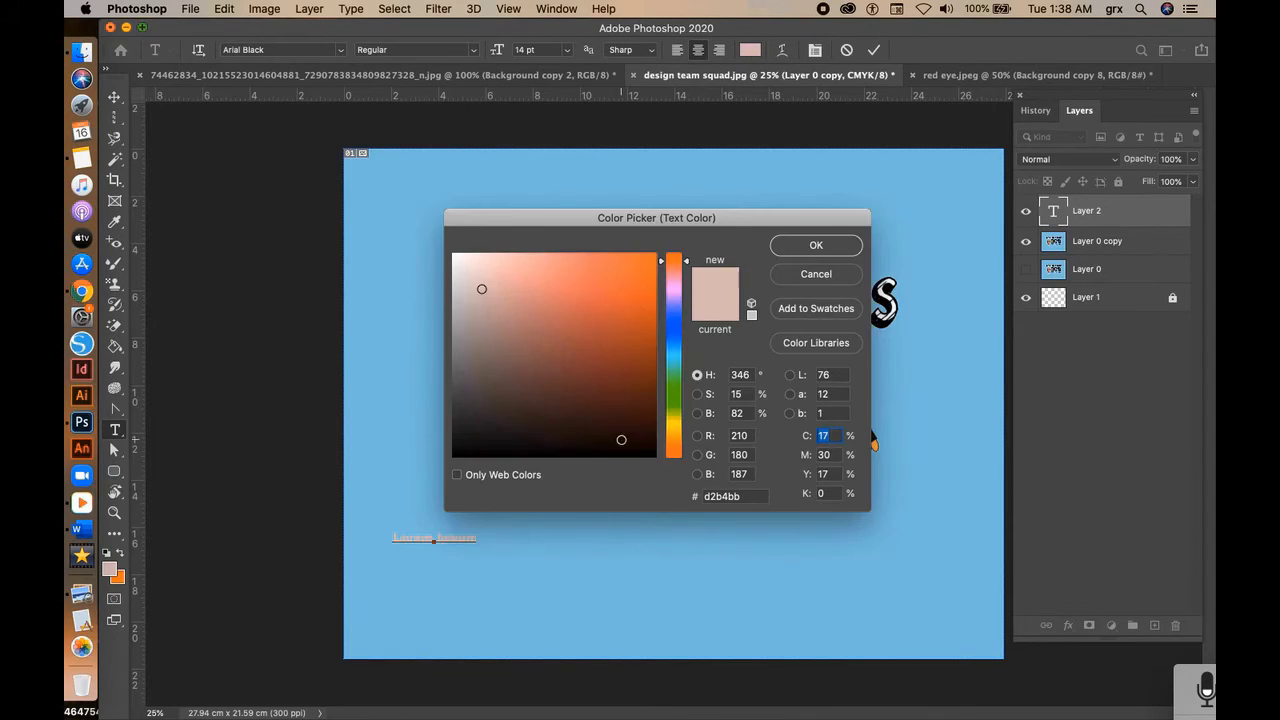
pyautogui.click(621, 440)
pyautogui.click(814, 246)
pyautogui.write('HI THERE!')
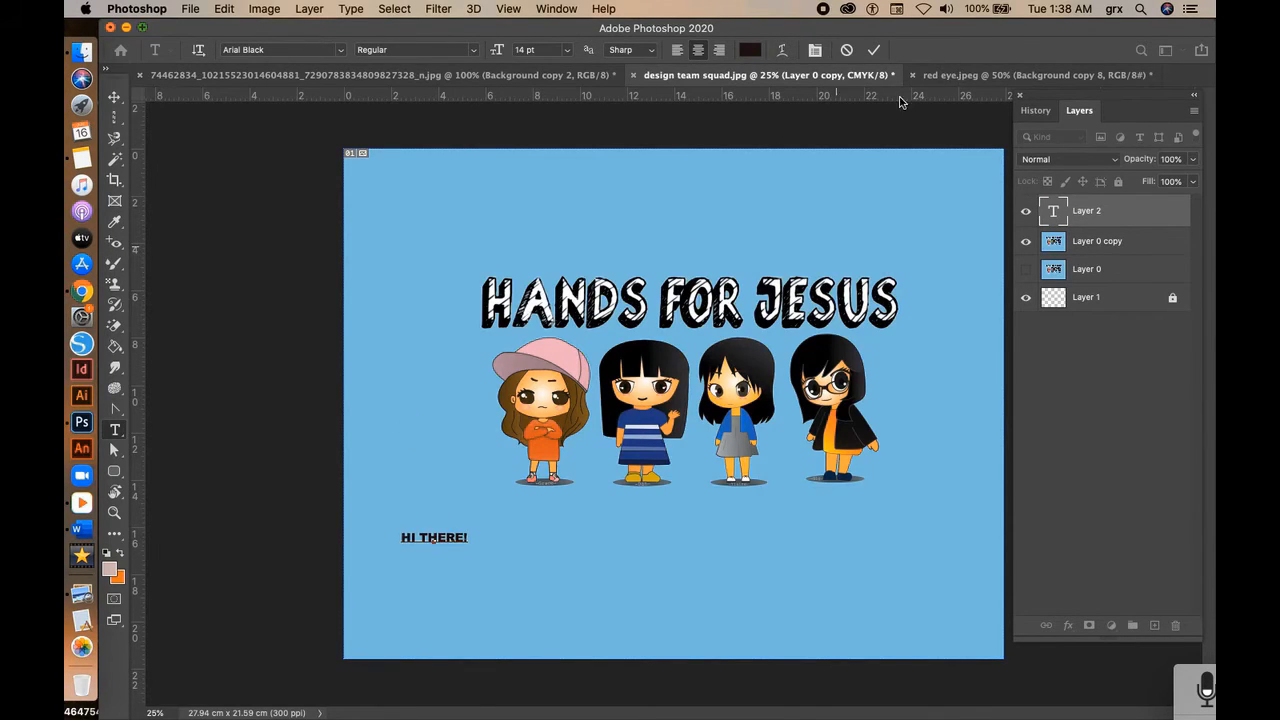
pyautogui.click(873, 50)
# Step: Move the "HI THERE!" text below the characters and enlarge it to about 35 pt
pyautogui.press('v')
pyautogui.moveTo(467, 532); pyautogui.dragTo(672, 528)
pyautogui.click(941, 50)
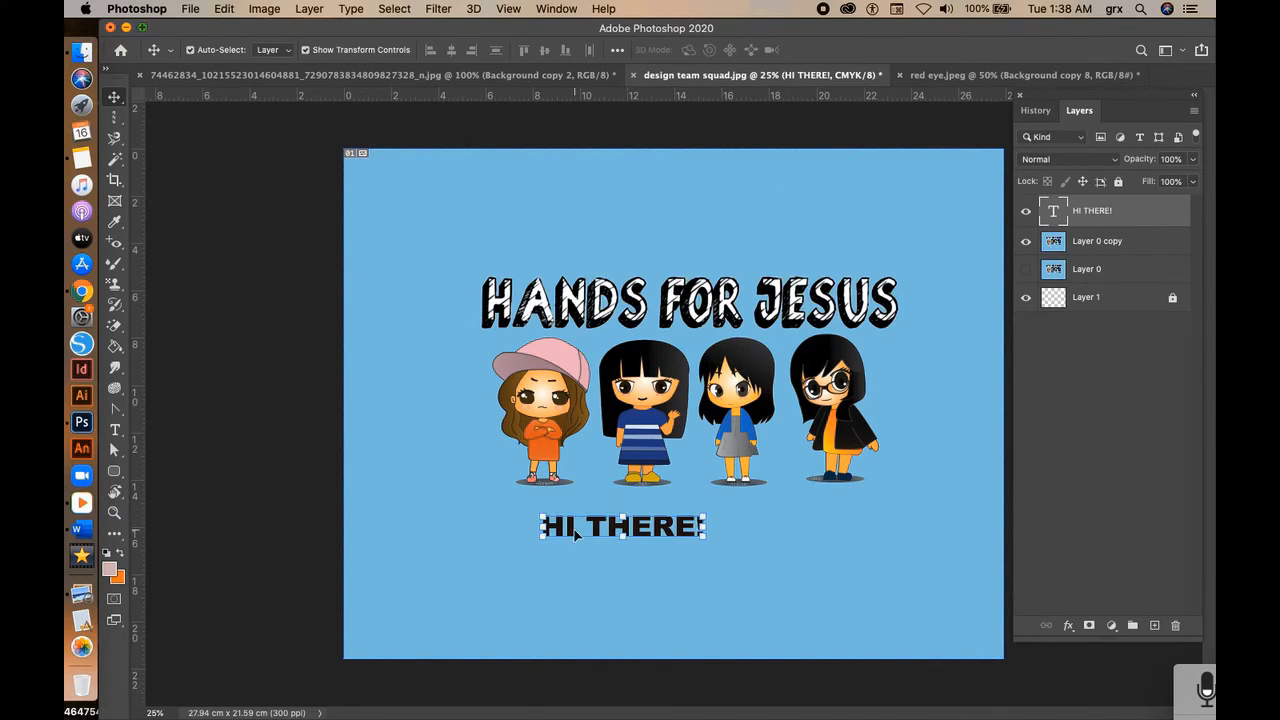
# Step: Preview fonts such as DIN Condensed and Marker Felt on the "HI THERE!" text, and choose Arial Black
pyautogui.press('t')
pyautogui.press('Return')
pyautogui.click(343, 50)
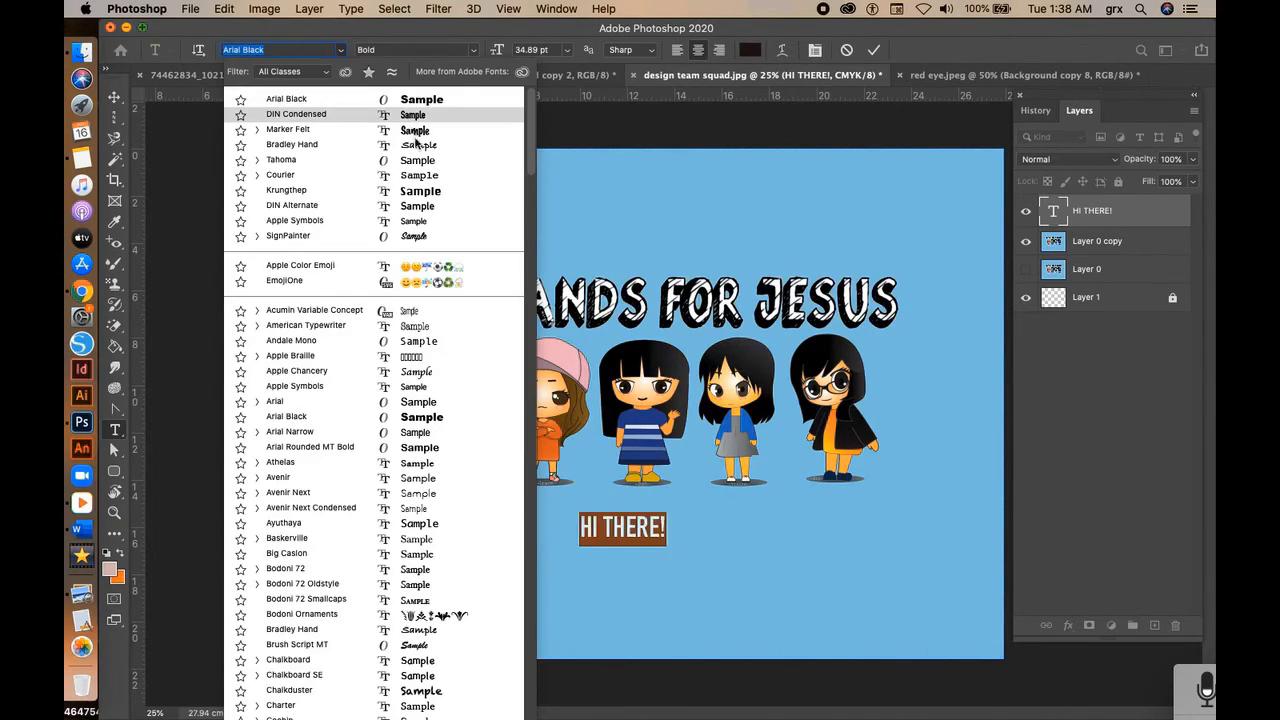
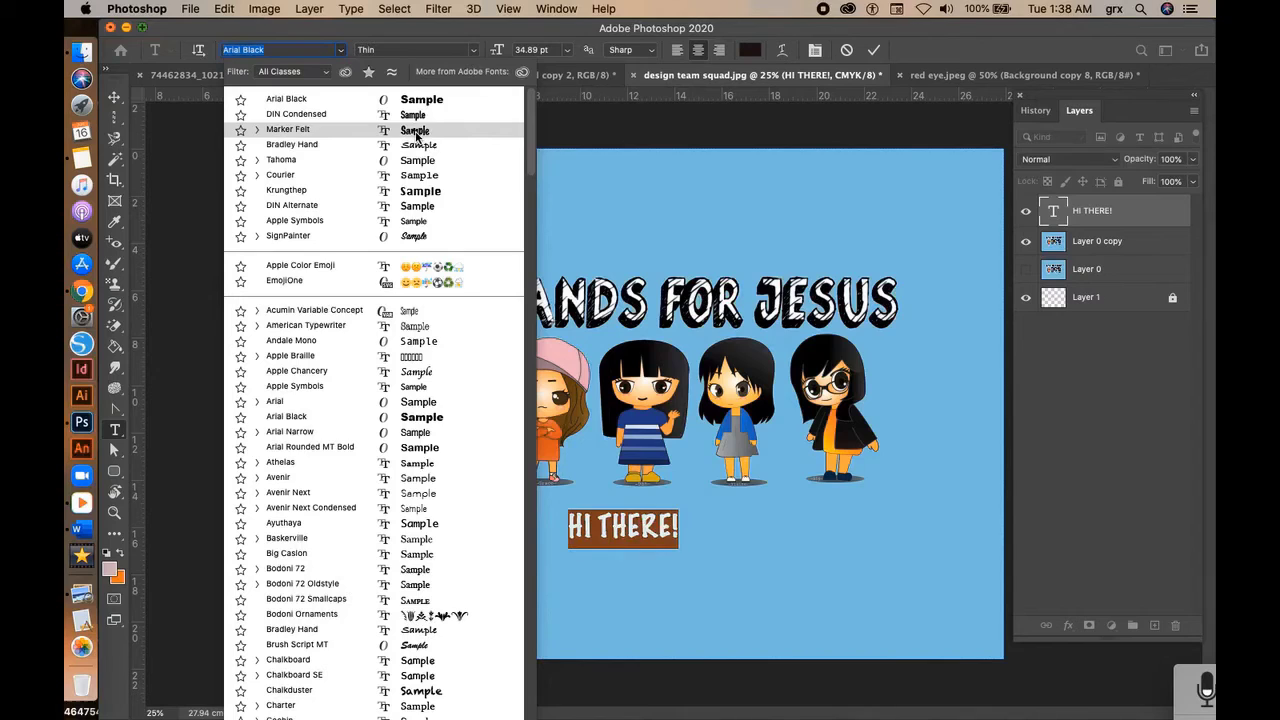
pyautogui.click(418, 101)
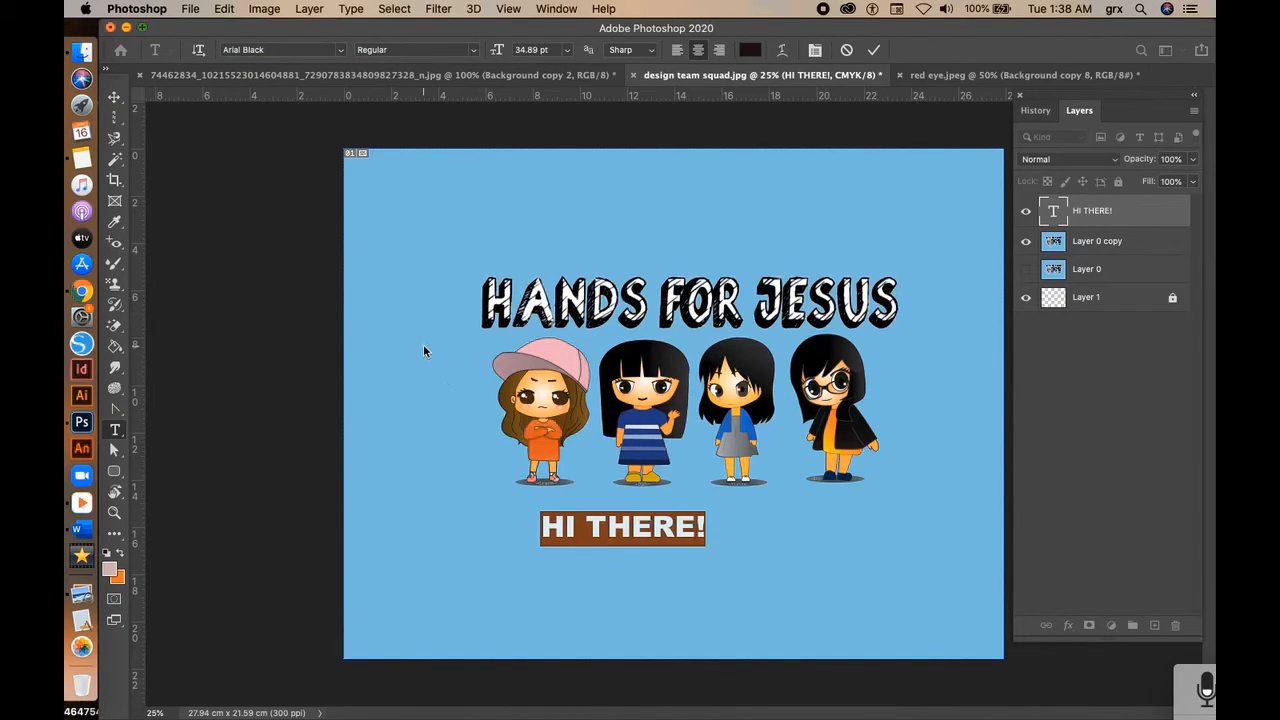
# Step: Undo the typing of the "HI THERE!" text and commit the emptied text layer
pyautogui.press('super+z')
pyautogui.press('super+z')
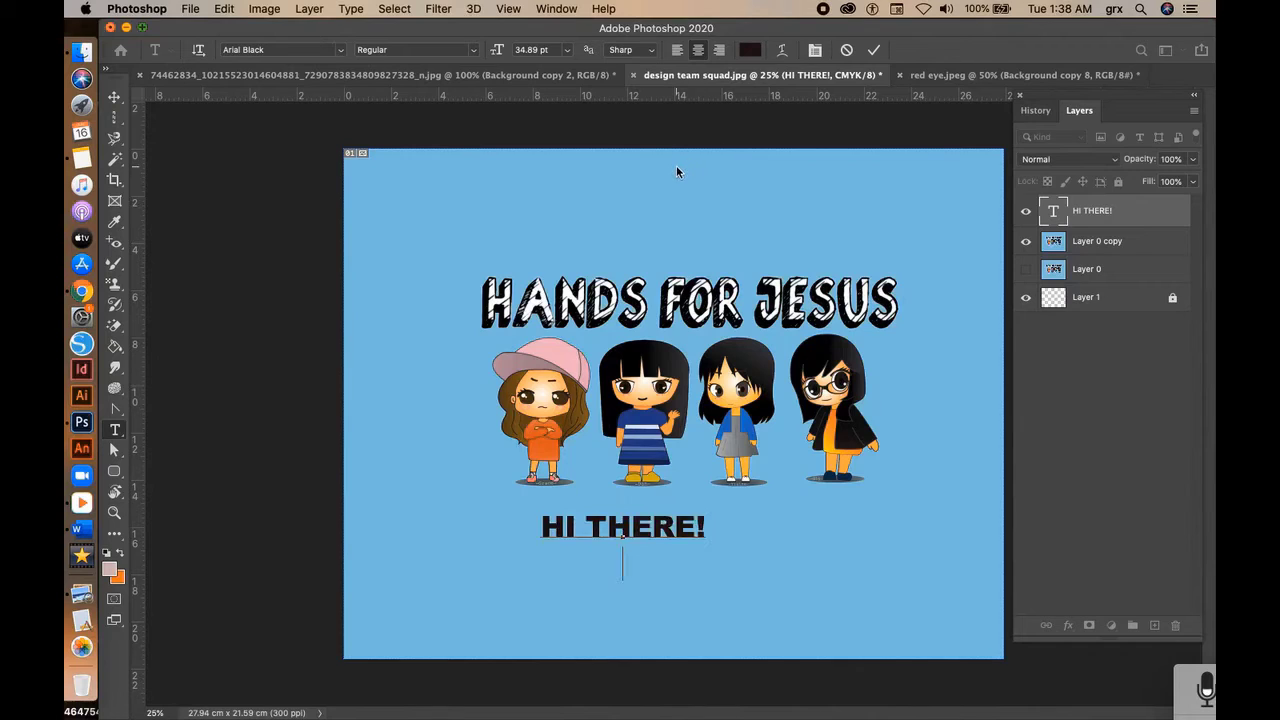
pyautogui.click(873, 49)
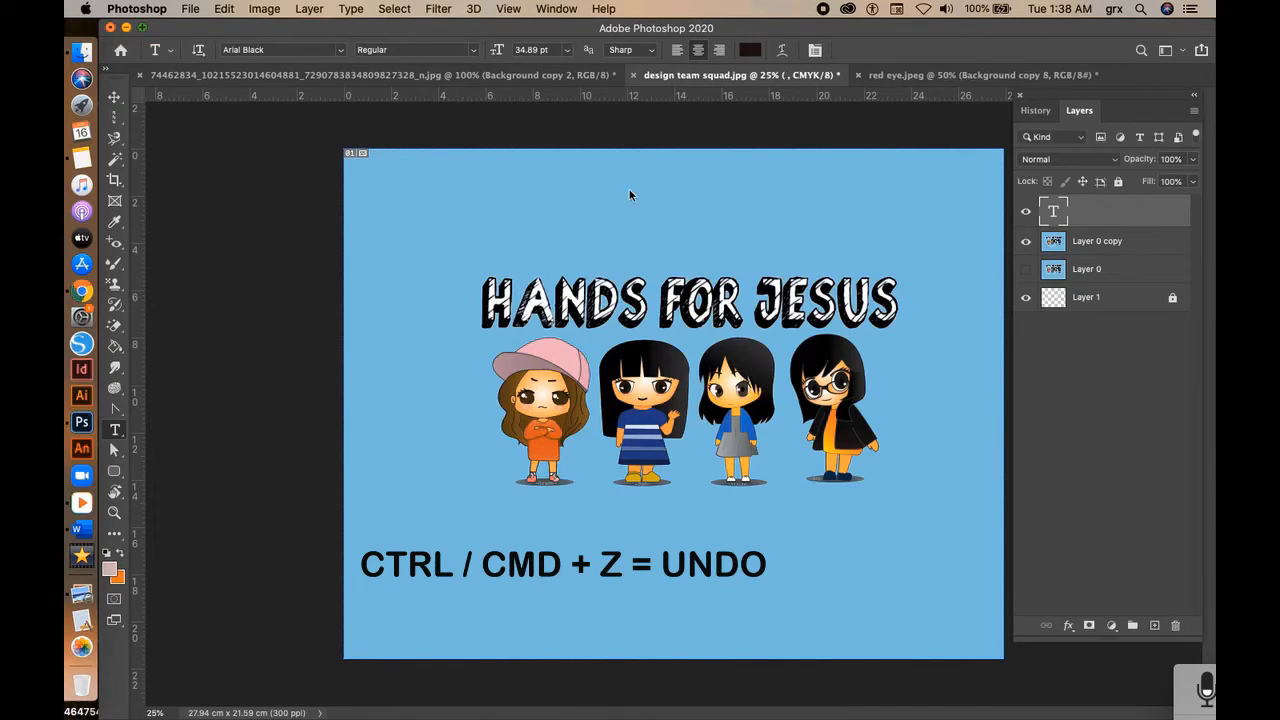
# Step: Add the vertical text "HELLO" in Arial Black in the canvas's upper-left area with the Vertical Type Tool
pyautogui.rightClick(118, 432)
pyautogui.click(177, 444)
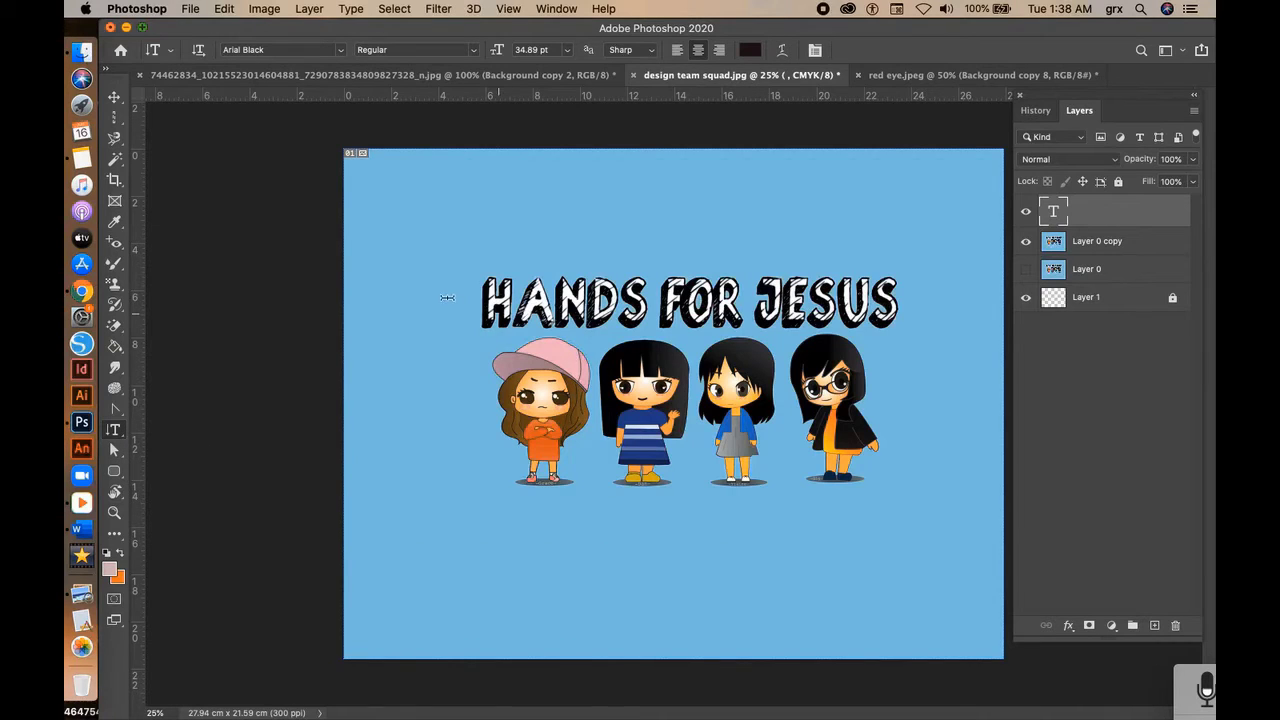
pyautogui.click(402, 245)
pyautogui.write('HELLO')
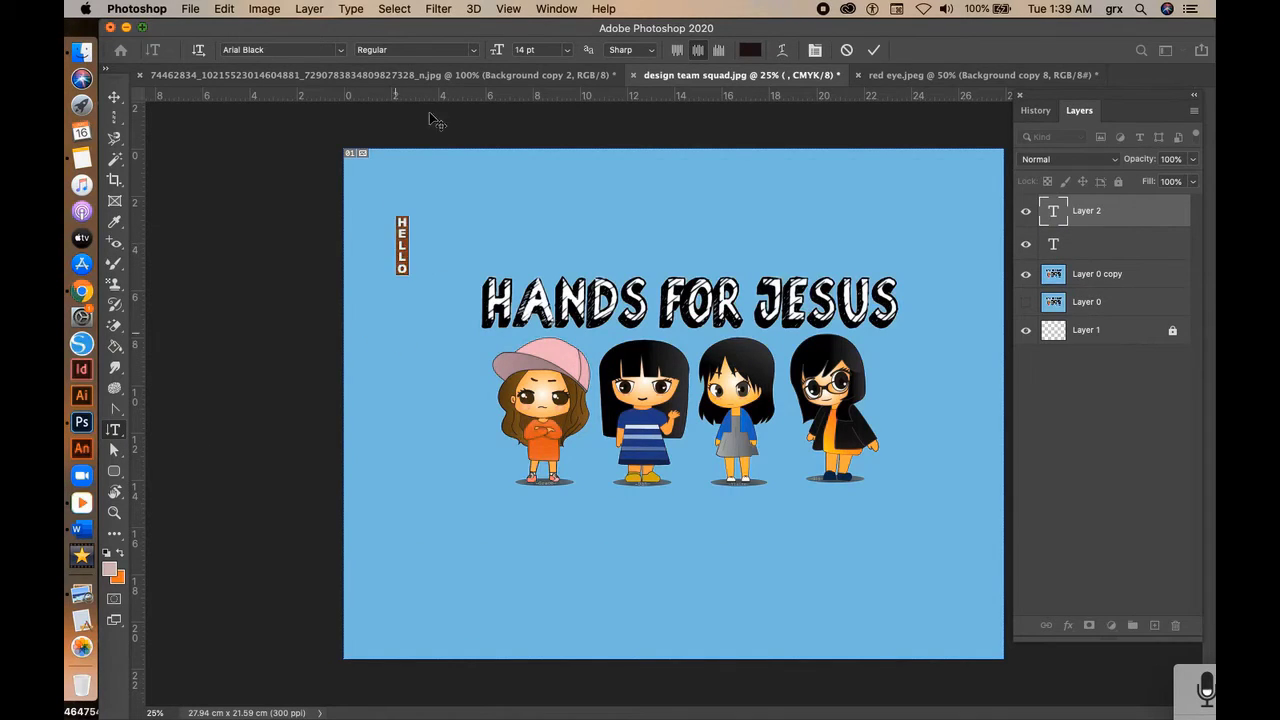
# Step: Set the vertical "HELLO" text to 60 pt in bright orange and place it fully inside the canvas
pyautogui.click(566, 49)
pyautogui.click(541, 240)
pyautogui.click(749, 50)
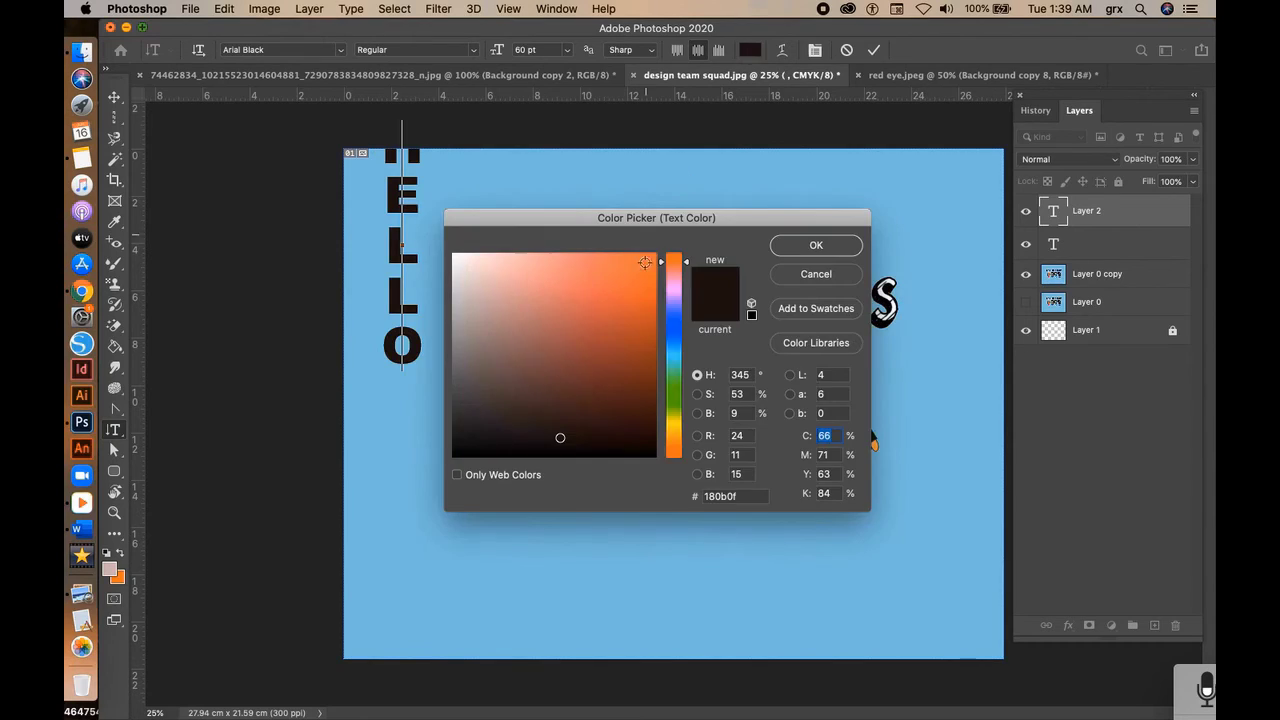
pyautogui.click(646, 263)
pyautogui.click(815, 246)
pyautogui.click(872, 50)
pyautogui.press('v')
pyautogui.click(453, 265)
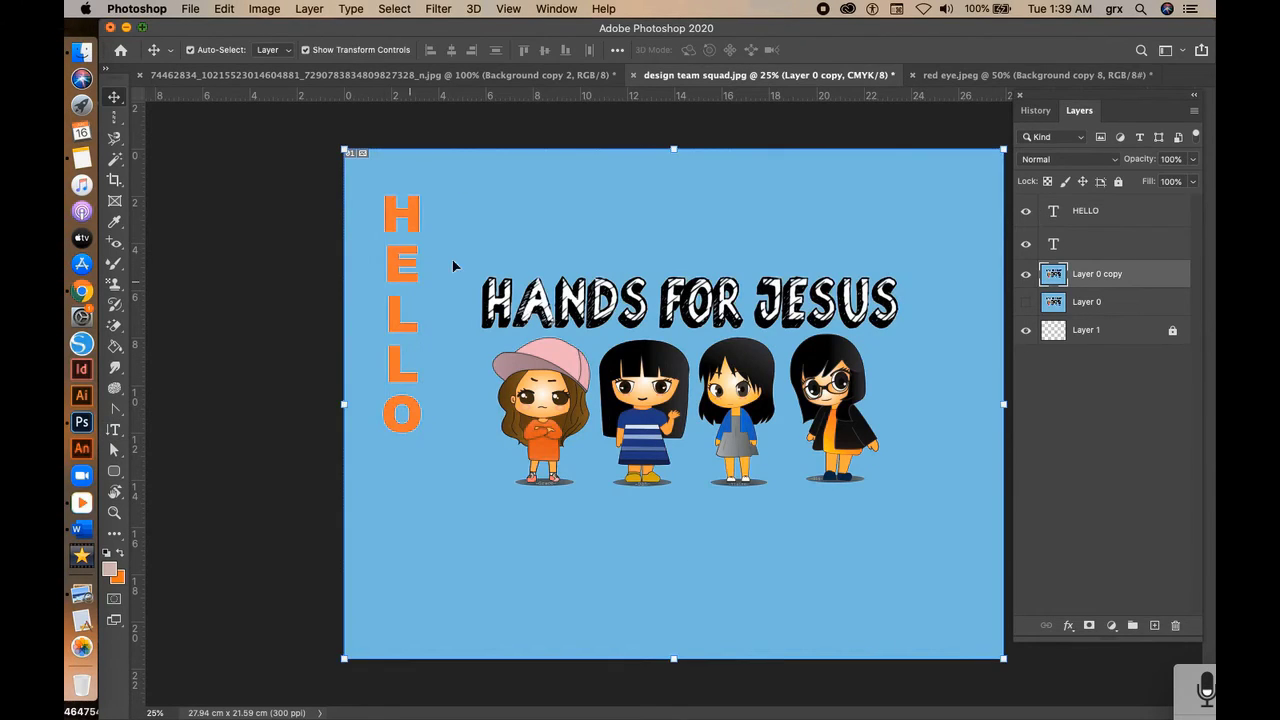
# Step: Hide the "HELLO" layer and the empty text layer, and deselect all layers
pyautogui.click(1026, 211)
pyautogui.click(1026, 244)
pyautogui.click(292, 294)
# Step: Try a 60 pt vertical type mask over the character with the pink cap
pyautogui.click(118, 430)
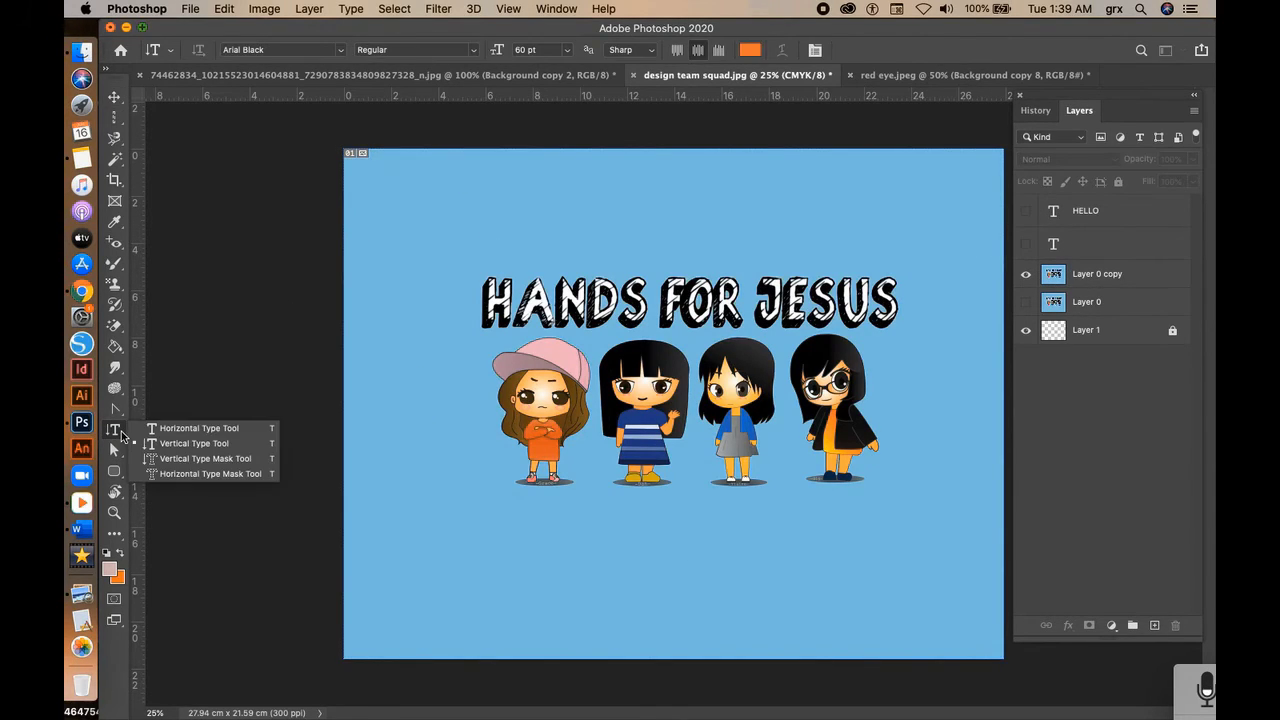
pyautogui.click(196, 458)
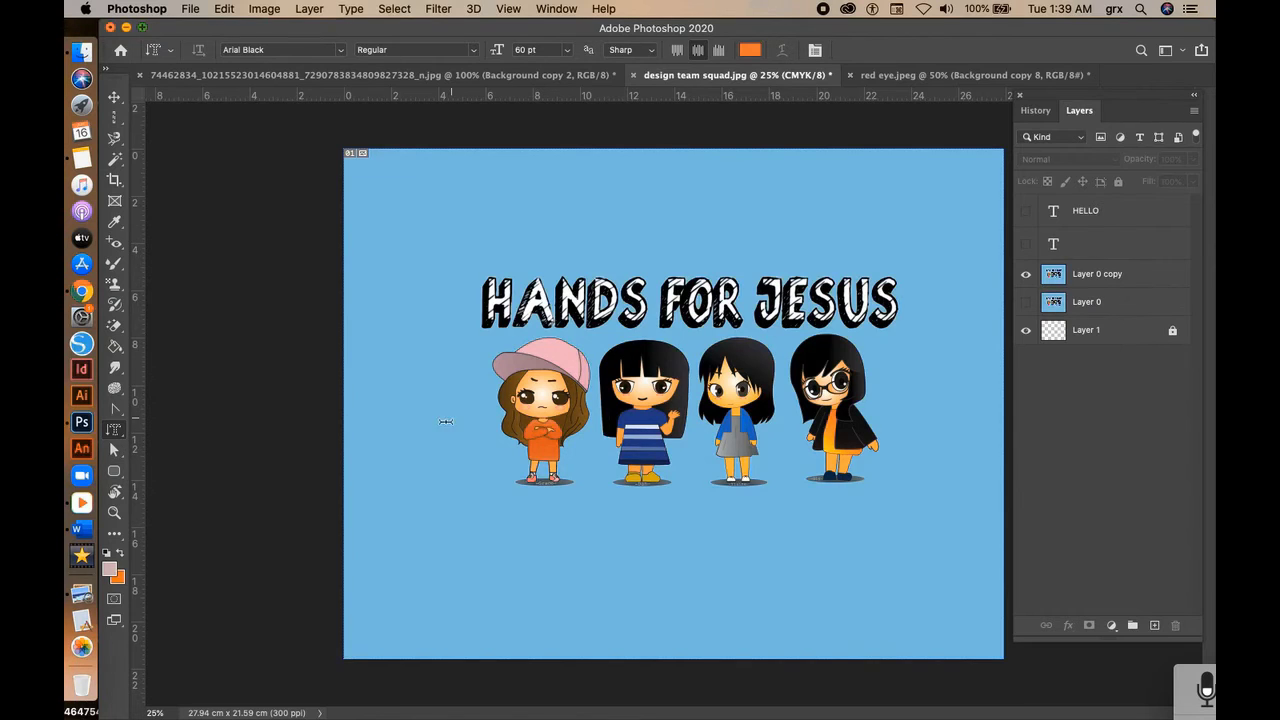
pyautogui.press('super+equal')
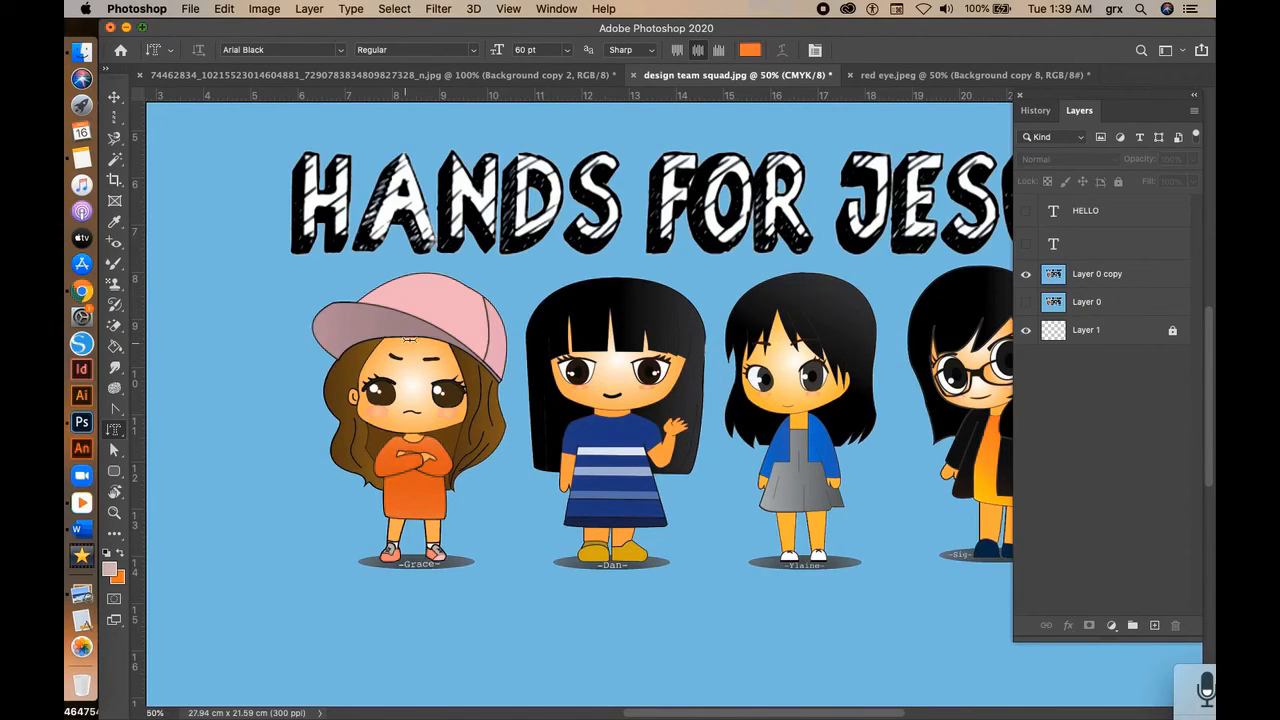
pyautogui.click(419, 307)
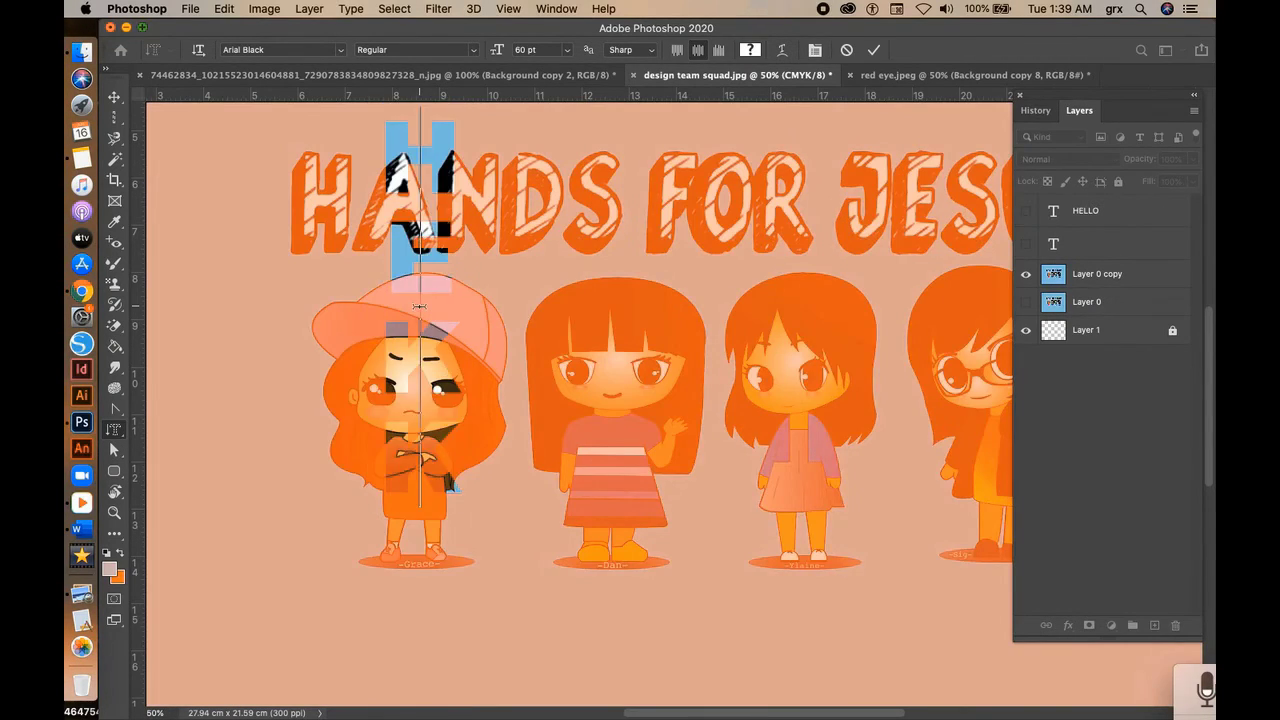
pyautogui.press('Escape')
pyautogui.press('super+minus')
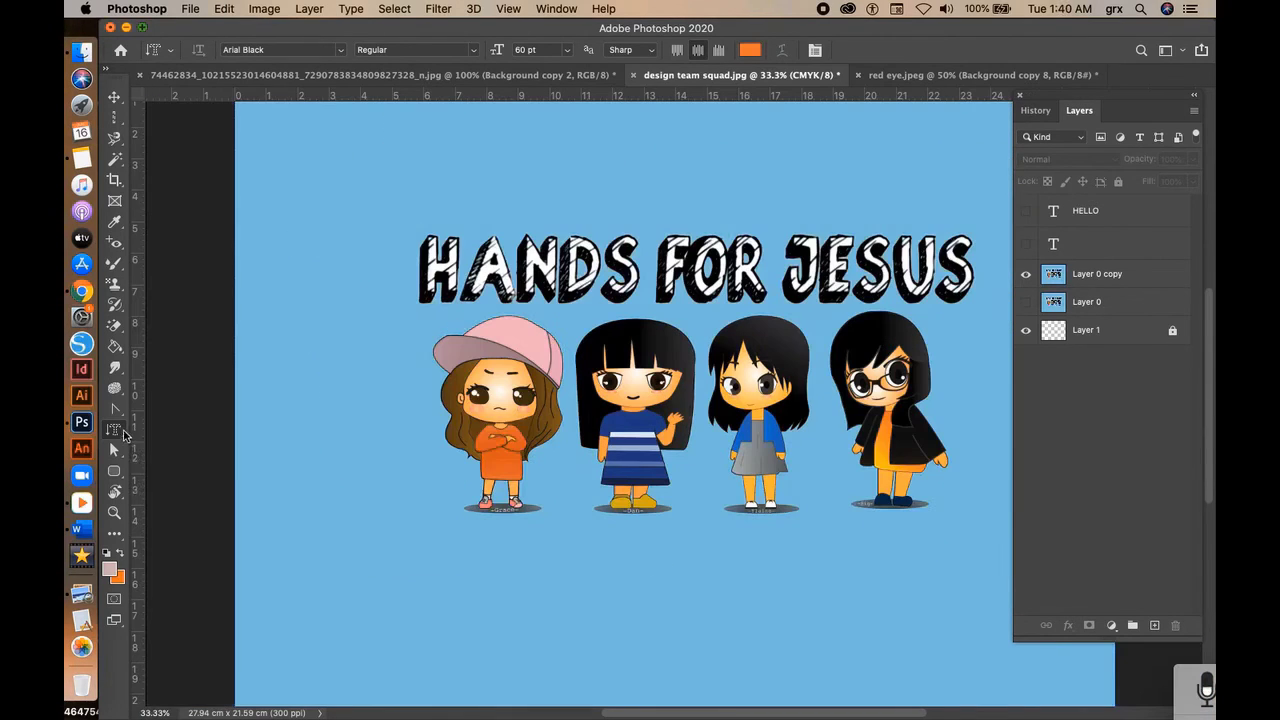
# Step: Create a 60 pt "HI THERE" text-shaped selection across the two leftmost characters with the Horizontal Type Mask Tool
pyautogui.click(114, 430)
pyautogui.click(178, 476)
pyautogui.click(465, 398)
pyautogui.write('HI THERE')
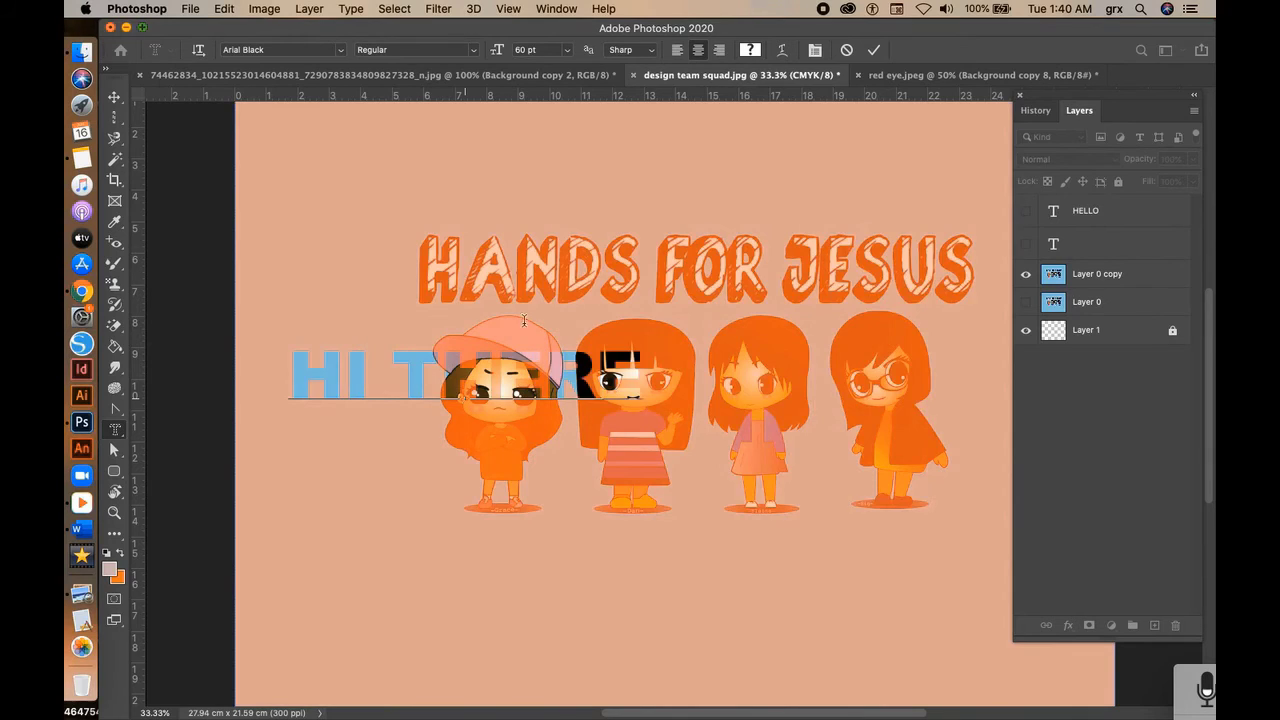
pyautogui.click(729, 175)
# Step: Try to move the contents of the "HI THERE" selection down below the characters
pyautogui.press('v')
pyautogui.click(508, 395)
pyautogui.click(776, 268)
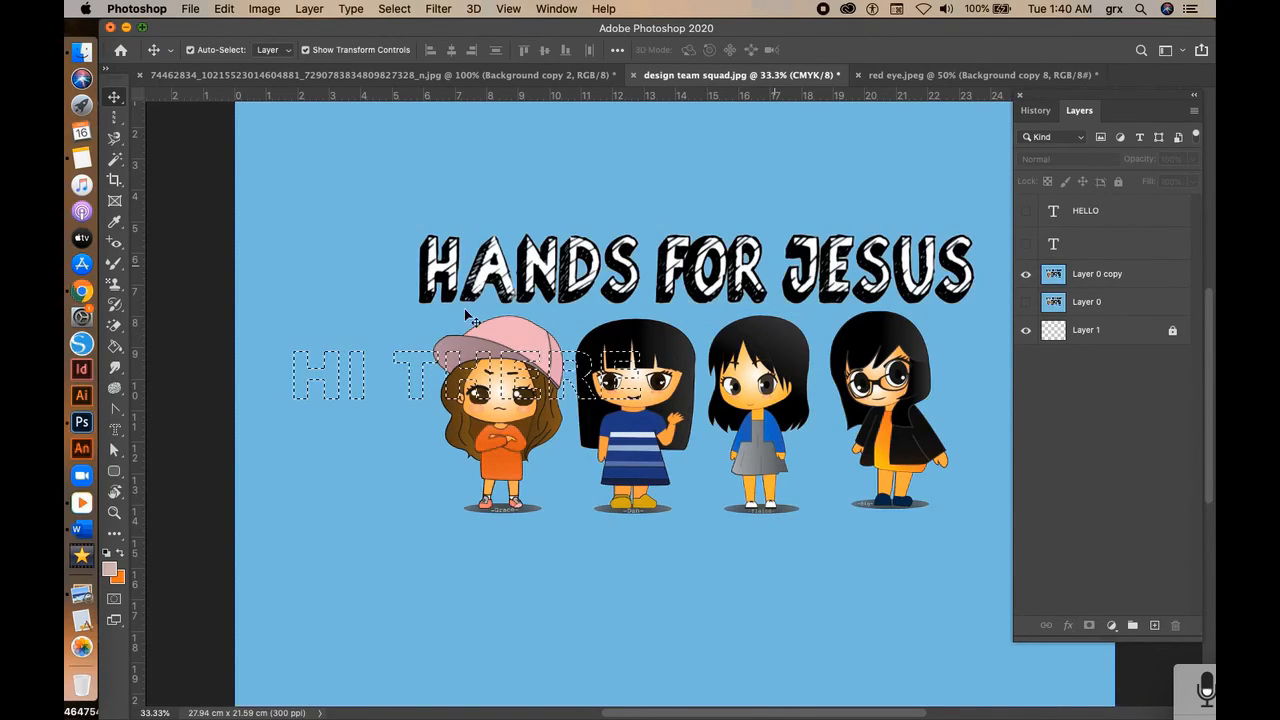
pyautogui.click(422, 377)
pyautogui.moveTo(428, 397); pyautogui.dragTo(522, 588)
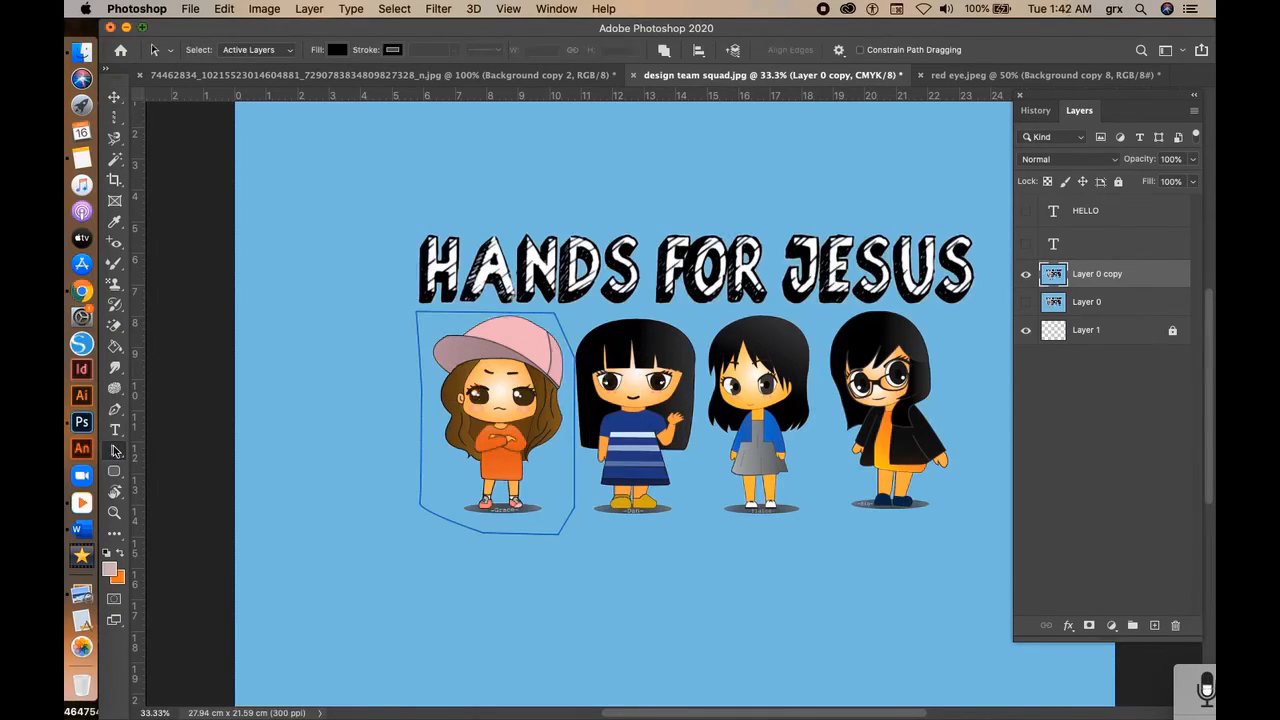
# Step: Move the whole path off the pink-capped character to the empty area on its left with the Path Selection Tool
pyautogui.rightClick(114, 454)
pyautogui.click(180, 463)
pyautogui.click(473, 535)
pyautogui.moveTo(491, 403); pyautogui.dragTo(337, 396)
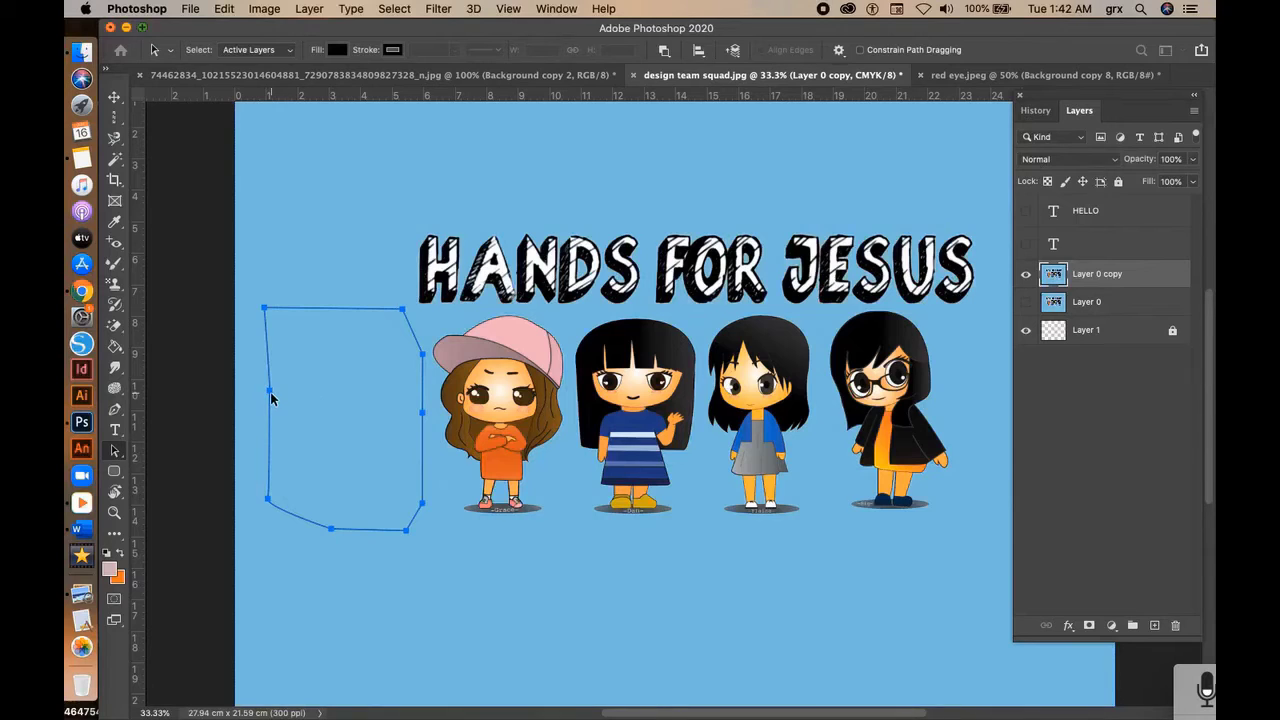
# Step: Reshape the path into a rounder outline by moving its upper and lower-right anchor points inward with the Direct Selection Tool
pyautogui.click(112, 456)
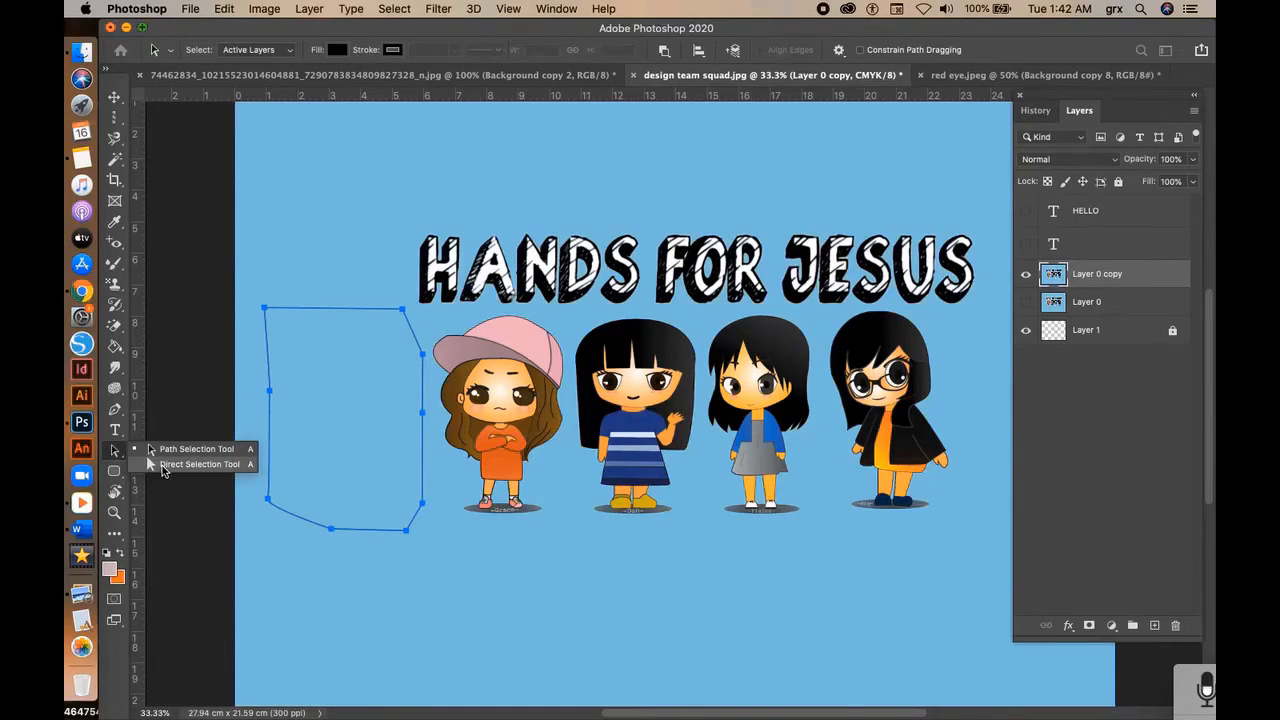
pyautogui.click(180, 464)
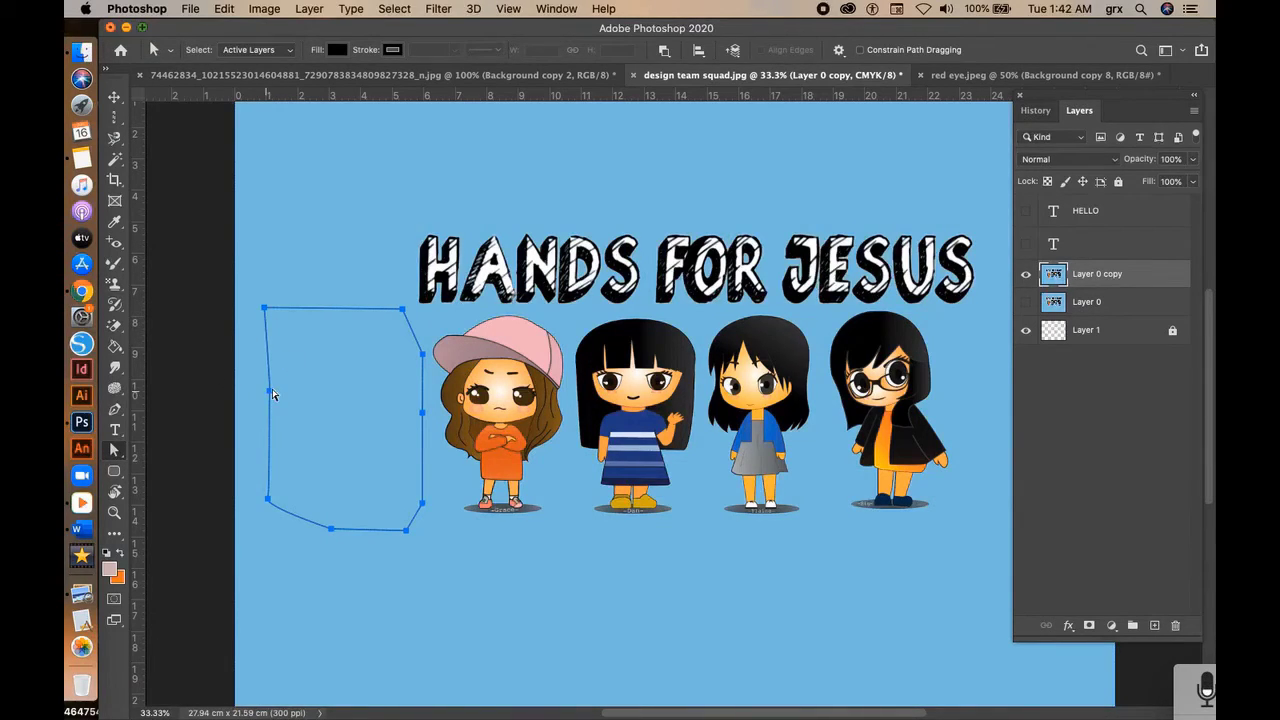
pyautogui.moveTo(264, 312); pyautogui.dragTo(303, 339)
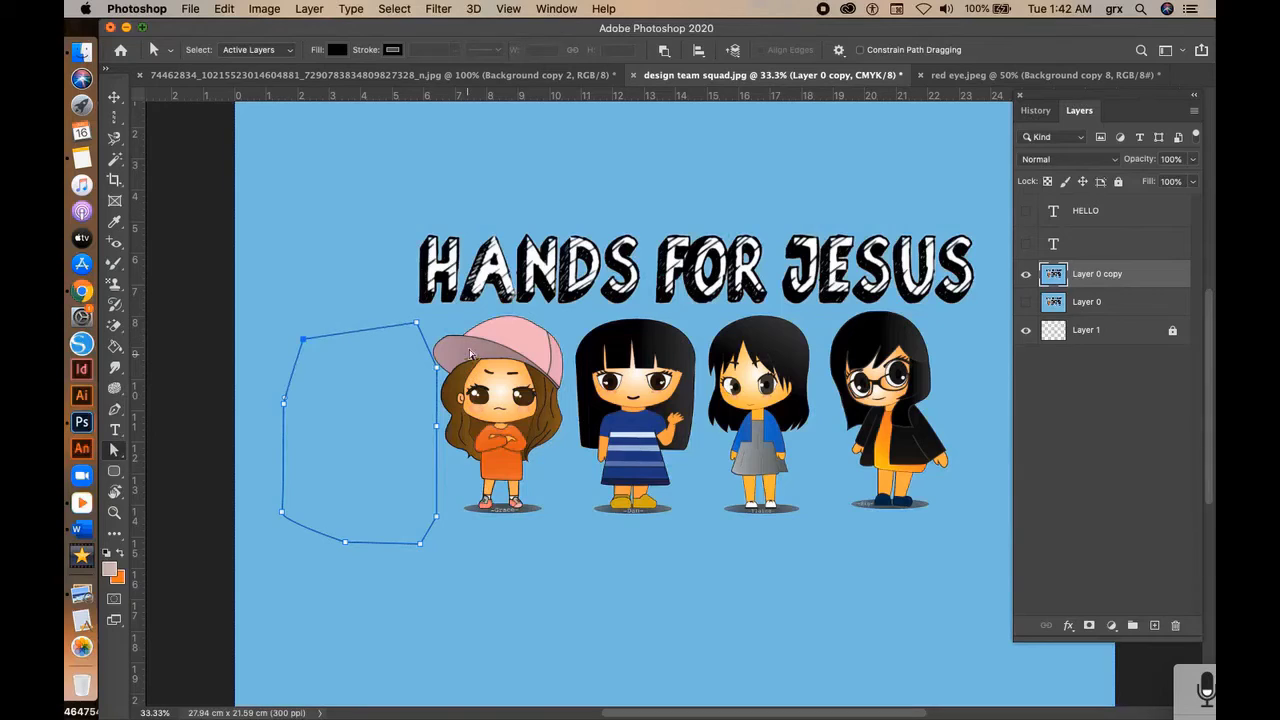
pyautogui.moveTo(417, 324); pyautogui.dragTo(421, 372)
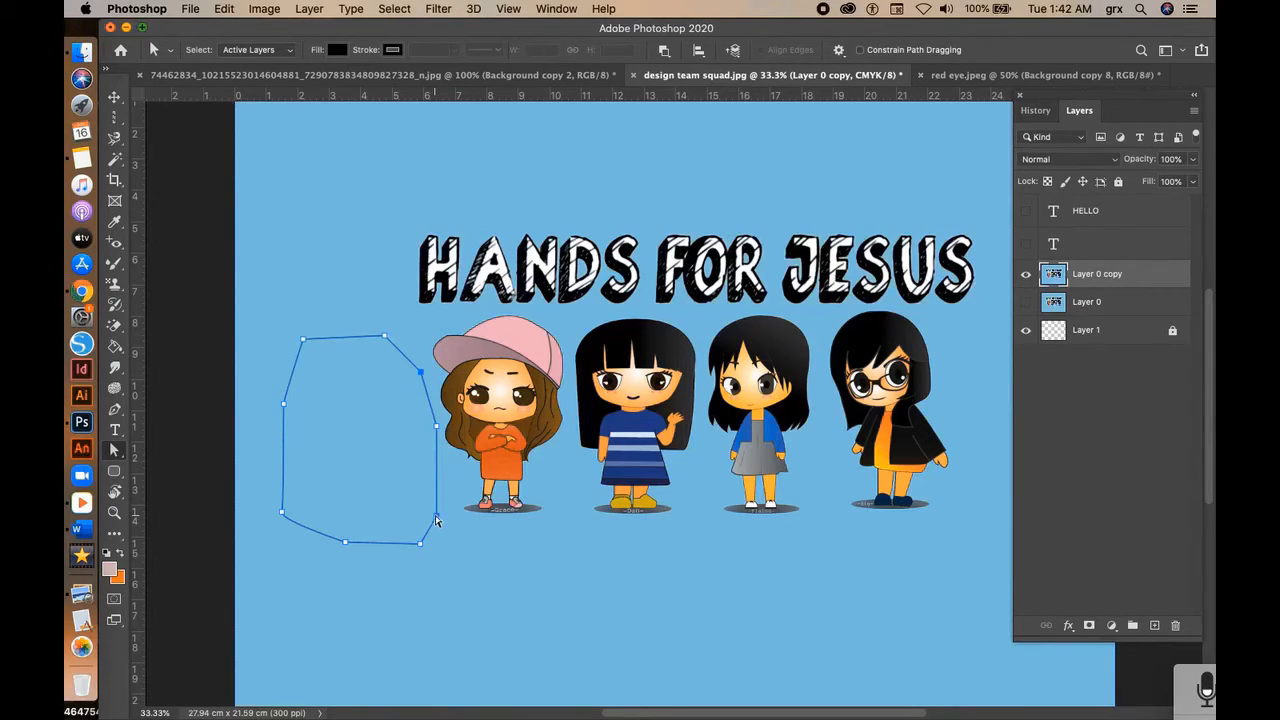
pyautogui.moveTo(436, 516); pyautogui.dragTo(428, 486)
pyautogui.moveTo(417, 543); pyautogui.dragTo(385, 521)
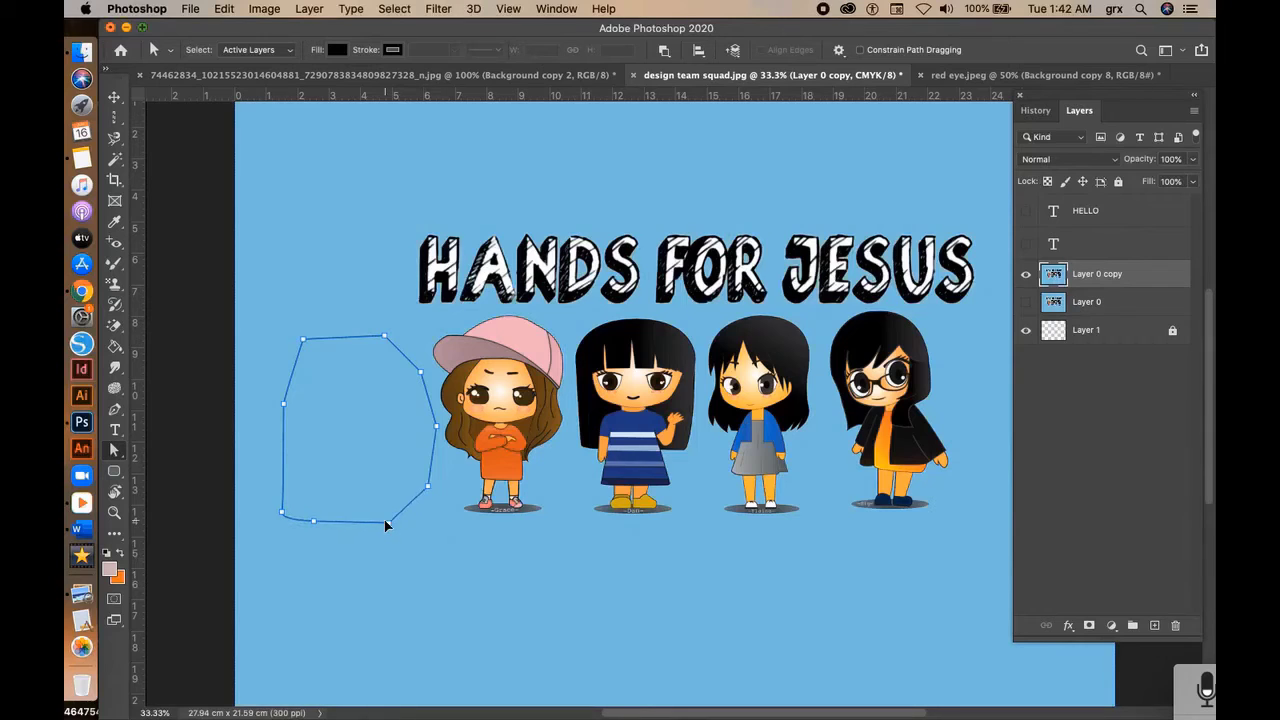
# Step: Draw a rectangle about 399 by 355 px at the lower left of the pink-capped character
pyautogui.click(117, 473)
pyautogui.click(178, 472)
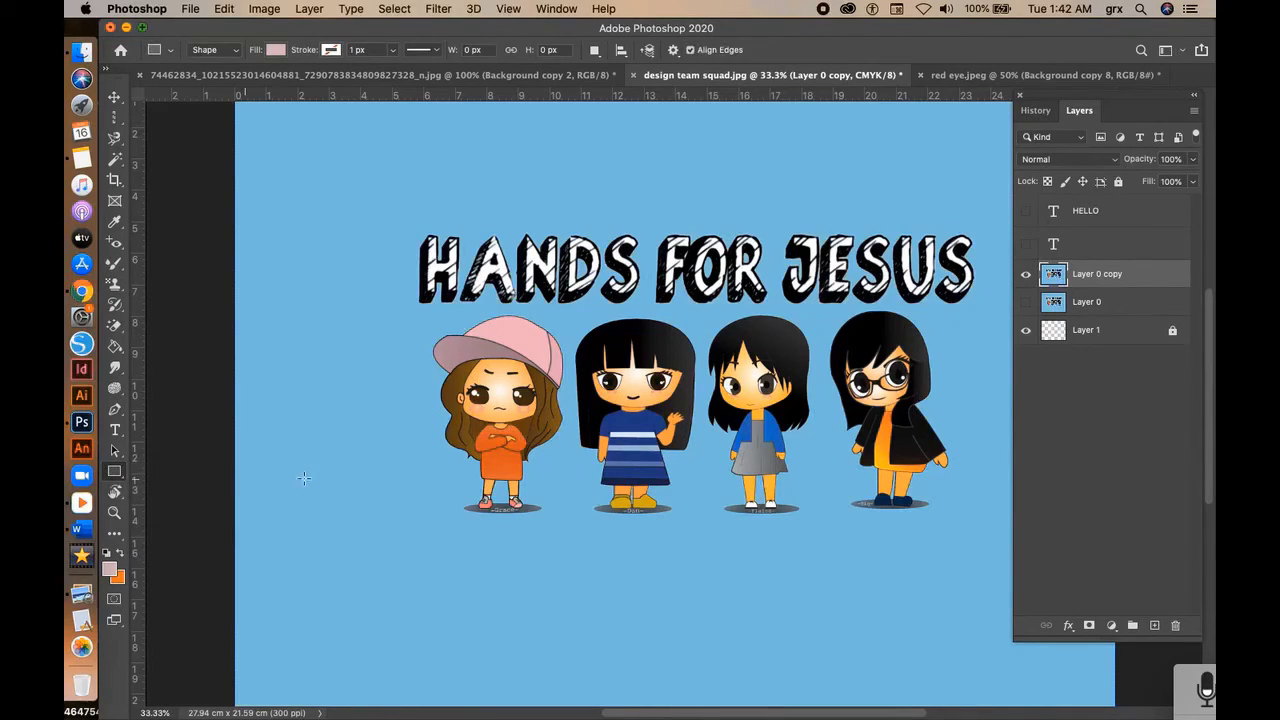
pyautogui.moveTo(294, 482); pyautogui.dragTo(400, 574)
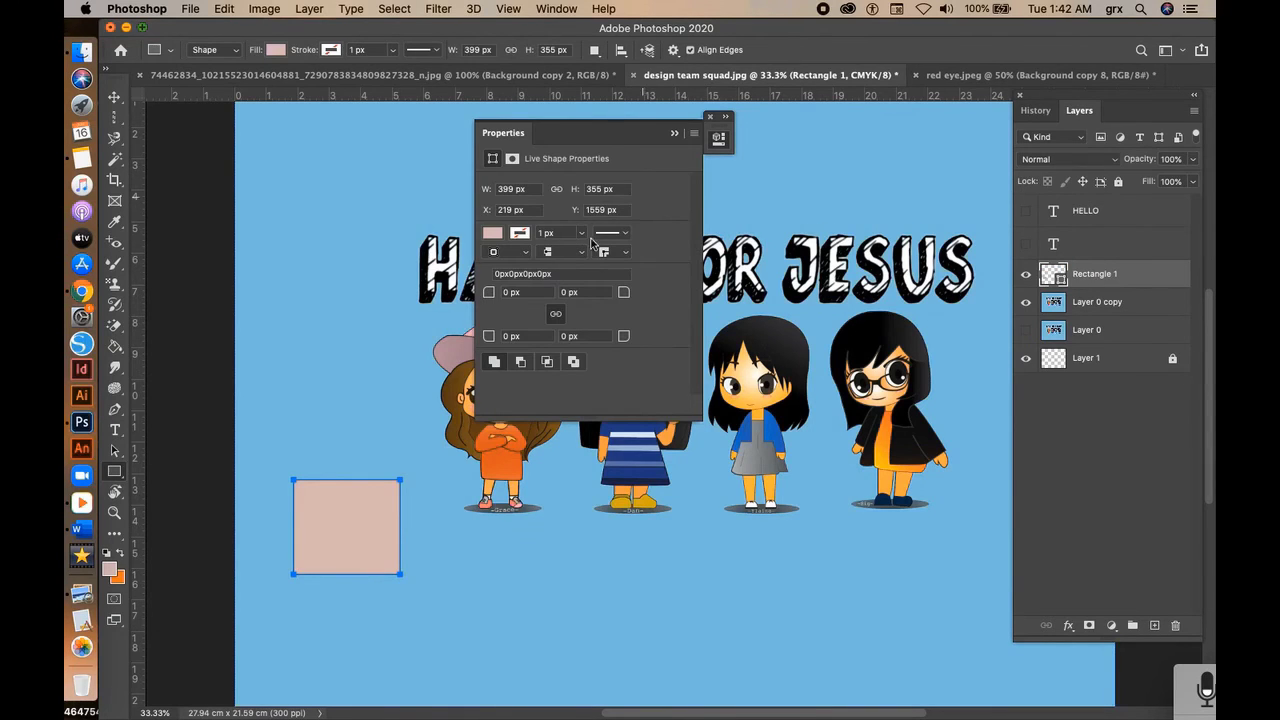
# Step: Set the foreground colour to dark blue, fill the rectangle with it, and close its shape properties
pyautogui.click(111, 569)
pyautogui.click(668, 318)
pyautogui.click(648, 319)
pyautogui.moveTo(672, 330)
pyautogui.mouseDown()
pyautogui.moveTo(672, 346)
pyautogui.moveTo(672, 322)
pyautogui.mouseUp()
pyautogui.press('Return')
pyautogui.hotkey('alt', 'BackSpace')
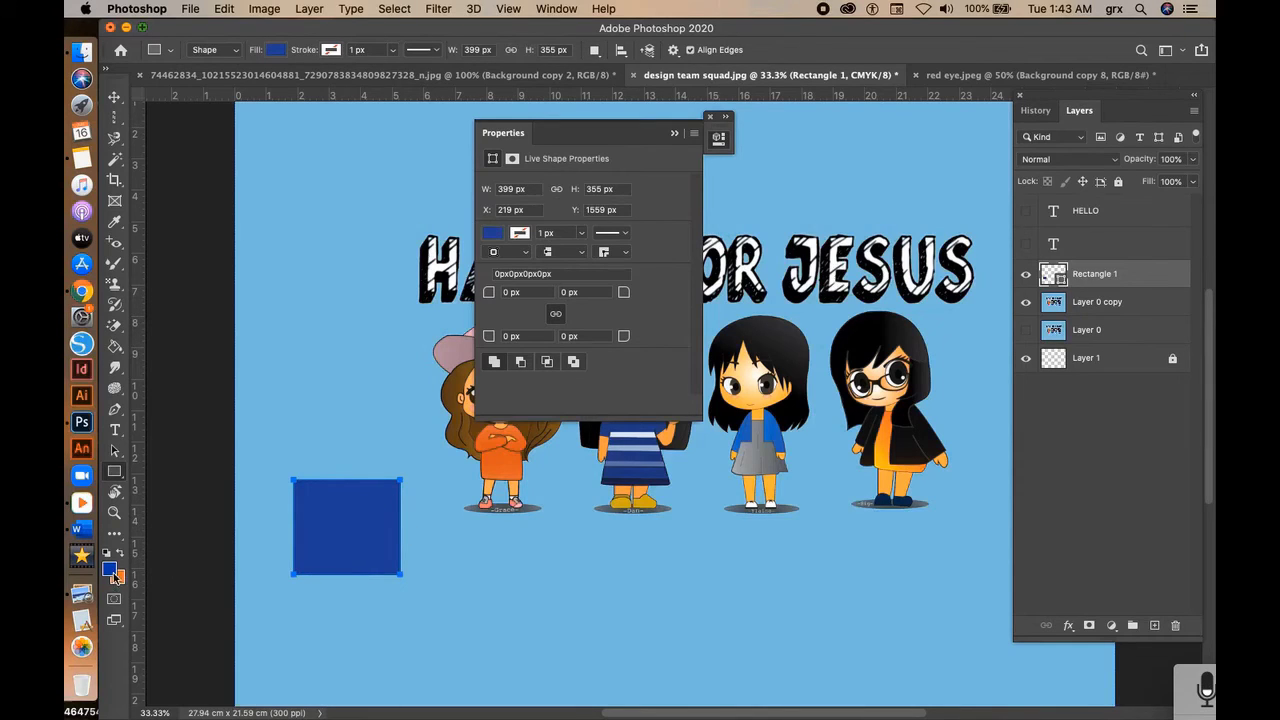
pyautogui.click(710, 116)
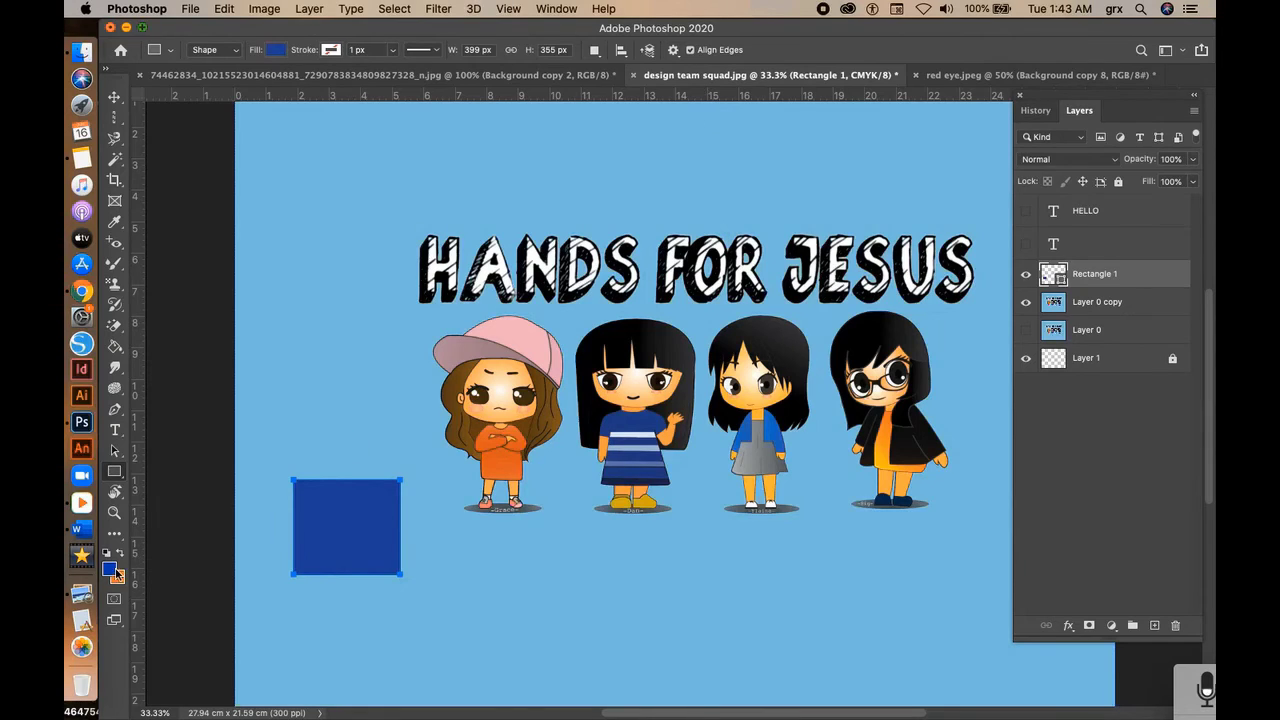
# Step: Draw a rounded rectangle about 598 by 262 px with a 10 px radius below the two leftmost characters
pyautogui.click(116, 472)
pyautogui.click(185, 489)
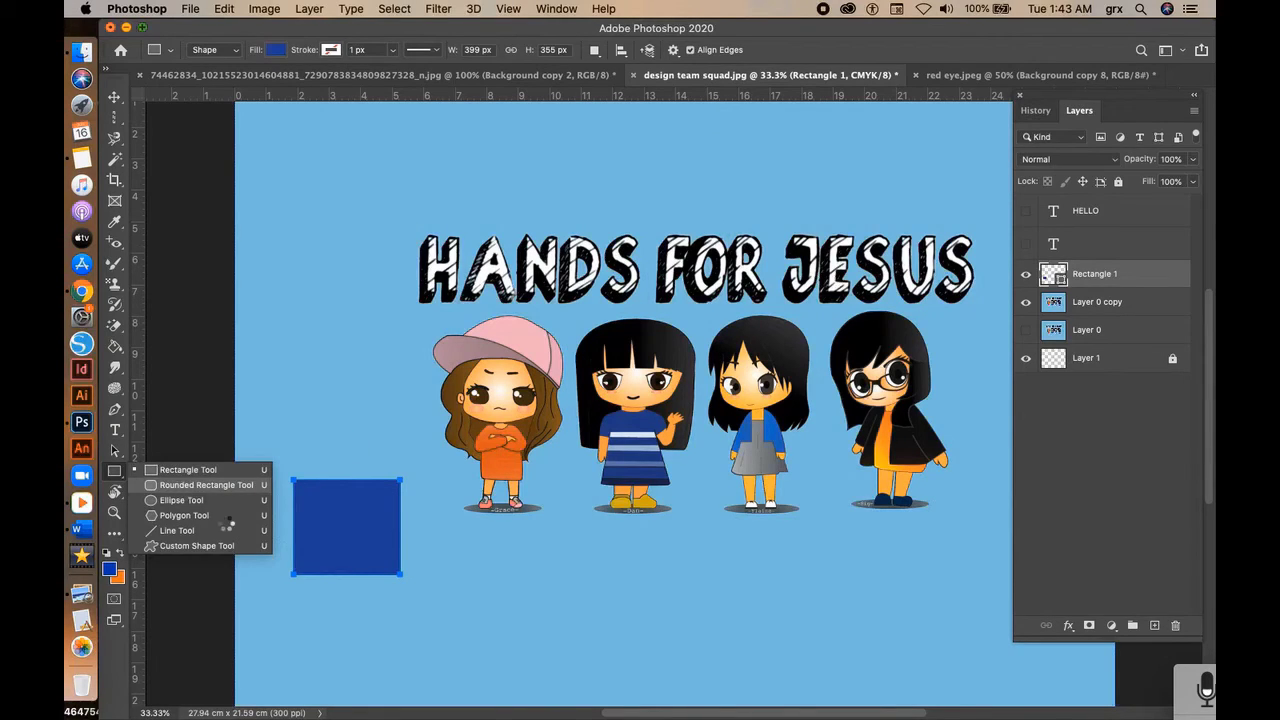
pyautogui.moveTo(447, 549); pyautogui.dragTo(601, 618)
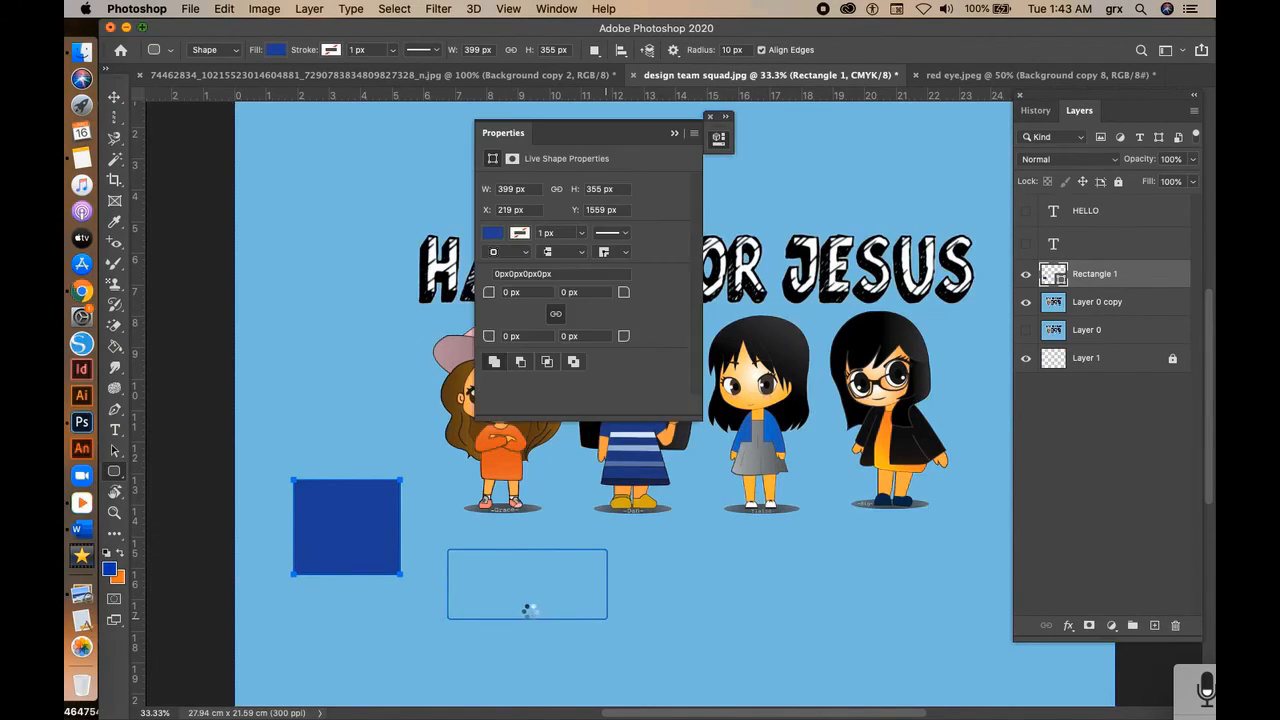
pyautogui.click(711, 120)
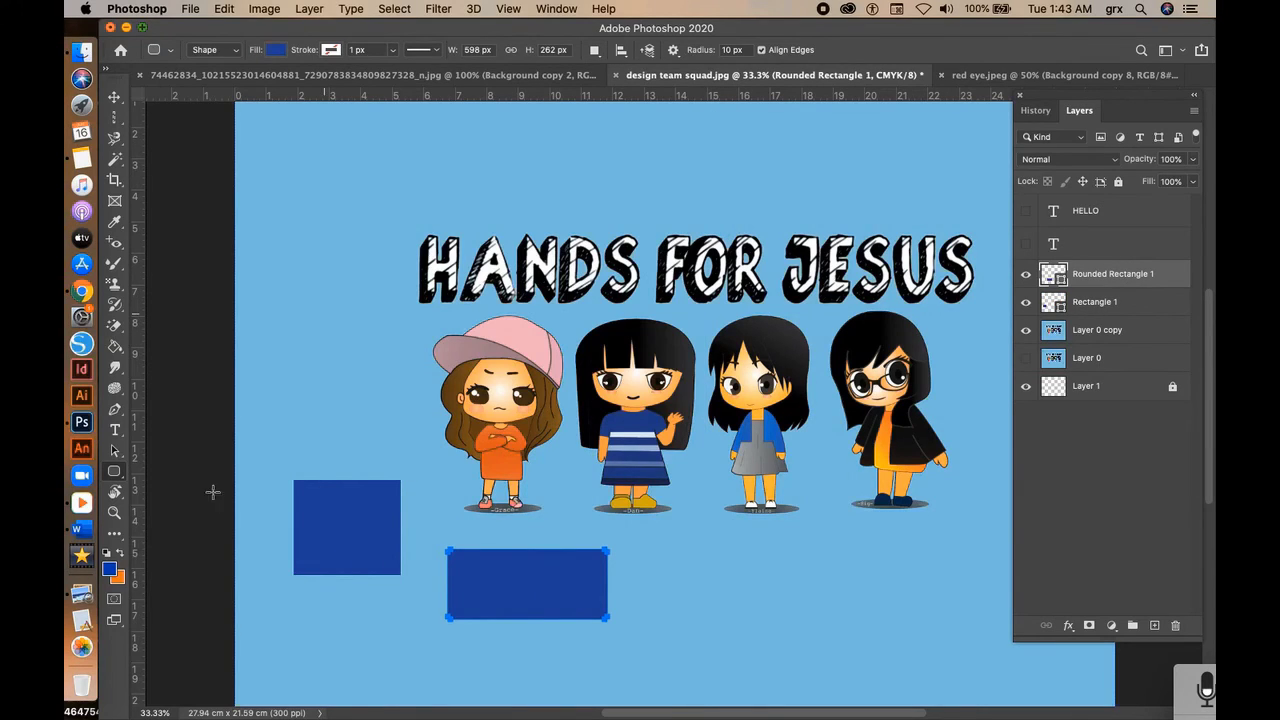
# Step: Draw an ellipse about 314 by 326 px above the blue rectangle, left of the pink-capped character
pyautogui.click(119, 478)
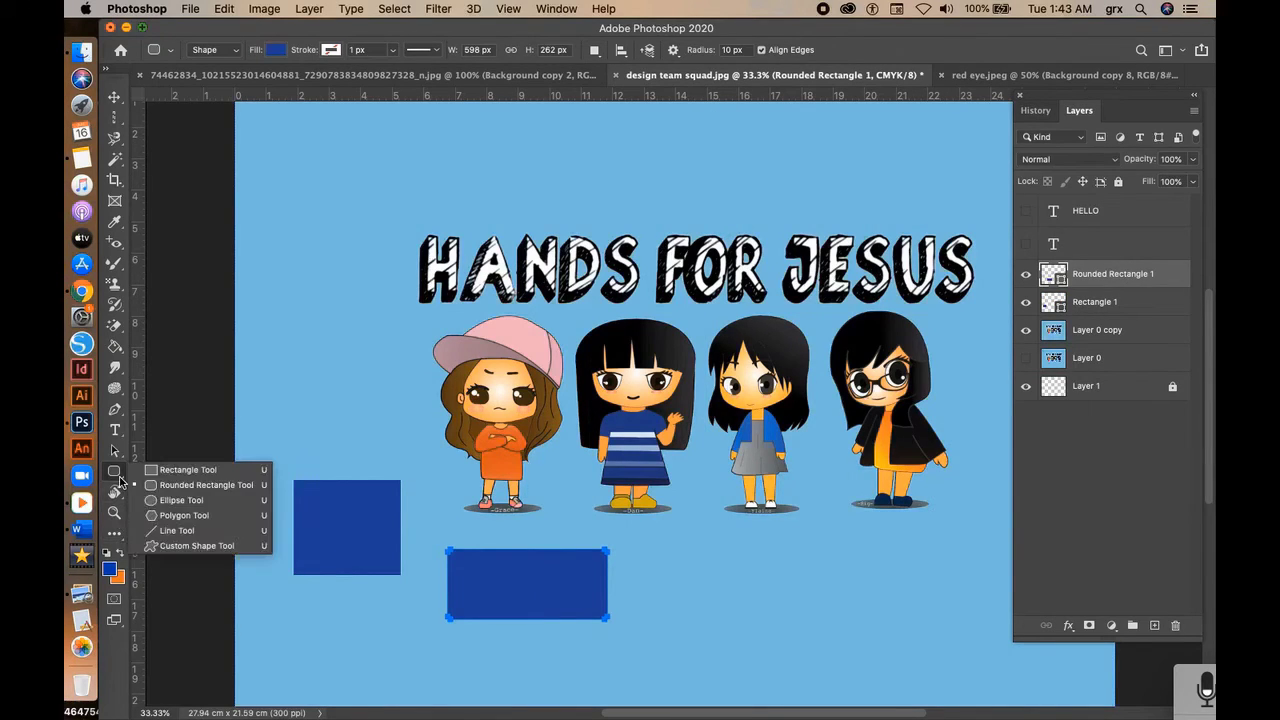
pyautogui.click(178, 500)
pyautogui.moveTo(301, 333); pyautogui.dragTo(383, 417)
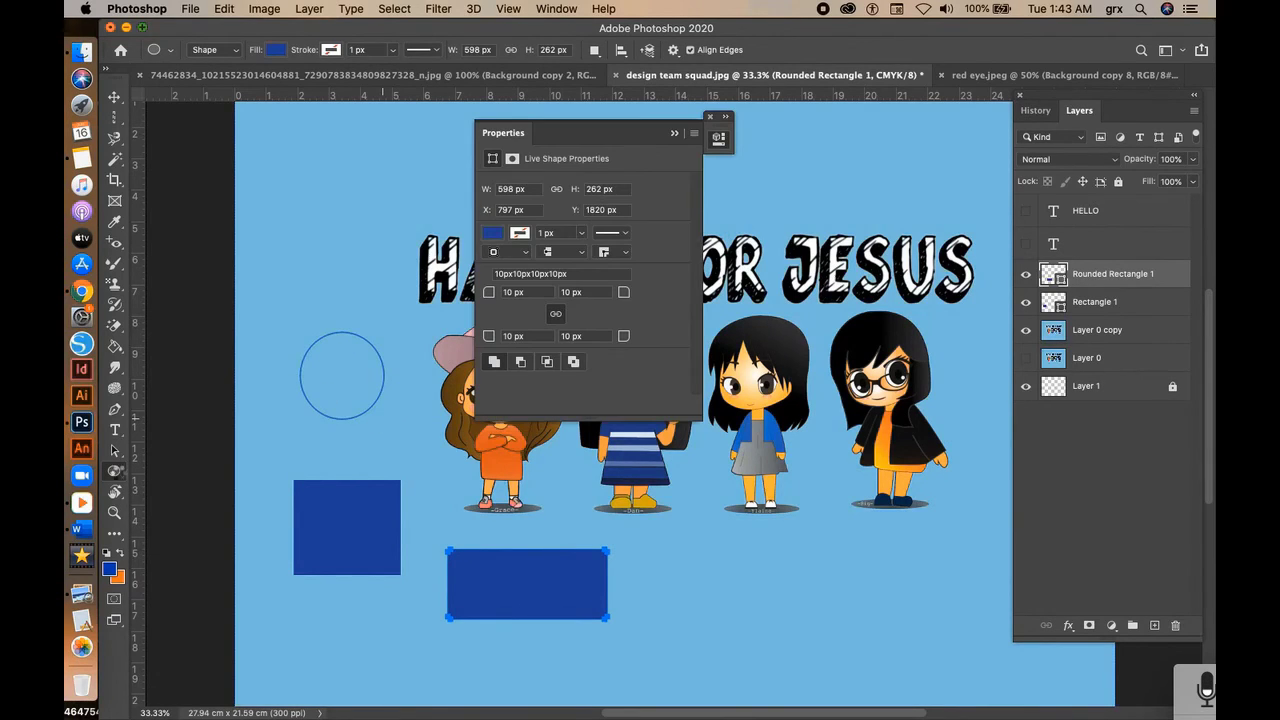
# Step: Draw a five-sided polygon about 358 px wide below the third character
pyautogui.click(115, 473)
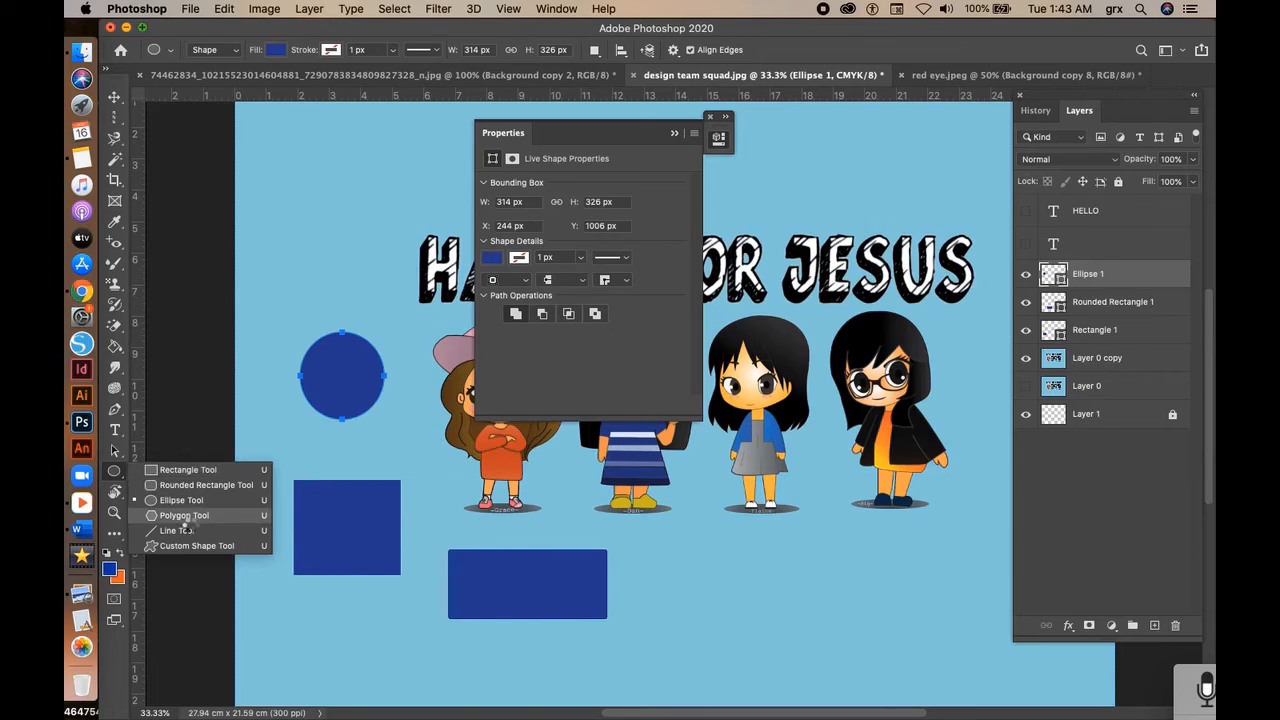
pyautogui.click(188, 517)
pyautogui.moveTo(708, 558); pyautogui.dragTo(751, 596)
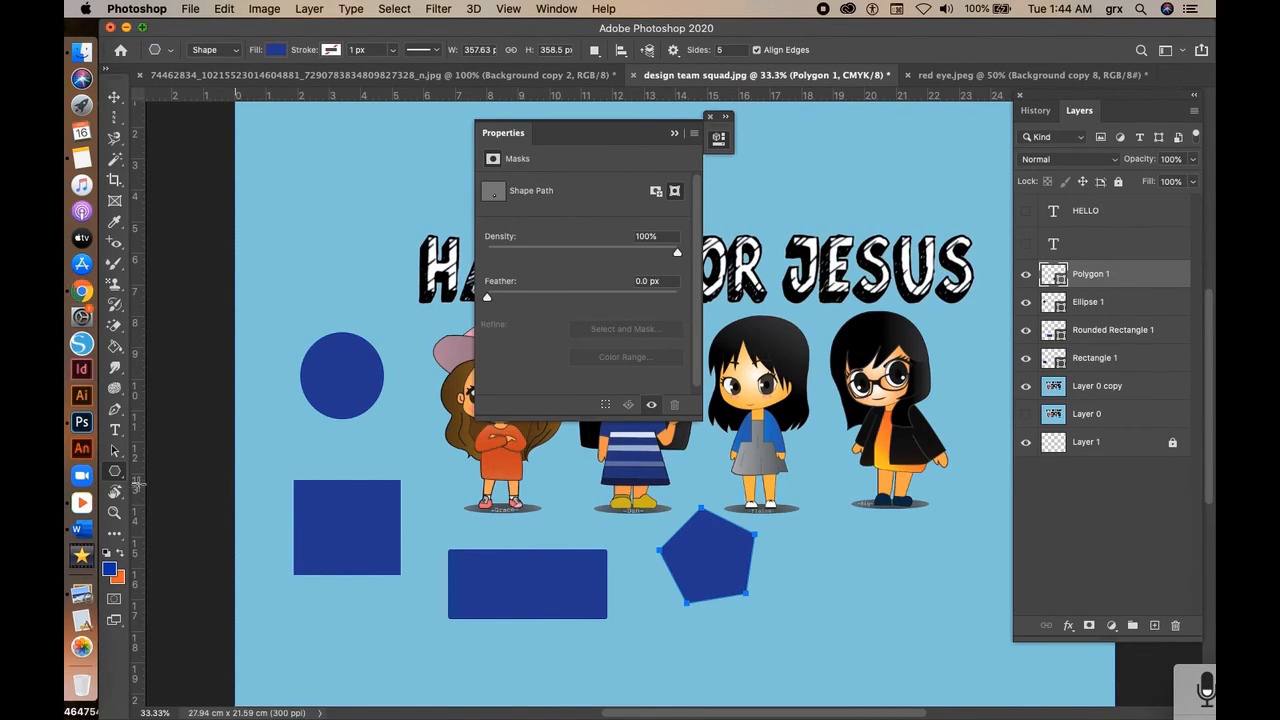
# Step: Draw a horizontal line about 533 px long with a 1 px weight beneath the rounded rectangle and pentagon
pyautogui.click(115, 473)
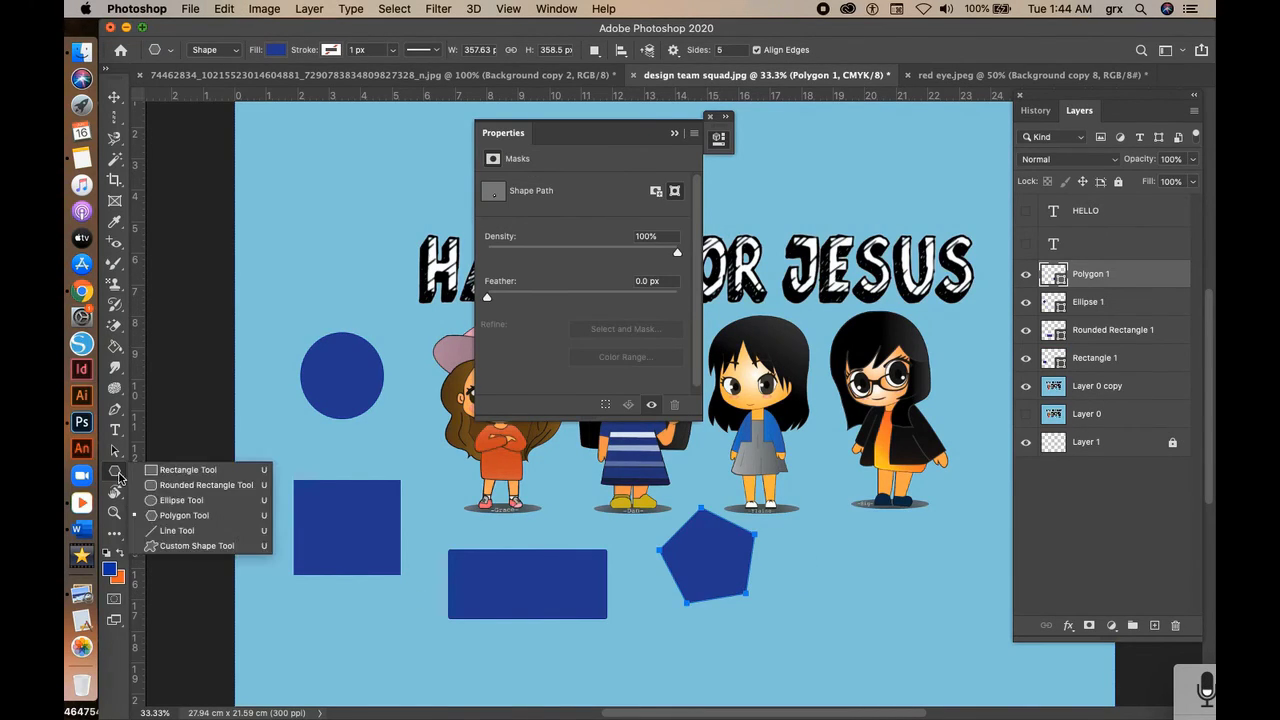
pyautogui.click(170, 531)
pyautogui.moveTo(591, 654); pyautogui.dragTo(734, 654)
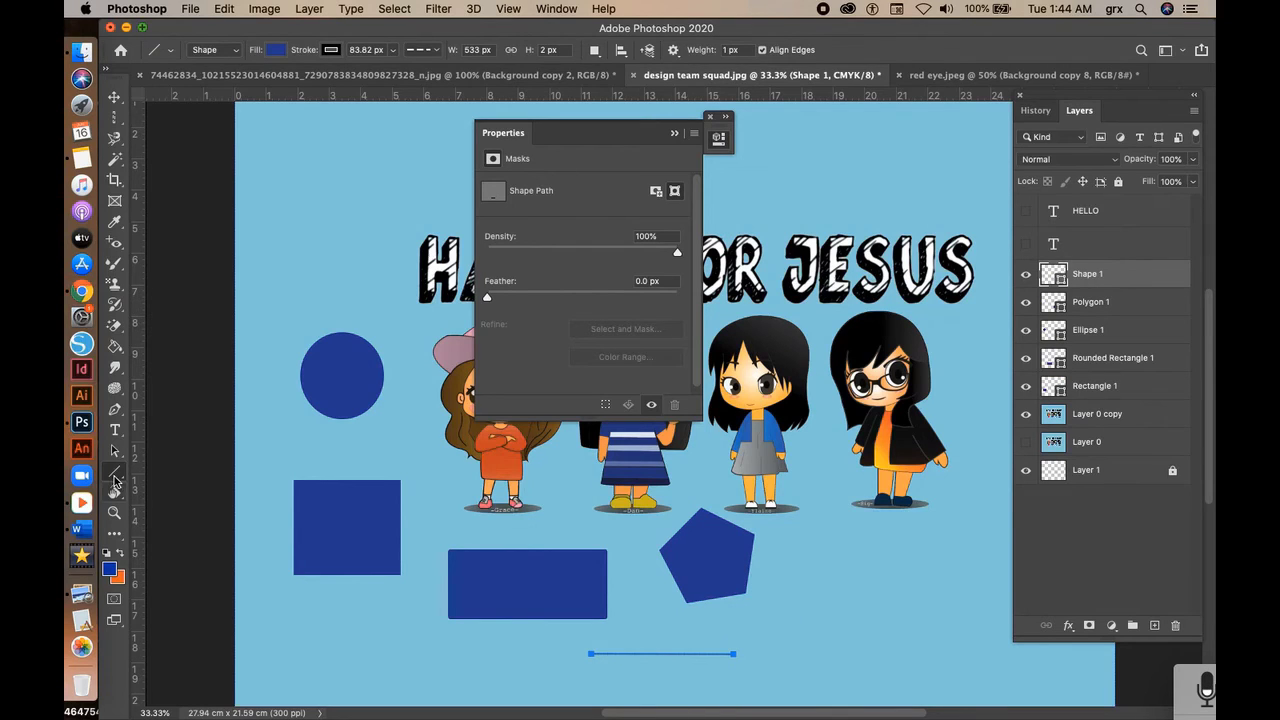
# Step: Try drawing the tree shape with the Custom Shape Tool above the blue ellipse
pyautogui.click(115, 473)
pyautogui.click(184, 547)
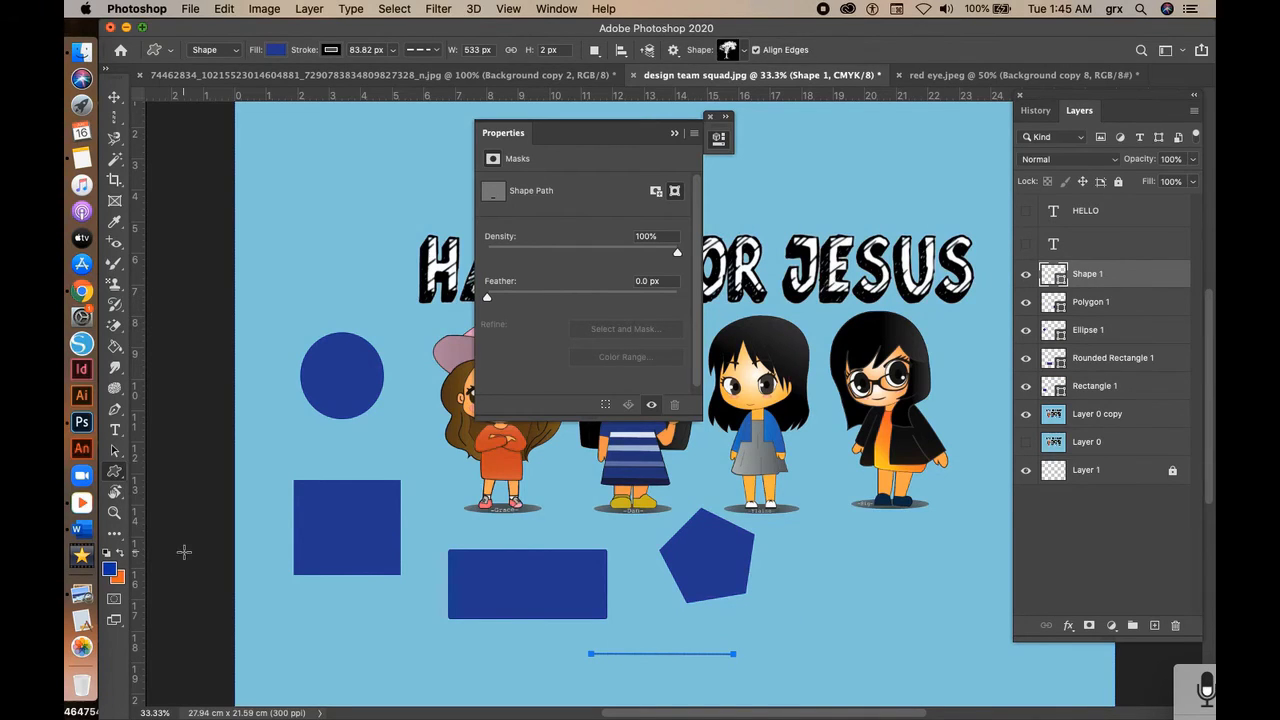
pyautogui.moveTo(341, 172); pyautogui.dragTo(331, 200)
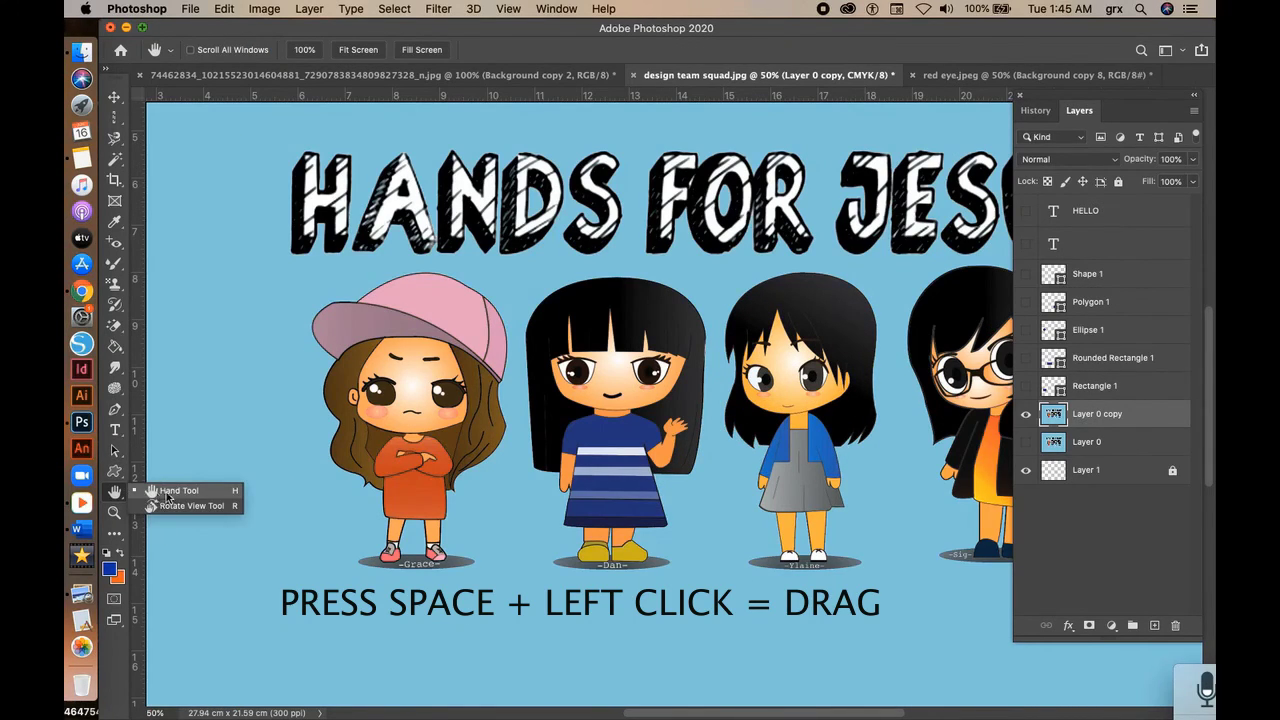
# Step: Pan the artwork with the Hand Tool and try the Rotate View Tool with the whole canvas in view
pyautogui.moveTo(753, 439); pyautogui.dragTo(772, 395)
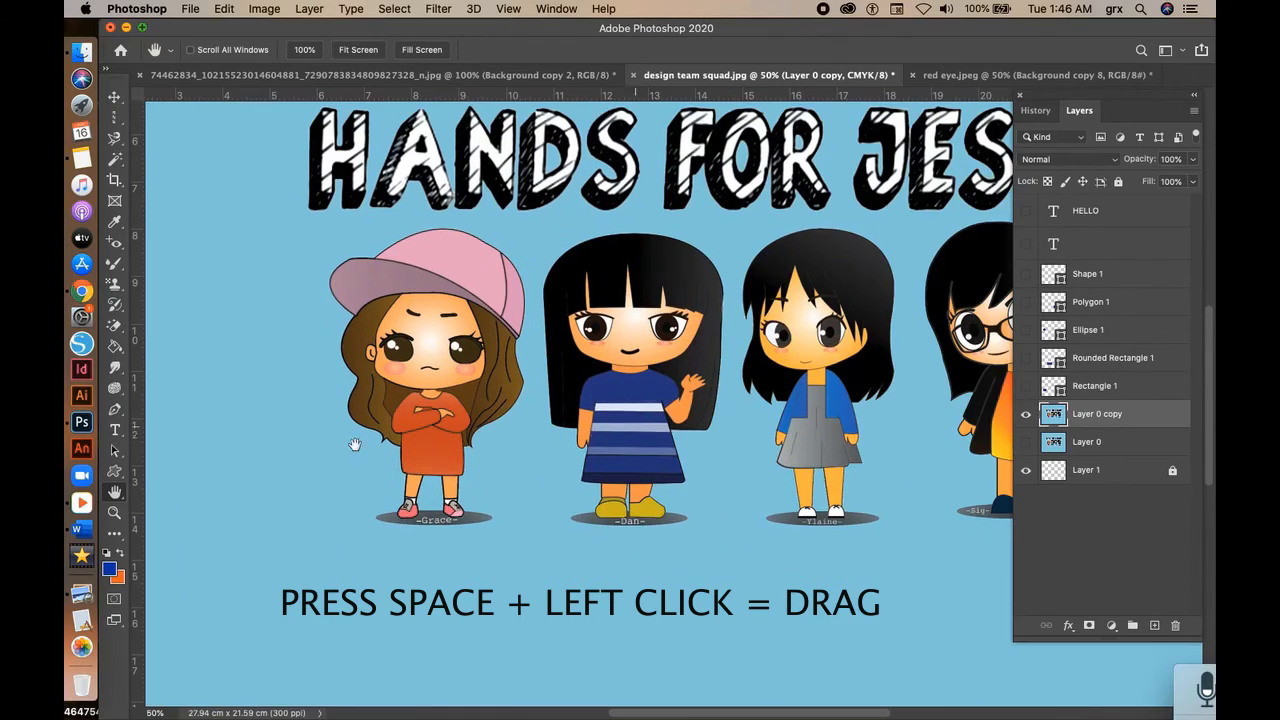
pyautogui.moveTo(117, 500); pyautogui.dragTo(175, 508)
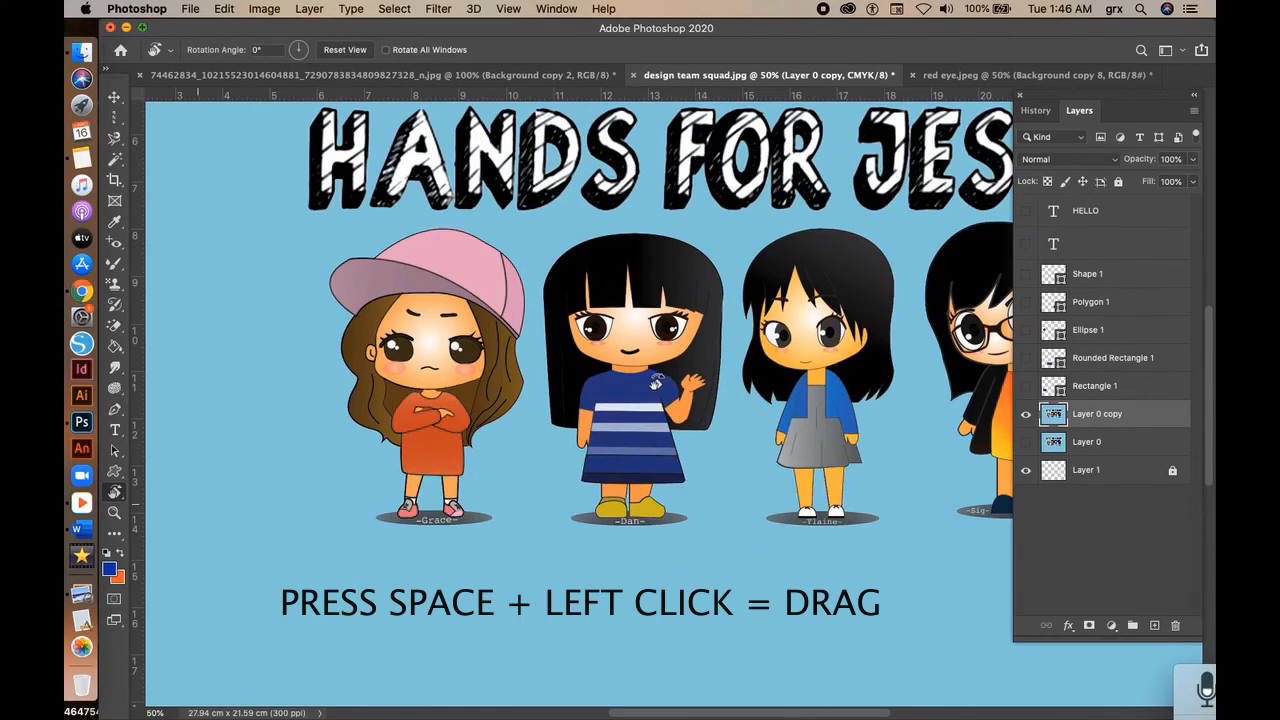
pyautogui.press('super+minus')
pyautogui.press('super+minus')
pyautogui.press('super+minus')
pyautogui.moveTo(430, 231)
pyautogui.mouseDown()
pyautogui.moveTo(409, 420)
pyautogui.moveTo(589, 557)
pyautogui.moveTo(410, 222)
pyautogui.mouseUp()
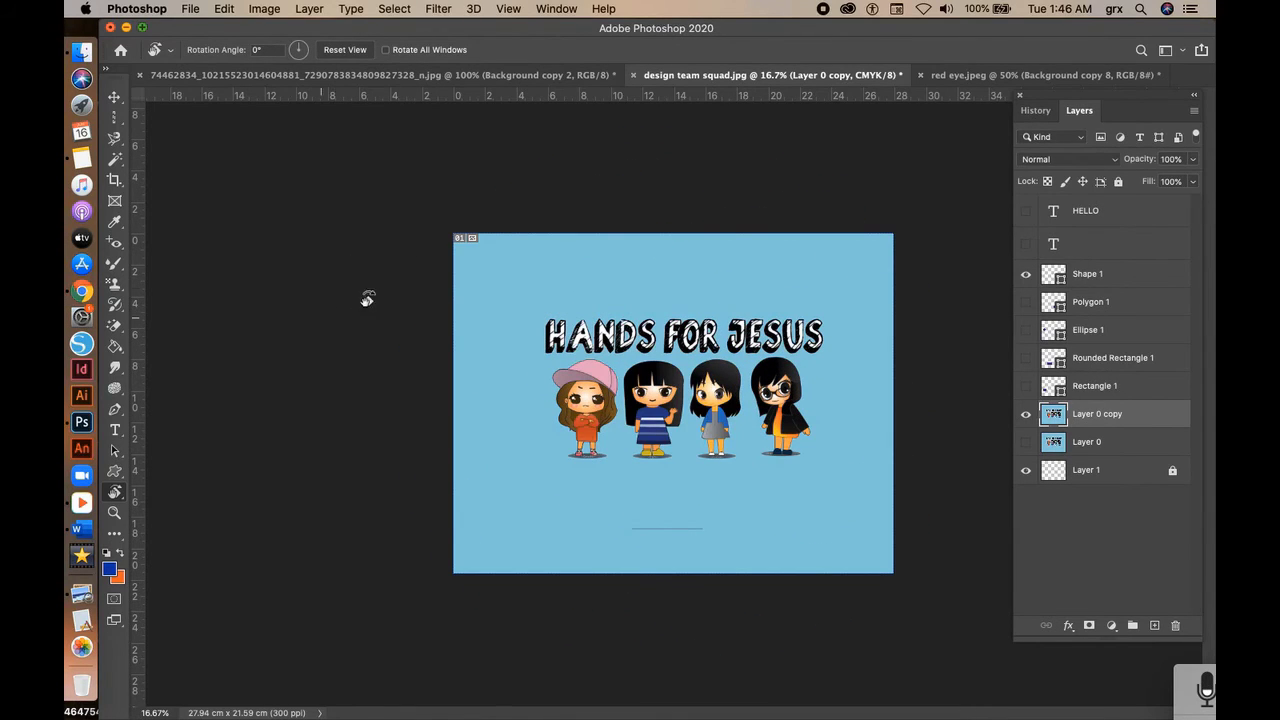
# Step: Magnify the pink-capped character with the Zoom Tool to 33.3% and show the Edit Toolbar option
pyautogui.click(114, 512)
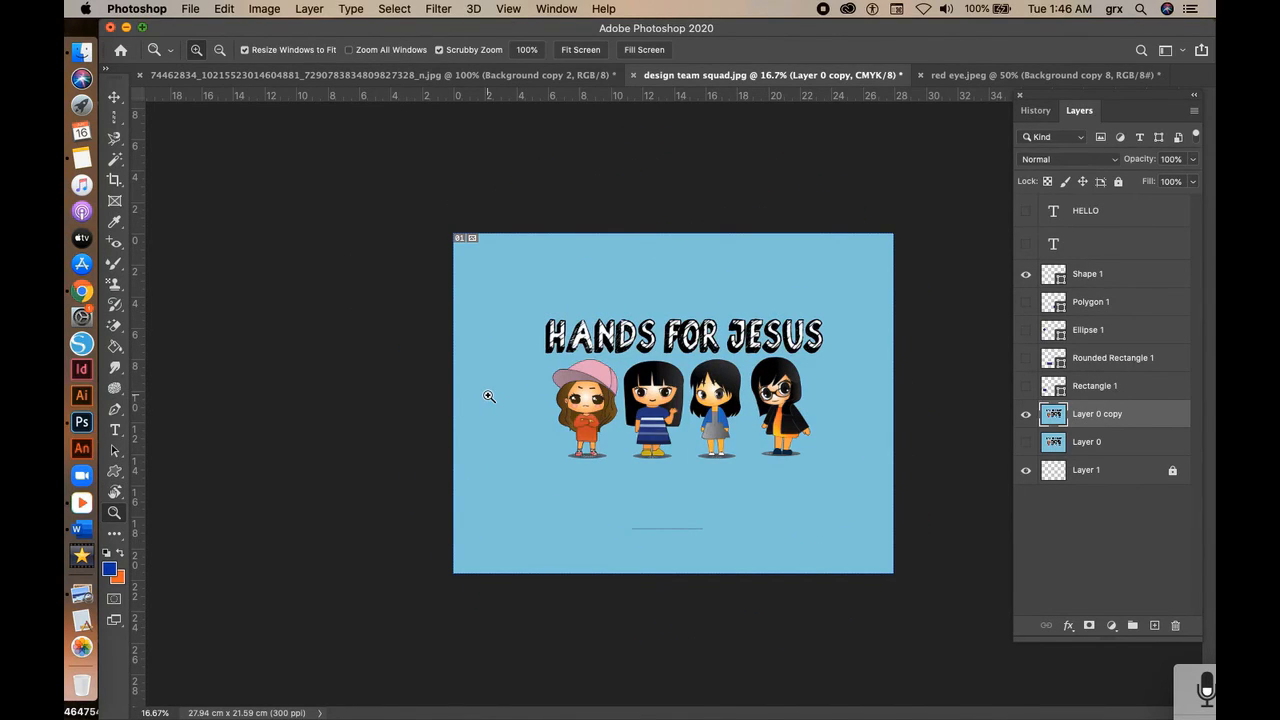
pyautogui.click(488, 397)
pyautogui.press('super+equal')
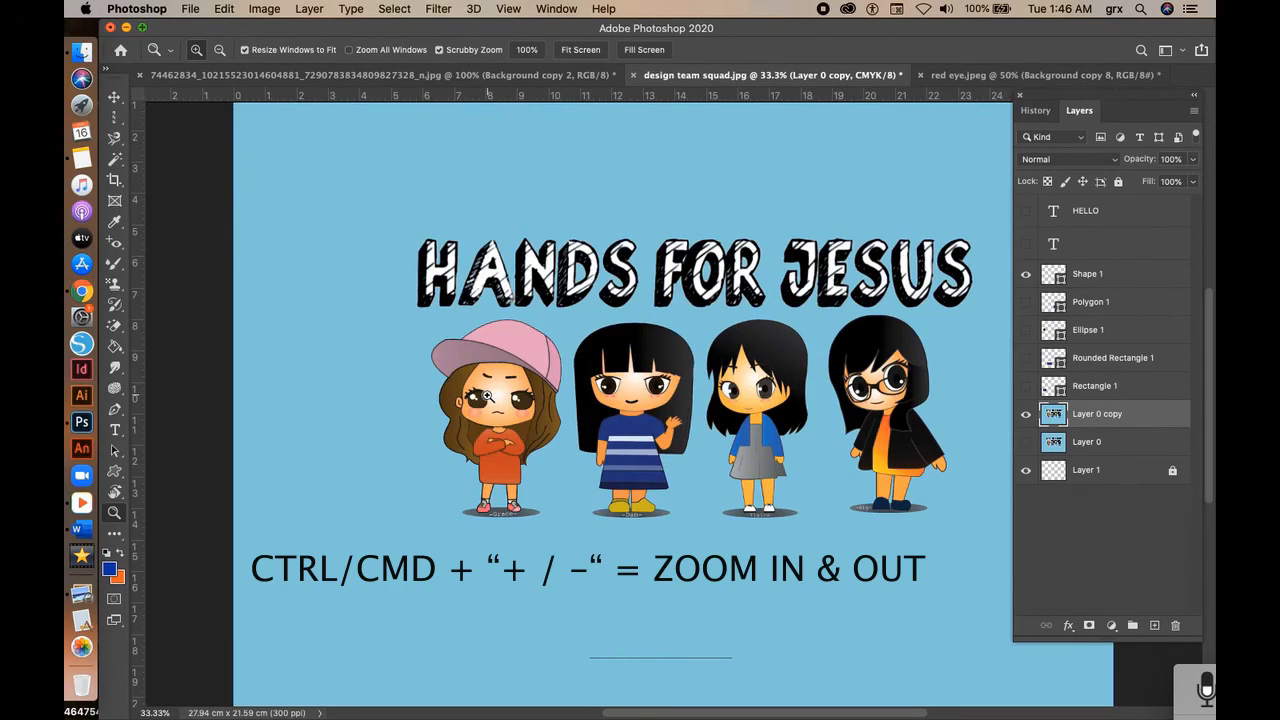
pyautogui.click(116, 538)
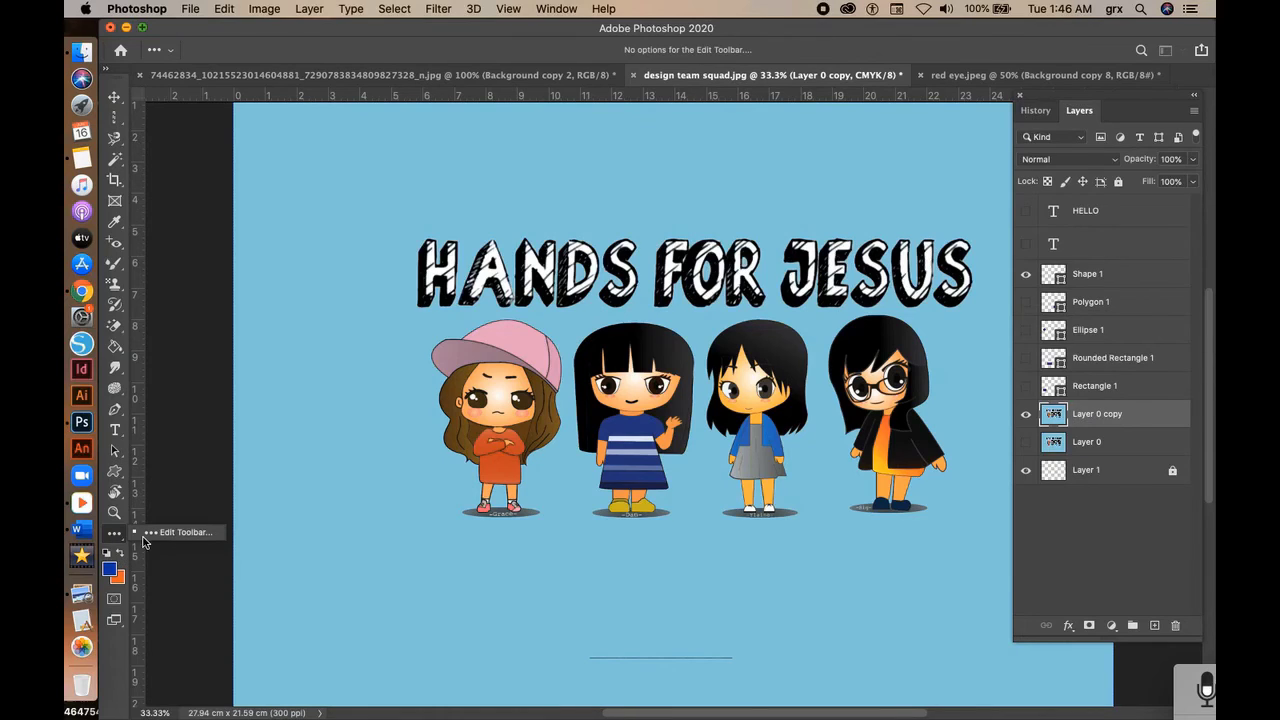
# Step: Set the foreground color to dark brown 2e150a, and open and accept the background color
pyautogui.click(112, 570)
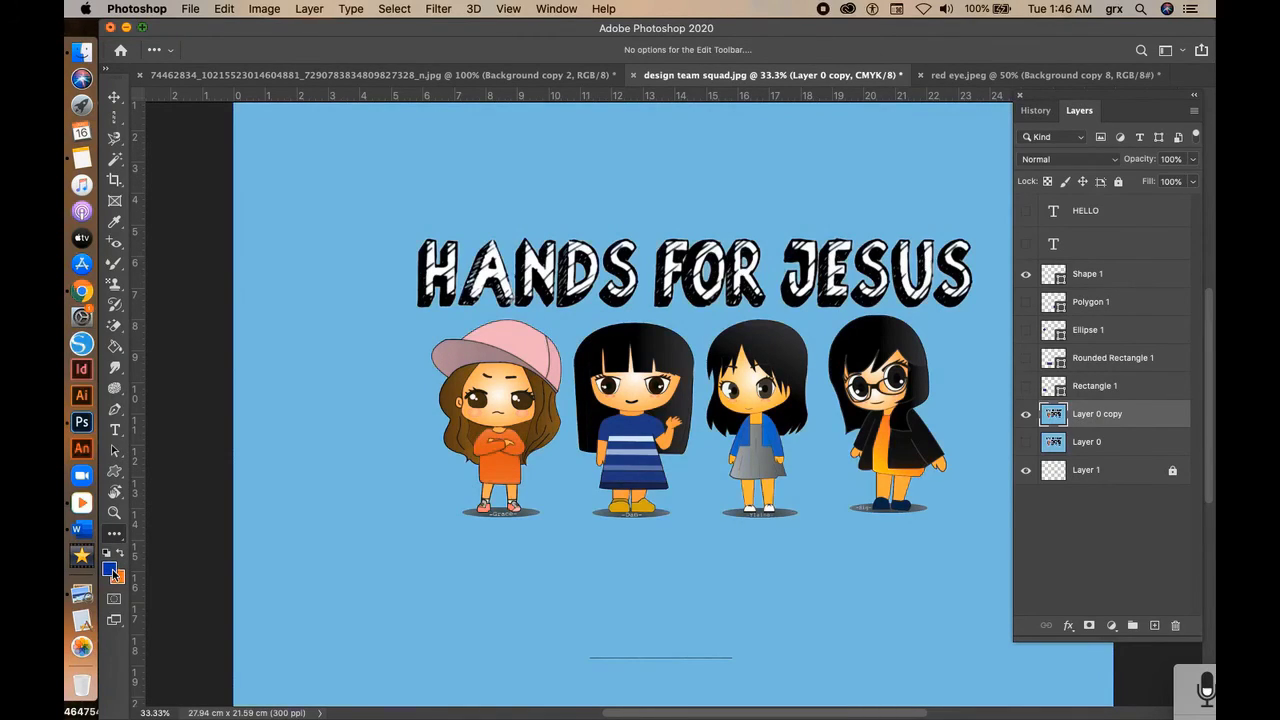
pyautogui.click(109, 569)
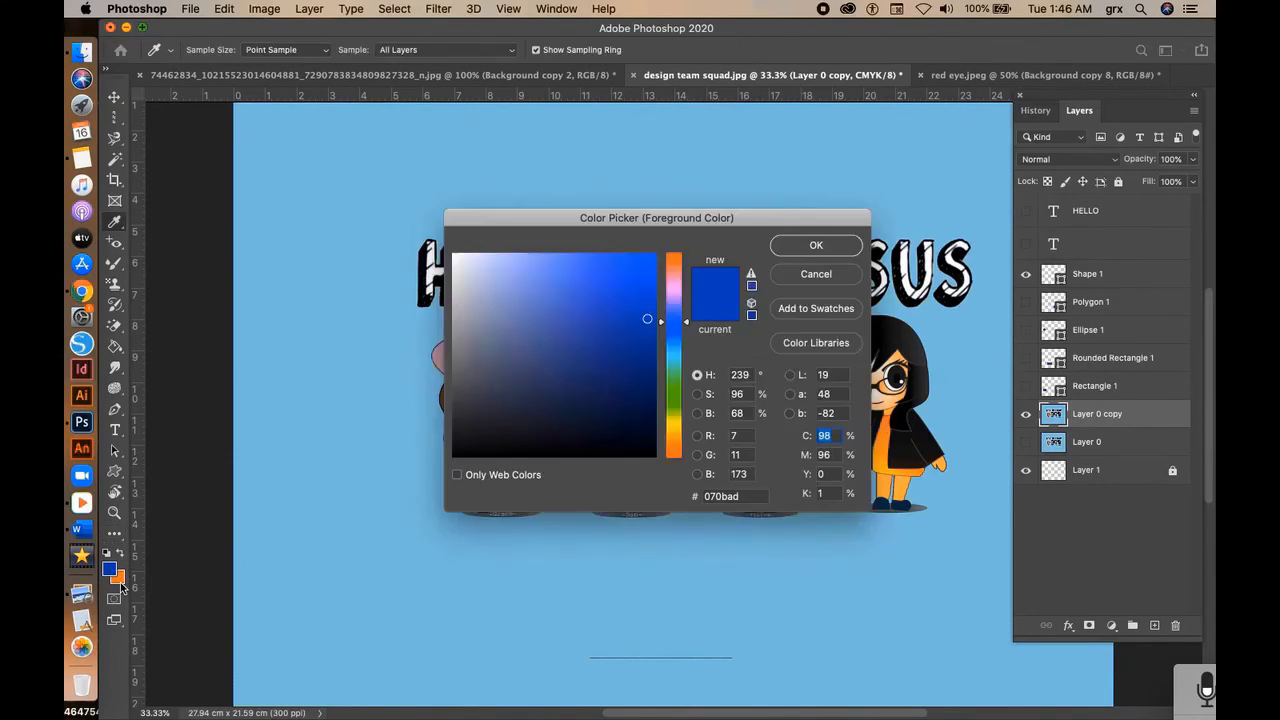
pyautogui.click(120, 578)
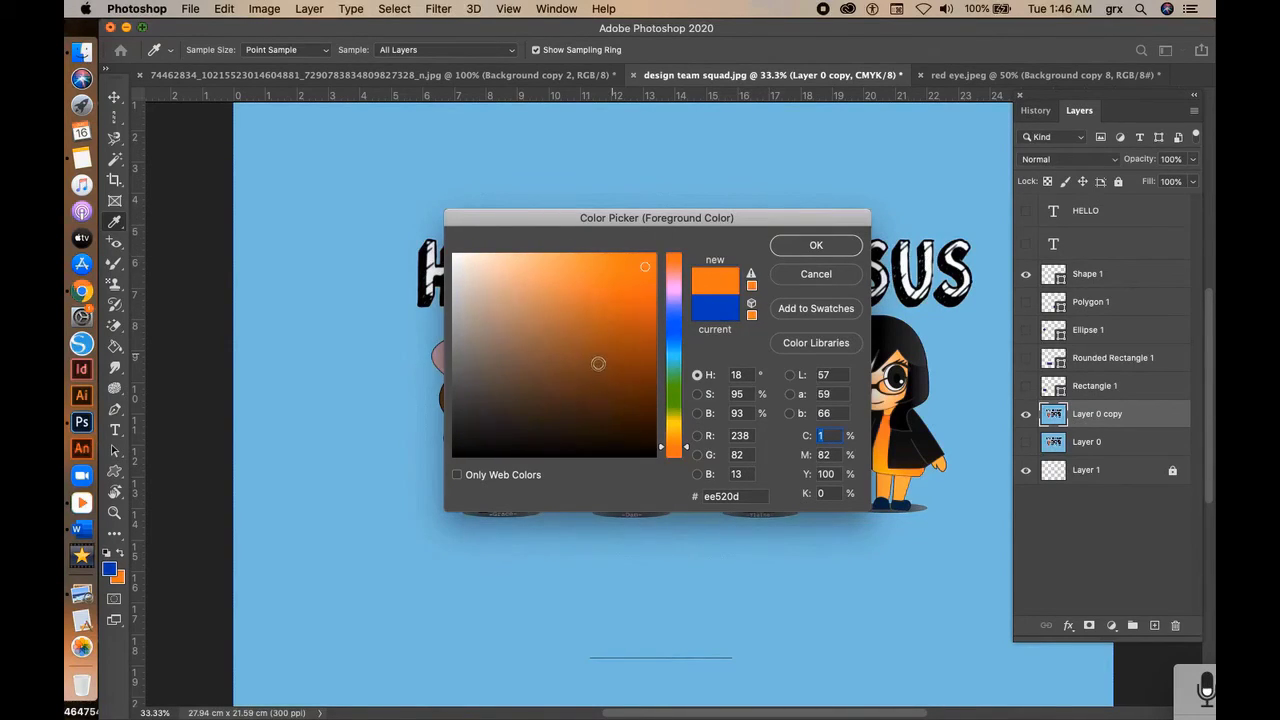
pyautogui.click(613, 420)
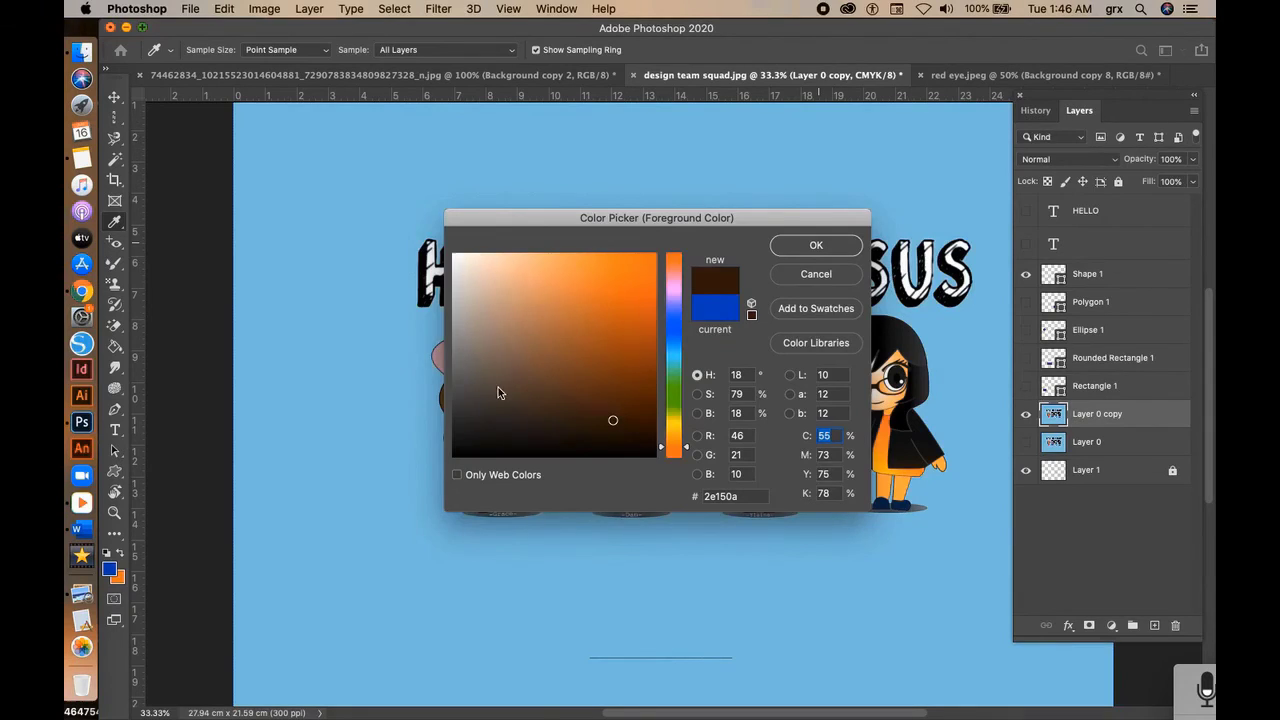
pyautogui.press('Return')
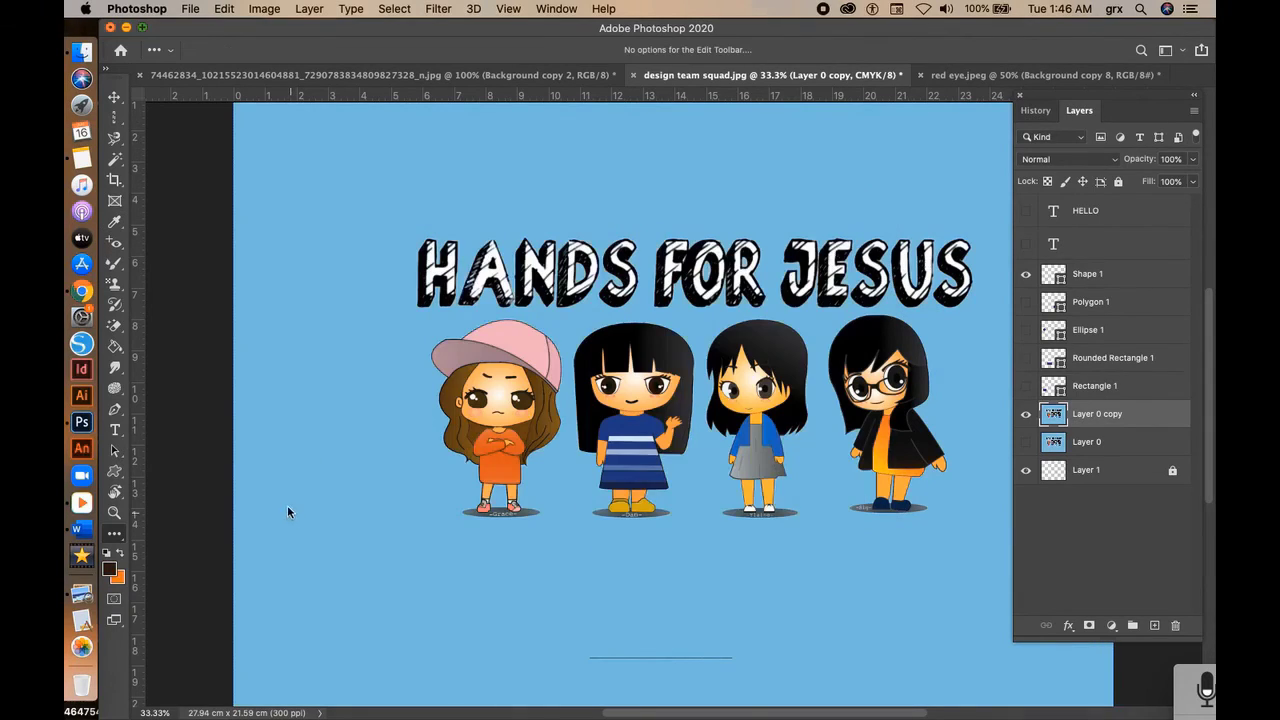
pyautogui.click(118, 580)
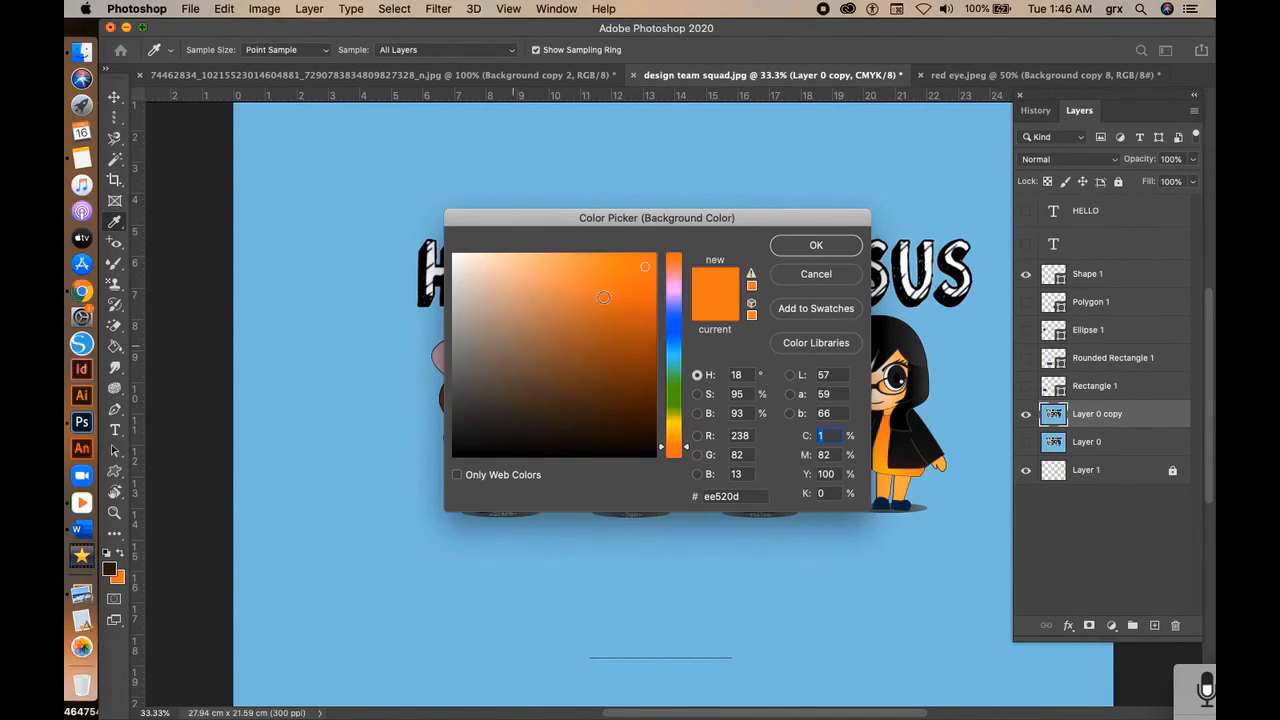
pyautogui.click(816, 246)
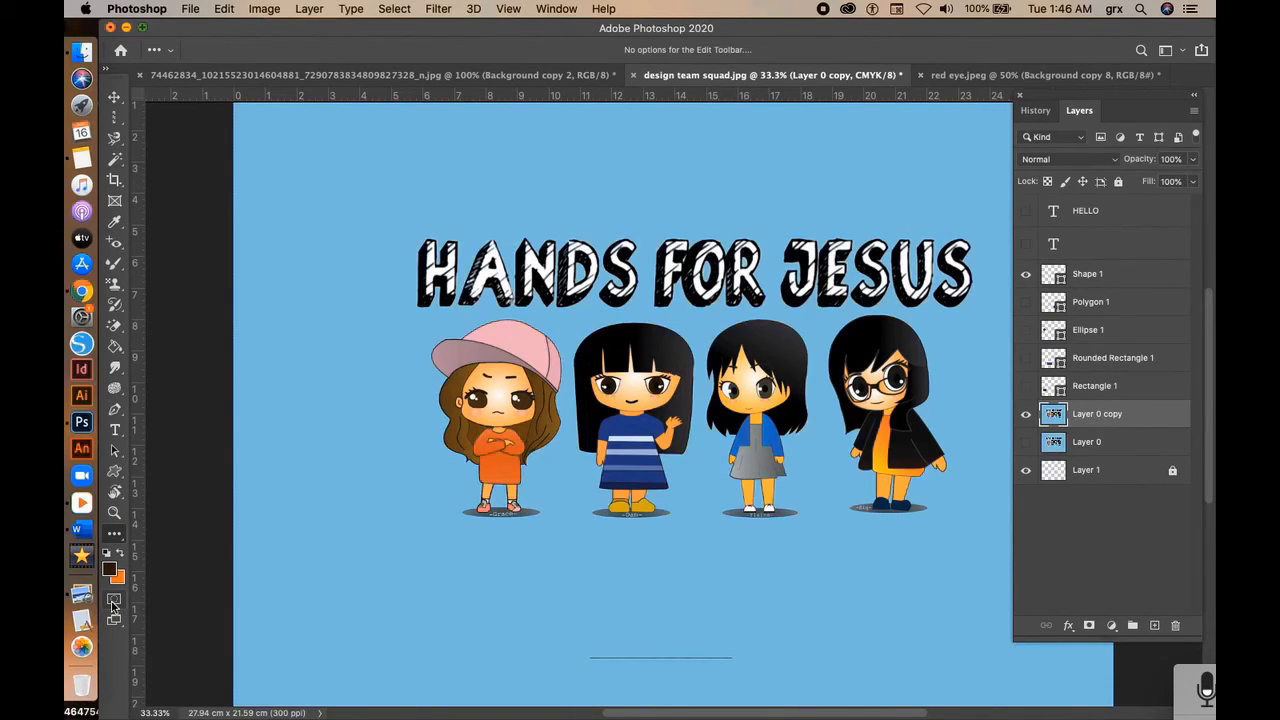
# Step: Try Quick Mask mode and switch the display through full screen with menu bar to Full Screen Mode
pyautogui.click(113, 600)
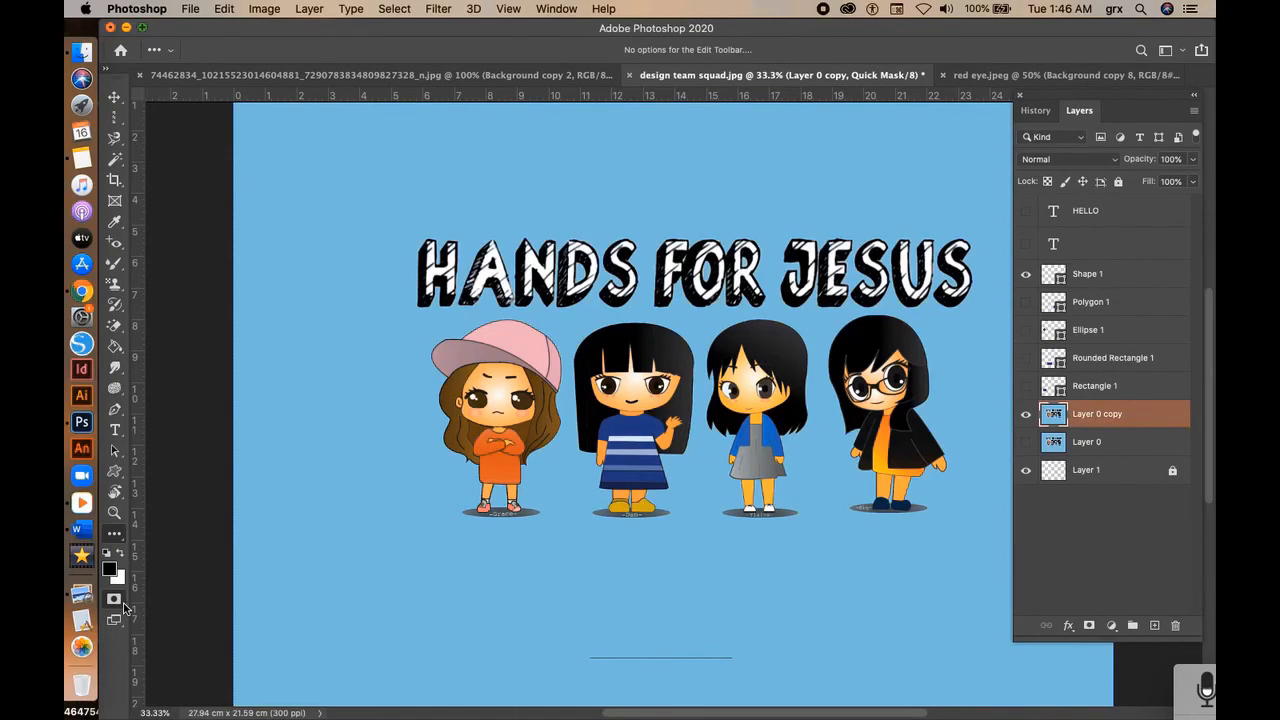
pyautogui.moveTo(113, 620); pyautogui.dragTo(157, 636)
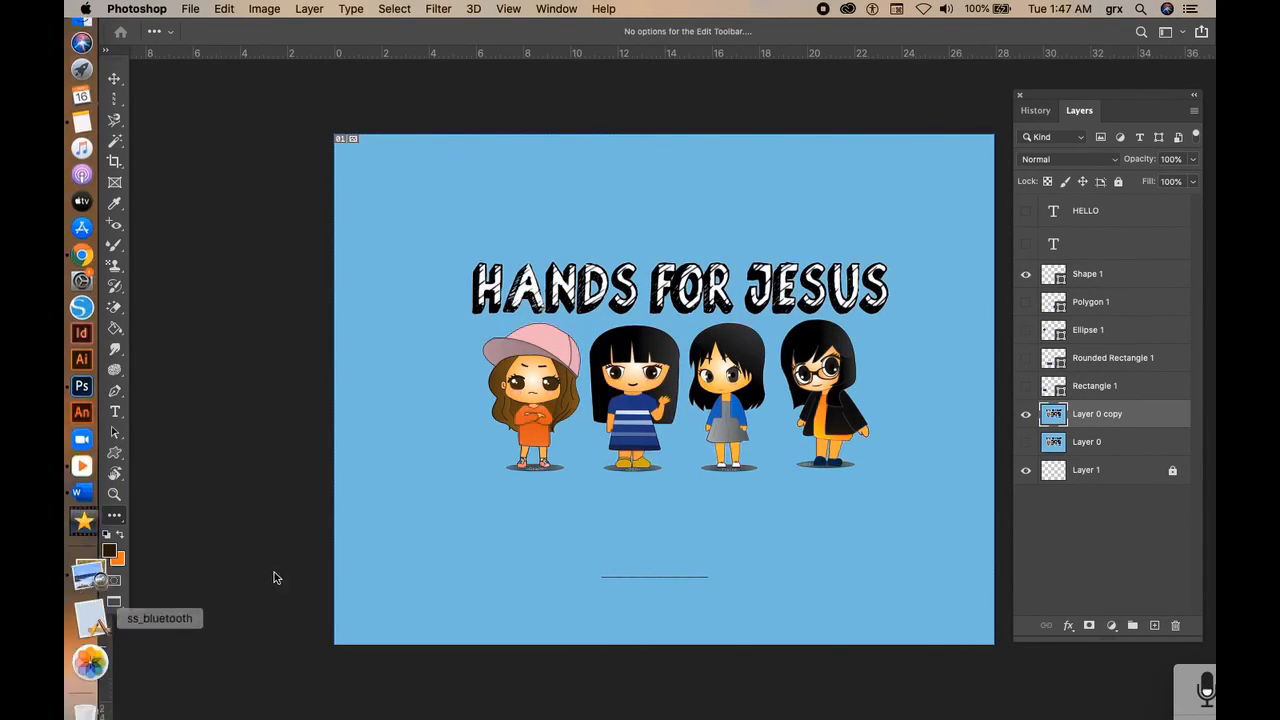
pyautogui.moveTo(121, 611); pyautogui.dragTo(162, 633)
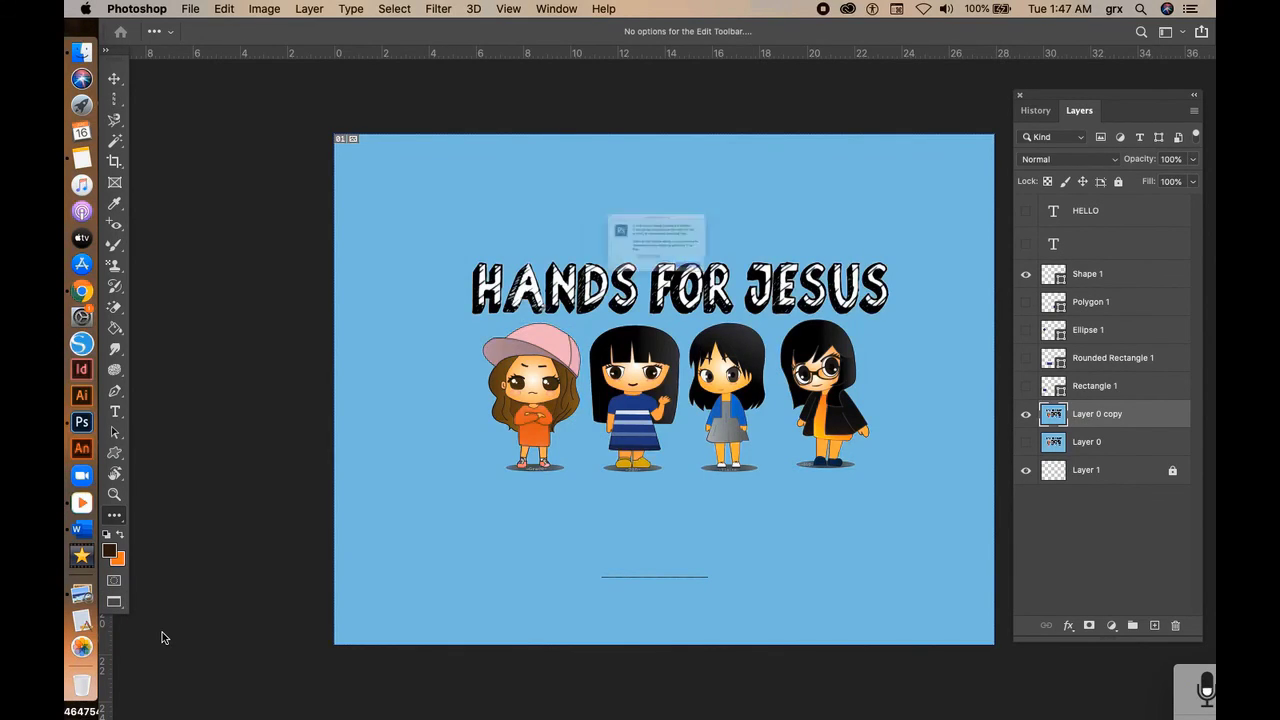
pyautogui.click(748, 326)
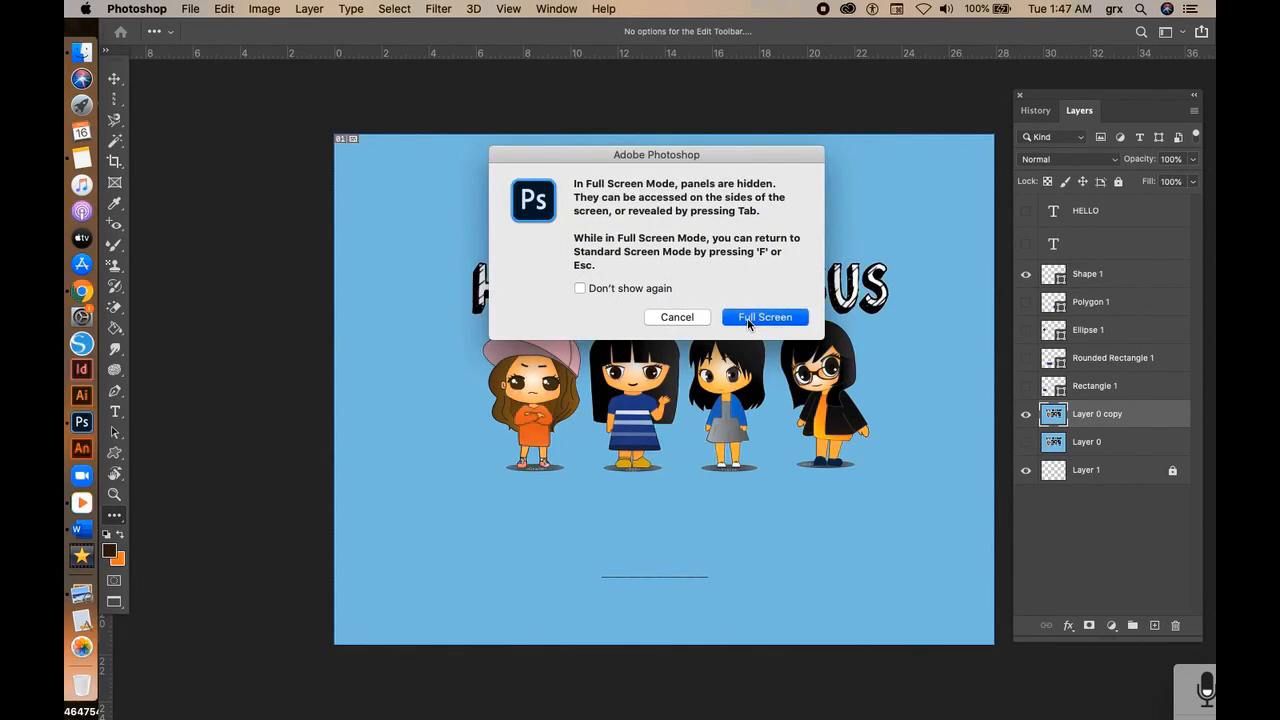